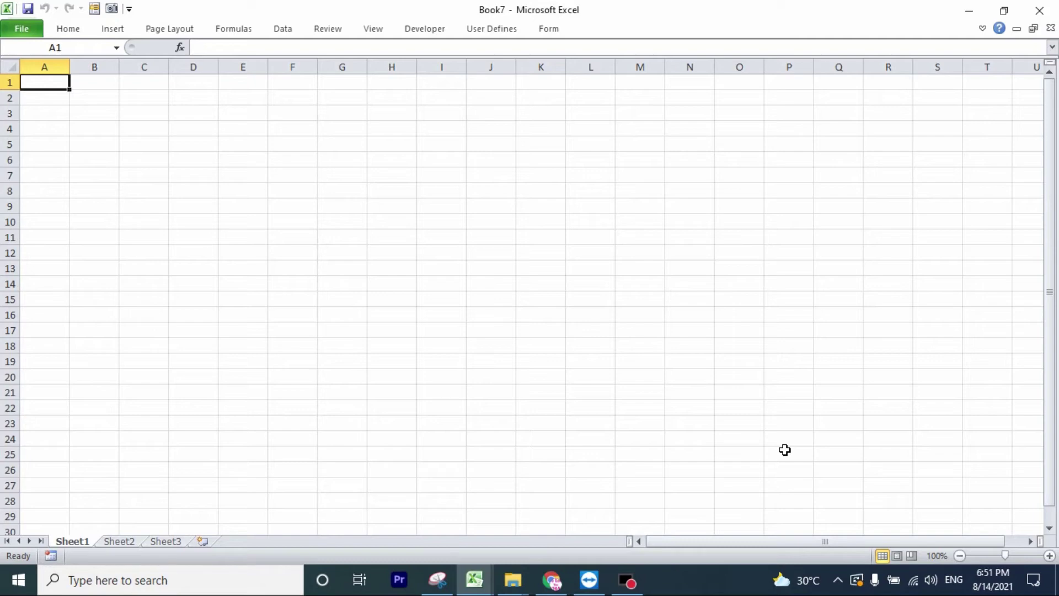
# Zoom the blank Book7 sheet in to 180% and select cell B1.
pyautogui.click(1049, 556)
pyautogui.click(1050, 555)
pyautogui.click(1050, 556)
pyautogui.click(1049, 555)
pyautogui.click(1050, 556)
pyautogui.click(1050, 556)
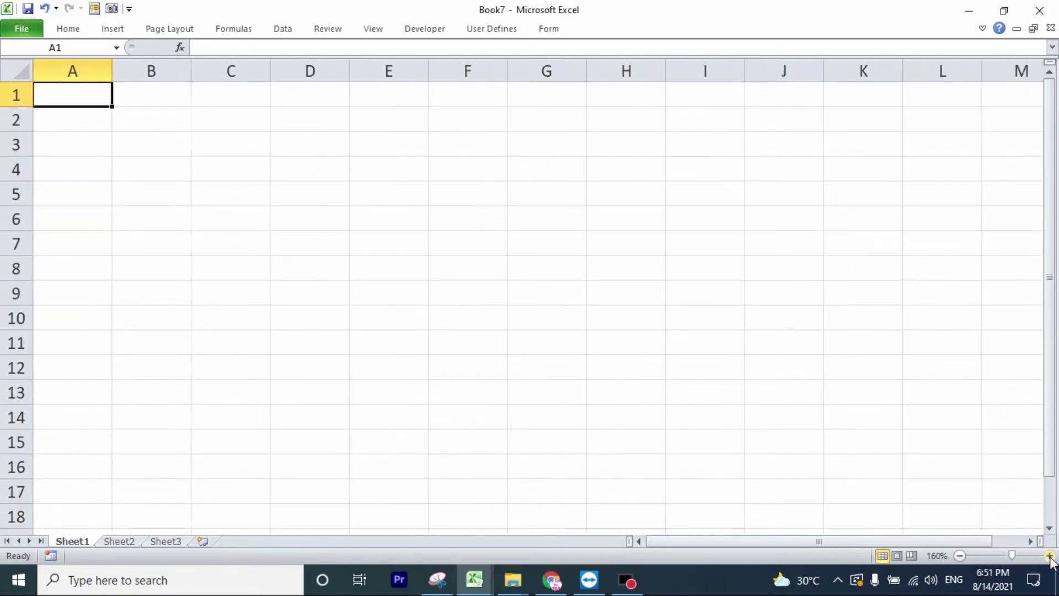
pyautogui.click(1050, 555)
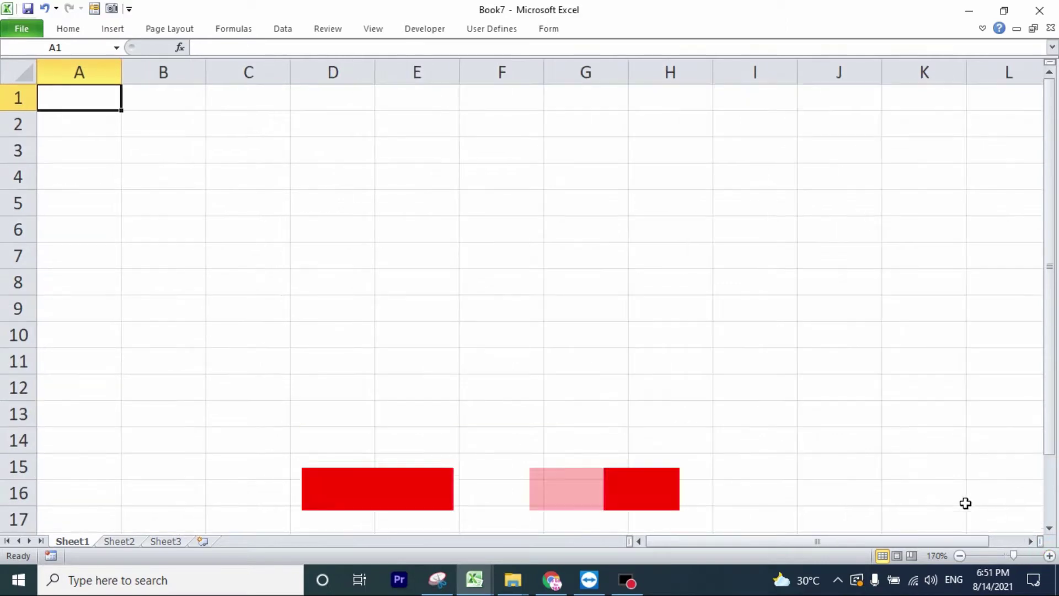
pyautogui.click(547, 294)
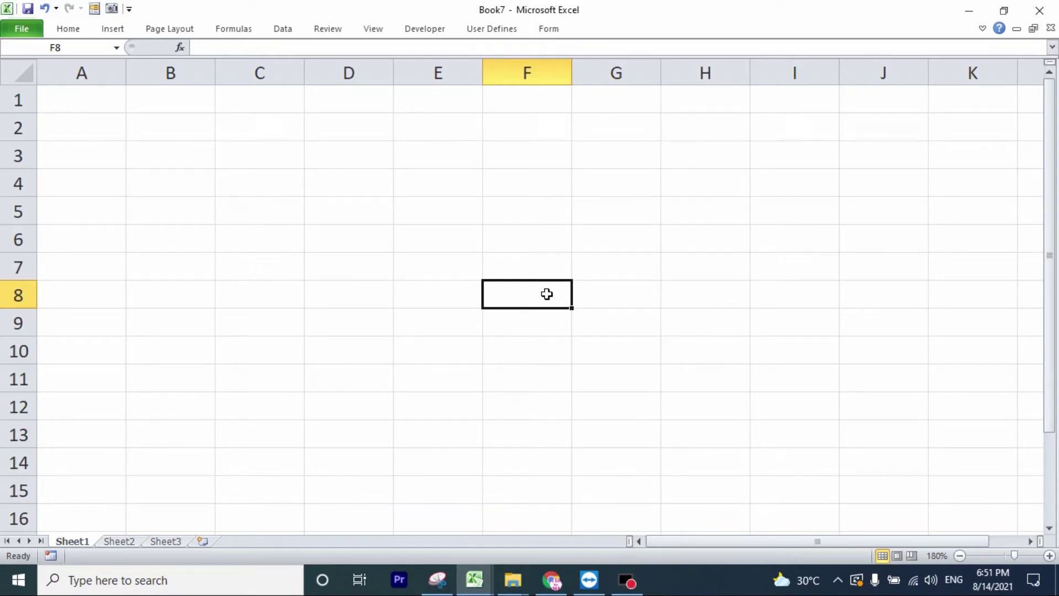
pyautogui.click(176, 99)
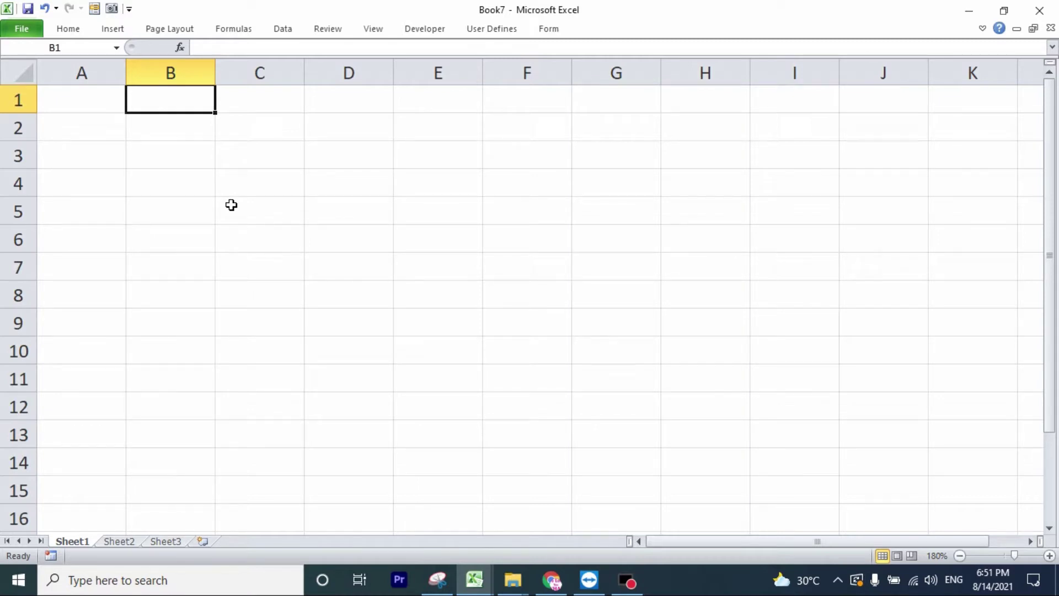
# Enter 60, 70 and 90 in B1:B3, then move to D1.
pyautogui.write('60')
pyautogui.press('Return')
pyautogui.write('70')
pyautogui.press('Return')
pyautogui.write('90')
pyautogui.press('Tab')
pyautogui.press('Up')
pyautogui.press('Up')
pyautogui.press('Right')
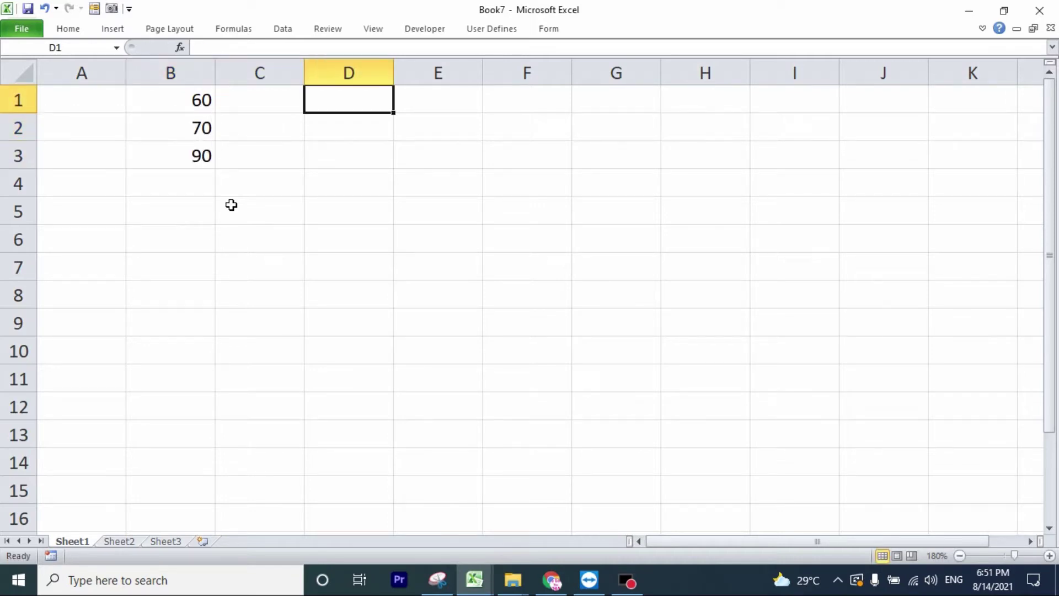
# Enter the row numbers 1, 2 and 3 in D1:D3.
pyautogui.write('1')
pyautogui.press('Return')
pyautogui.write('2')
pyautogui.press('Return')
pyautogui.write('3')
pyautogui.press('Tab')
pyautogui.press('Up')
pyautogui.press('Up')
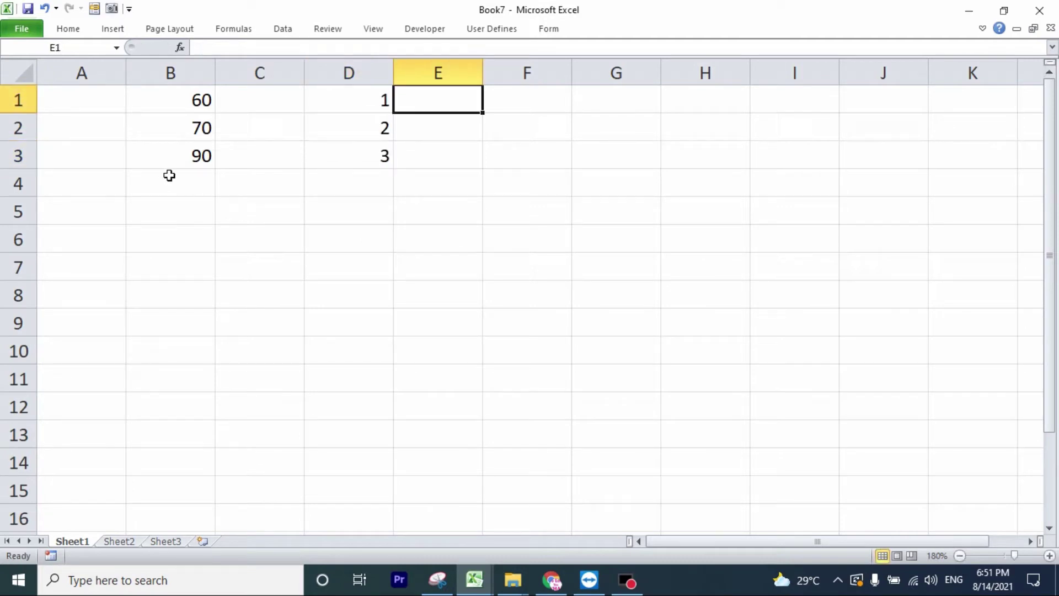
# Put =B1 in E1 and fill it down to E3, then begin =INDIRECT( in F1.
pyautogui.click(193, 95)
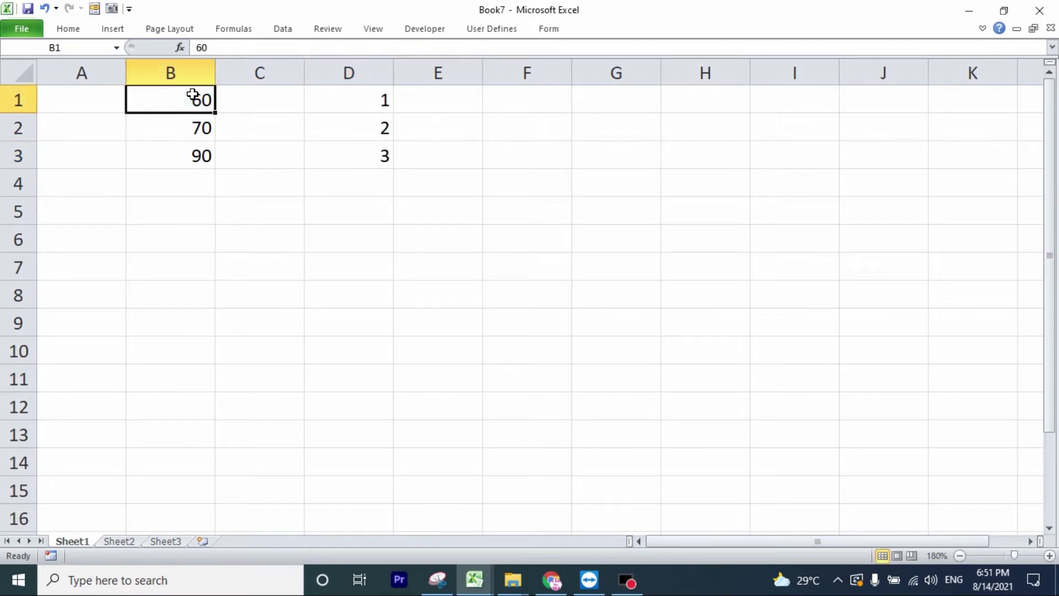
pyautogui.click(454, 95)
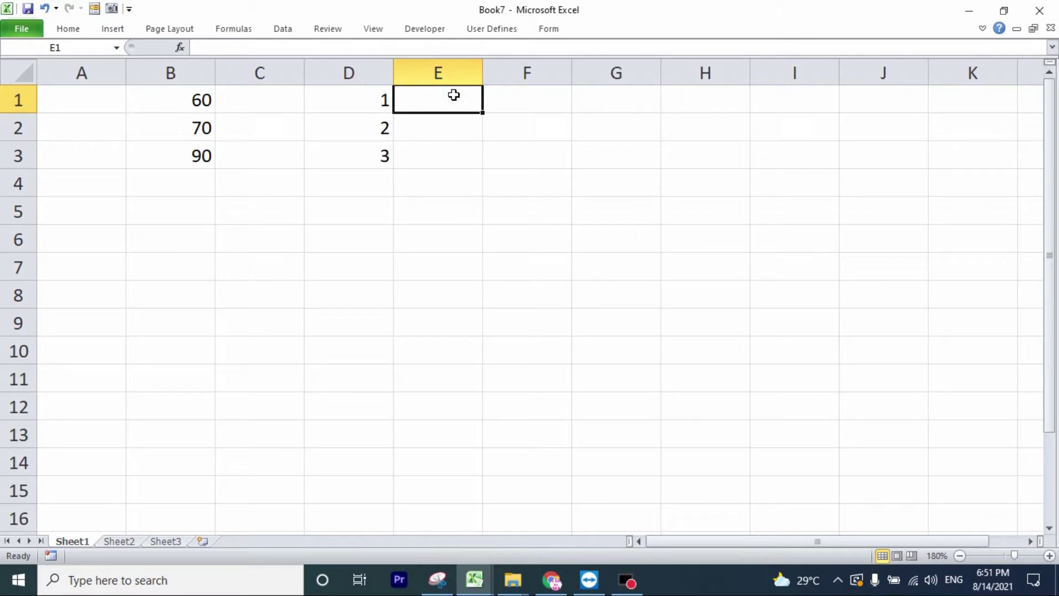
pyautogui.write('=')
pyautogui.press('Left')
pyautogui.press('Left')
pyautogui.press('Left')
pyautogui.press('Return')
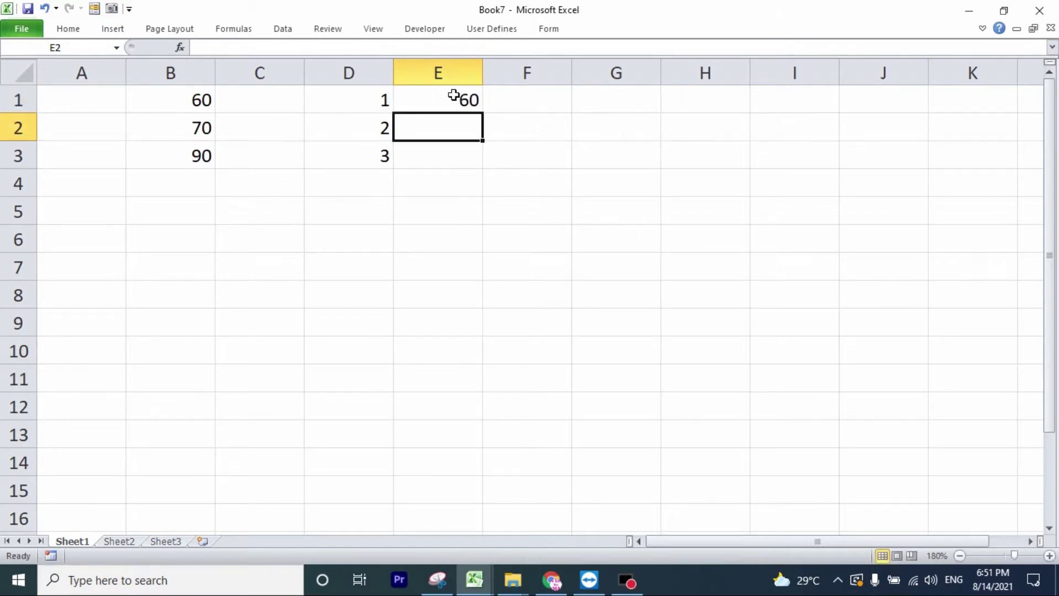
pyautogui.click(468, 99)
pyautogui.doubleClick(482, 113)
pyautogui.click(502, 98)
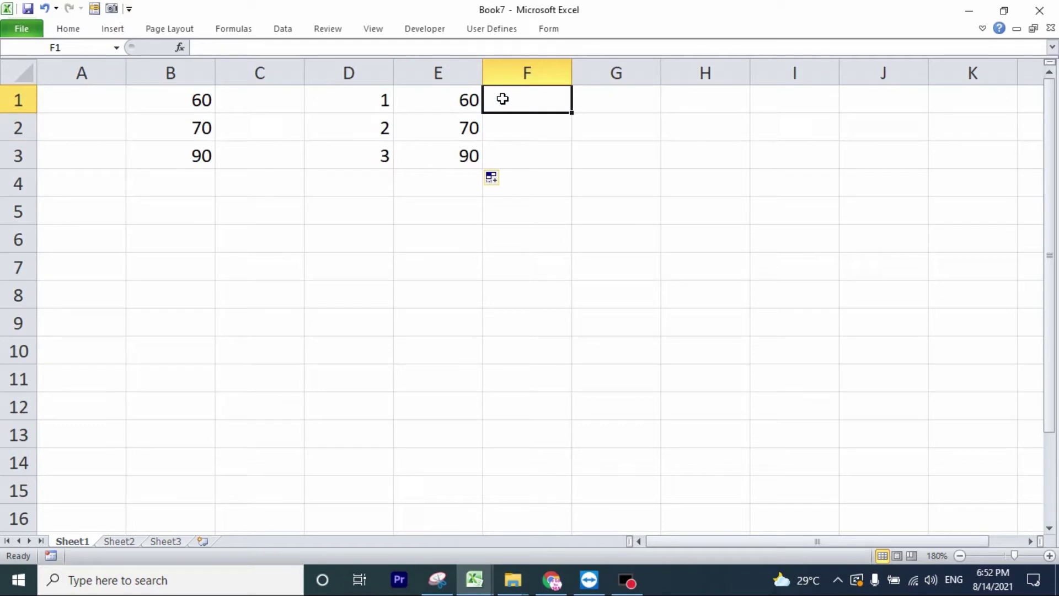
pyautogui.write('=INd')
pyautogui.press('Tab')
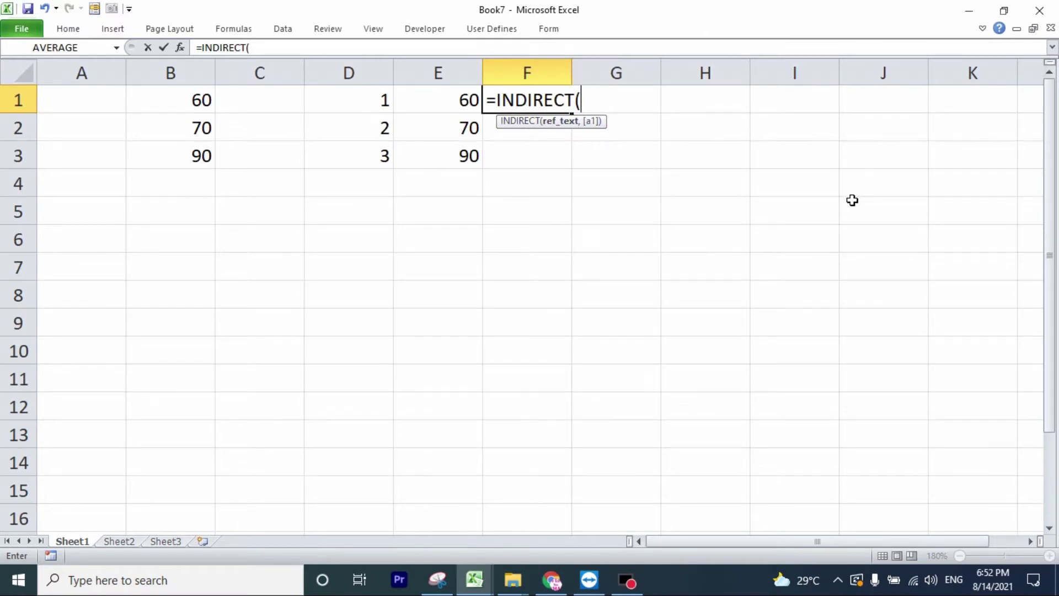
# Finish the INDIRECT formula in F1, copy it down to F3, and check F2 and F3.
pyautogui.write('B')
pyautogui.write('")')
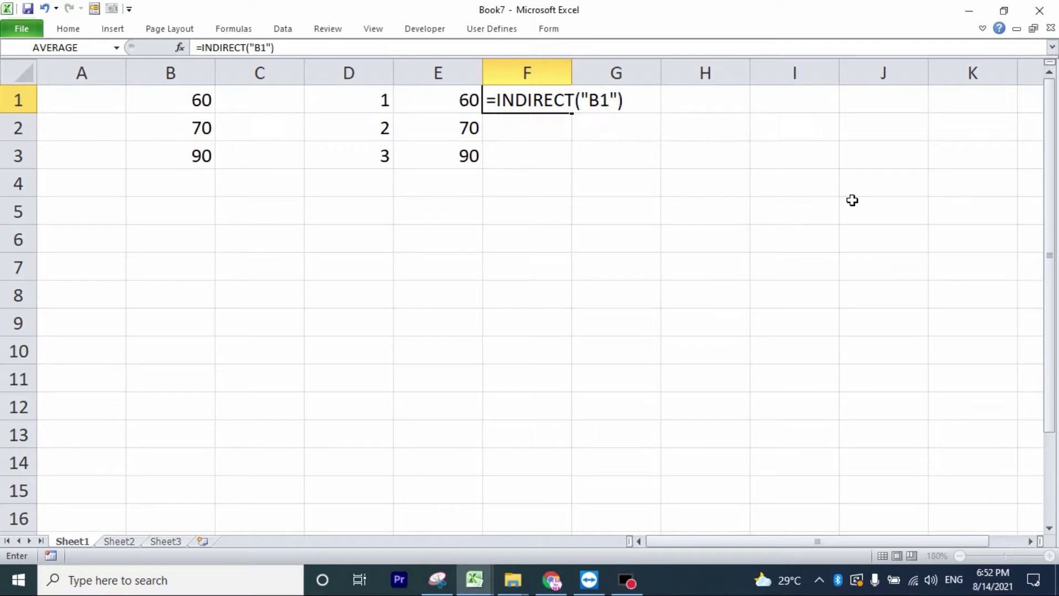
pyautogui.press('Return')
pyautogui.click(548, 92)
pyautogui.moveTo(572, 113); pyautogui.dragTo(572, 163)
pyautogui.click(549, 124)
pyautogui.click(549, 153)
pyautogui.click(549, 102)
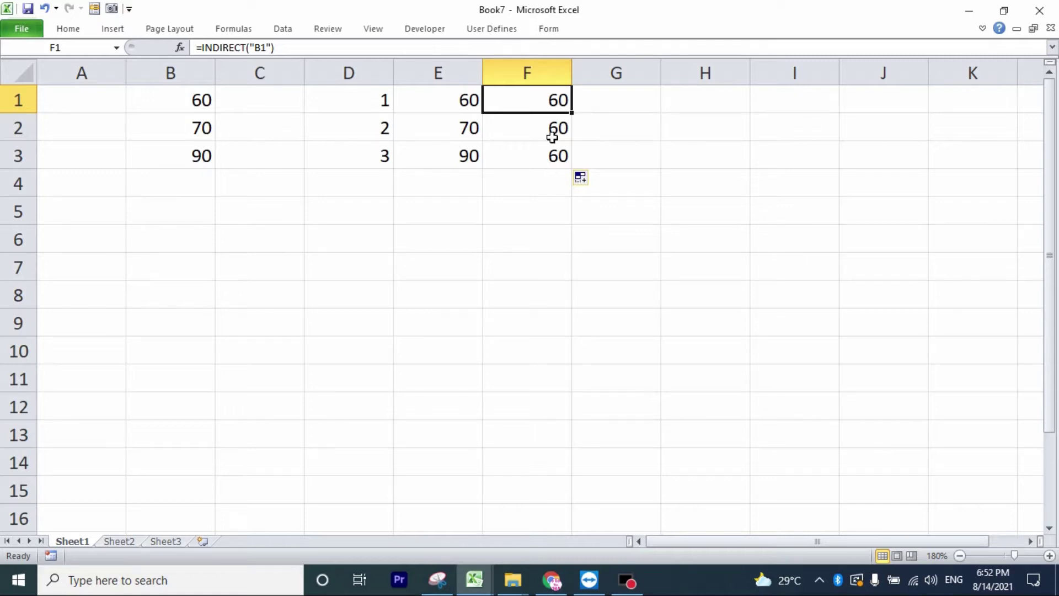
# Edit F1 to =INDIRECT("B"&D1), refill it to F3, and switch to the TroChoiTaiXiu workbook.
pyautogui.doubleClick(549, 98)
pyautogui.click(610, 98)
pyautogui.press('BackSpace')
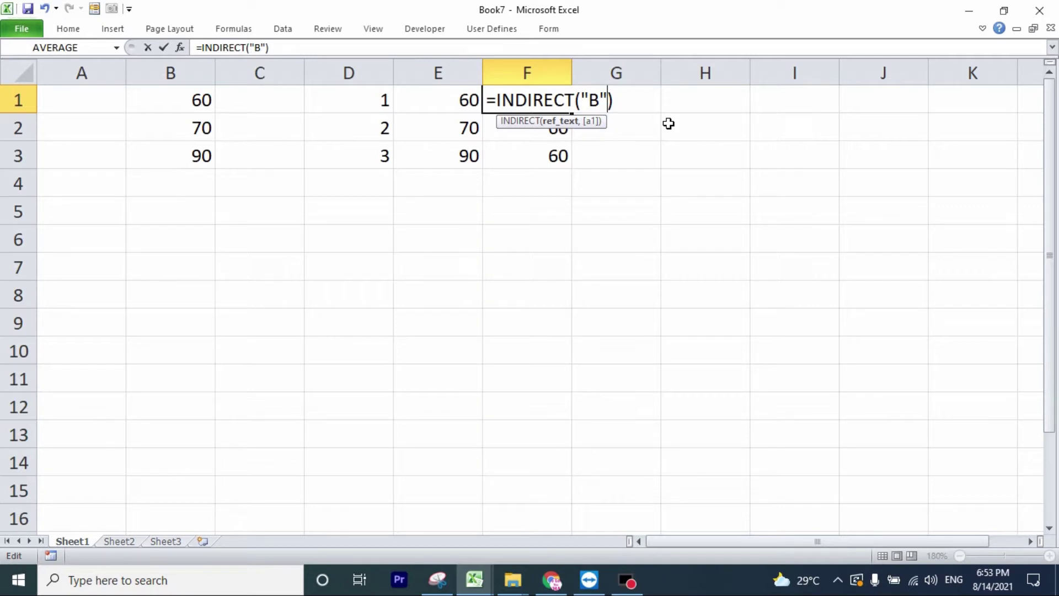
pyautogui.write('&')
pyautogui.click(377, 99)
pyautogui.press('Return')
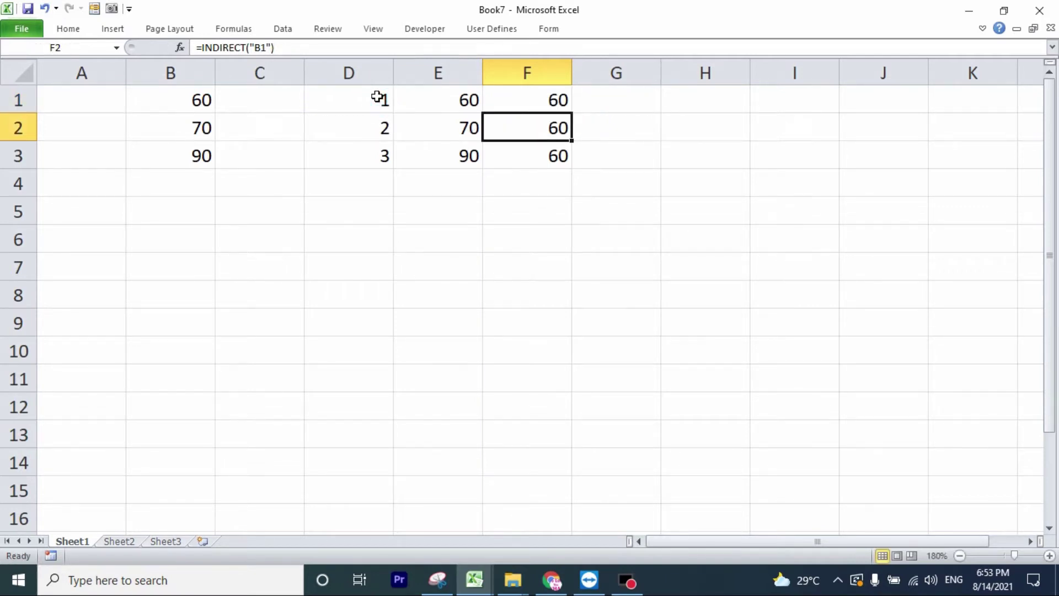
pyautogui.click(554, 103)
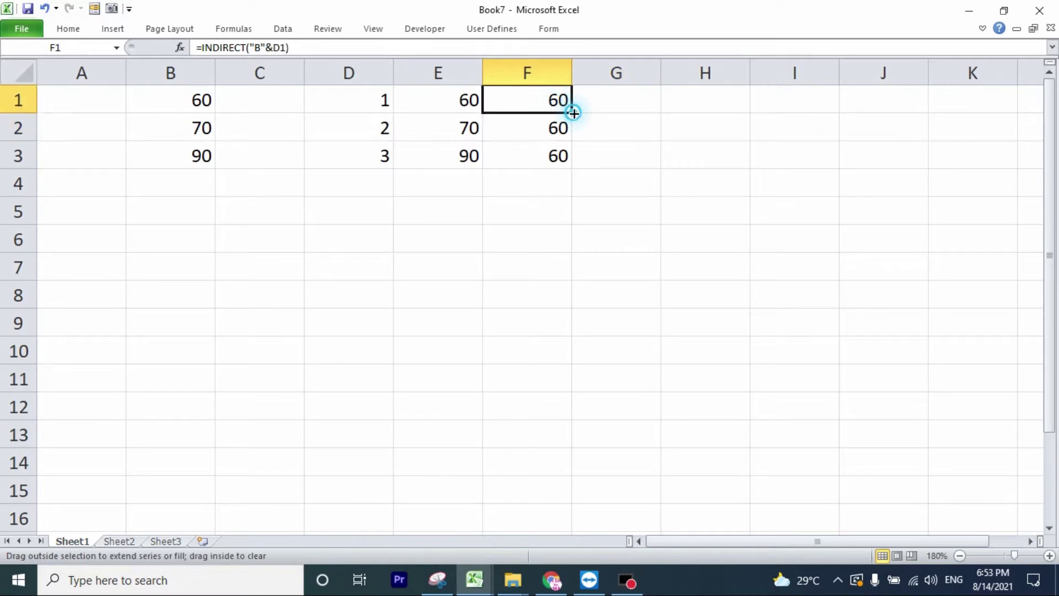
pyautogui.moveTo(571, 114); pyautogui.dragTo(573, 167)
pyautogui.click(555, 131)
pyautogui.click(554, 156)
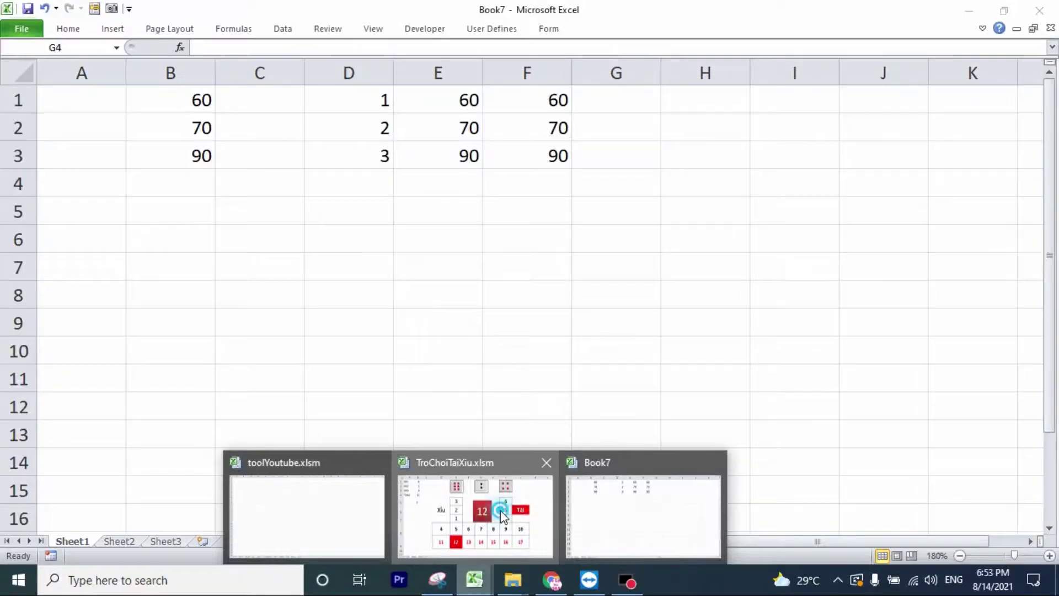
pyautogui.click(501, 507)
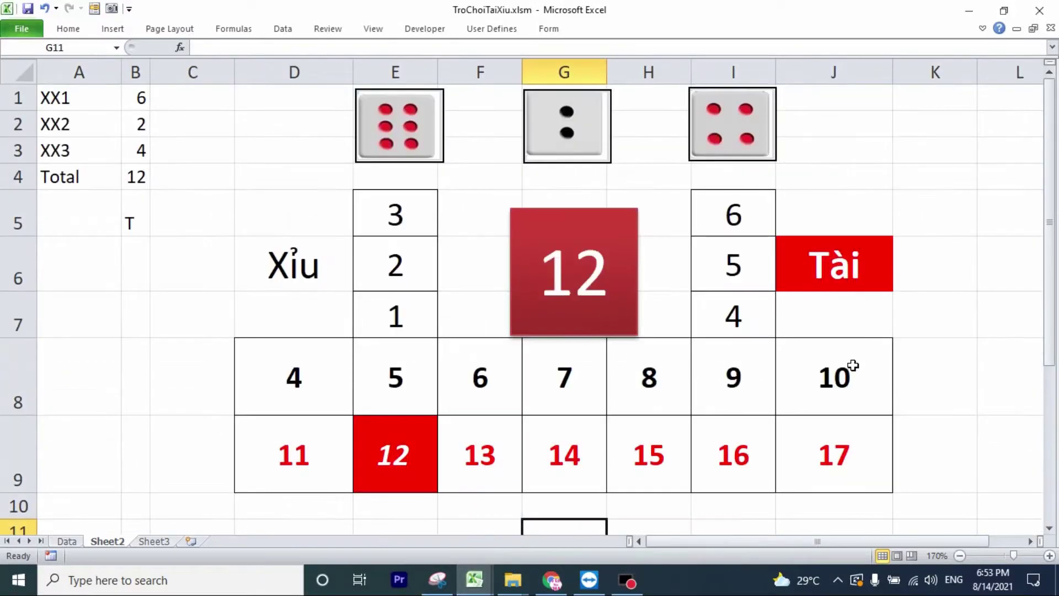
# Re-roll the three dice with F9 and show the total formula in B4.
pyautogui.click(919, 221)
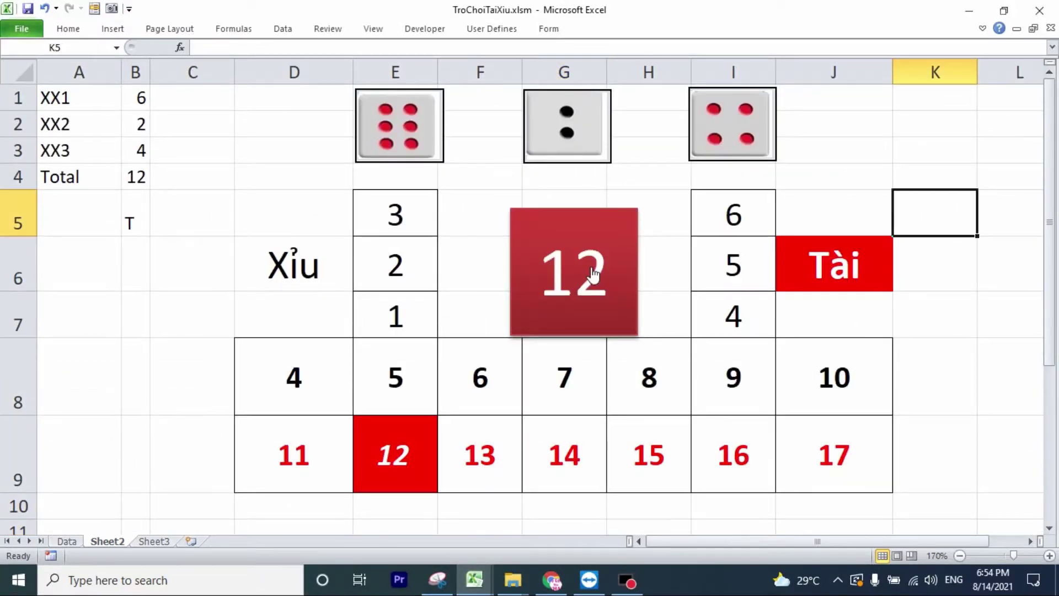
pyautogui.click(993, 343)
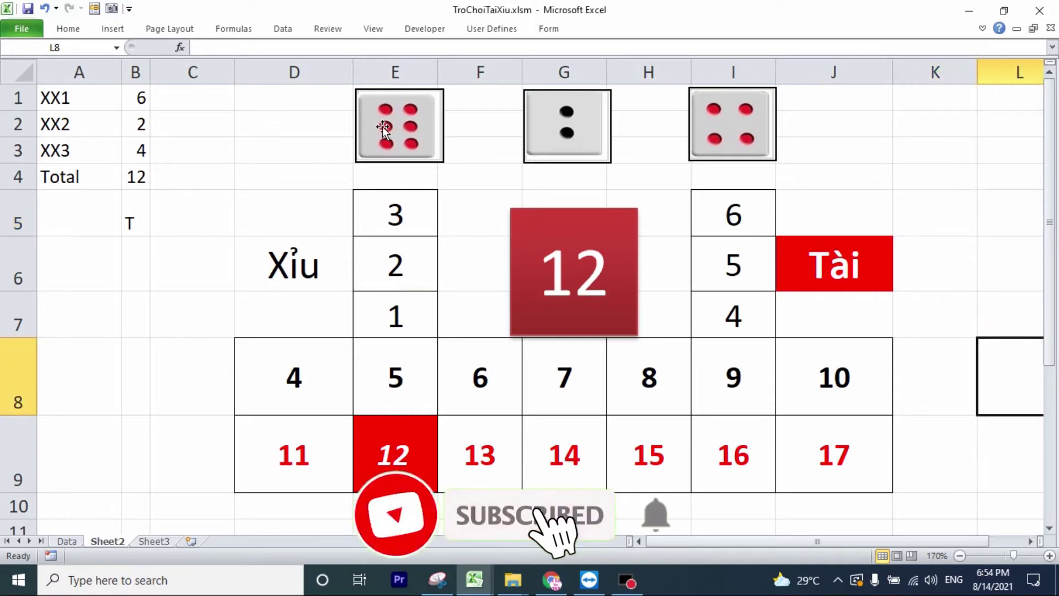
pyautogui.press('F9')
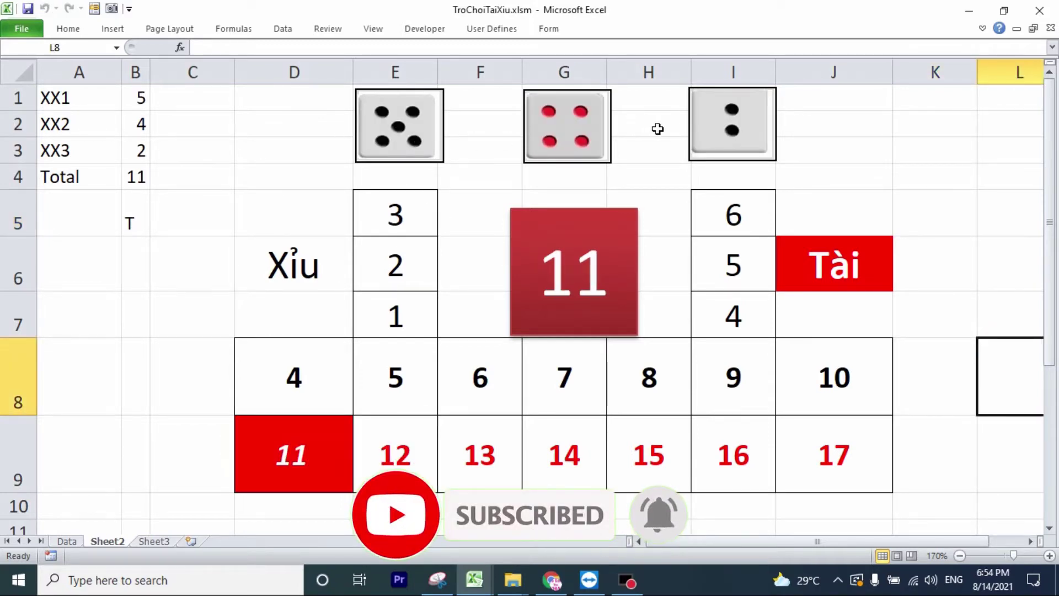
pyautogui.click(145, 176)
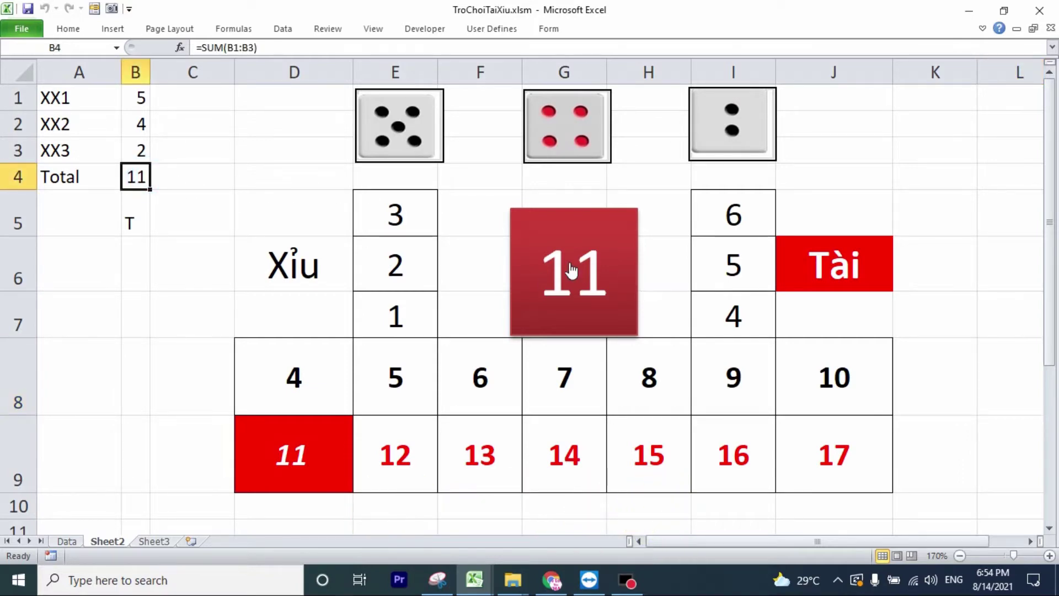
# Point out the totals 4, 10, the highlighted 11 and 17, plus the Xỉu label.
pyautogui.click(308, 376)
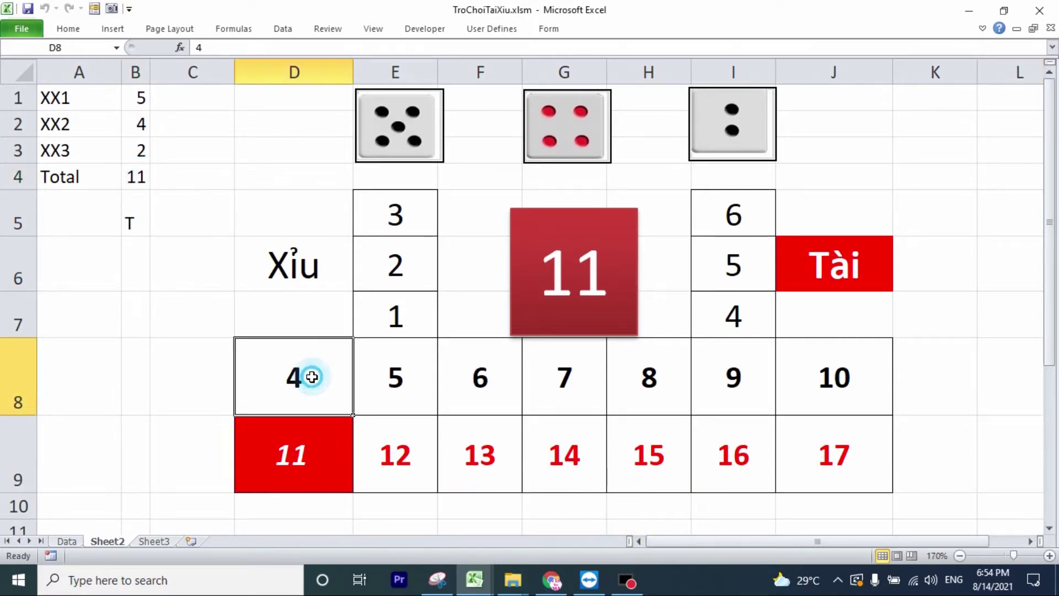
pyautogui.click(863, 361)
pyautogui.click(297, 279)
pyautogui.click(323, 453)
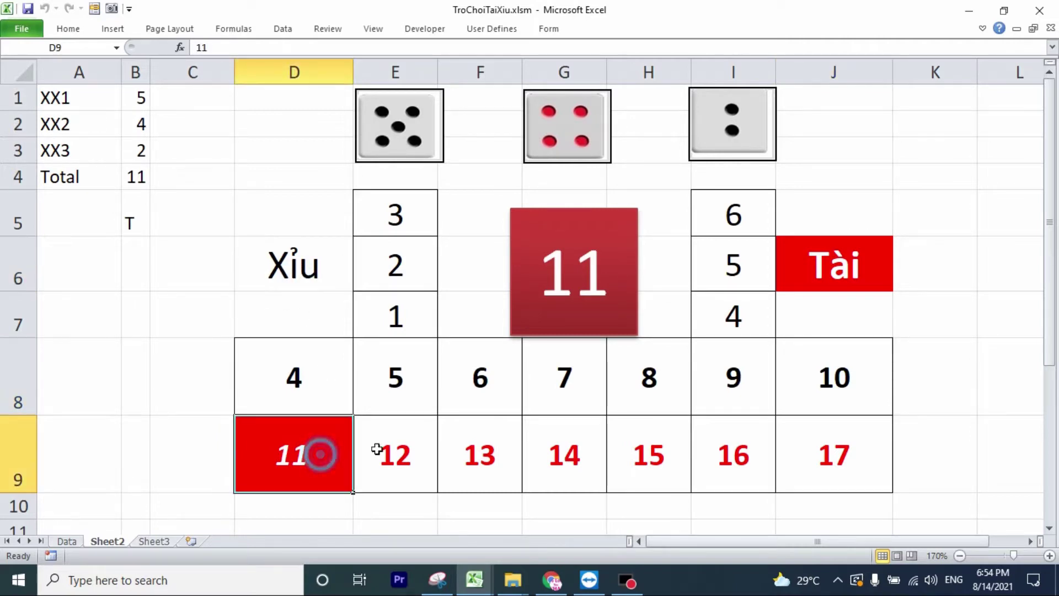
pyautogui.click(844, 442)
pyautogui.click(298, 270)
# Point out the die values 1–3 on the Xỉu side and 4–6 on the Tài side.
pyautogui.click(416, 320)
pyautogui.click(411, 268)
pyautogui.click(410, 219)
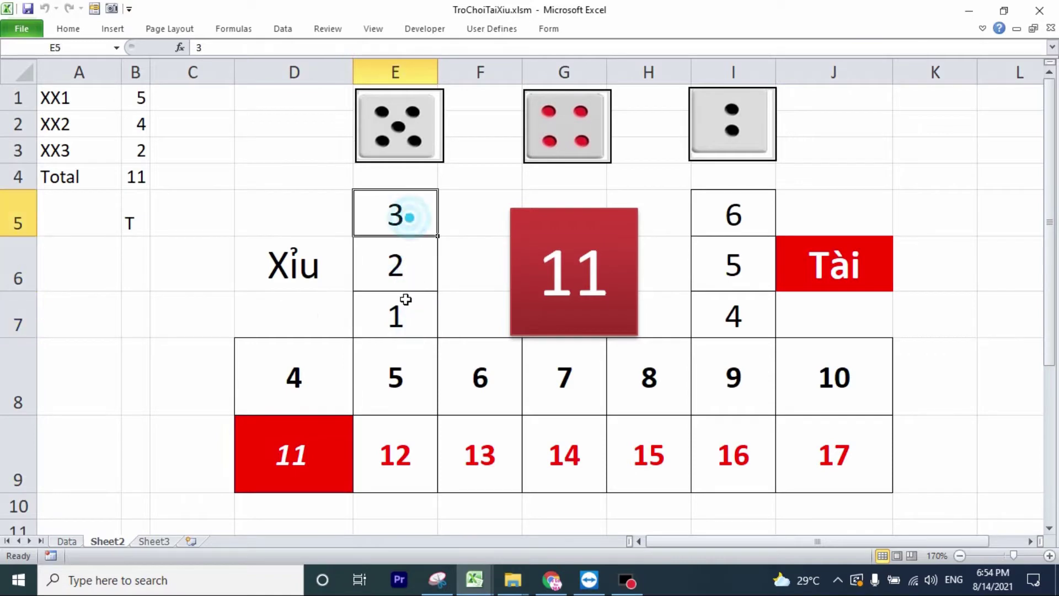
pyautogui.click(408, 315)
pyautogui.click(400, 263)
pyautogui.click(392, 199)
pyautogui.click(737, 313)
pyautogui.click(722, 264)
pyautogui.click(721, 214)
# Show the 1 in E7, the Xỉu label and the total 4 in D8.
pyautogui.click(406, 315)
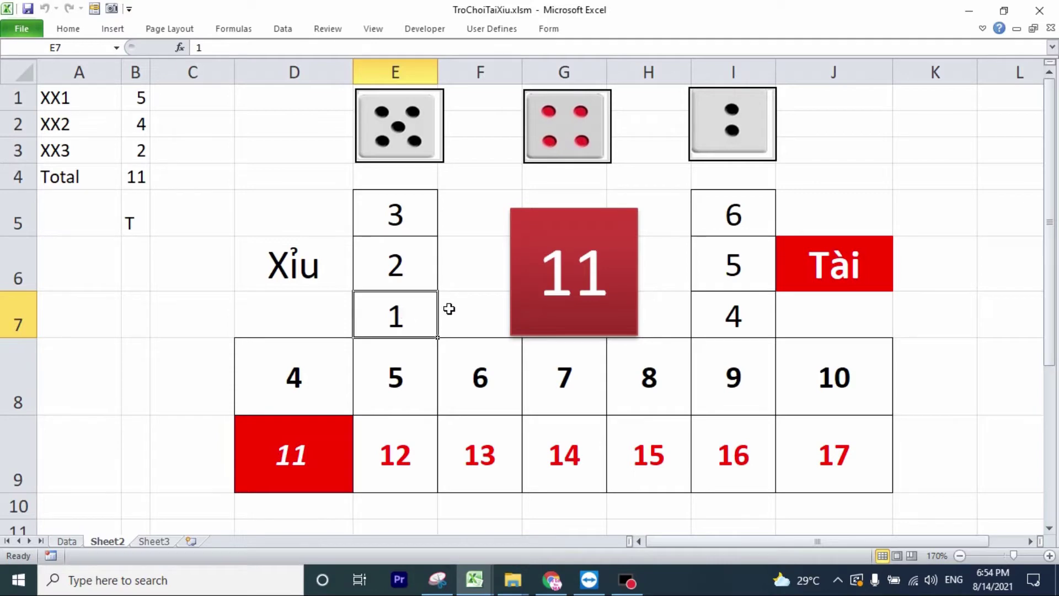
pyautogui.click(317, 258)
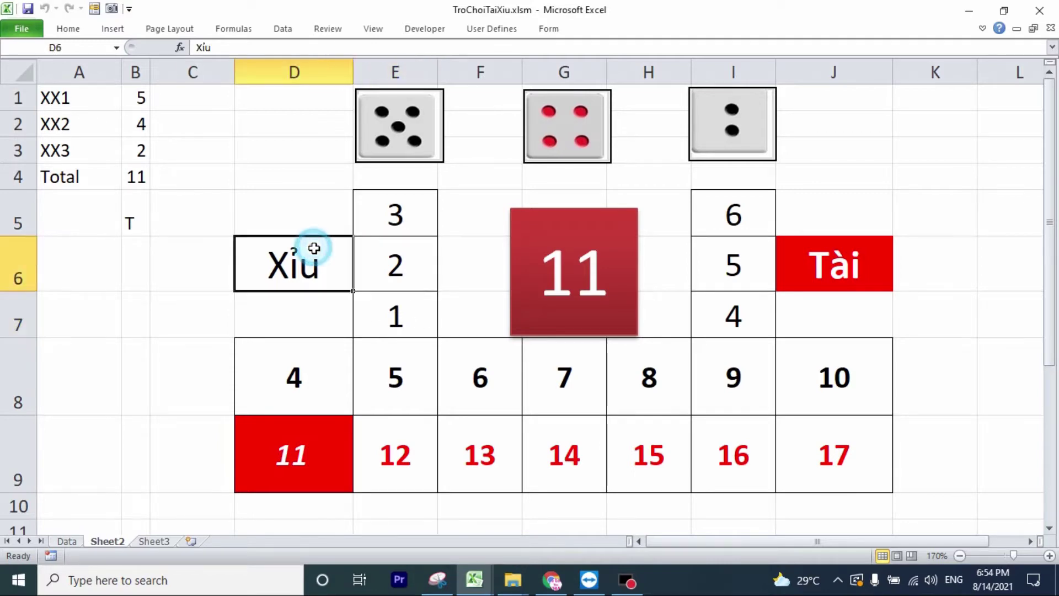
pyautogui.click(396, 310)
pyautogui.click(293, 380)
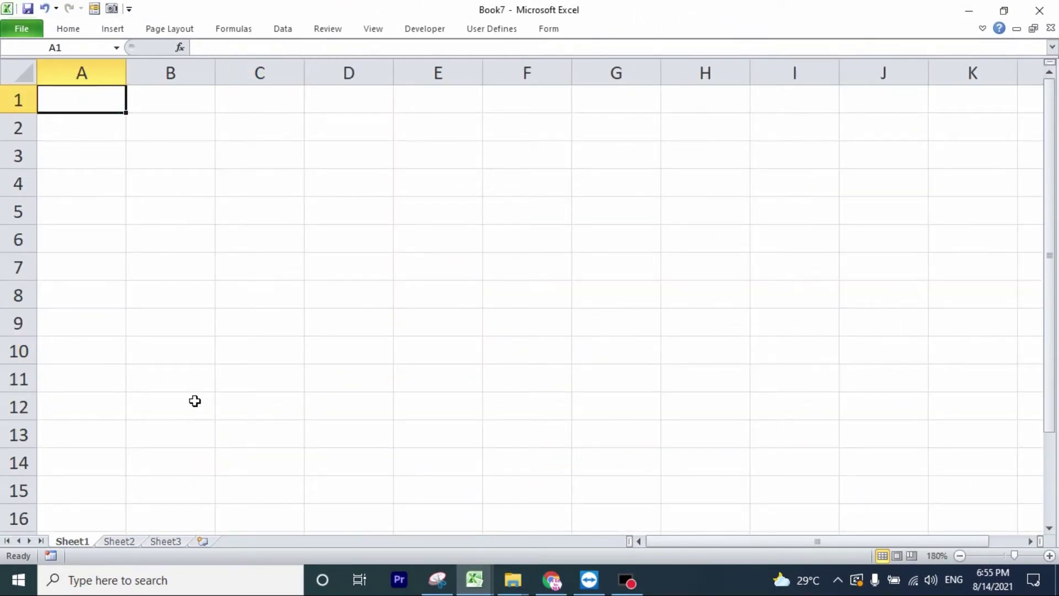
# Rename the first sheet to Data and select cell A1.
pyautogui.doubleClick(71, 541)
pyautogui.write('Data')
pyautogui.click(55, 479)
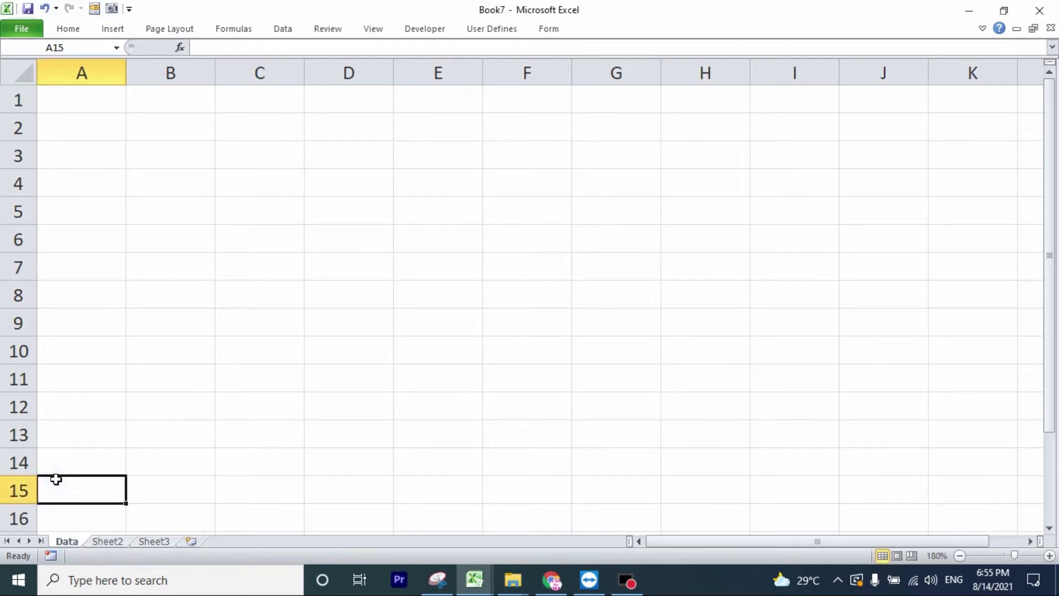
pyautogui.click(48, 109)
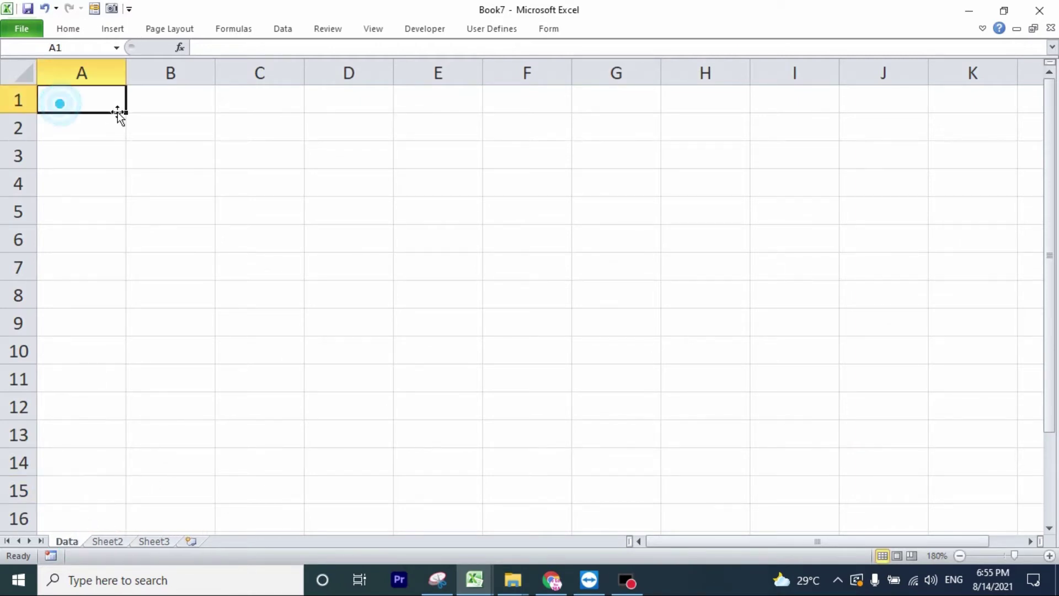
# Insert the six dice pictures 1.jpg through 6.jpg.
pyautogui.click(112, 29)
pyautogui.click(104, 66)
pyautogui.scroll(-5, 447, 244)
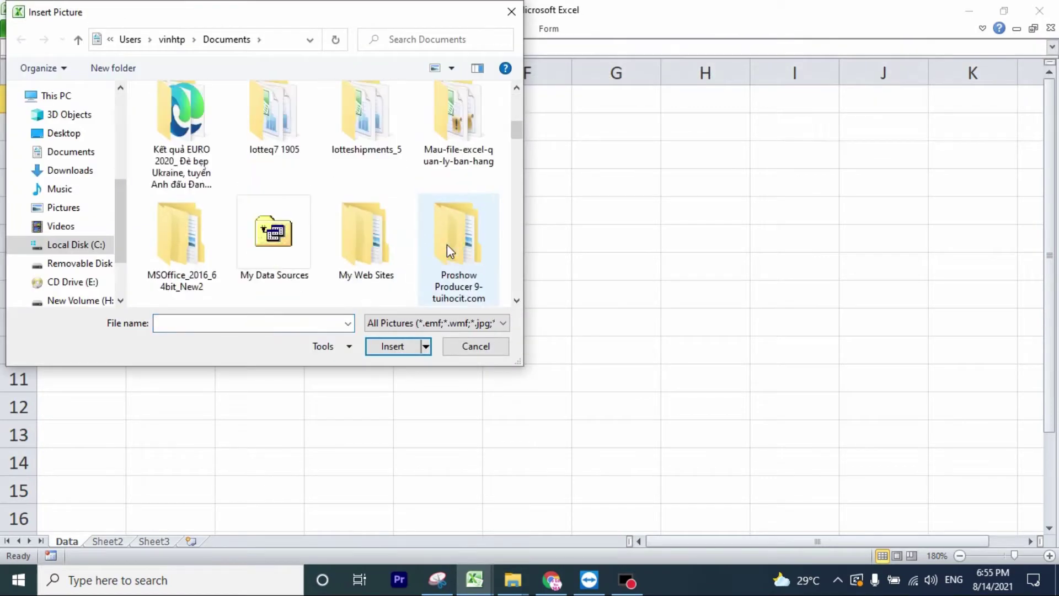
pyautogui.scroll(-5, 446, 244)
pyautogui.click(178, 242)
pyautogui.scroll(-2, 317, 265)
pyautogui.keyDown('shift'); pyautogui.click(282, 276); pyautogui.keyUp('shift')
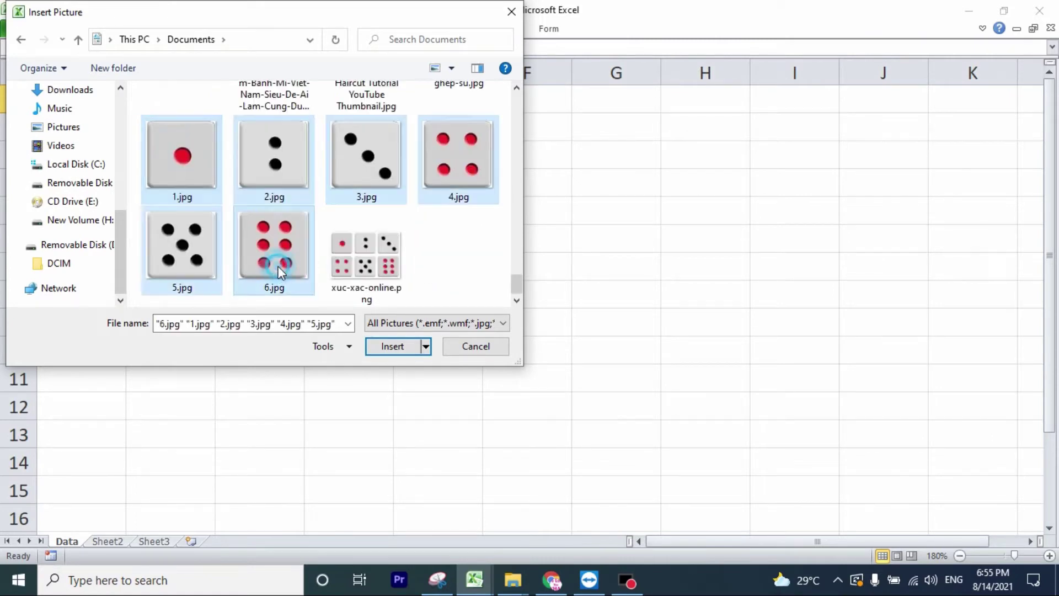
pyautogui.click(413, 346)
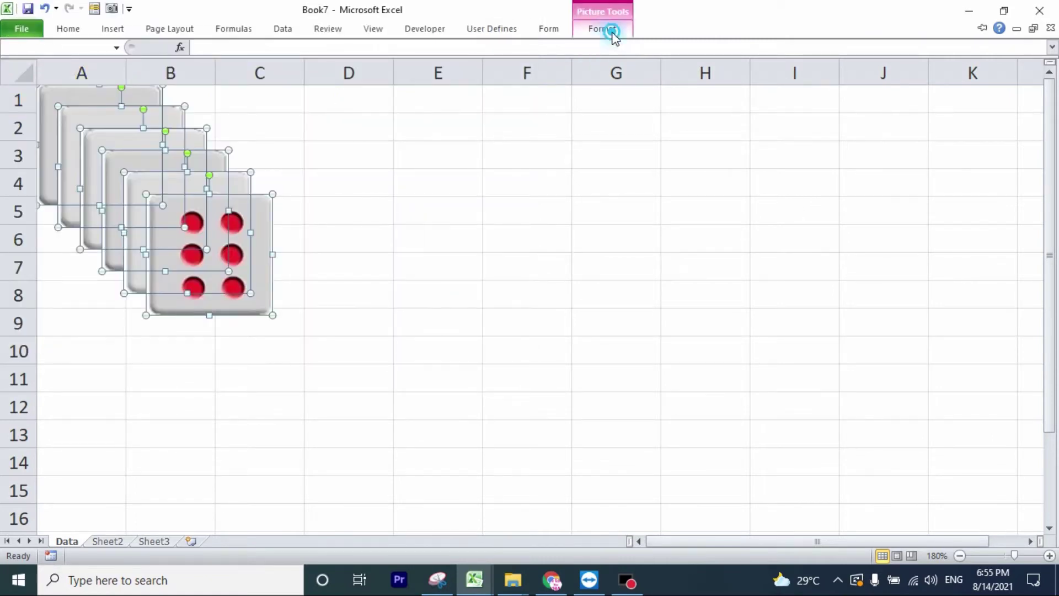
# Set the dice pictures' width to 0.3 inch.
pyautogui.click(602, 28)
pyautogui.click(979, 76)
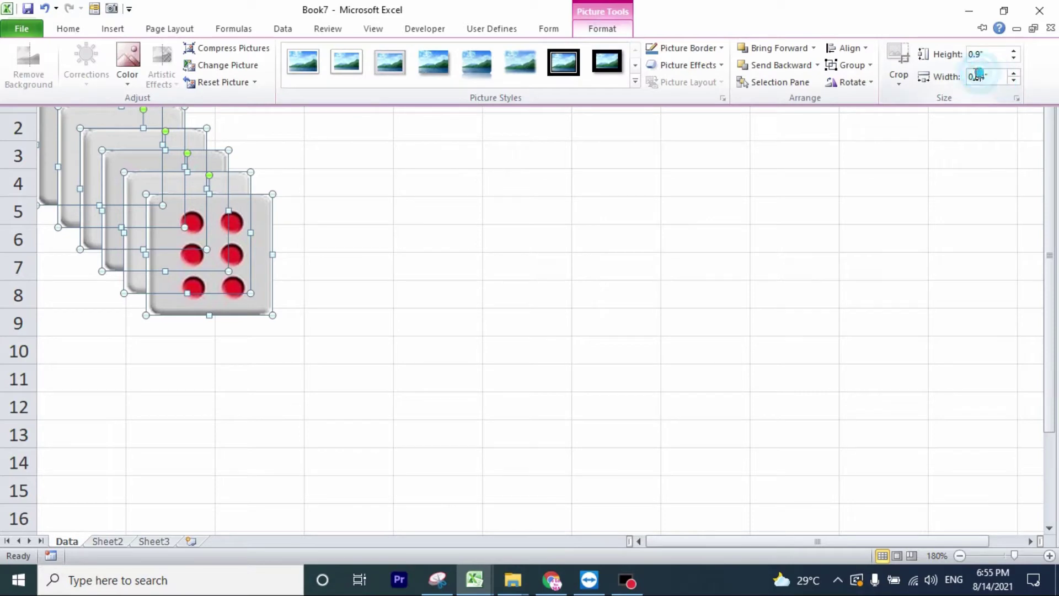
pyautogui.write('0.3')
pyautogui.click(527, 210)
# Make row 1 taller and narrow column A to 3.57 (30 pixels).
pyautogui.click(55, 103)
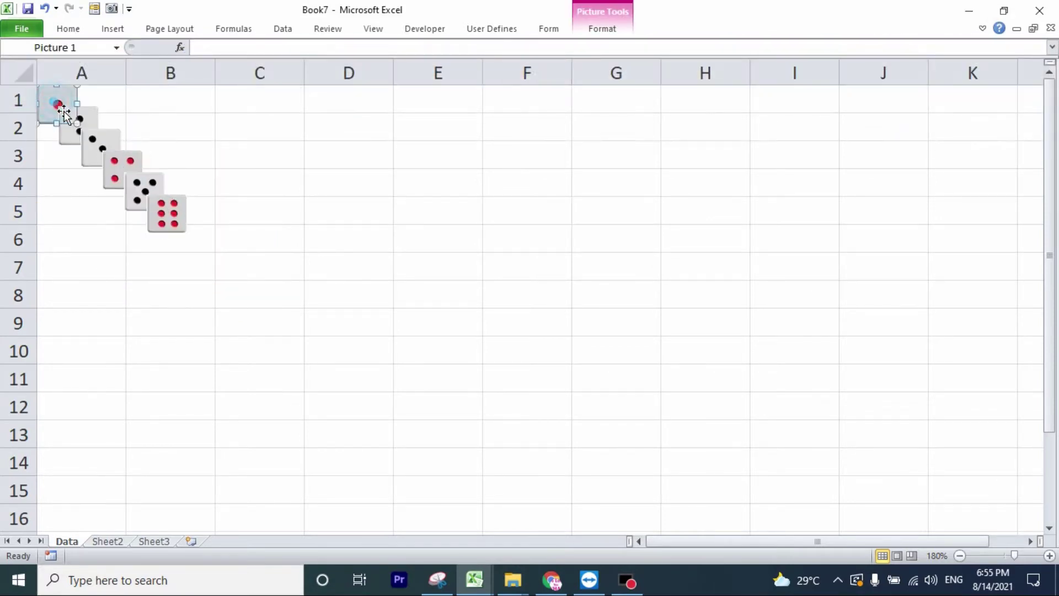
pyautogui.moveTo(19, 114); pyautogui.dragTo(20, 125)
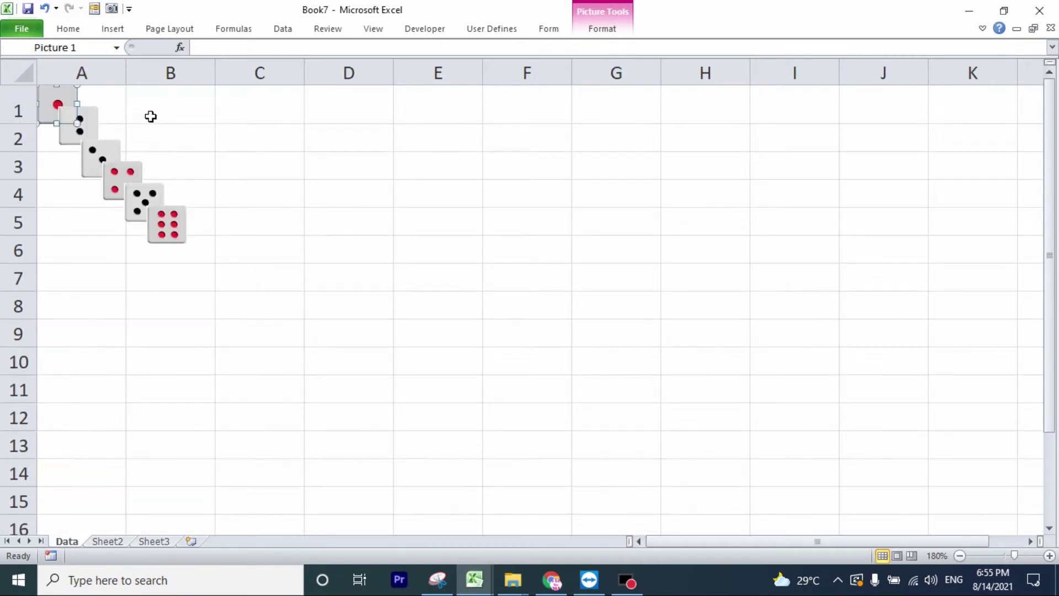
pyautogui.moveTo(124, 79); pyautogui.dragTo(79, 83)
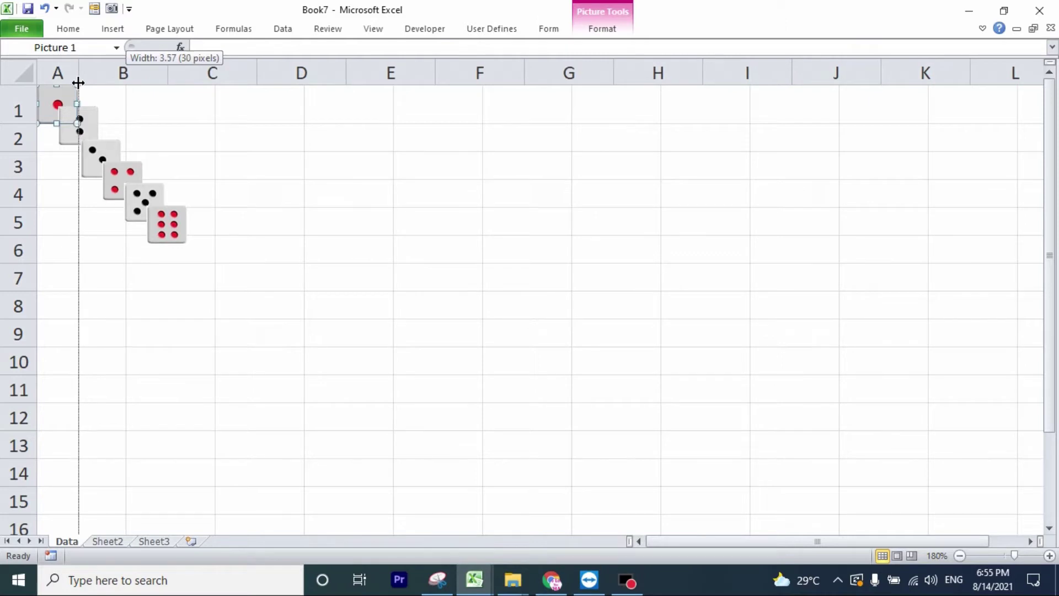
pyautogui.moveTo(78, 83); pyautogui.dragTo(78, 83)
pyautogui.click(157, 134)
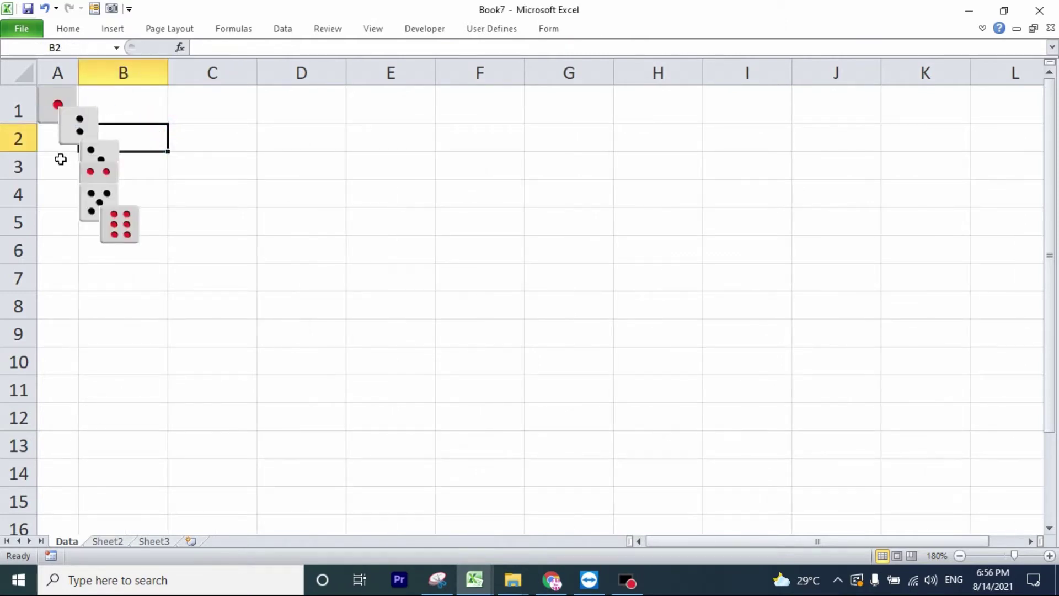
pyautogui.click(58, 94)
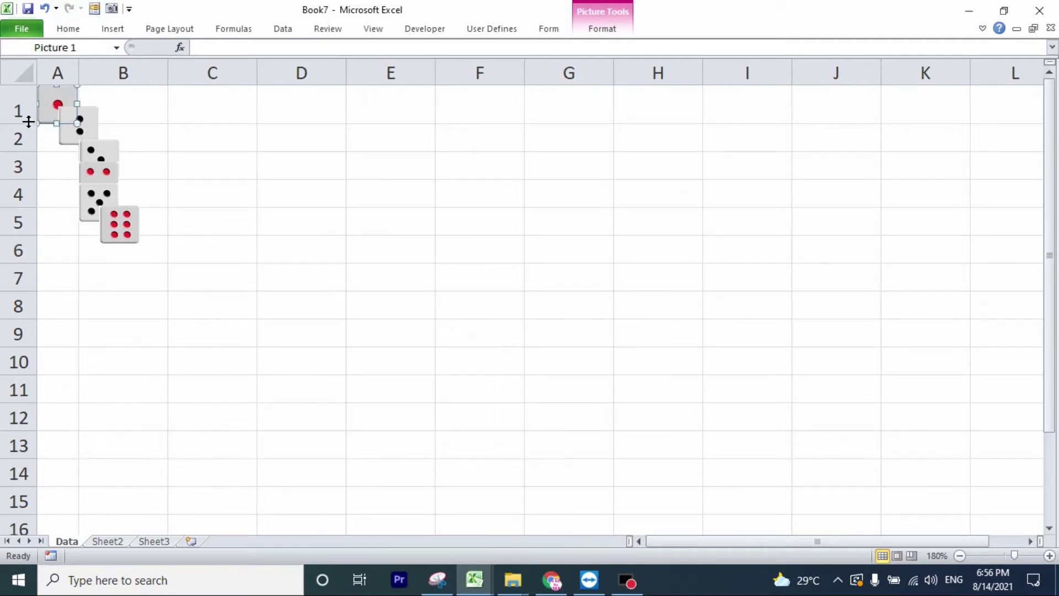
# Check row 1's height and give rows 2–6 a taller row height.
pyautogui.click(177, 114)
pyautogui.moveTo(22, 123); pyautogui.dragTo(24, 126)
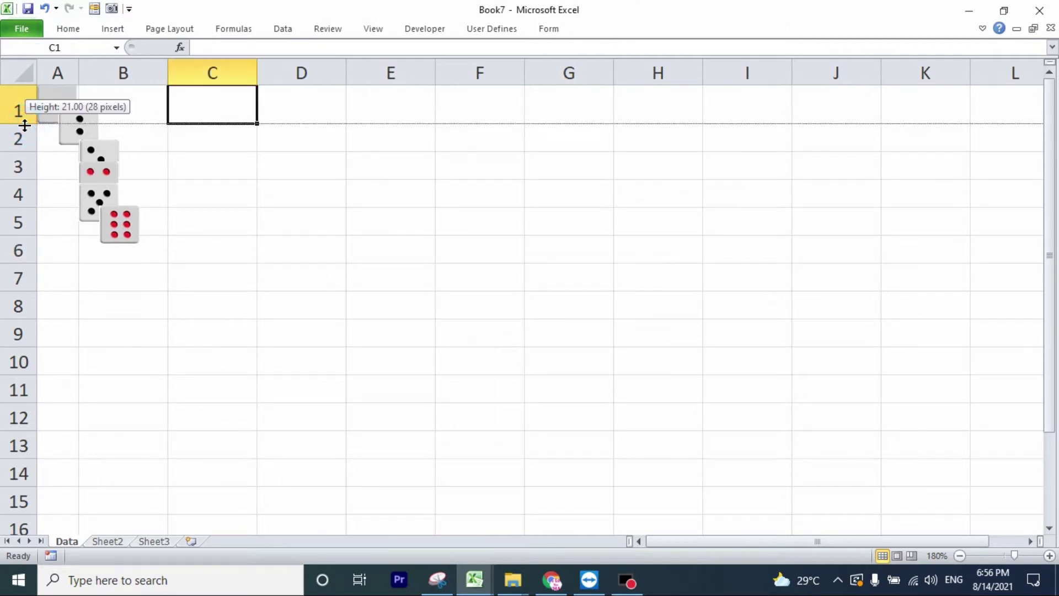
pyautogui.click(20, 105)
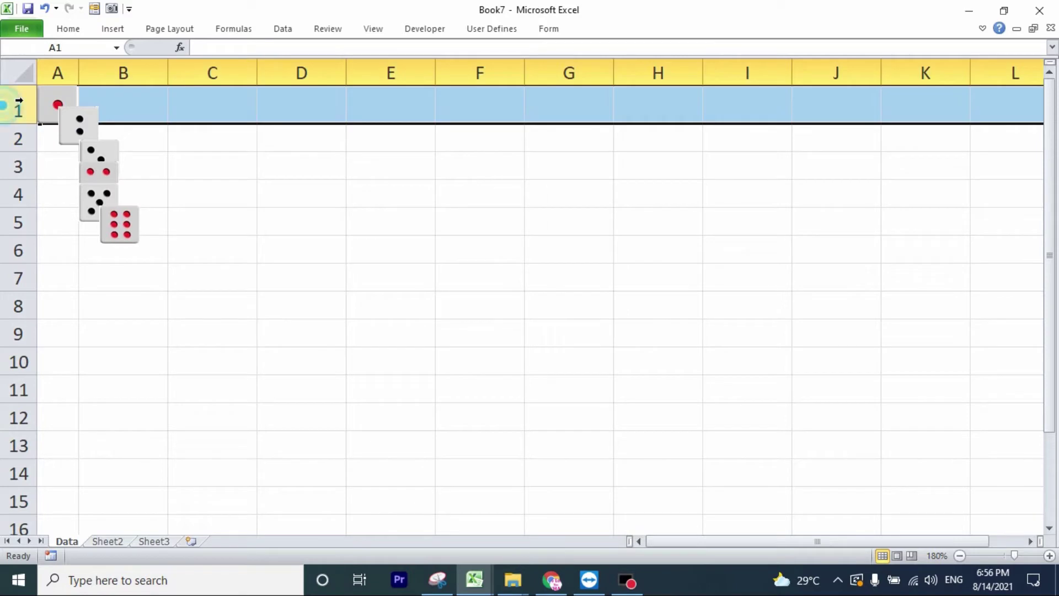
pyautogui.rightClick(25, 102)
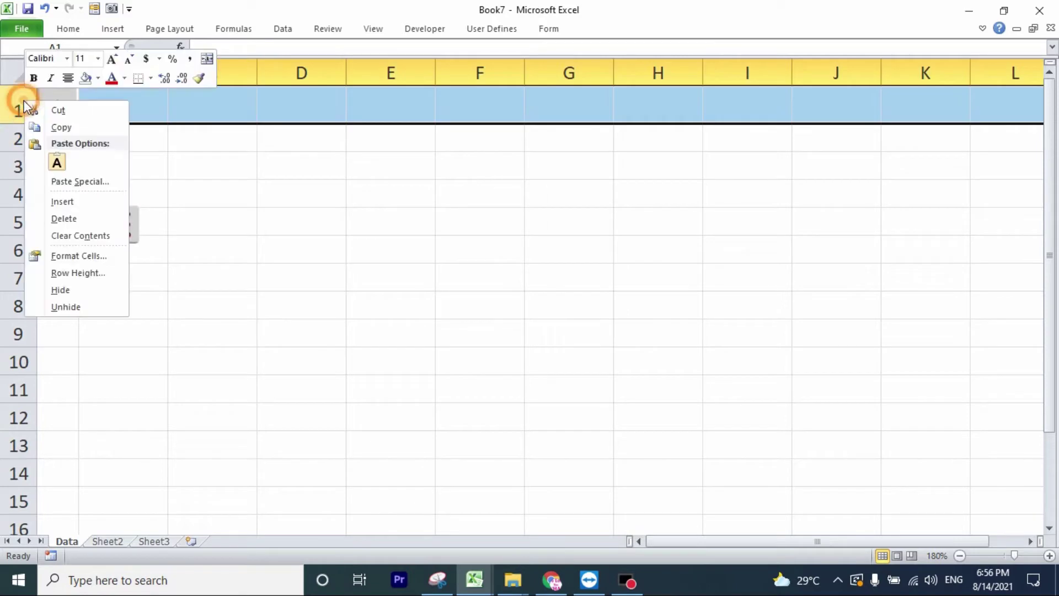
pyautogui.click(88, 270)
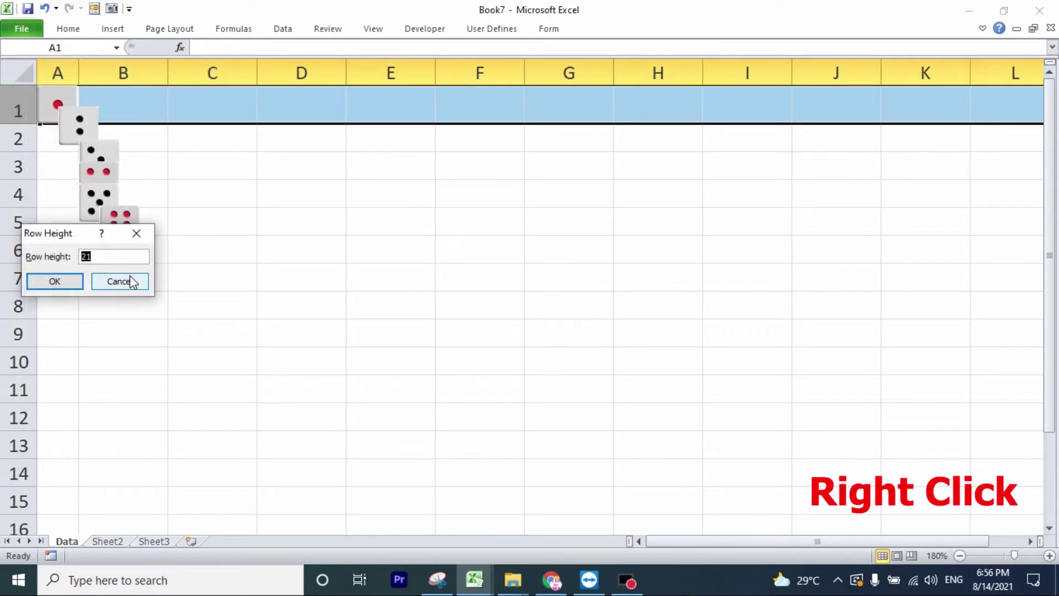
pyautogui.click(128, 277)
pyautogui.moveTo(22, 135); pyautogui.dragTo(19, 251)
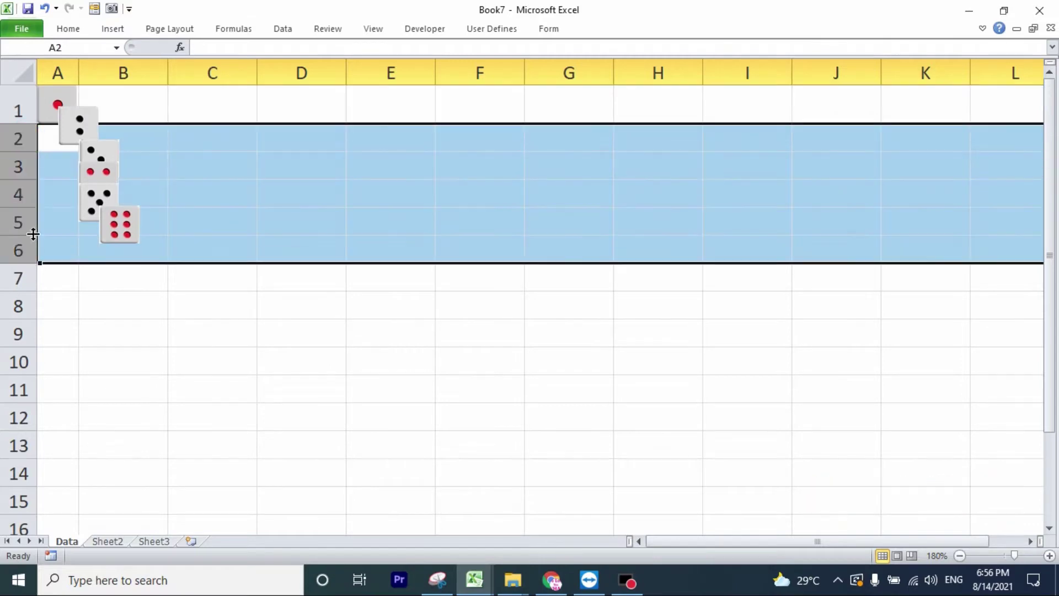
pyautogui.rightClick(25, 201)
pyautogui.click(77, 374)
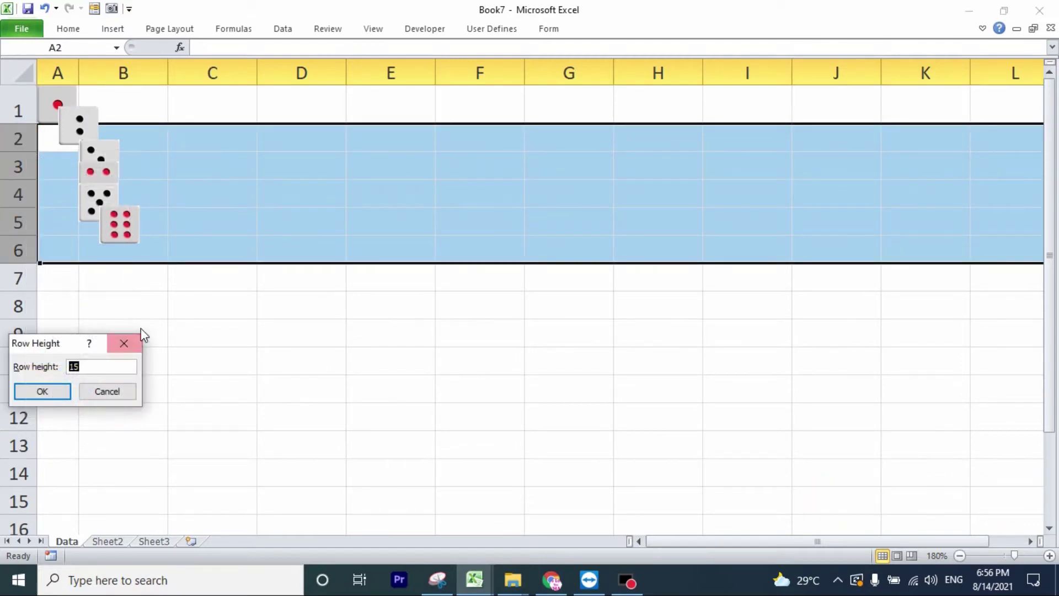
pyautogui.click(52, 390)
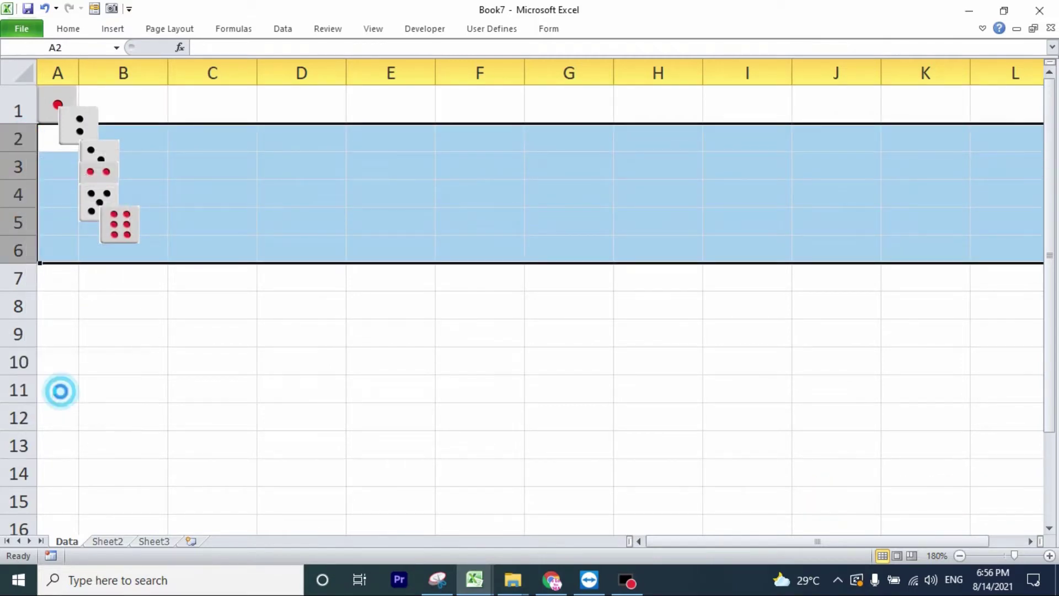
pyautogui.click(208, 337)
# Drag the two-, three- and four-dot dice into cells A2, A3 and A4.
pyautogui.moveTo(72, 130); pyautogui.dragTo(52, 146)
pyautogui.moveTo(109, 165); pyautogui.dragTo(42, 188)
pyautogui.moveTo(95, 182)
pyautogui.mouseDown()
pyautogui.moveTo(53, 214)
pyautogui.moveTo(52, 296)
pyautogui.mouseUp()
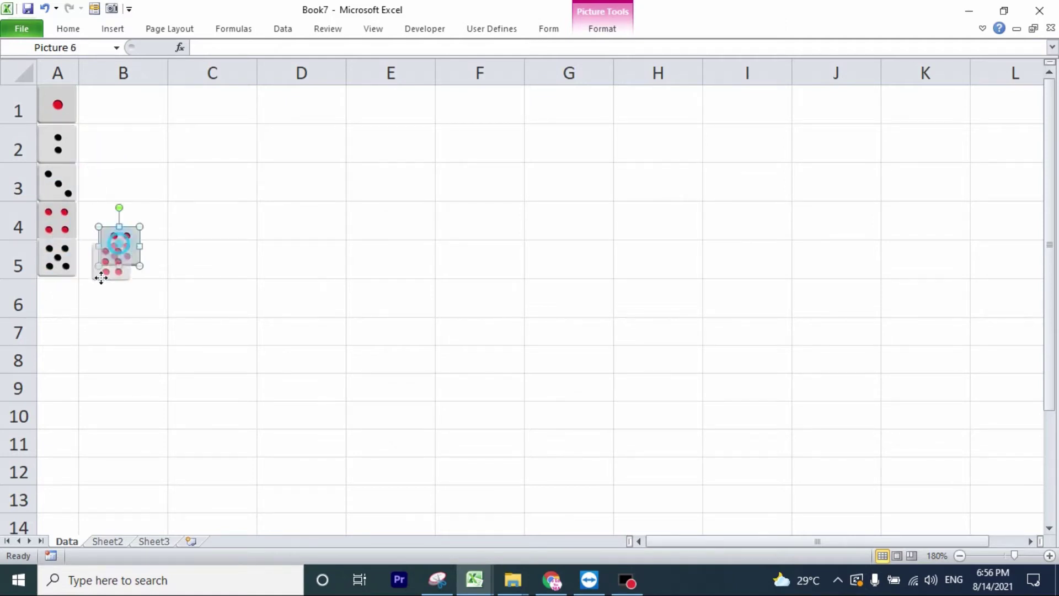
pyautogui.click(156, 300)
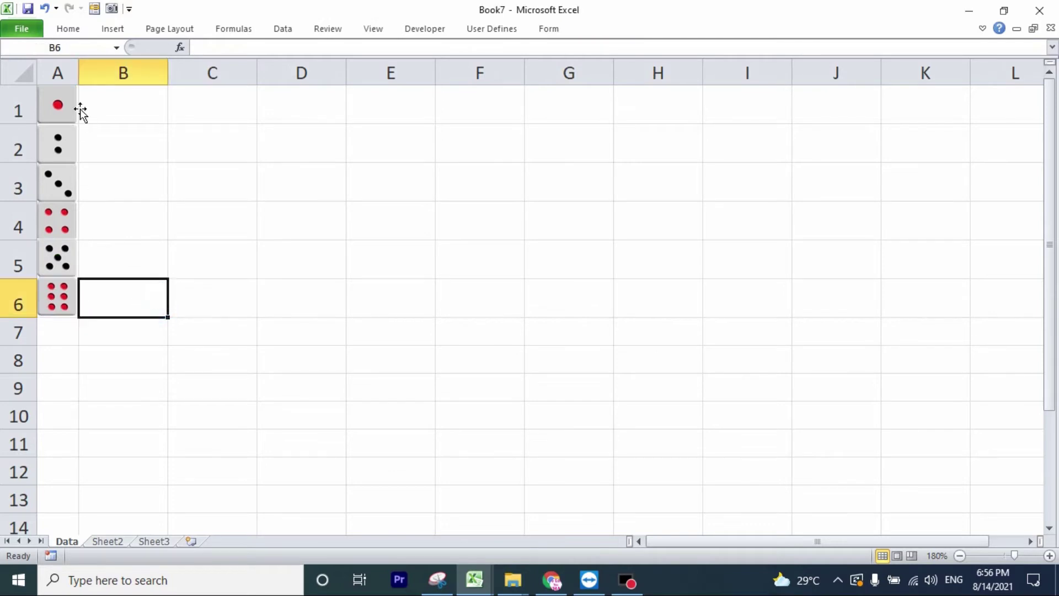
pyautogui.click(67, 210)
pyautogui.click(210, 213)
# Enter 4 in A8 and fill the totals 4 to 17 down to A21.
pyautogui.click(64, 360)
pyautogui.write('4')
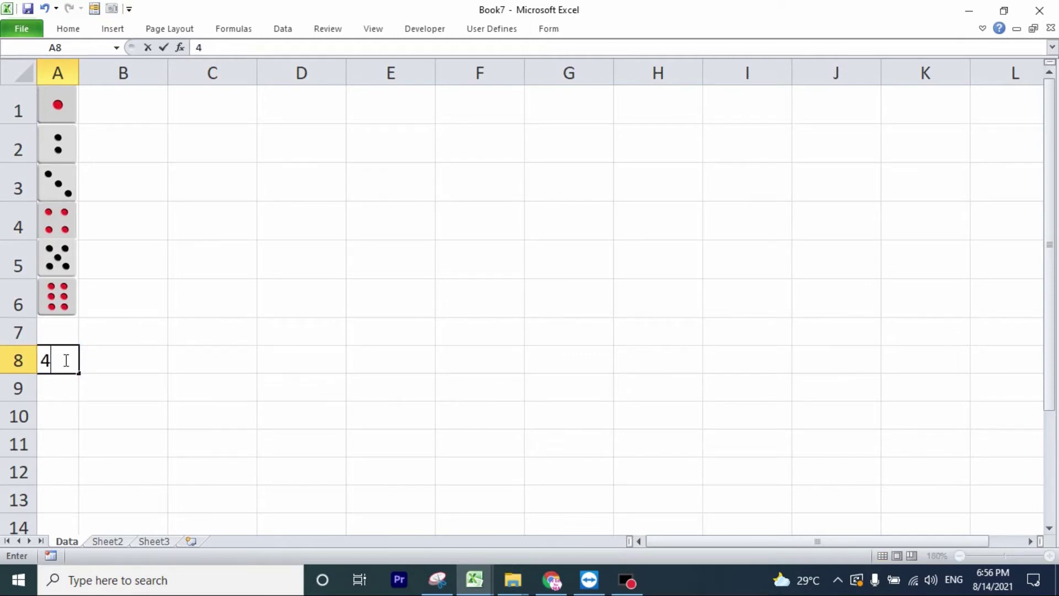
pyautogui.press('Return')
pyautogui.click(66, 360)
pyautogui.scroll(-2, 79, 196)
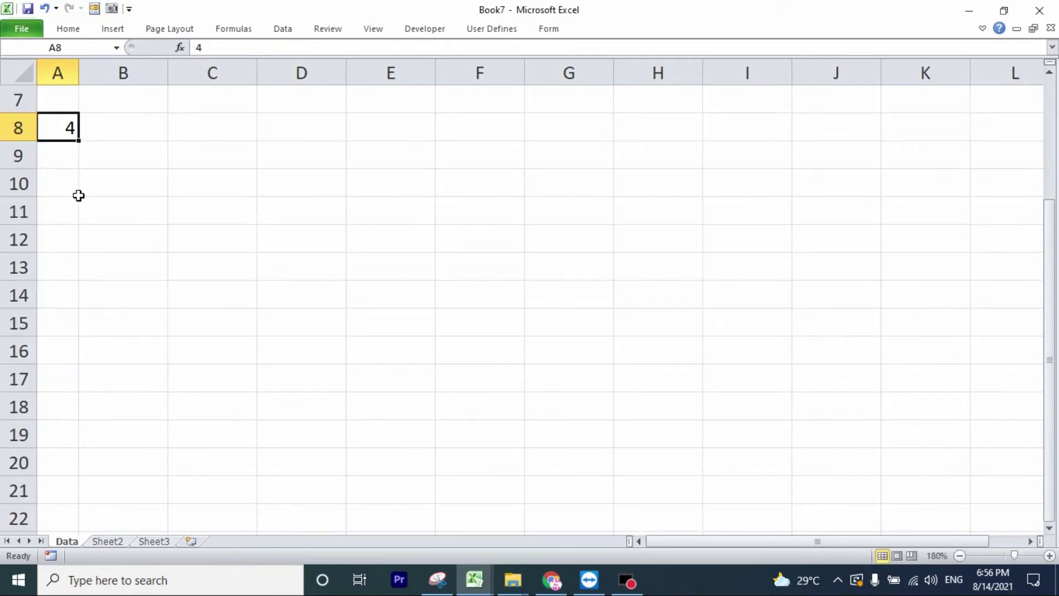
pyautogui.moveTo(78, 139)
pyautogui.mouseDown()
pyautogui.moveTo(105, 395)
pyautogui.moveTo(97, 497)
pyautogui.mouseUp()
# Label B8:B14 with X beside the totals 4–10.
pyautogui.click(117, 121)
pyautogui.click(52, 129)
pyautogui.click(70, 303)
pyautogui.click(142, 130)
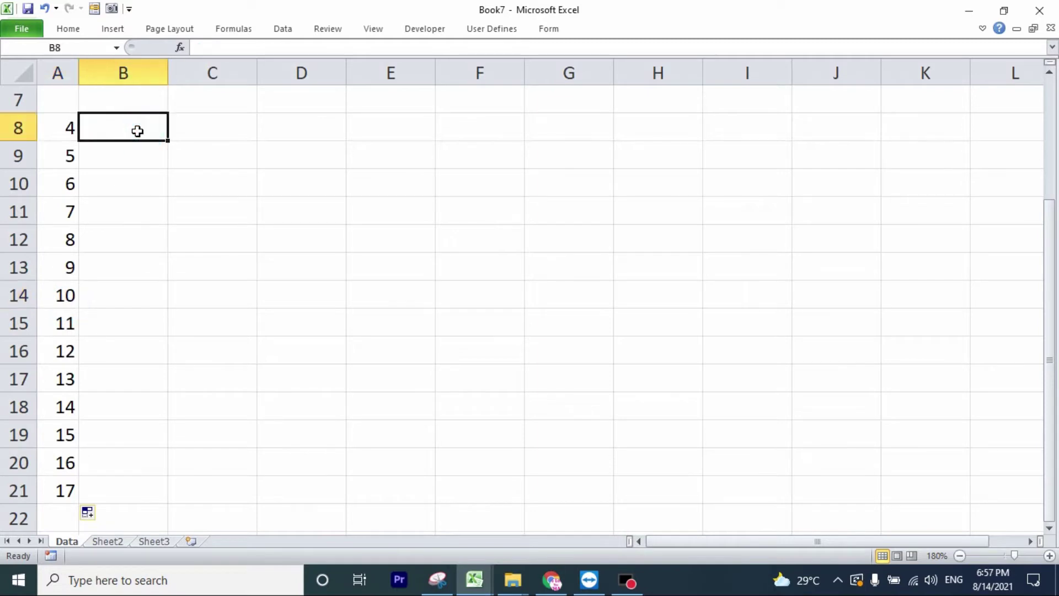
pyautogui.write('X')
pyautogui.press('Return')
pyautogui.moveTo(137, 131); pyautogui.dragTo(146, 301)
pyautogui.hotkey('ctrl', 'd')
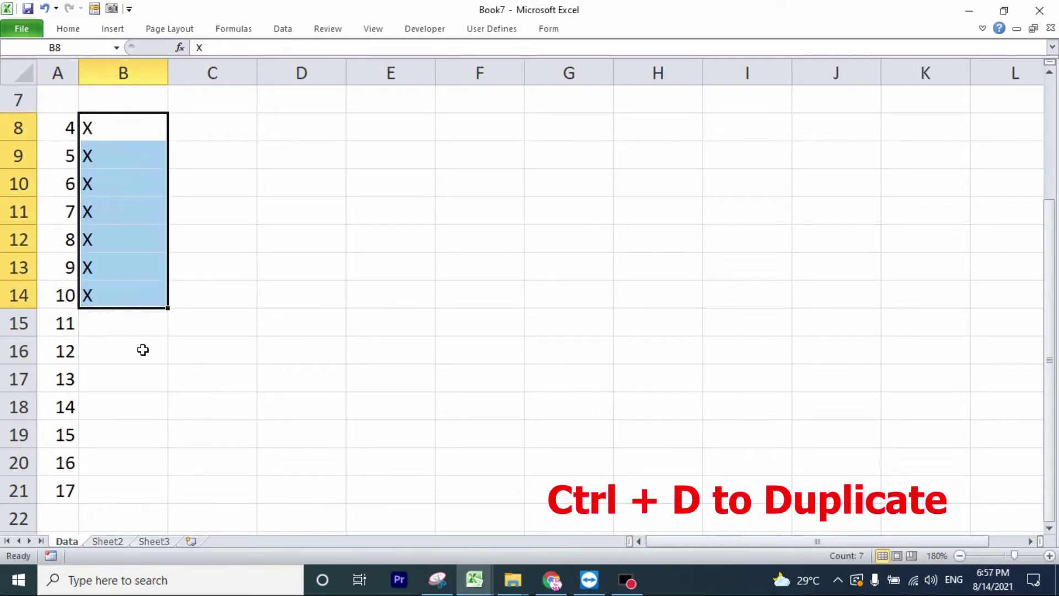
# Label B15:B21 with T beside totals 11–17, then start saving as a macro-enabled workbook.
pyautogui.click(98, 330)
pyautogui.write('T')
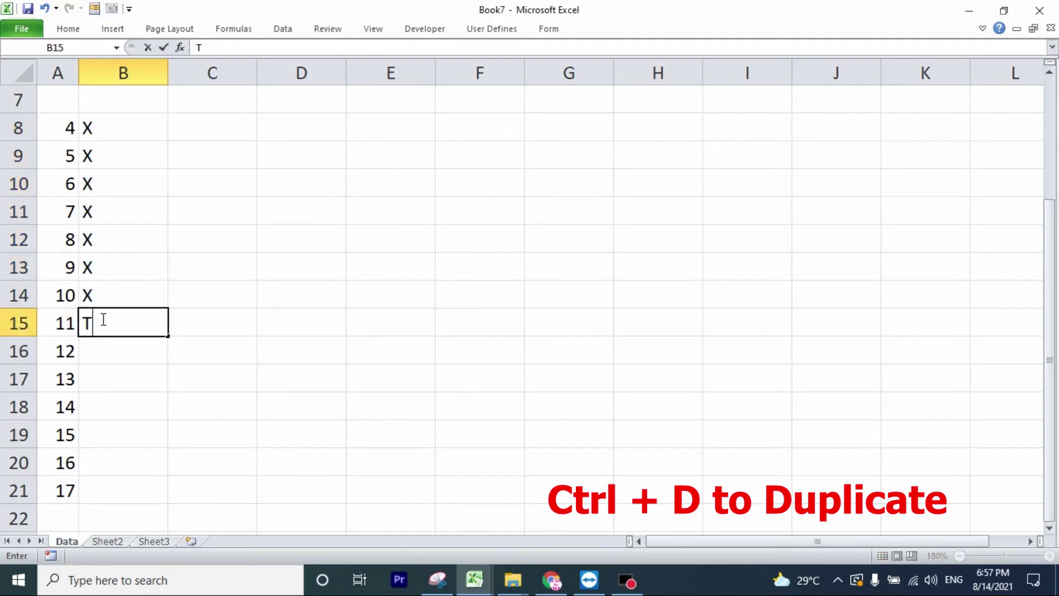
pyautogui.click(130, 350)
pyautogui.moveTo(104, 319); pyautogui.dragTo(107, 479)
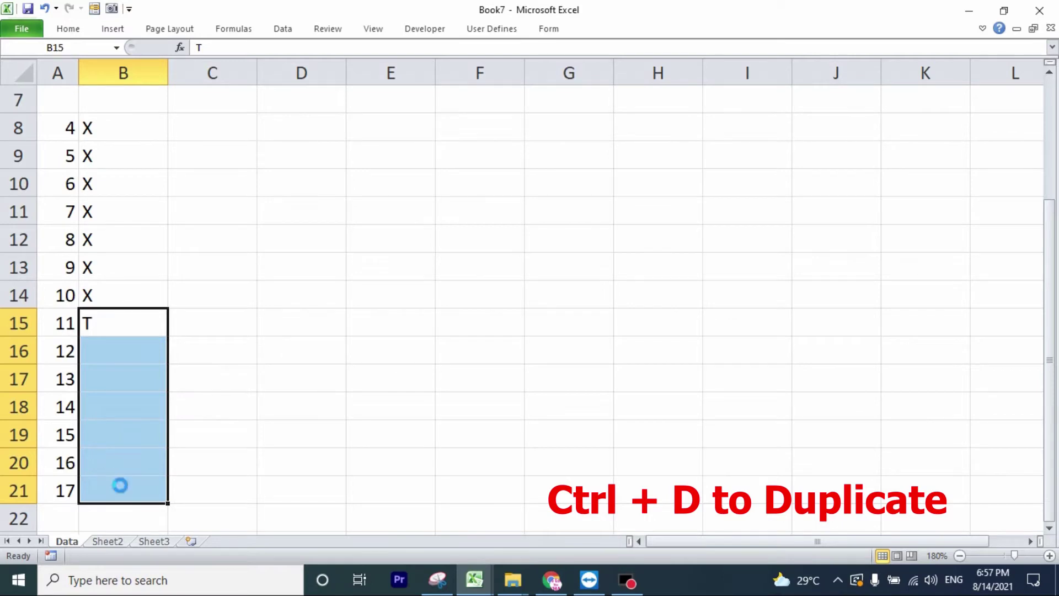
pyautogui.hotkey('ctrl', 'd')
pyautogui.click(139, 400)
pyautogui.scroll(1, 152, 384)
pyautogui.click(138, 271)
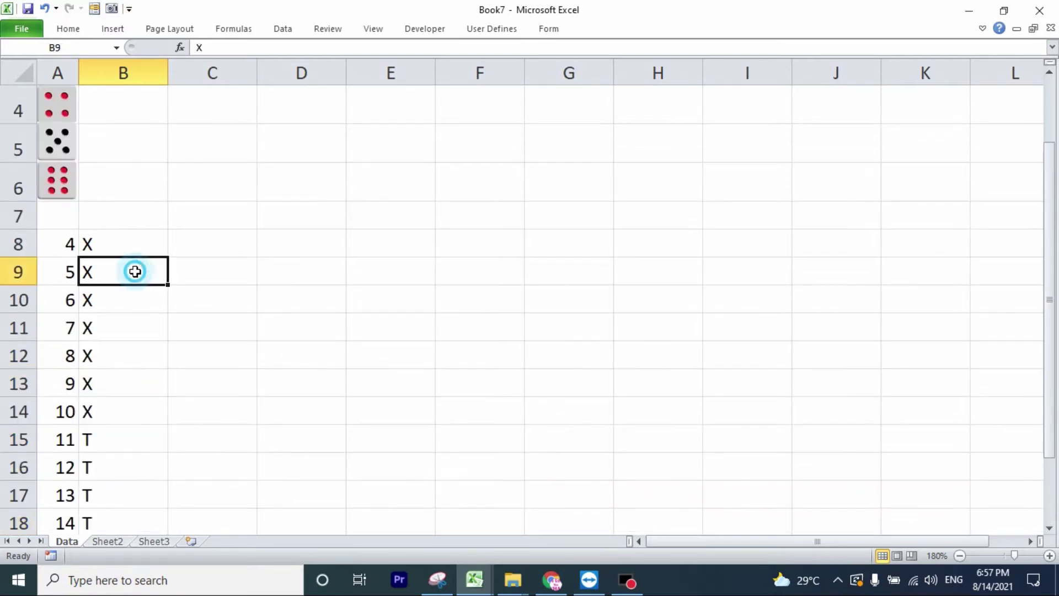
pyautogui.scroll(1, 245, 209)
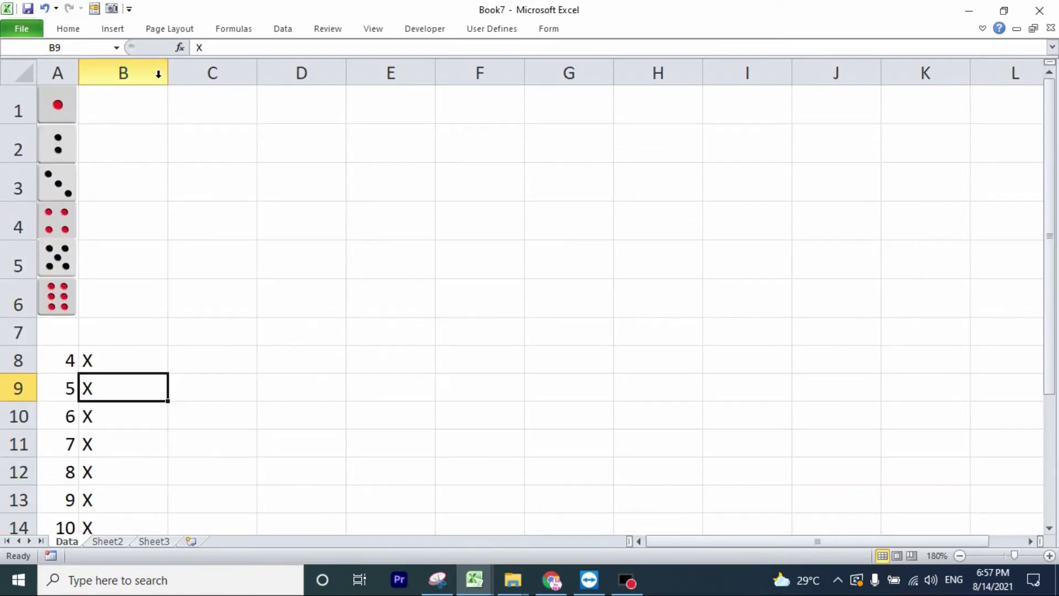
pyautogui.press('F12')
pyautogui.click(245, 19)
pyautogui.write('TaiXiu.xlsm')
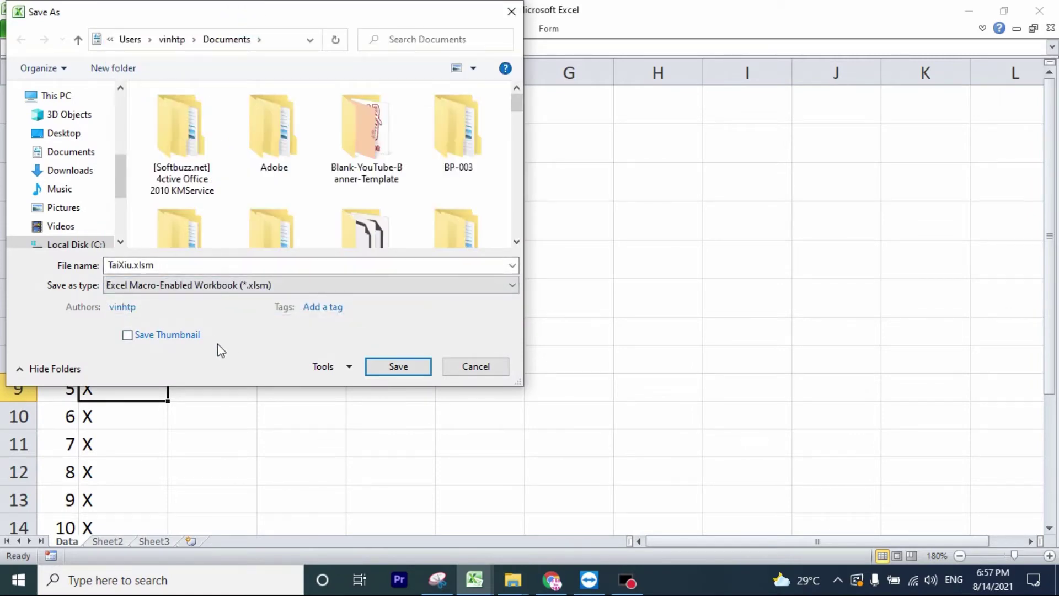
# Save the workbook as macro-enabled TaiXiu.xlsm, replacing the existing file, and move to Sheet2.
pyautogui.click(397, 367)
pyautogui.click(568, 294)
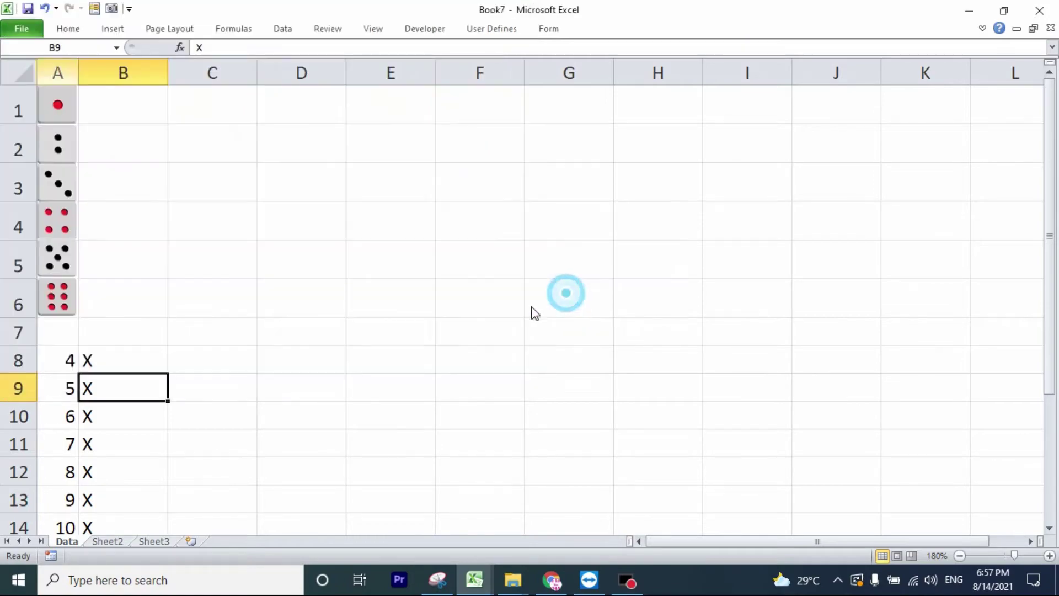
pyautogui.click(303, 266)
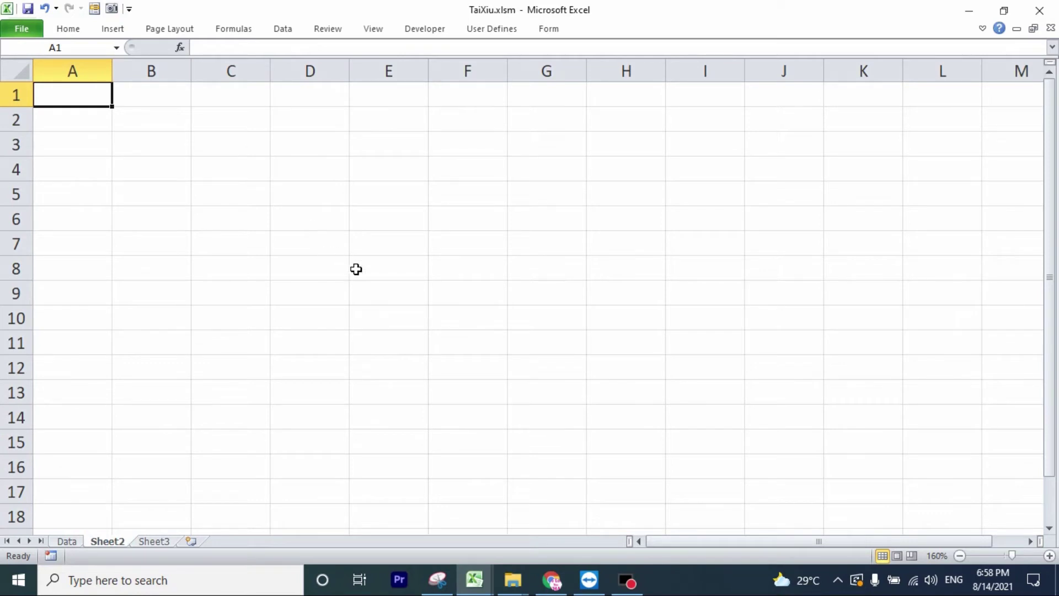
pyautogui.click(356, 269)
pyautogui.click(329, 247)
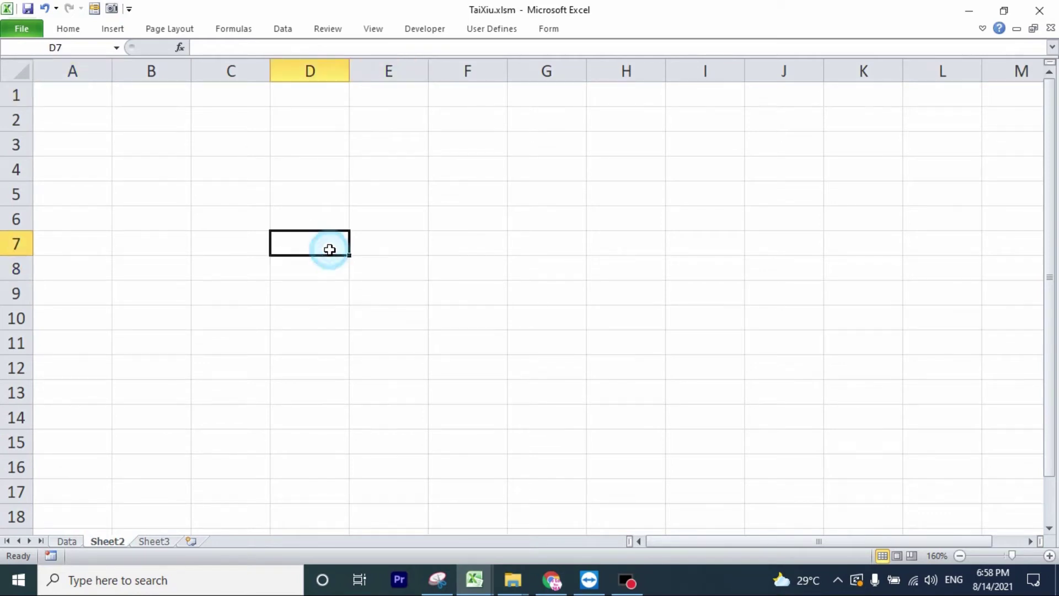
# Copy the totals 4–17 from Data!A8:A21 and paste them transposed into Sheet2 starting at D8.
pyautogui.click(66, 541)
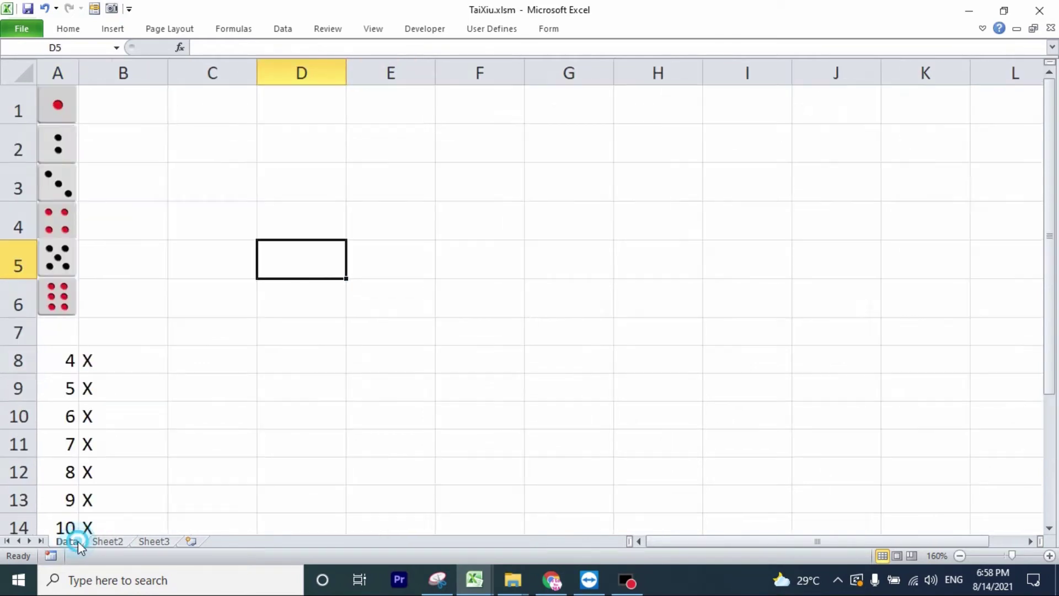
pyautogui.click(55, 357)
pyautogui.scroll(-5, 69, 365)
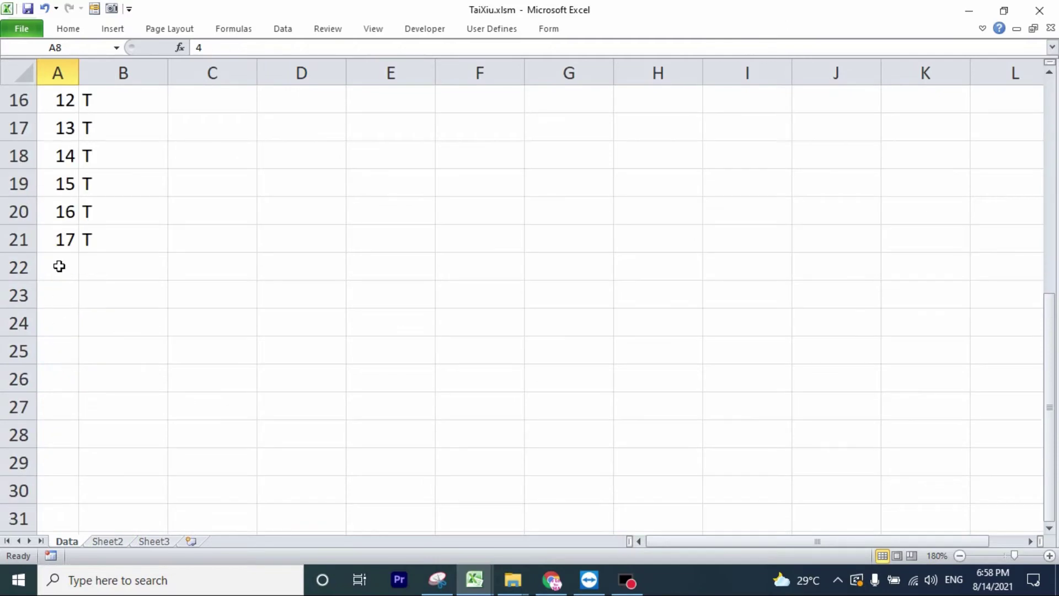
pyautogui.keyDown('shift'); pyautogui.click(65, 246); pyautogui.keyUp('shift')
pyautogui.rightClick(64, 247)
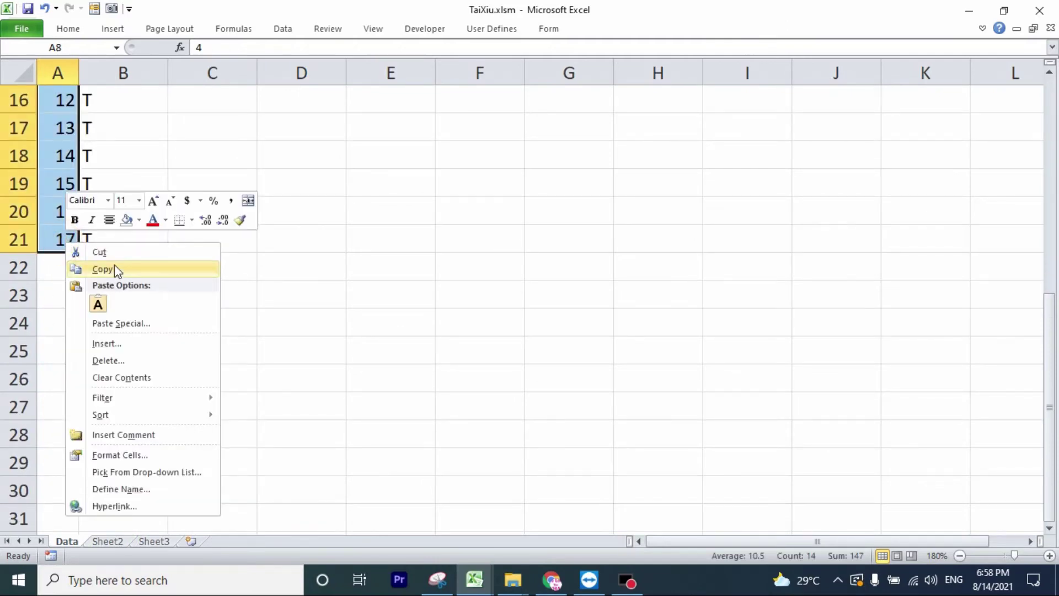
pyautogui.click(116, 269)
pyautogui.scroll(5, 127, 442)
pyautogui.click(121, 545)
pyautogui.click(300, 269)
pyautogui.rightClick(299, 268)
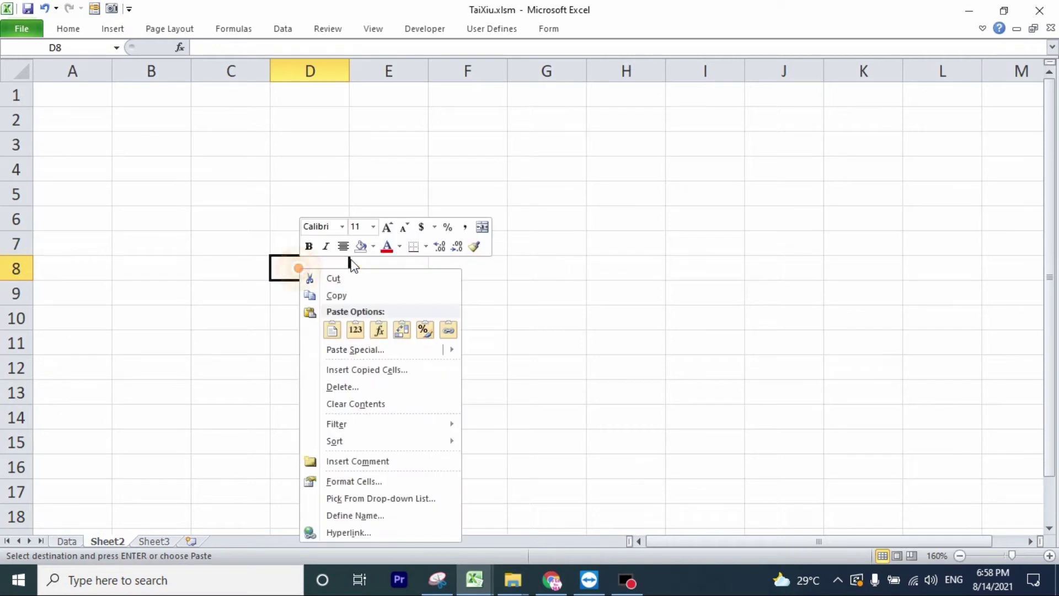
pyautogui.click(403, 330)
# Move the totals 11–17 from K8:Q8 down into D9:J9.
pyautogui.click(873, 265)
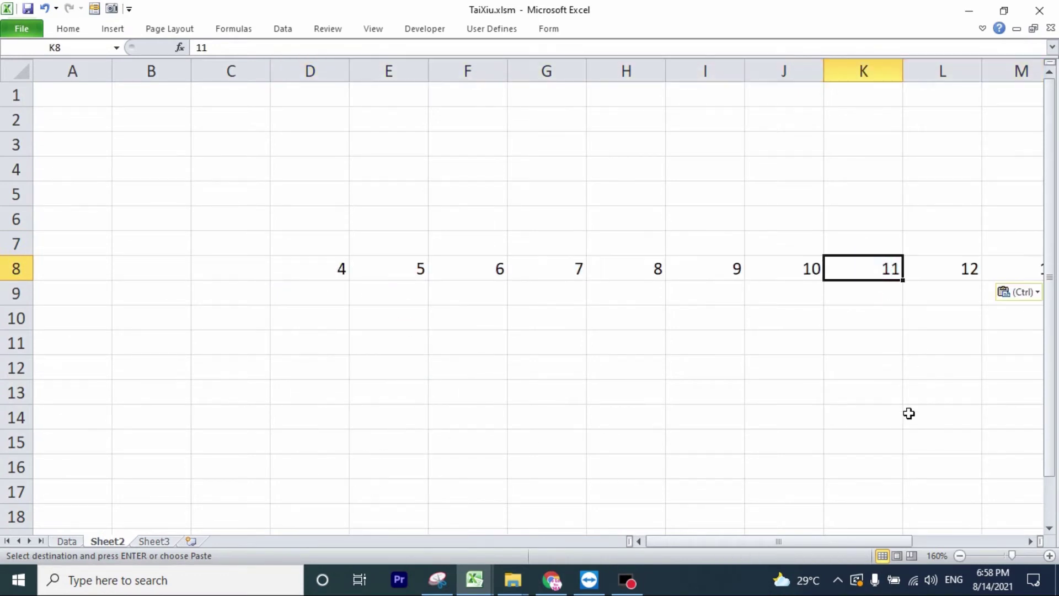
pyautogui.hotkey('ctrl', 'shift', 'Right')
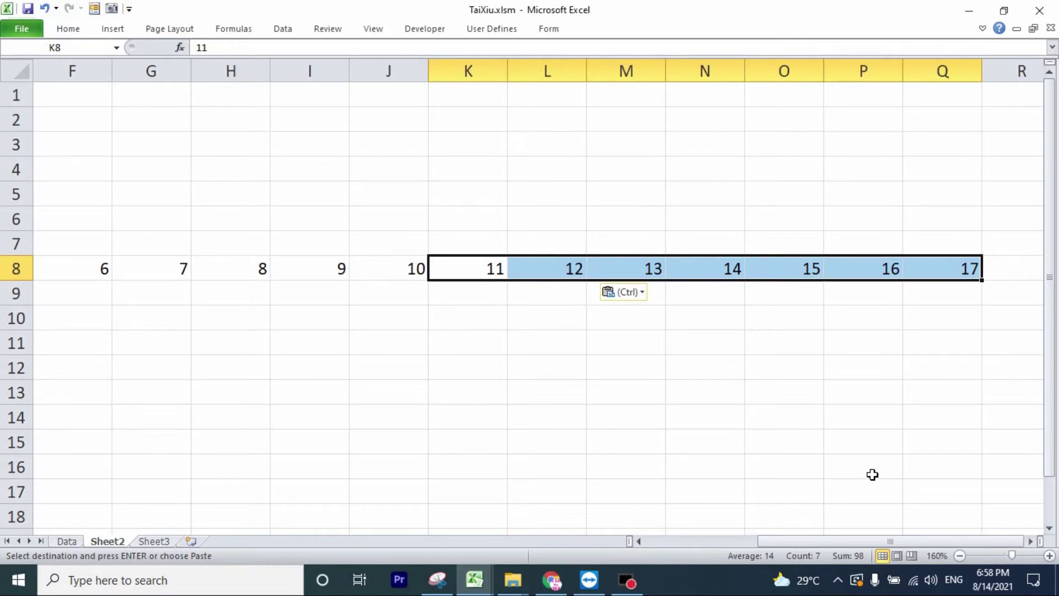
pyautogui.hotkey('ctrl', 'c')
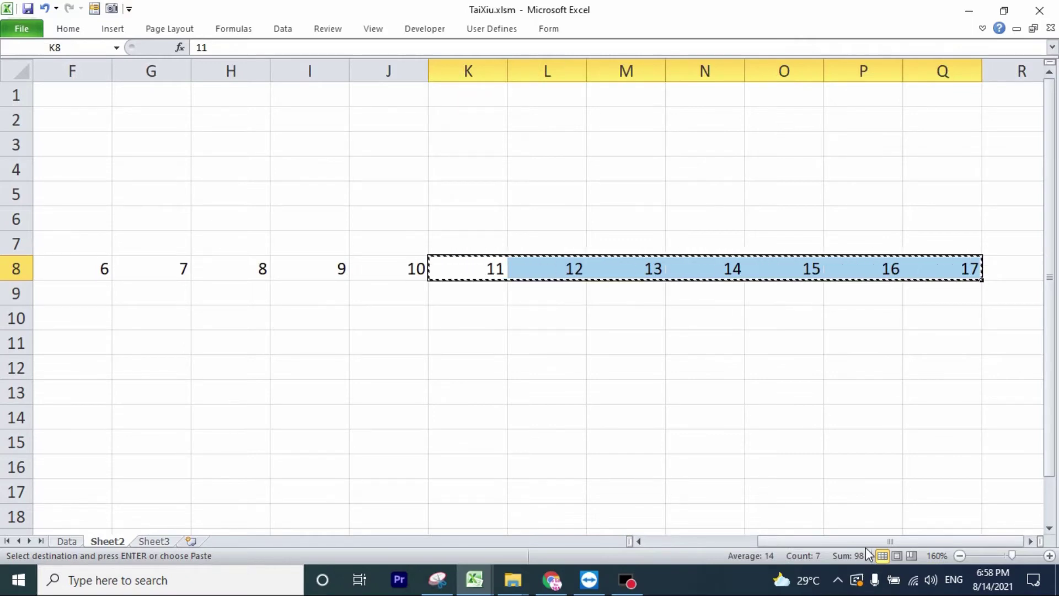
pyautogui.moveTo(865, 541); pyautogui.dragTo(704, 541)
pyautogui.click(333, 293)
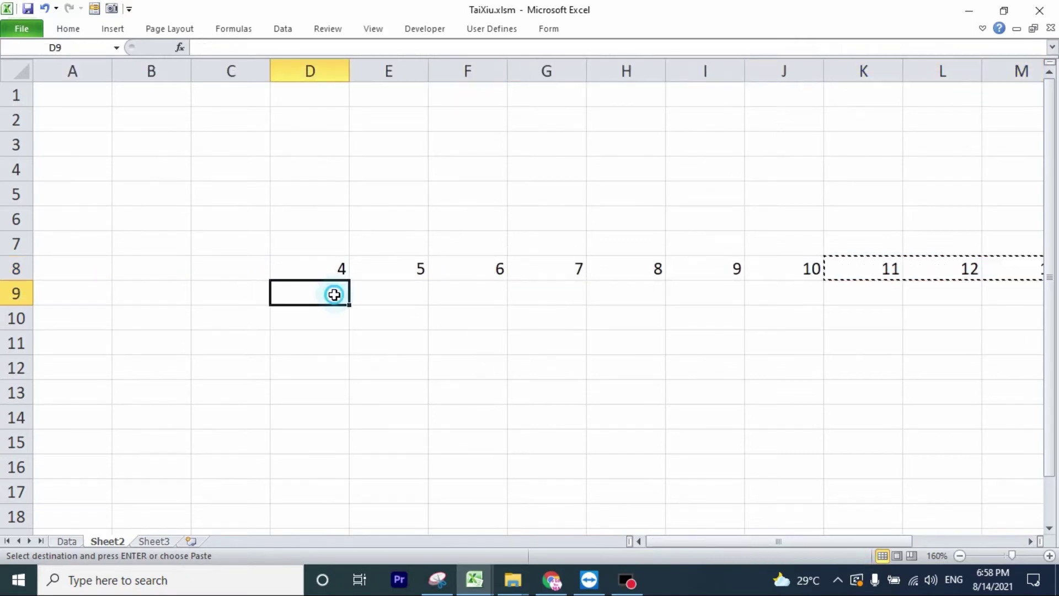
pyautogui.press('Return')
# Make rows 8 and 9 of the totals board taller.
pyautogui.click(659, 289)
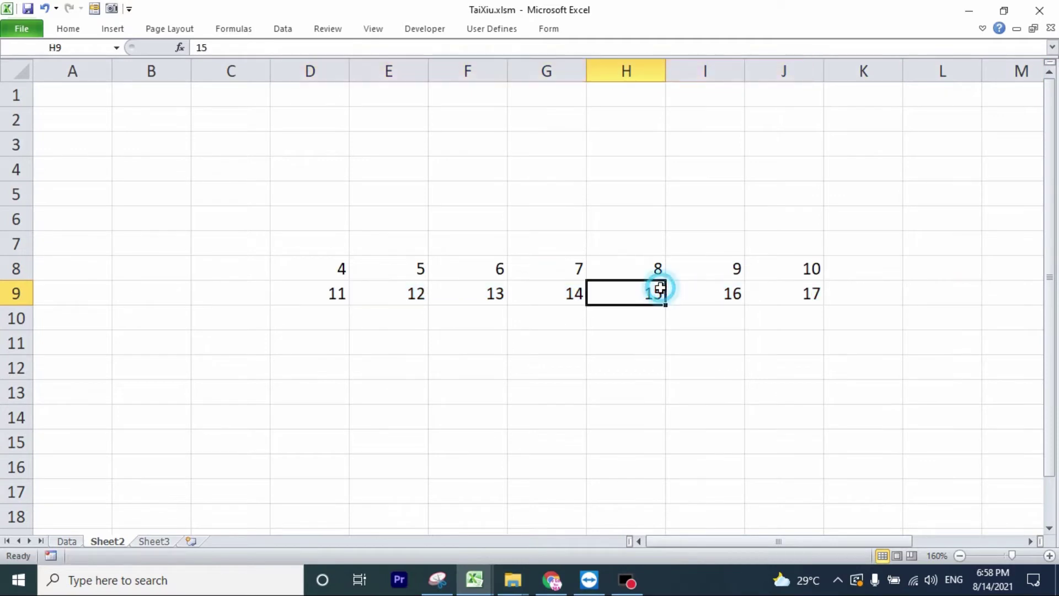
pyautogui.click(324, 261)
pyautogui.click(792, 256)
pyautogui.moveTo(323, 268)
pyautogui.mouseDown()
pyautogui.moveTo(650, 237)
pyautogui.moveTo(800, 259)
pyautogui.mouseUp()
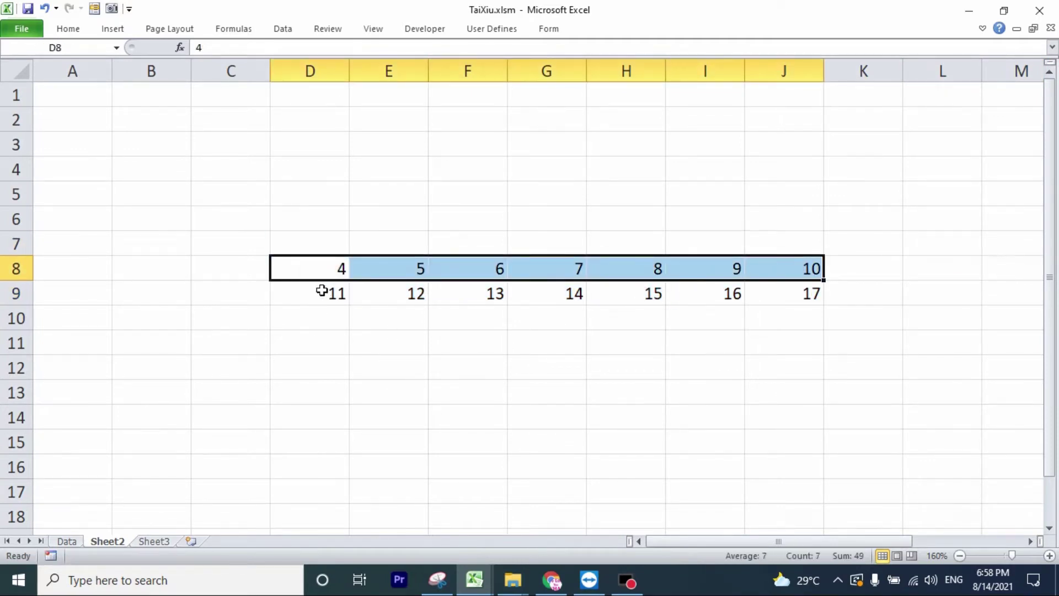
pyautogui.moveTo(321, 291)
pyautogui.mouseDown()
pyautogui.moveTo(631, 272)
pyautogui.moveTo(799, 295)
pyautogui.mouseUp()
pyautogui.click(678, 335)
pyautogui.moveTo(11, 268)
pyautogui.mouseDown()
pyautogui.moveTo(20, 373)
pyautogui.moveTo(37, 374)
pyautogui.mouseUp()
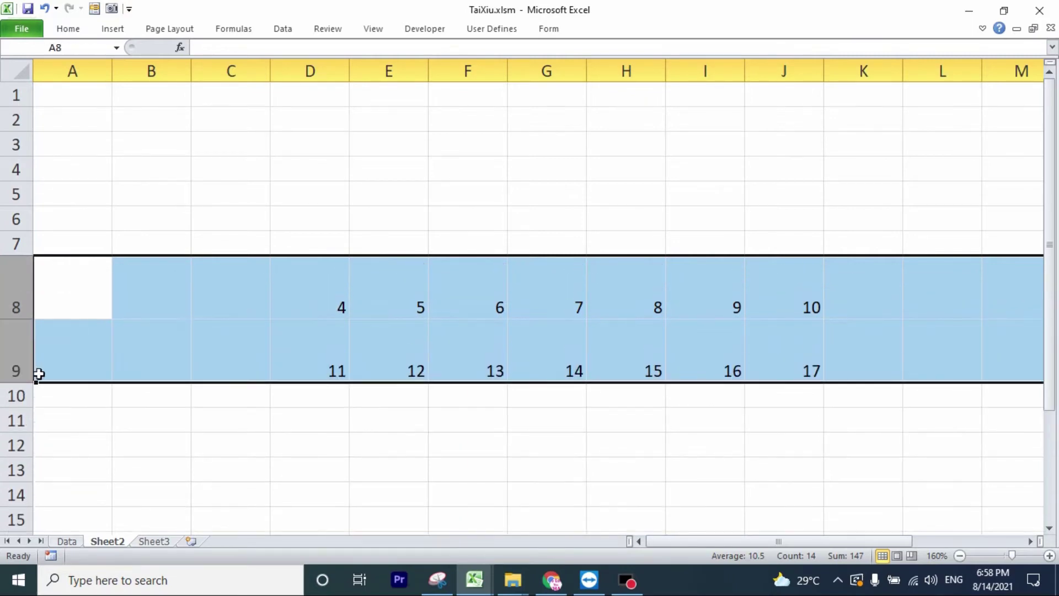
pyautogui.moveTo(309, 286); pyautogui.dragTo(783, 353)
# Centre the totals in D8:J9 horizontally and vertically.
pyautogui.doubleClick(68, 28)
pyautogui.click(310, 54)
pyautogui.click(310, 76)
pyautogui.click(235, 54)
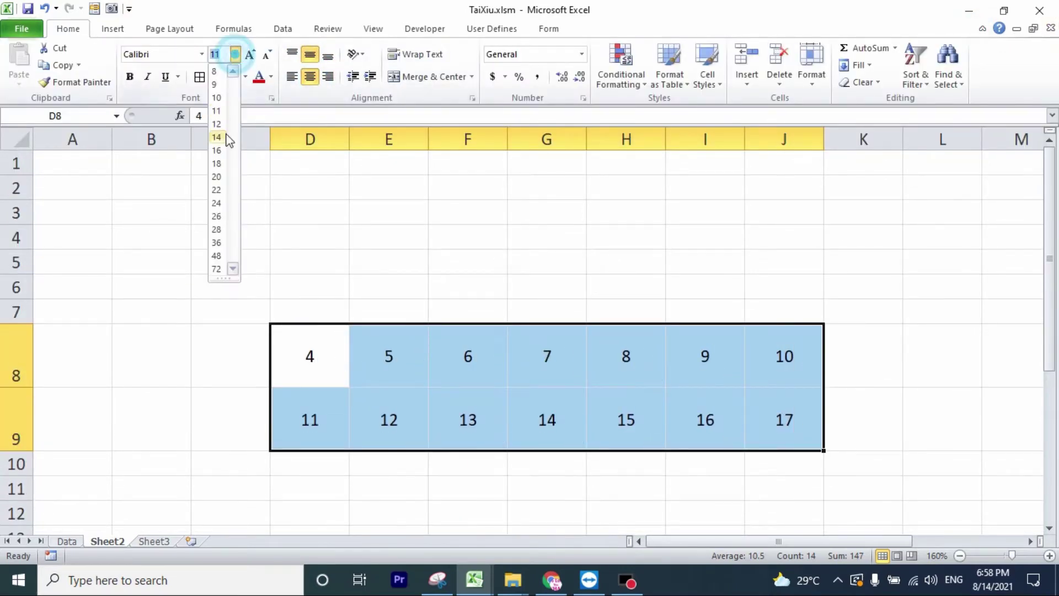
# Set the totals to 22 pt and enter dice values 1–3 in column E and 4–6 in column I.
pyautogui.click(220, 189)
pyautogui.moveTo(310, 419); pyautogui.dragTo(783, 419)
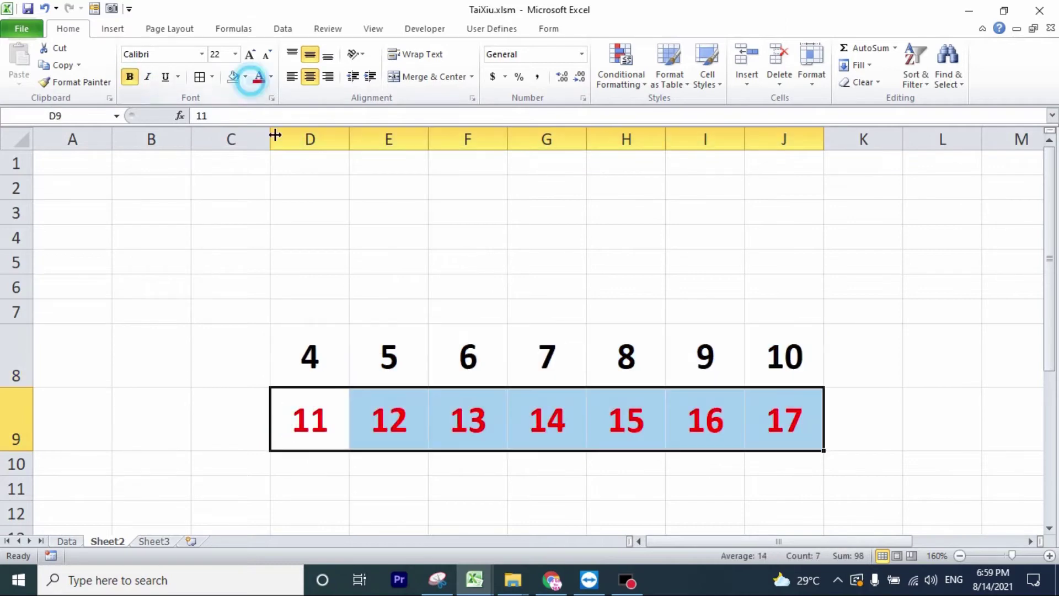
pyautogui.click(388, 311)
pyautogui.write('1')
pyautogui.press('Up')
pyautogui.write('2')
pyautogui.press('Up')
pyautogui.write('3')
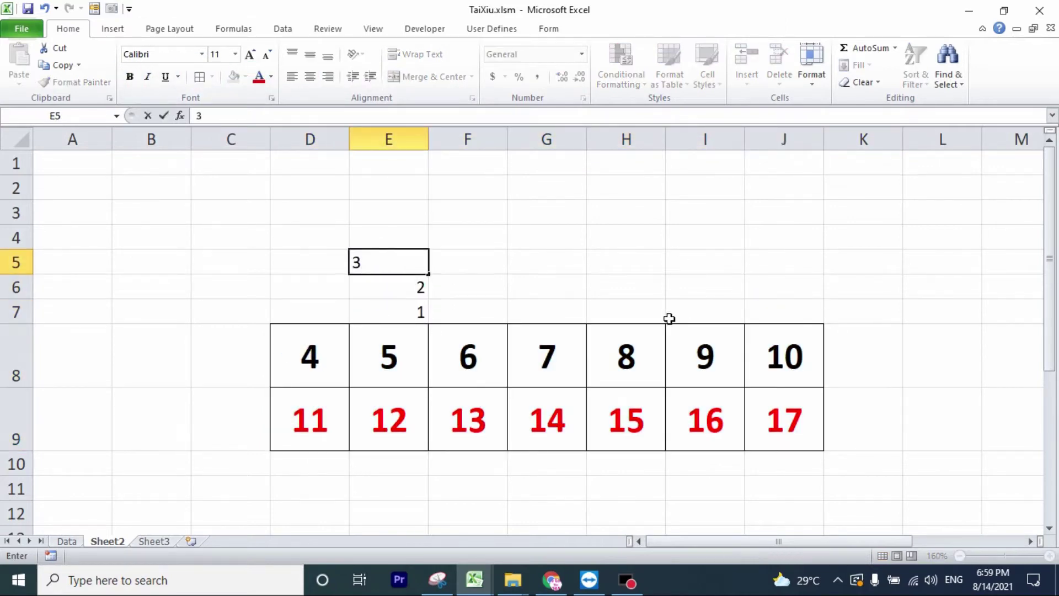
pyautogui.write('4')
pyautogui.press('Up')
pyautogui.press('5')
pyautogui.press('Up')
pyautogui.press('6')
# Make the 1–3 and 4–6 dice cells bordered, bold and centred at 18 pt.
pyautogui.moveTo(389, 262); pyautogui.dragTo(389, 312)
pyautogui.click(200, 76)
pyautogui.click(310, 54)
pyautogui.click(310, 76)
pyautogui.click(235, 54)
pyautogui.click(220, 164)
pyautogui.moveTo(705, 271); pyautogui.dragTo(704, 347)
pyautogui.click(129, 76)
pyautogui.click(235, 54)
pyautogui.click(220, 164)
pyautogui.click(310, 76)
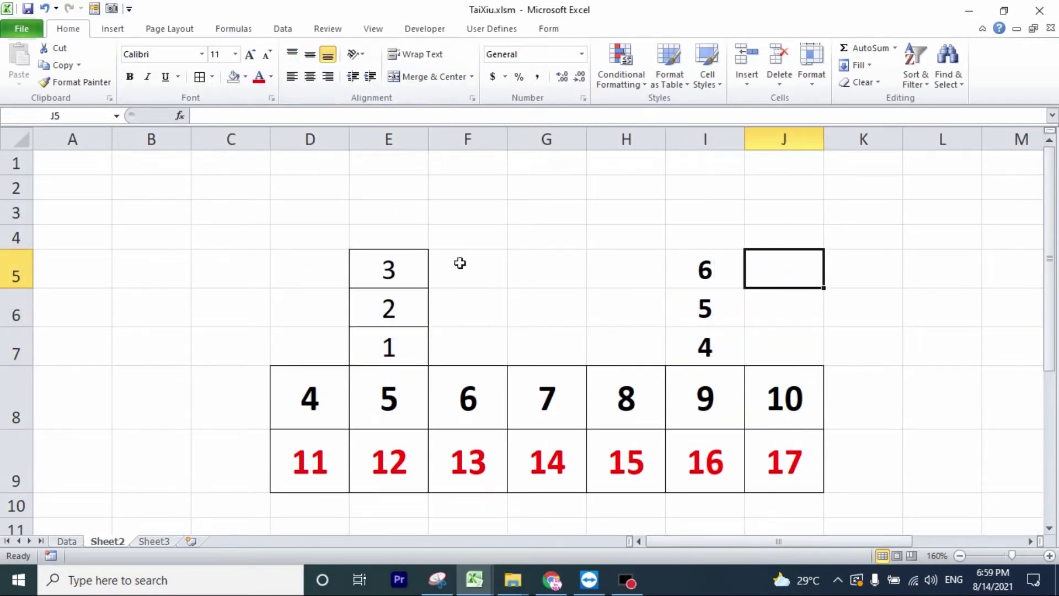
# Widen columns D and J beside the board.
pyautogui.click(905, 306)
pyautogui.moveTo(823, 139); pyautogui.dragTo(846, 140)
pyautogui.moveTo(349, 139); pyautogui.dragTo(370, 139)
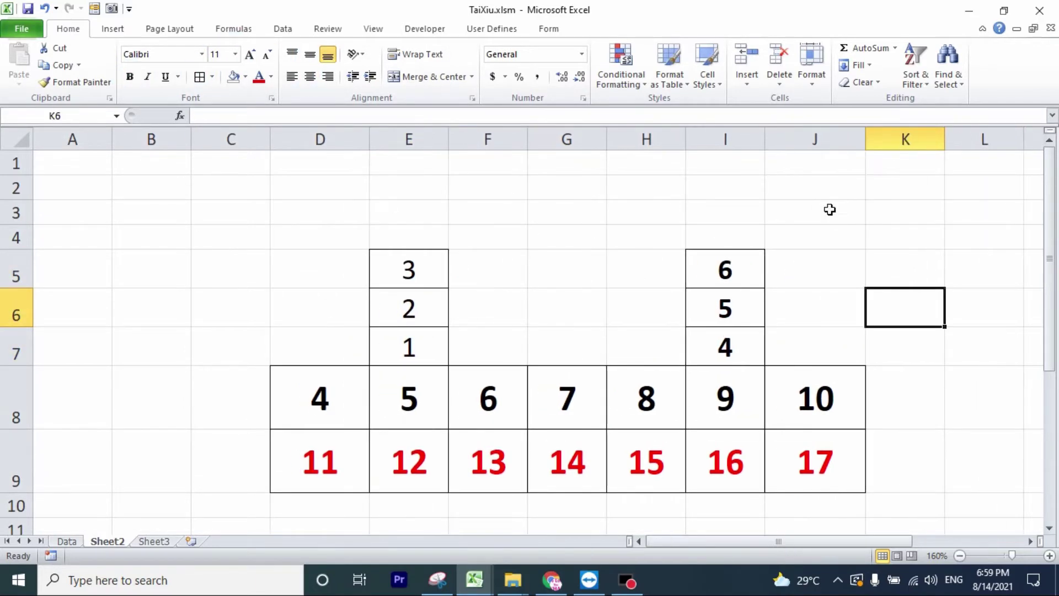
pyautogui.click(567, 307)
pyautogui.click(113, 29)
pyautogui.click(166, 60)
pyautogui.click(175, 156)
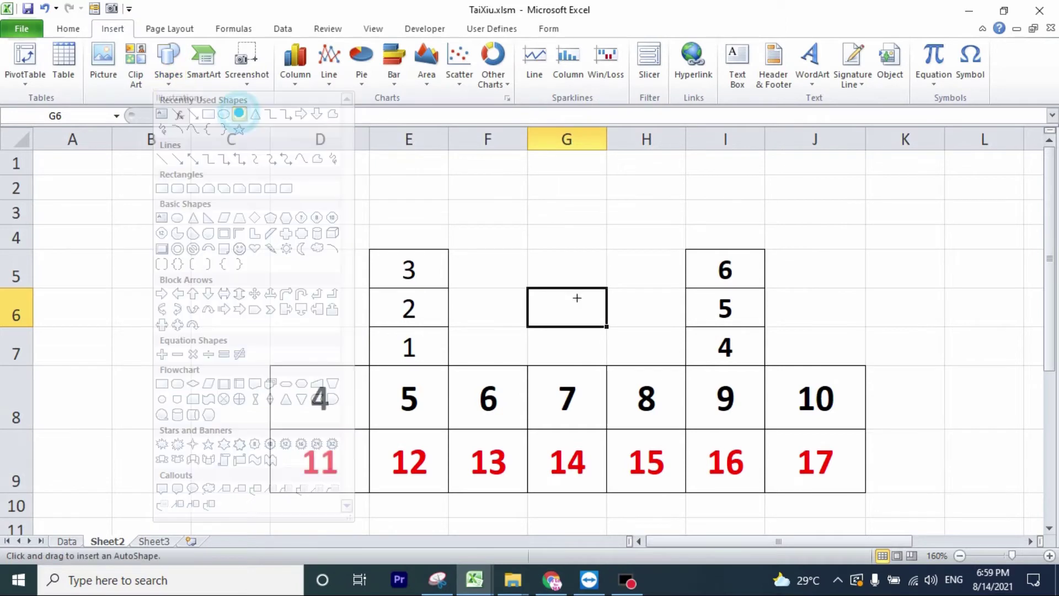
# Draw a rounded rectangle in column G above the board and give it a red style.
pyautogui.moveTo(512, 264); pyautogui.dragTo(632, 383)
pyautogui.click(300, 63)
pyautogui.click(891, 300)
pyautogui.moveTo(553, 327); pyautogui.dragTo(553, 302)
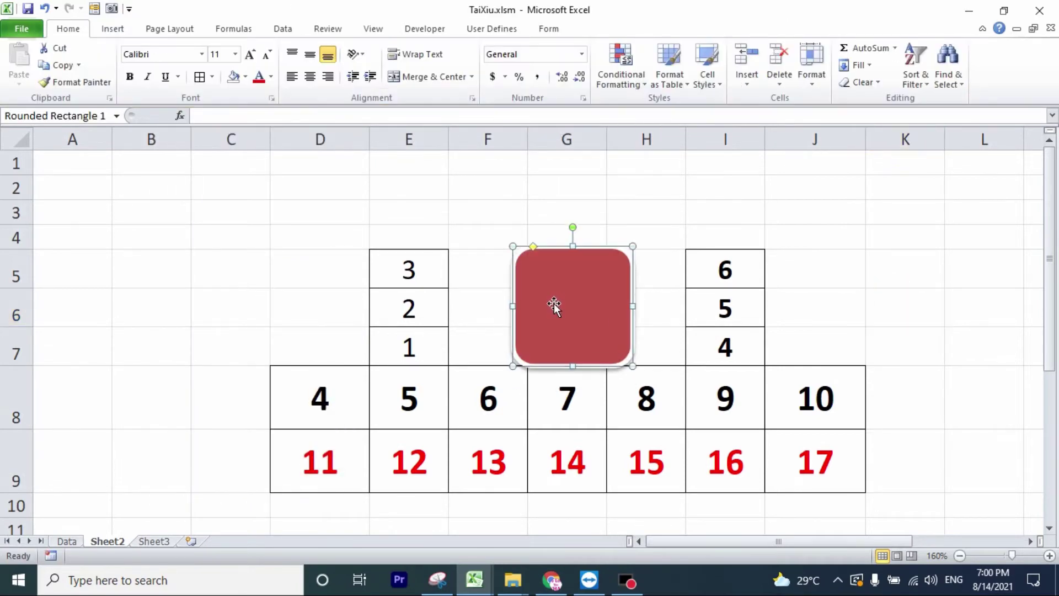
pyautogui.click(694, 195)
# Make rows 5–7 taller and move the red rectangle down between the dice columns.
pyautogui.moveTo(16, 270); pyautogui.dragTo(16, 353)
pyautogui.moveTo(16, 288); pyautogui.dragTo(16, 298)
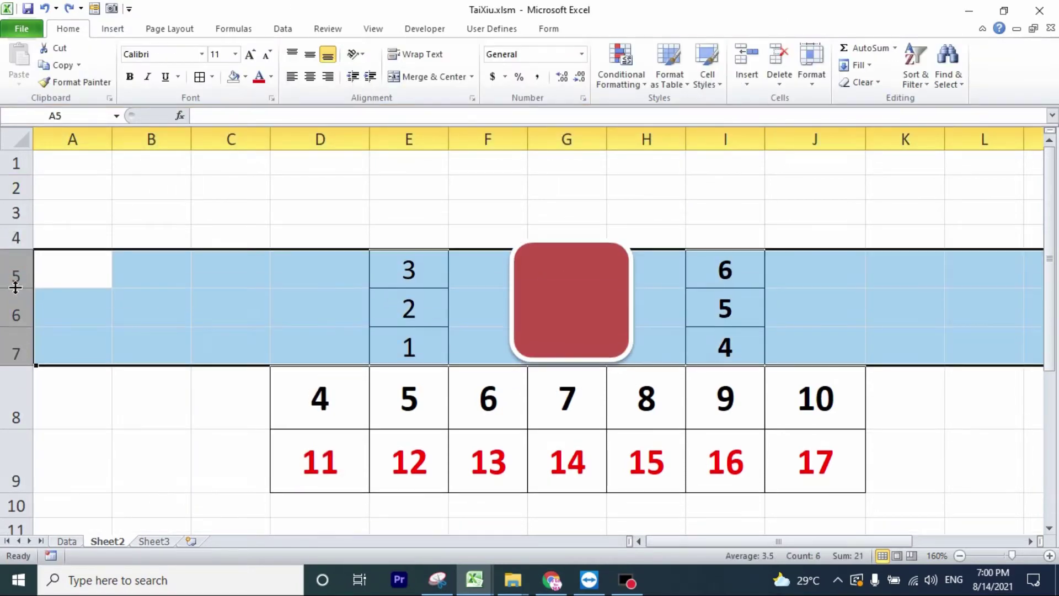
pyautogui.moveTo(558, 277); pyautogui.dragTo(571, 301)
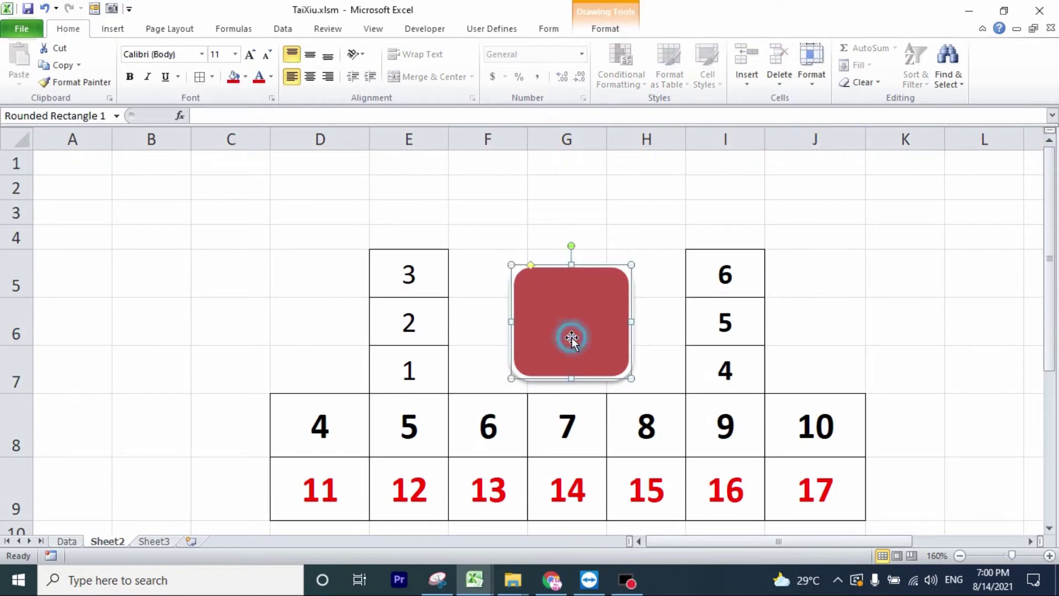
pyautogui.click(972, 333)
pyautogui.moveTo(374, 176); pyautogui.dragTo(704, 206)
pyautogui.click(323, 323)
# Enter the labels Xỉu in D6 and Tài in J6.
pyautogui.write('xiu')
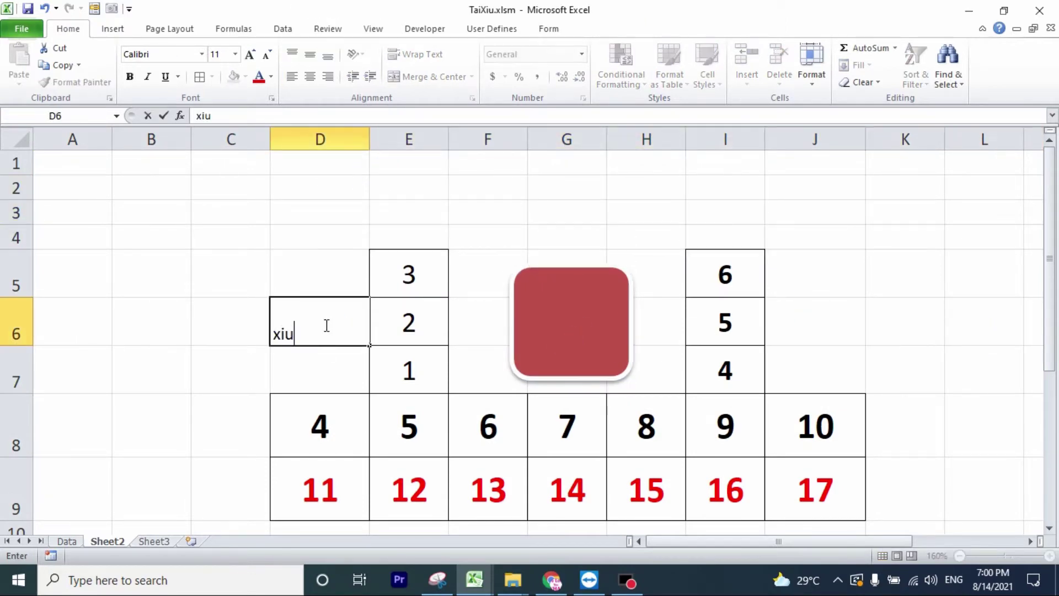
pyautogui.click(804, 317)
pyautogui.write('Tài')
pyautogui.press('Return')
pyautogui.click(308, 338)
pyautogui.write('Xỉu')
# Make Xỉu 28 pt and centred, copy that format to Tài, and colour Tài red.
pyautogui.click(235, 54)
pyautogui.click(216, 229)
pyautogui.click(310, 54)
pyautogui.click(310, 77)
pyautogui.click(77, 82)
pyautogui.click(768, 318)
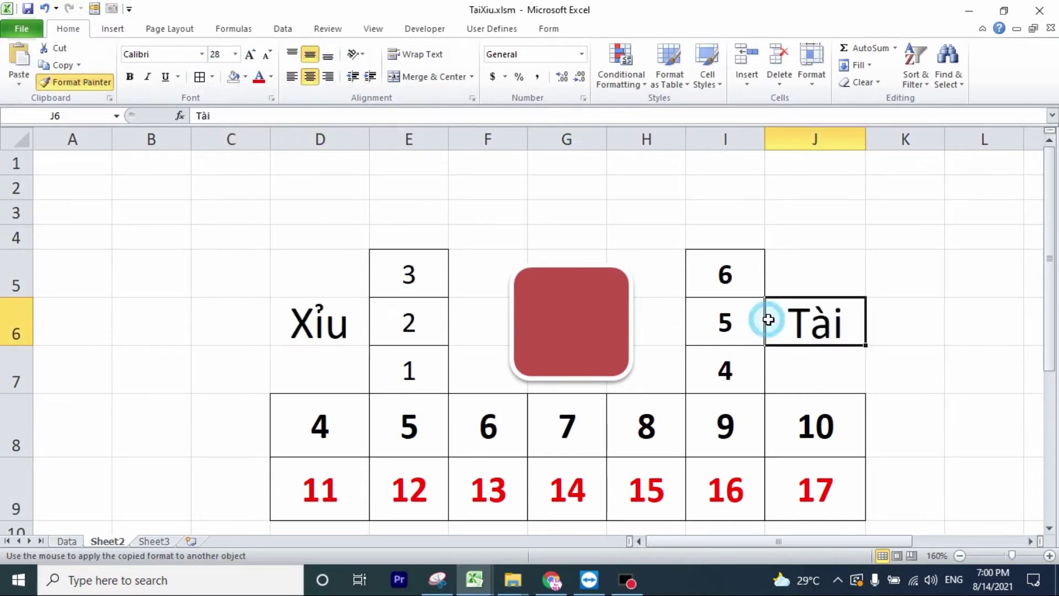
pyautogui.click(259, 76)
pyautogui.click(905, 271)
# Bold the 1–3 values in E5:E7, then select various cells across the board to review it.
pyautogui.moveTo(416, 274); pyautogui.dragTo(409, 369)
pyautogui.hotkey('ctrl', 'b')
pyautogui.click(905, 240)
pyautogui.click(411, 300)
pyautogui.click(981, 313)
pyautogui.click(593, 218)
pyautogui.click(789, 215)
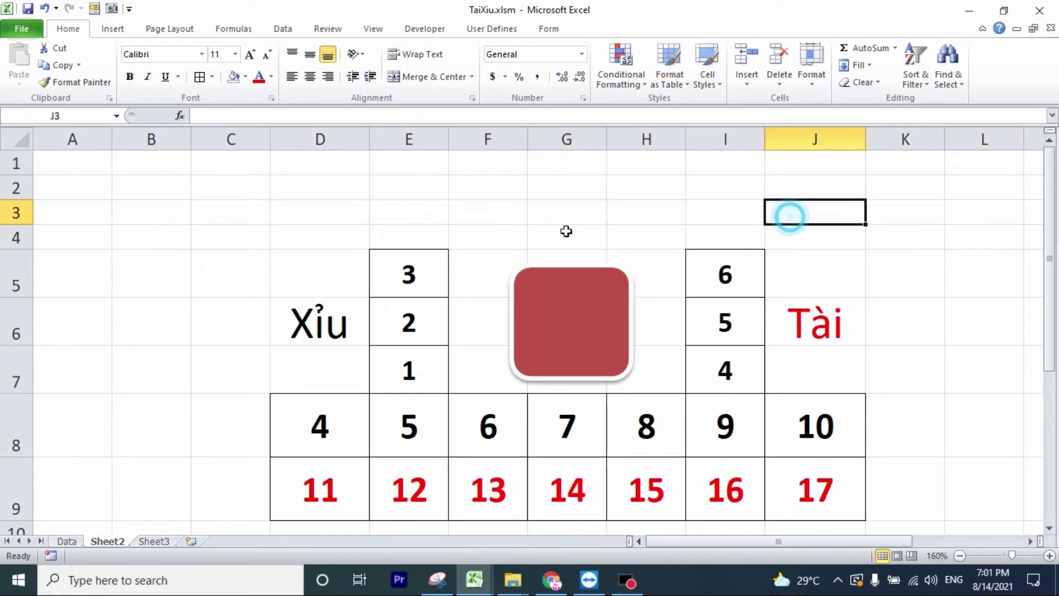
pyautogui.moveTo(412, 175); pyautogui.dragTo(411, 237)
pyautogui.moveTo(591, 181); pyautogui.dragTo(571, 234)
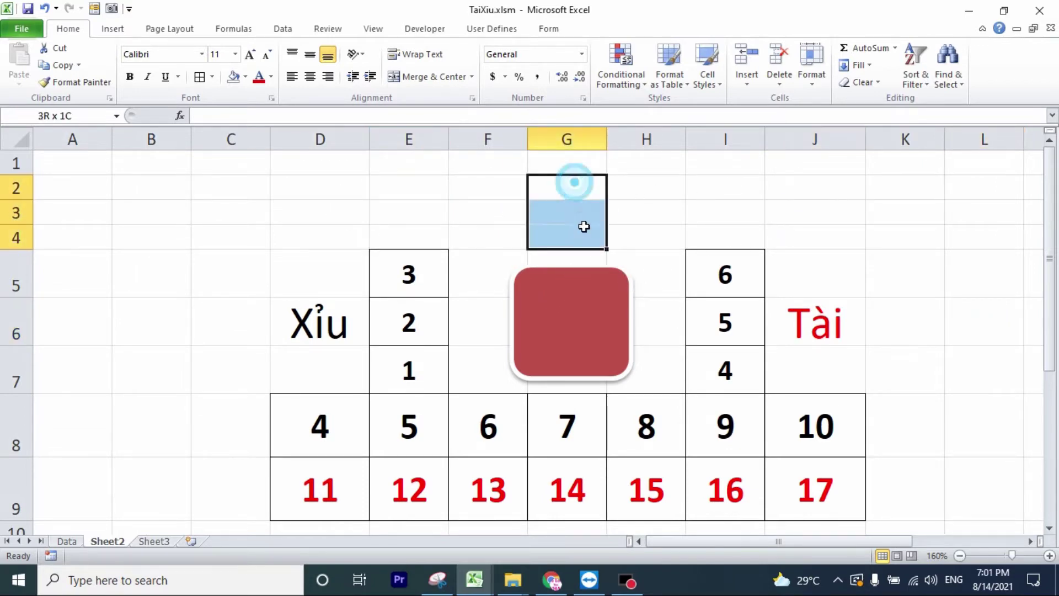
pyautogui.moveTo(733, 182); pyautogui.dragTo(736, 229)
pyautogui.click(464, 217)
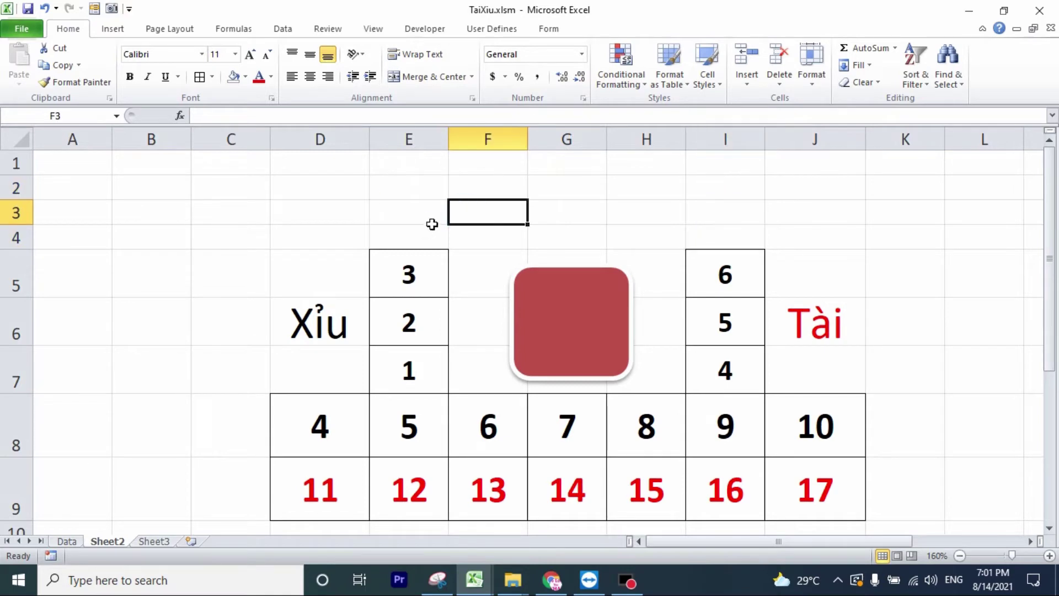
pyautogui.moveTo(398, 186); pyautogui.dragTo(745, 217)
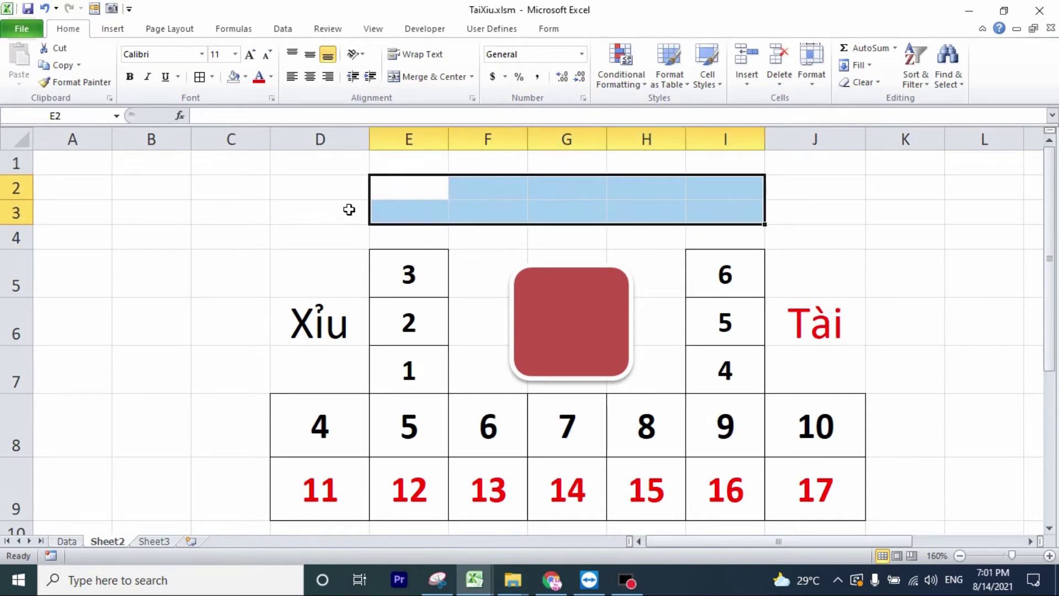
pyautogui.click(427, 188)
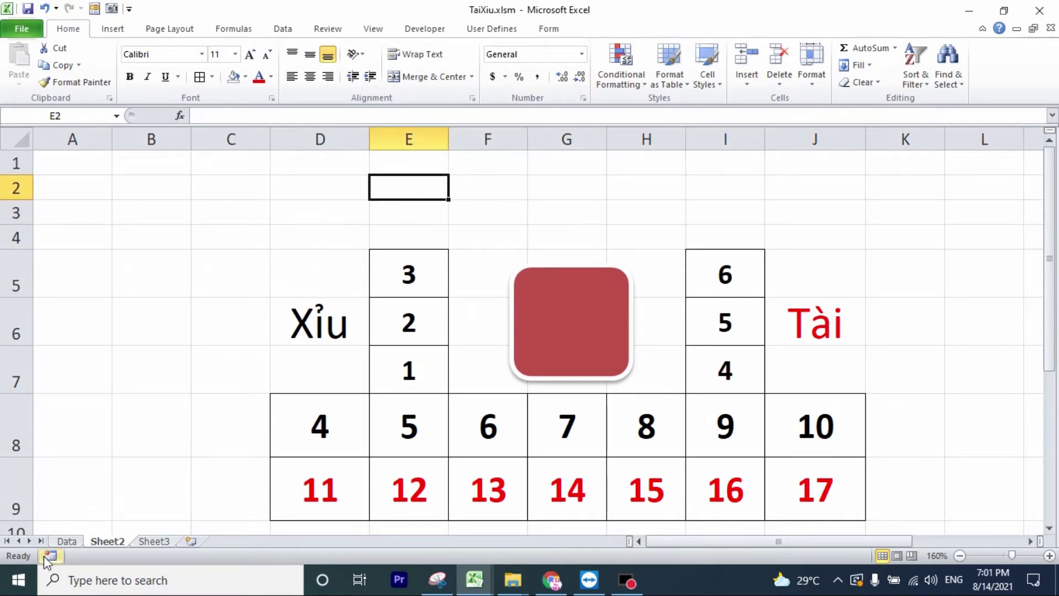
pyautogui.click(66, 541)
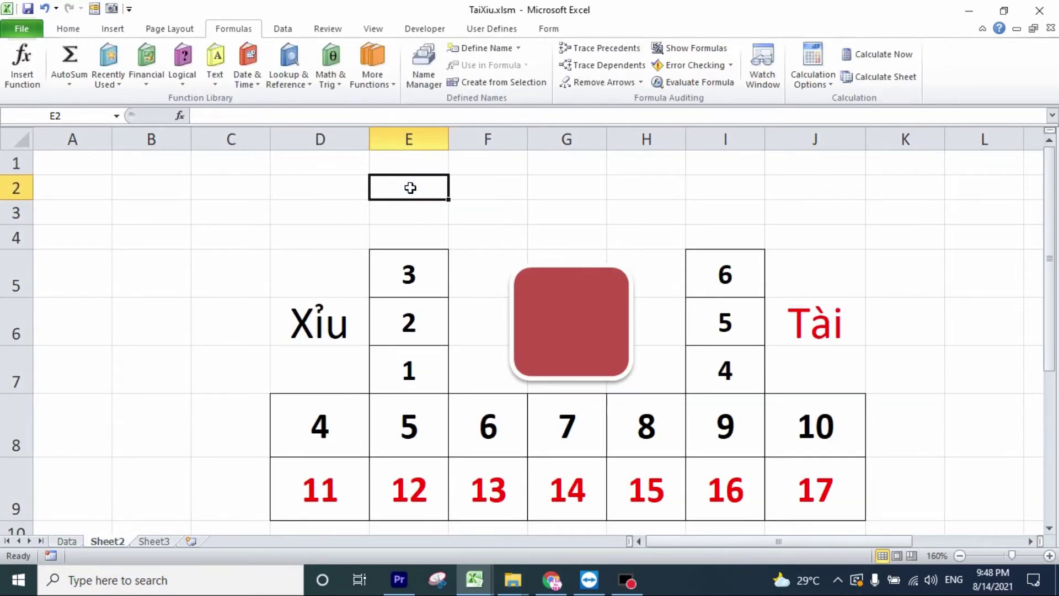
# Type the dice labels XX1, XX2 and XX3 down cells A1:A3.
pyautogui.click(70, 160)
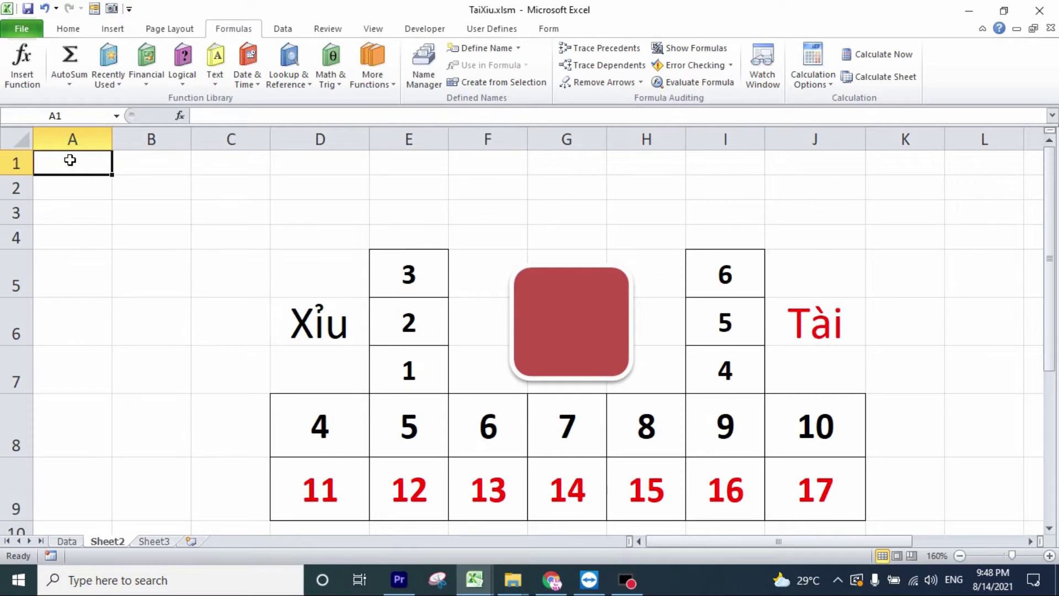
pyautogui.hotkey('ctrl', 'c')
pyautogui.write('x')
pyautogui.press('BackSpace')
pyautogui.press('BackSpace')
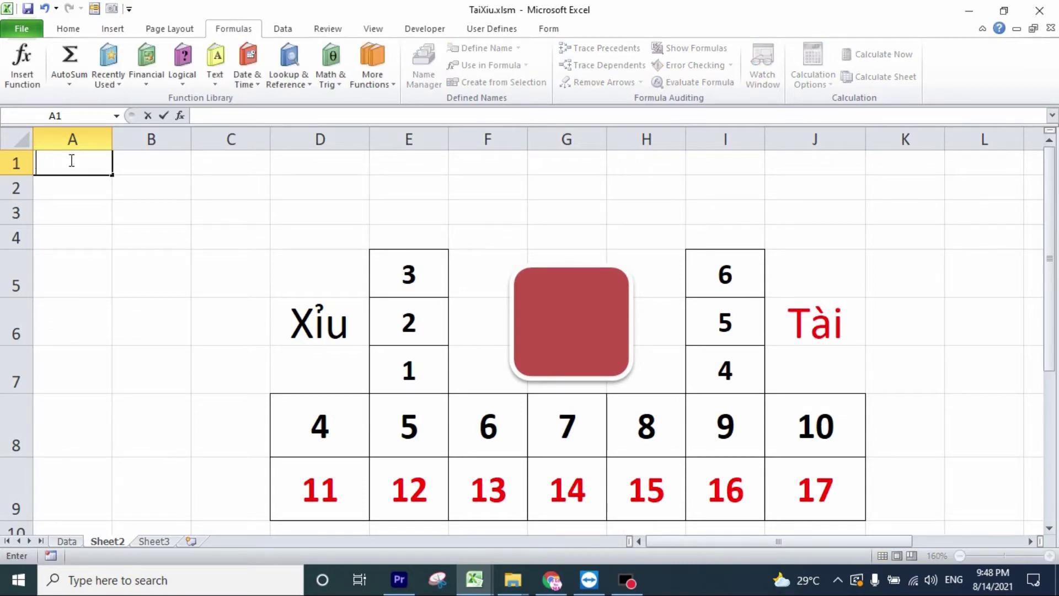
pyautogui.write('XX1')
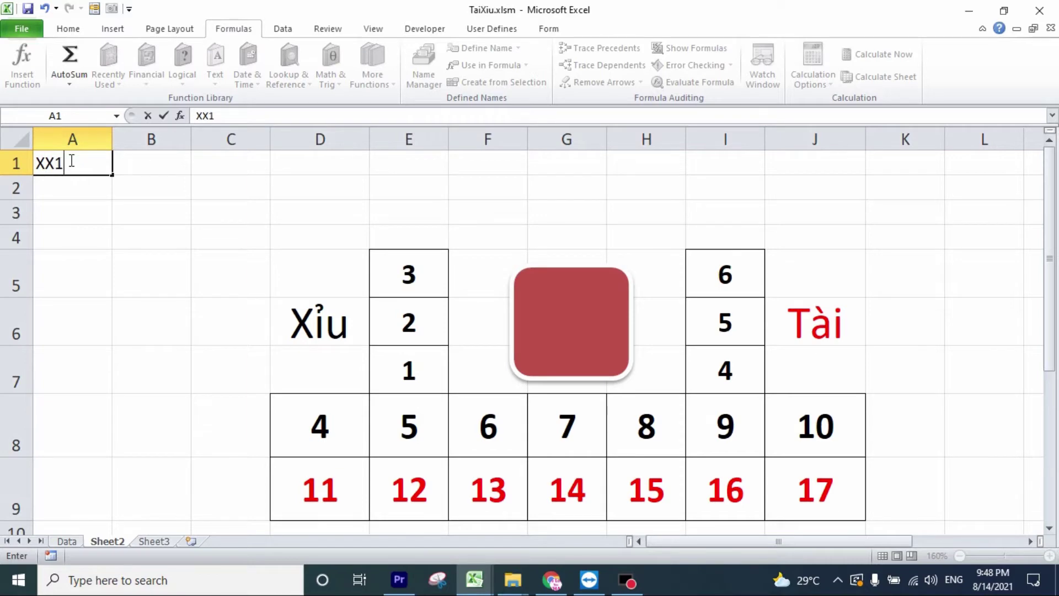
pyautogui.press('Return')
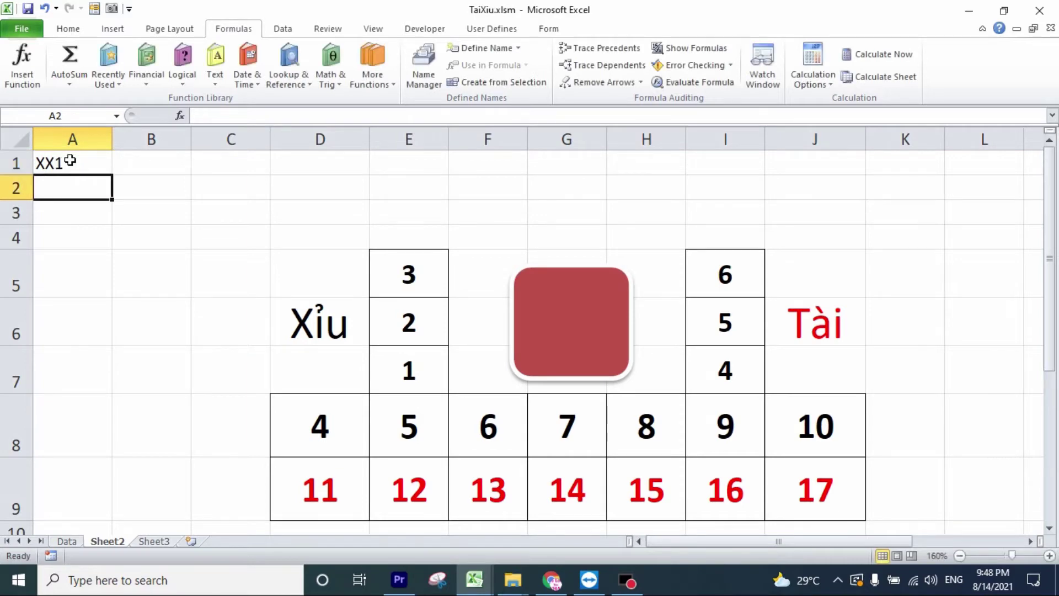
pyautogui.write('XX2')
pyautogui.press('Return')
pyautogui.write('XX3')
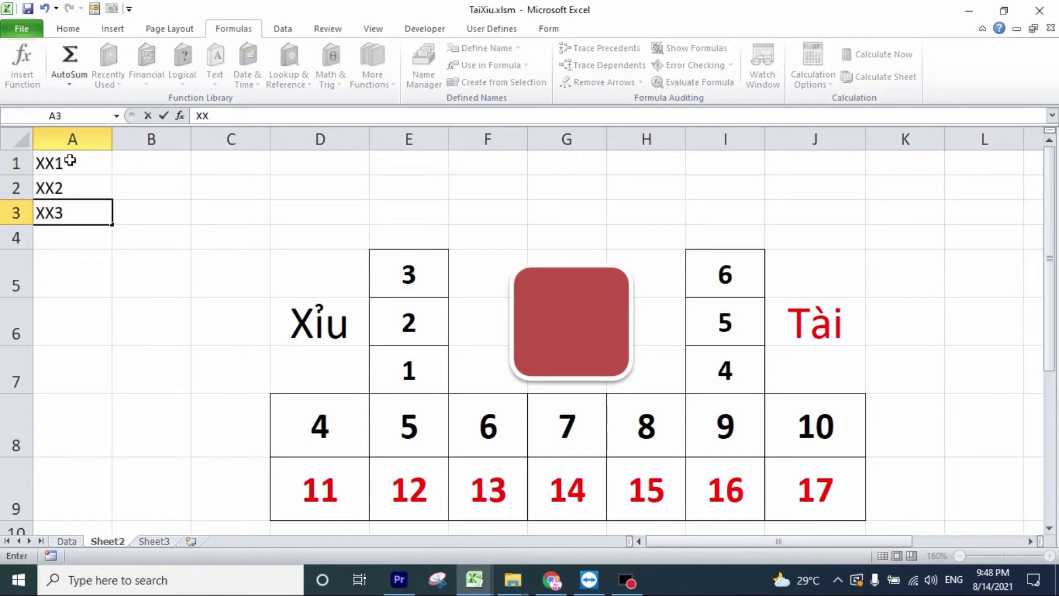
pyautogui.press('Return')
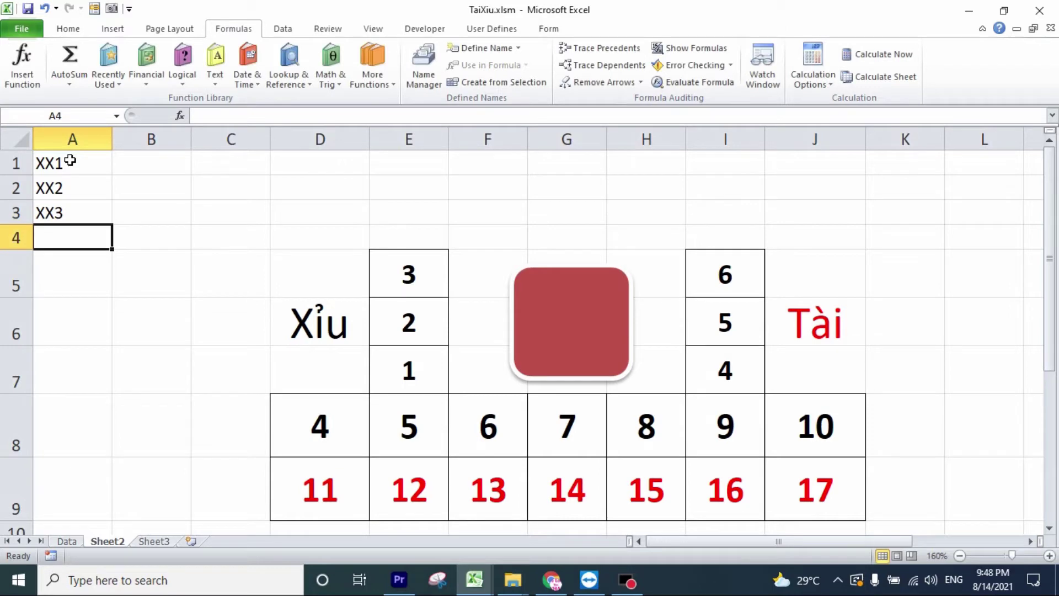
# Enter =RANDBETWEEN(1,6) in B1 and copy it down to B2 and B3.
pyautogui.click(163, 171)
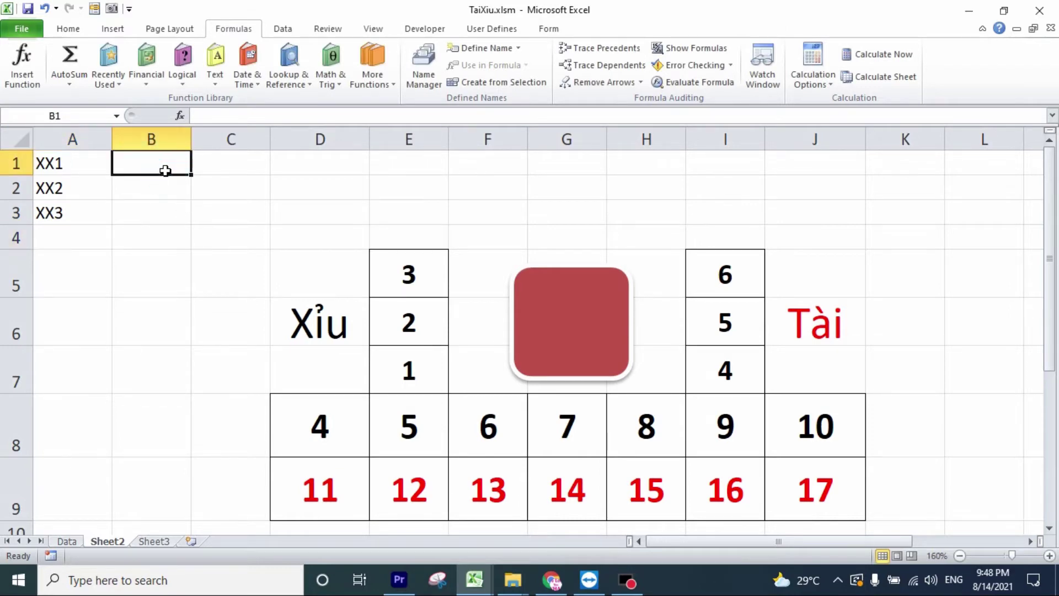
pyautogui.moveTo(166, 158)
pyautogui.mouseDown()
pyautogui.moveTo(160, 229)
pyautogui.moveTo(160, 160)
pyautogui.mouseUp()
pyautogui.write('=')
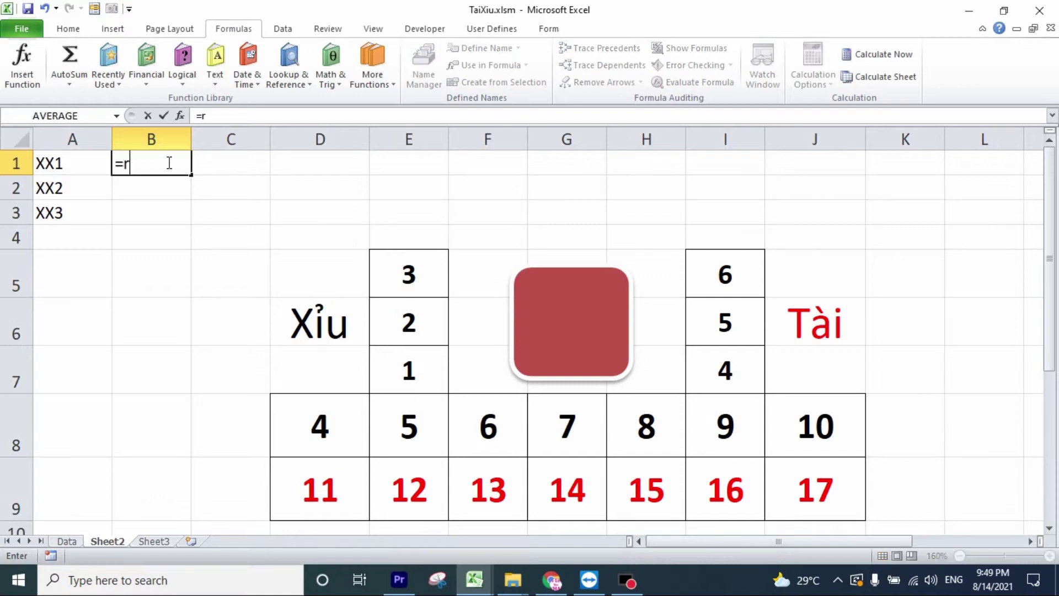
pyautogui.write('r')
pyautogui.press('Down')
pyautogui.press('Down')
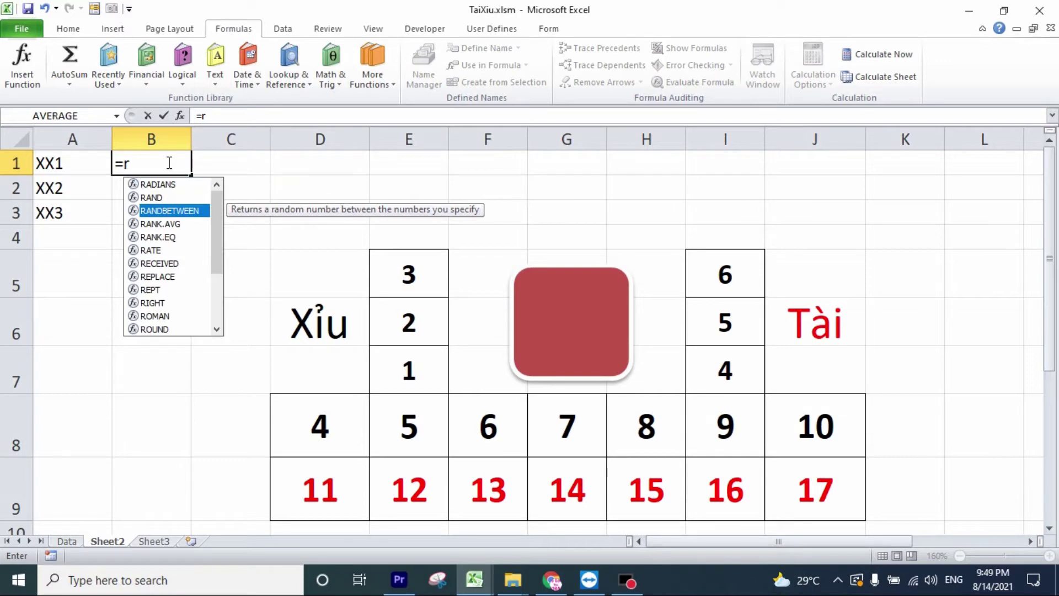
pyautogui.press('Tab')
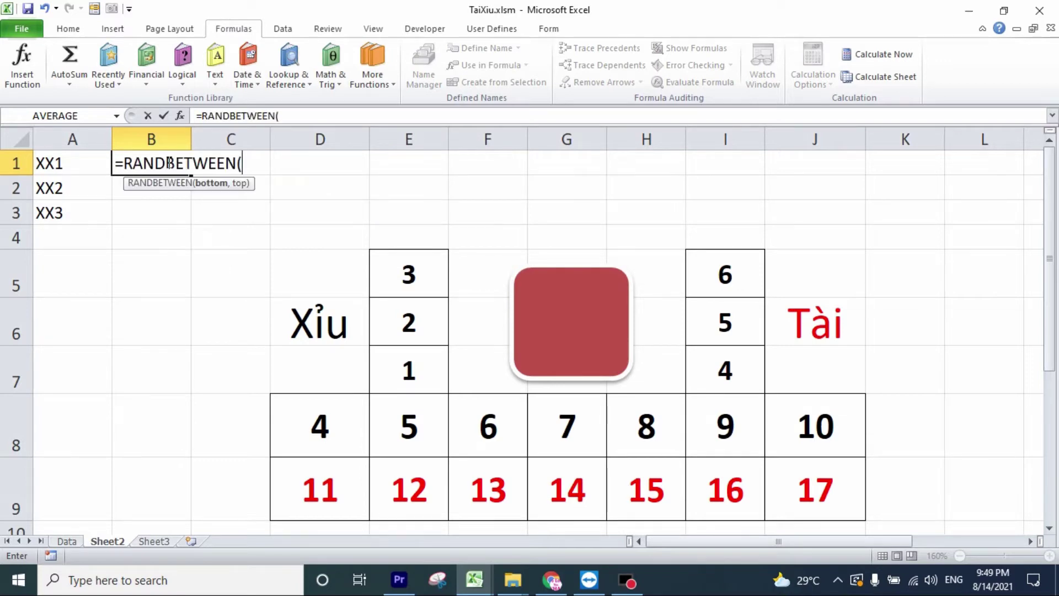
pyautogui.write('1,6')
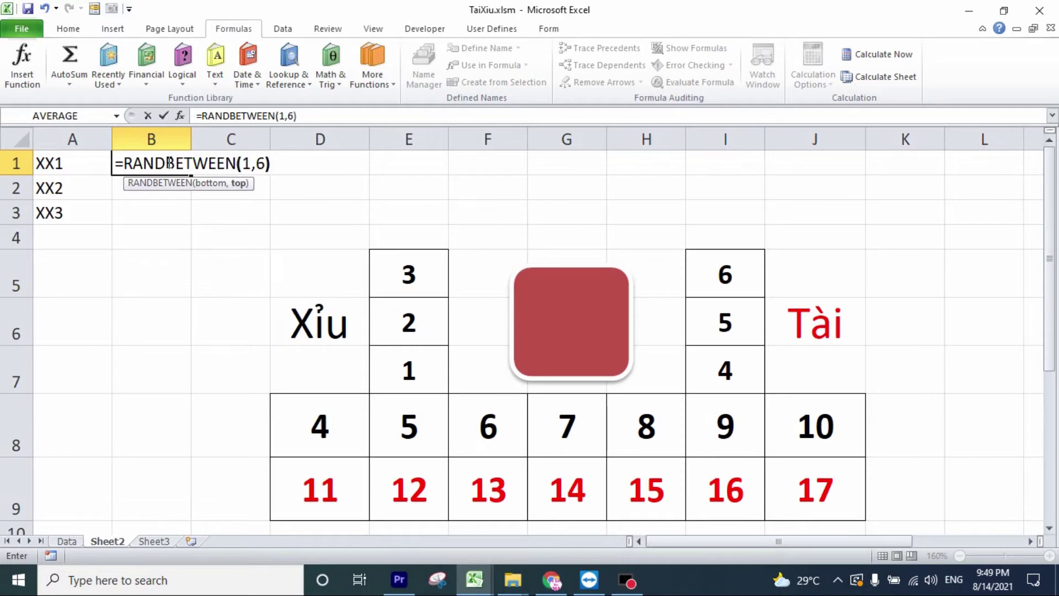
pyautogui.press('Return')
pyautogui.hotkey('ctrl', 'v')
pyautogui.press('Down')
pyautogui.hotkey('ctrl', 'v')
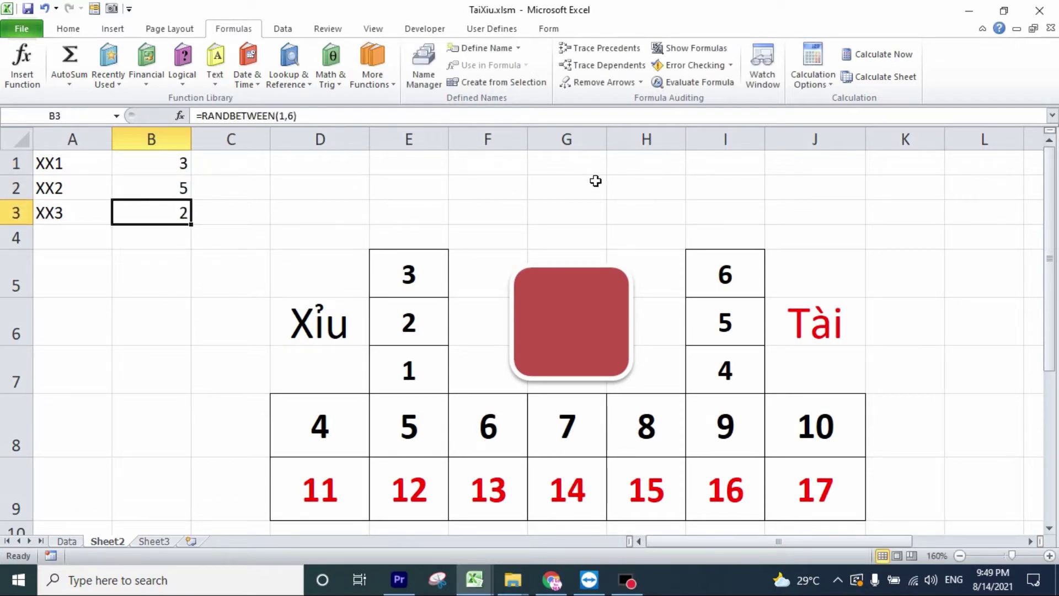
# Re-roll the dice three times with Calculate Now and label A4 'Total'.
pyautogui.click(137, 274)
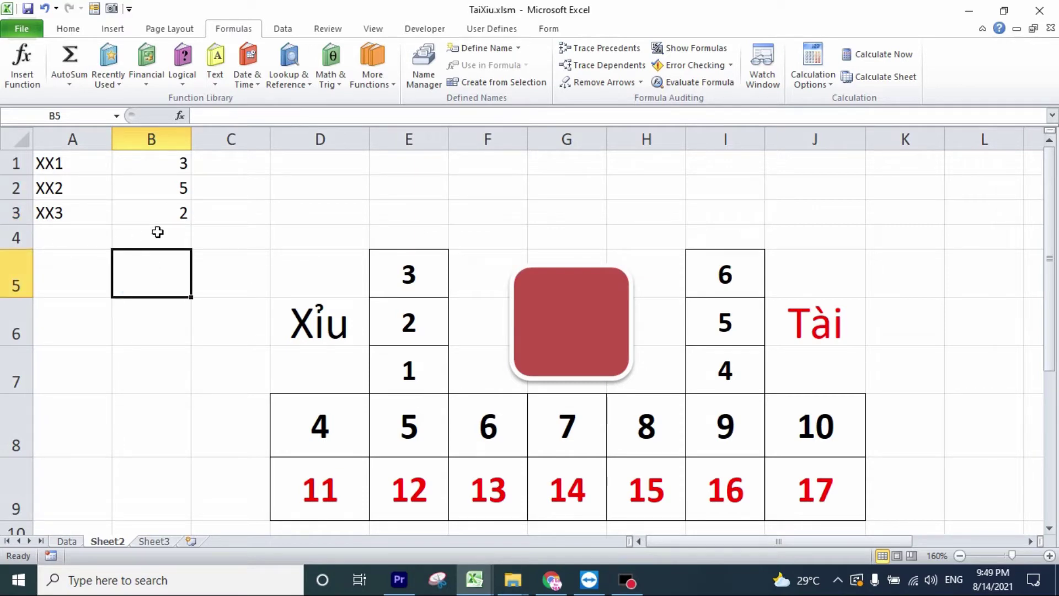
pyautogui.click(159, 205)
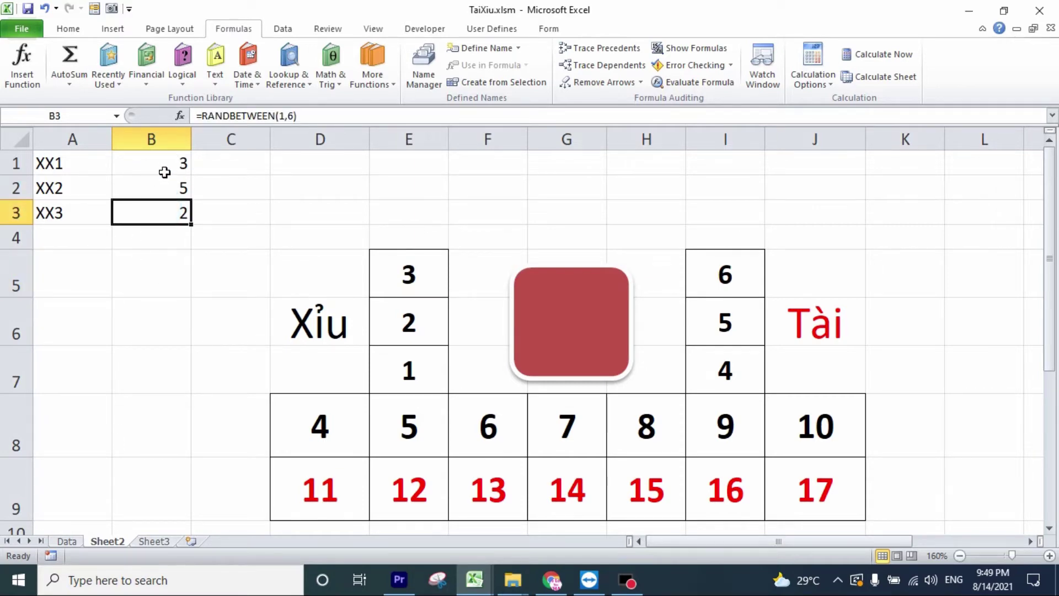
pyautogui.click(168, 166)
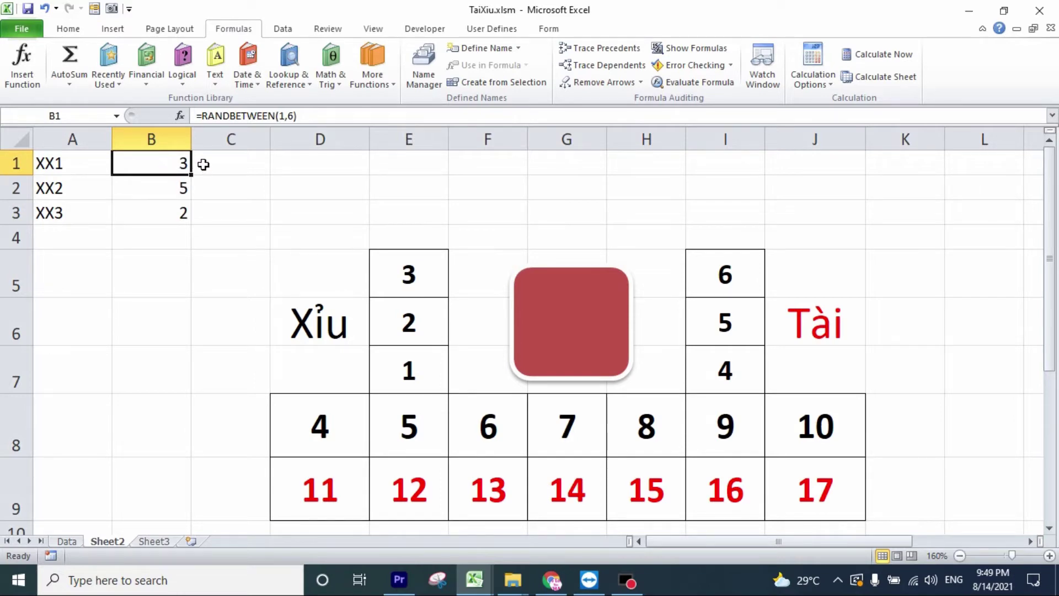
pyautogui.click(884, 54)
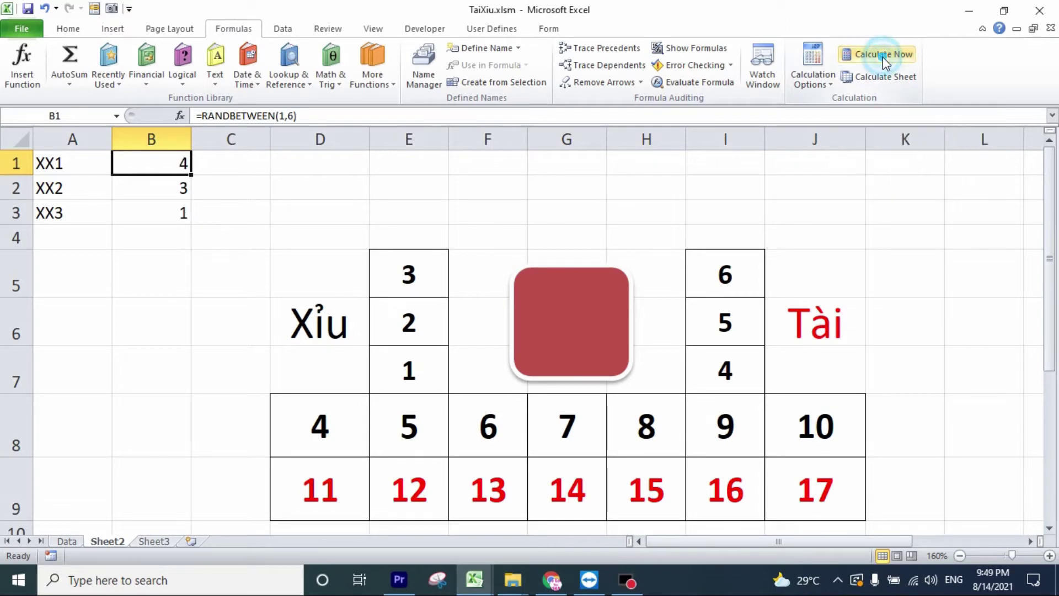
pyautogui.click(884, 55)
pyautogui.click(885, 54)
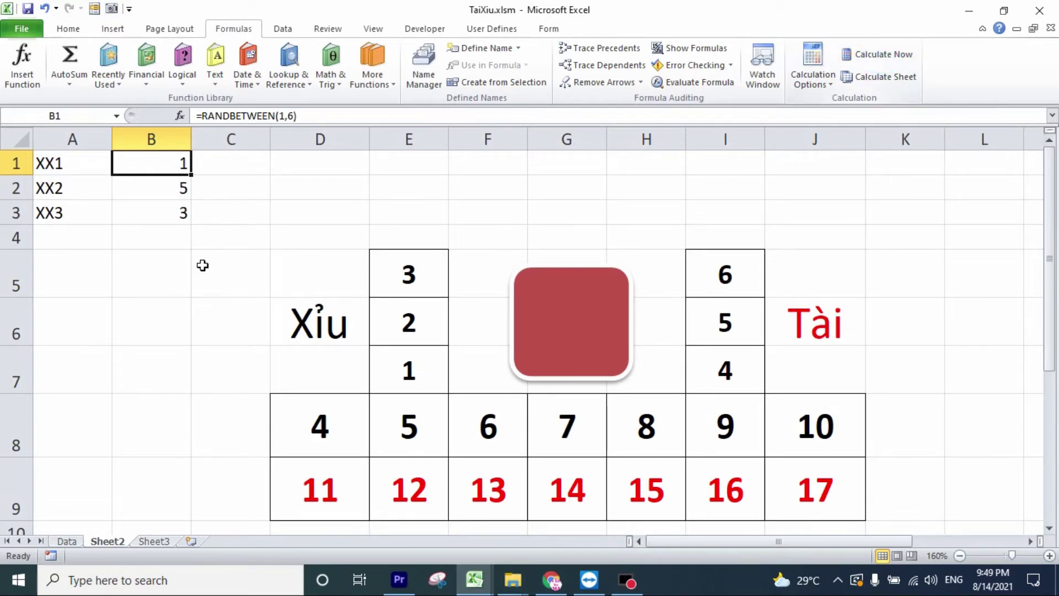
pyautogui.click(65, 232)
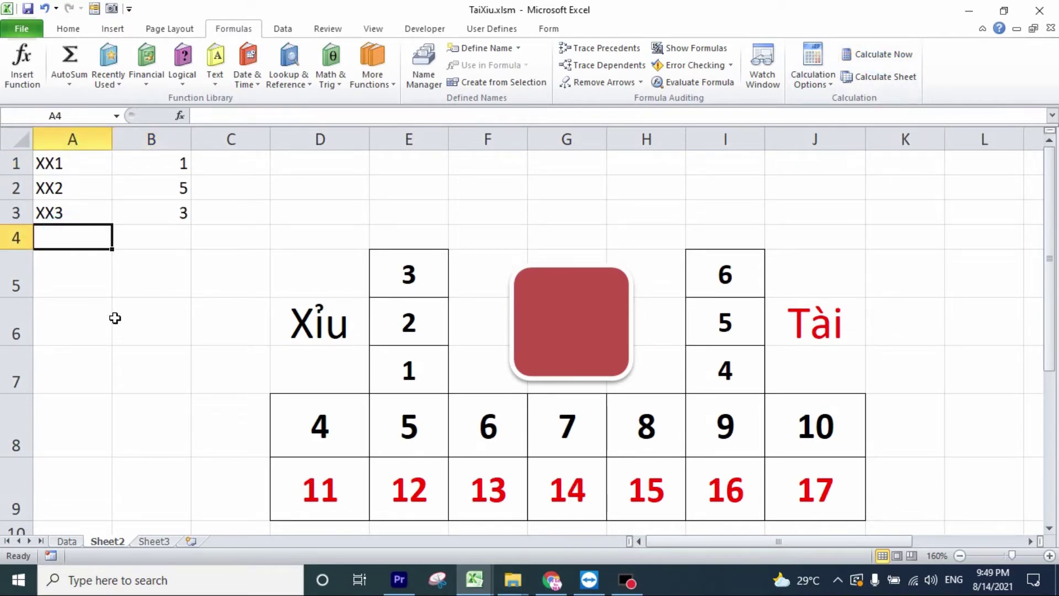
pyautogui.write('Total')
# Label A4 'Total' and AutoSum the three dice values into B4.
pyautogui.press('Return')
pyautogui.press('Up')
pyautogui.press('Right')
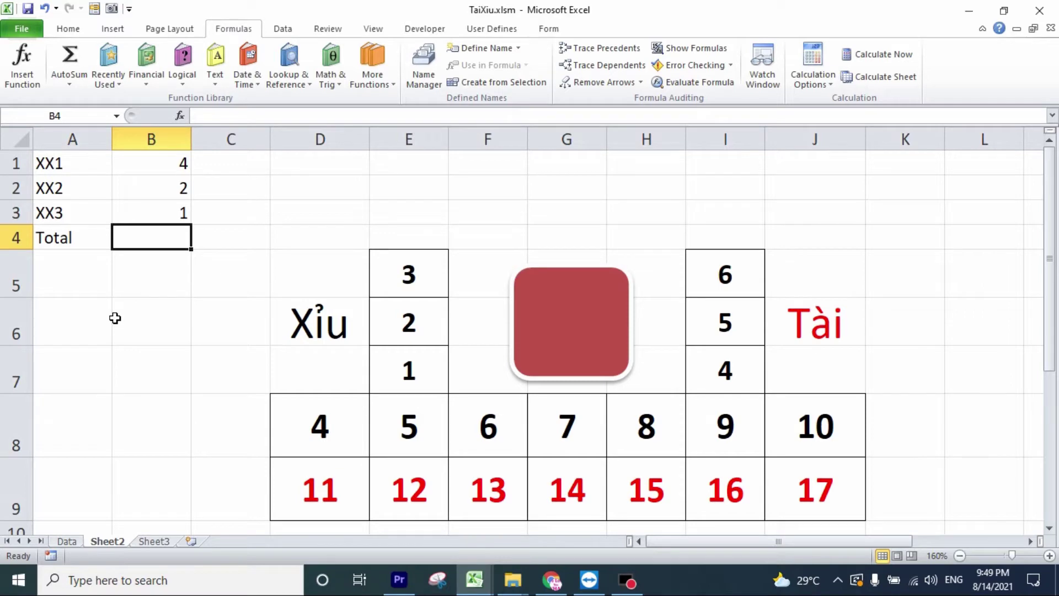
pyautogui.hotkey('alt', '=')
pyautogui.press('Return')
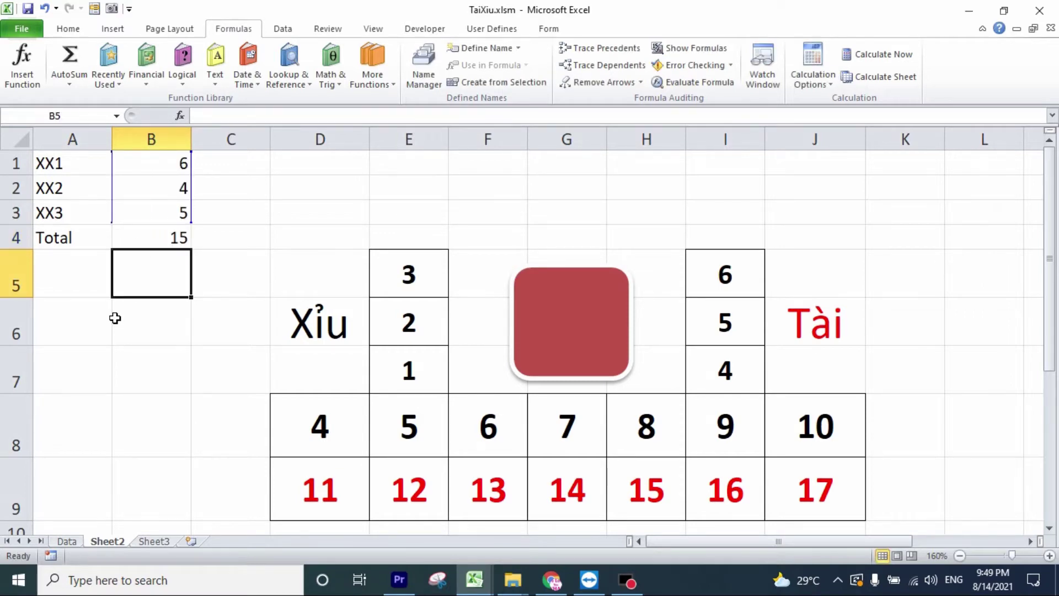
pyautogui.press('Up')
# Link the red rounded rectangle's text to cell B4 with =$B$4.
pyautogui.click(571, 337)
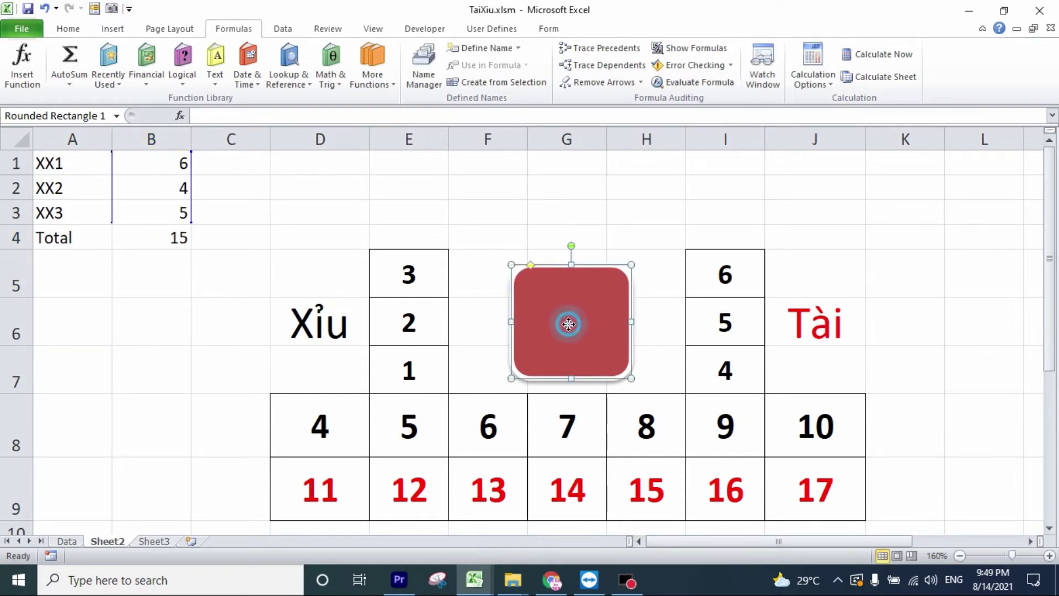
pyautogui.click(232, 116)
pyautogui.write('=')
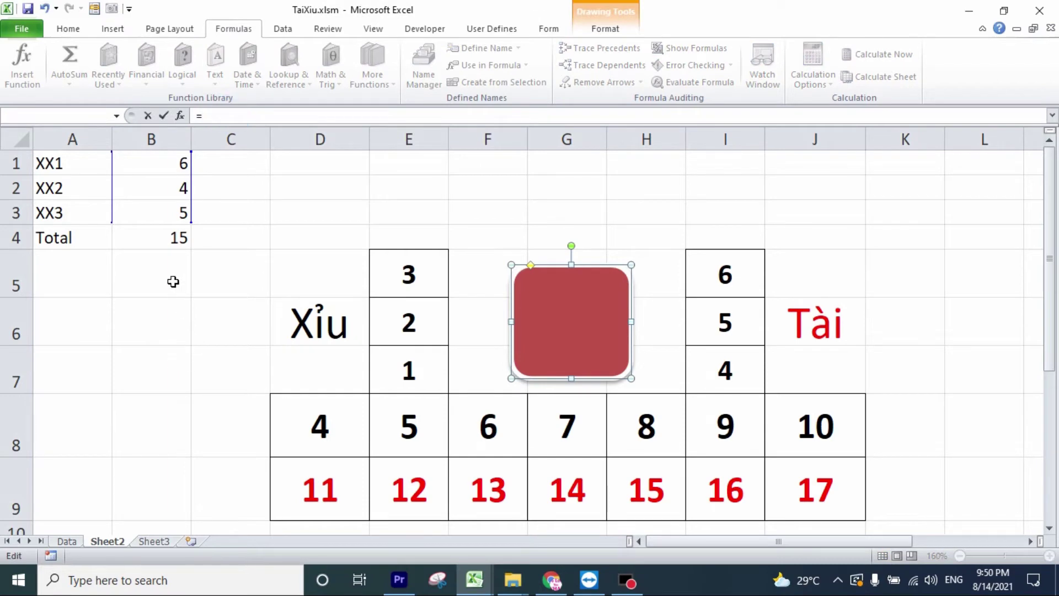
pyautogui.click(169, 243)
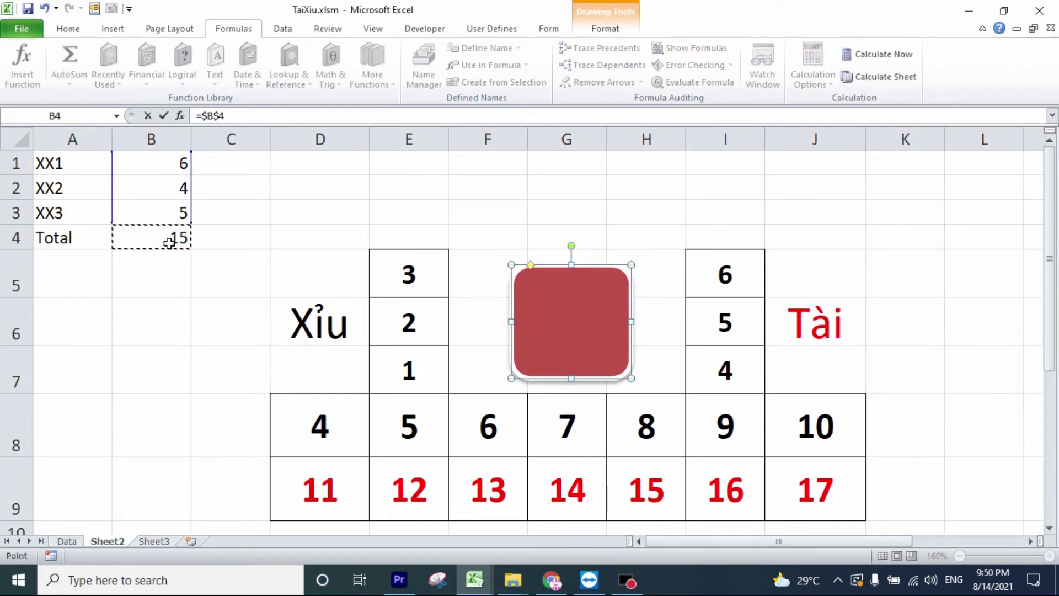
pyautogui.press('Return')
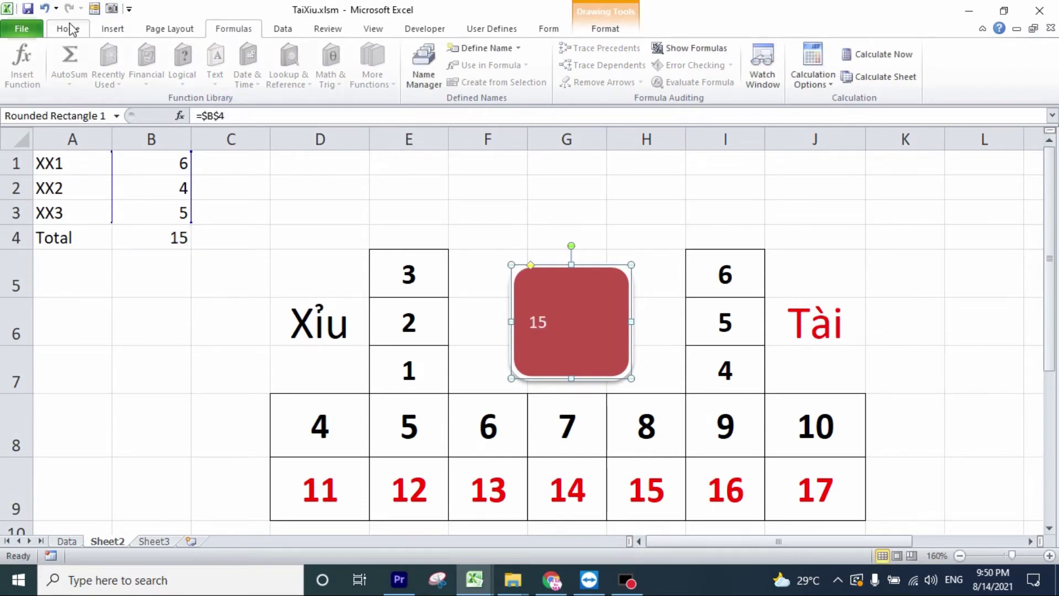
# Give the shape's total font size 32 and centre alignment.
pyautogui.click(68, 28)
pyautogui.click(235, 54)
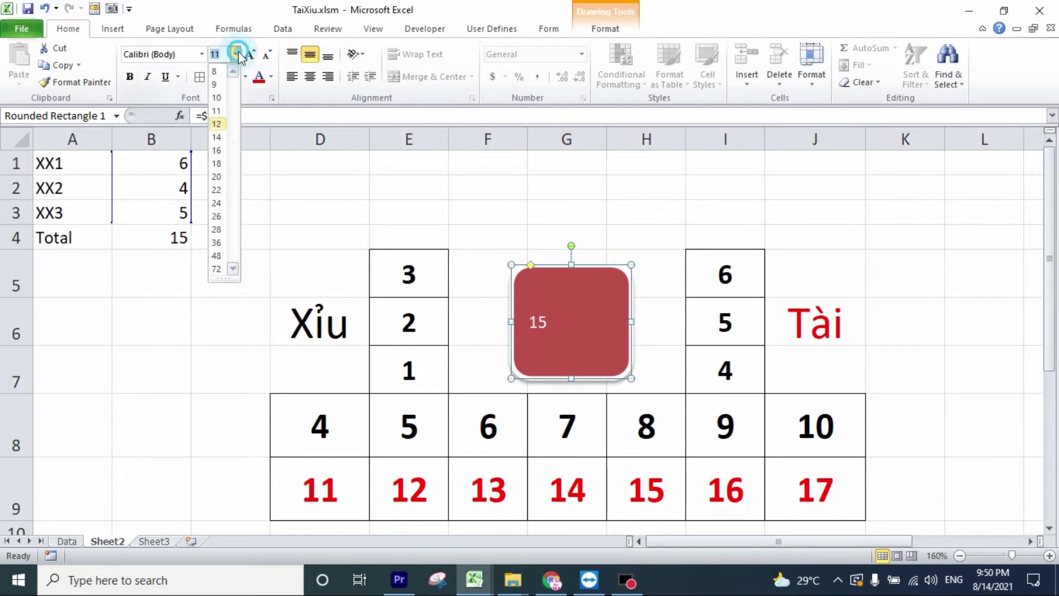
pyautogui.click(220, 229)
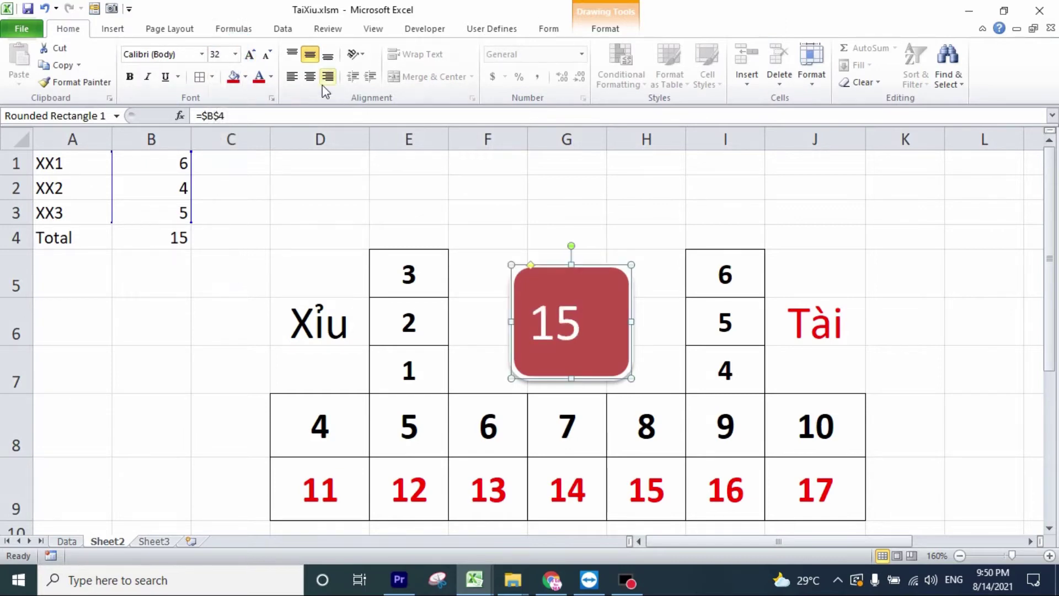
pyautogui.click(310, 77)
pyautogui.click(970, 257)
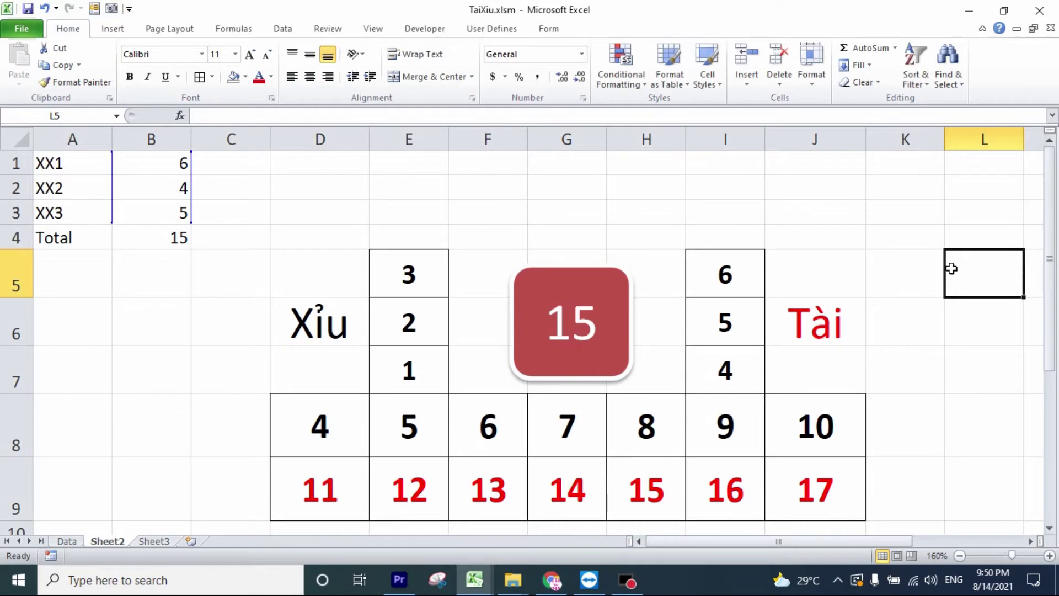
pyautogui.click(143, 276)
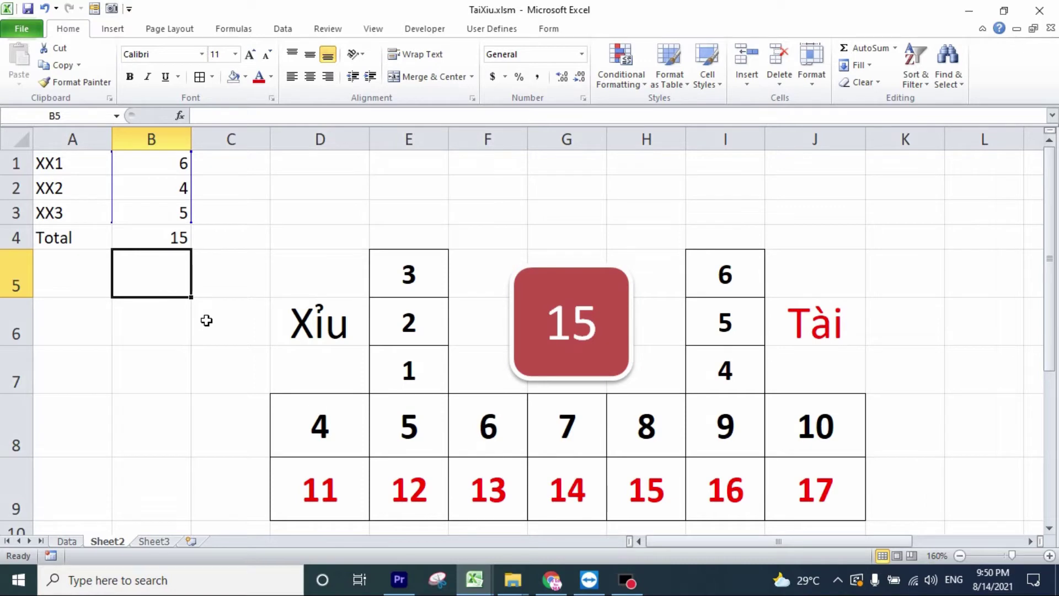
# Start a VLOOKUP in B5 that uses the dice total in B4 as the lookup value.
pyautogui.click(158, 236)
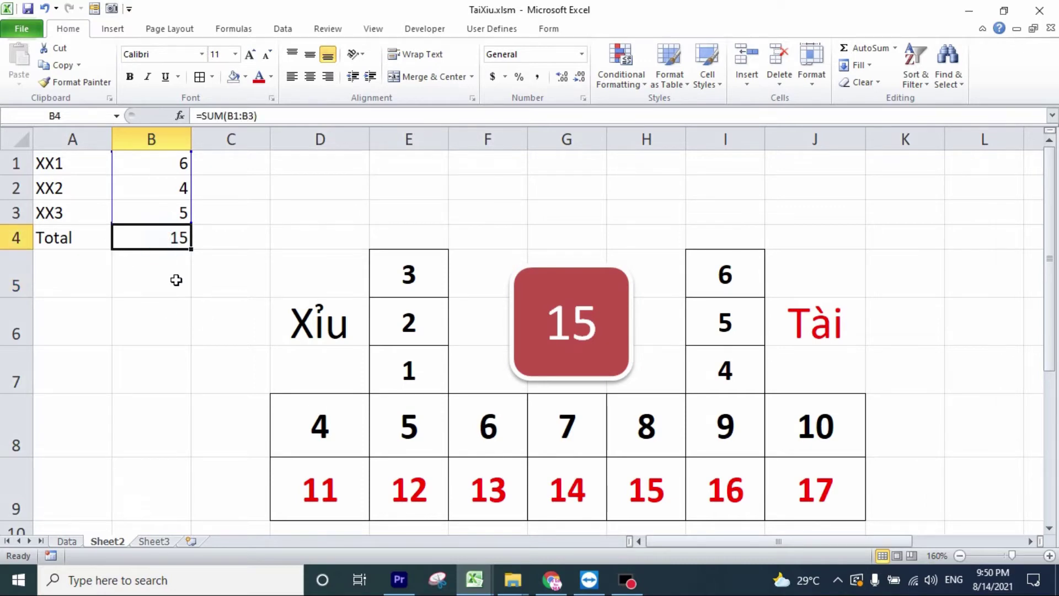
pyautogui.click(166, 237)
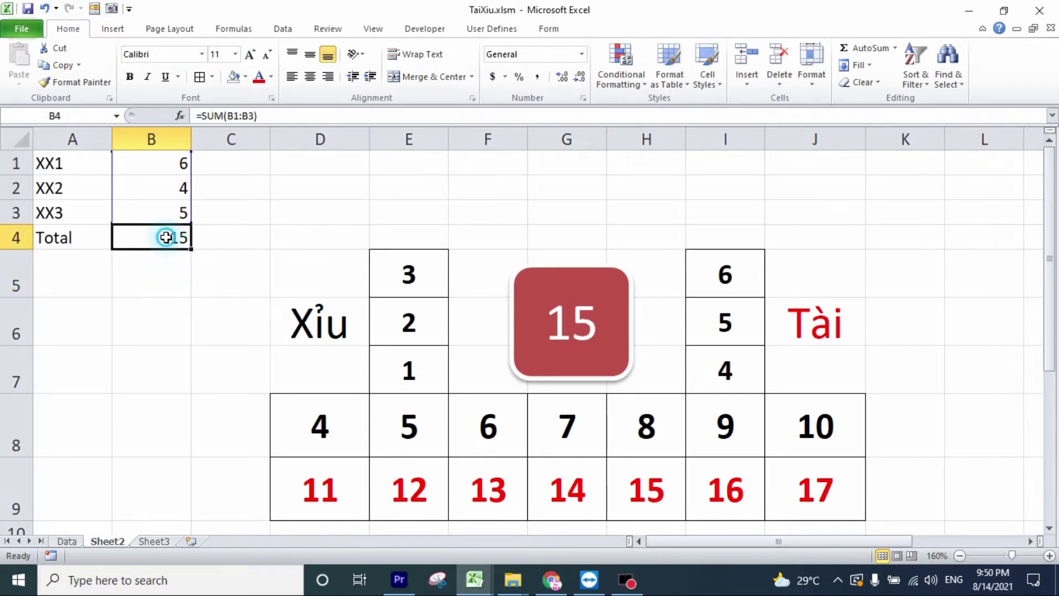
pyautogui.click(167, 277)
pyautogui.write('=')
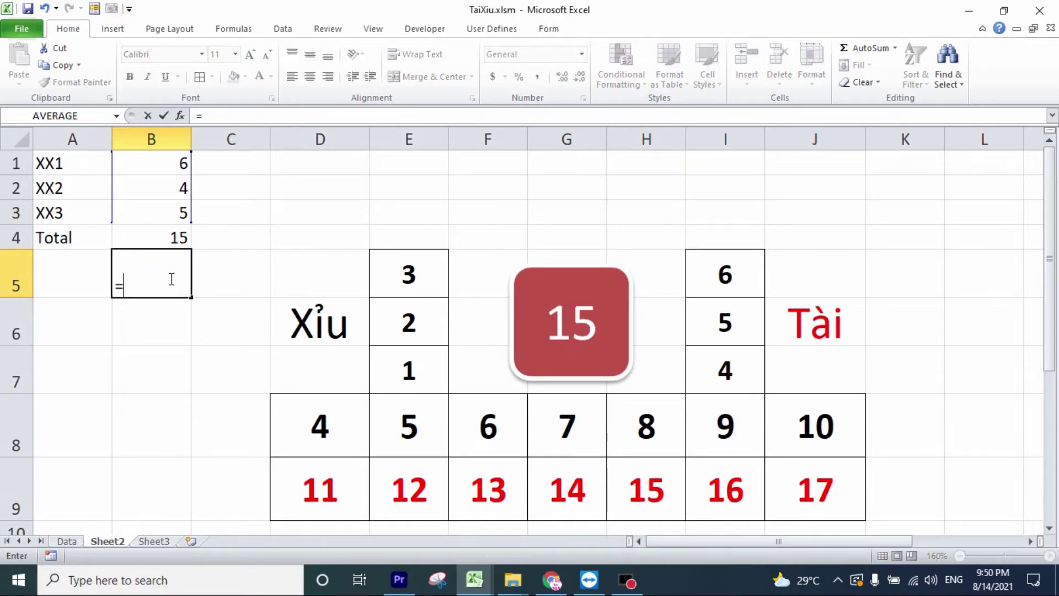
pyautogui.write('vlo')
pyautogui.press('Tab')
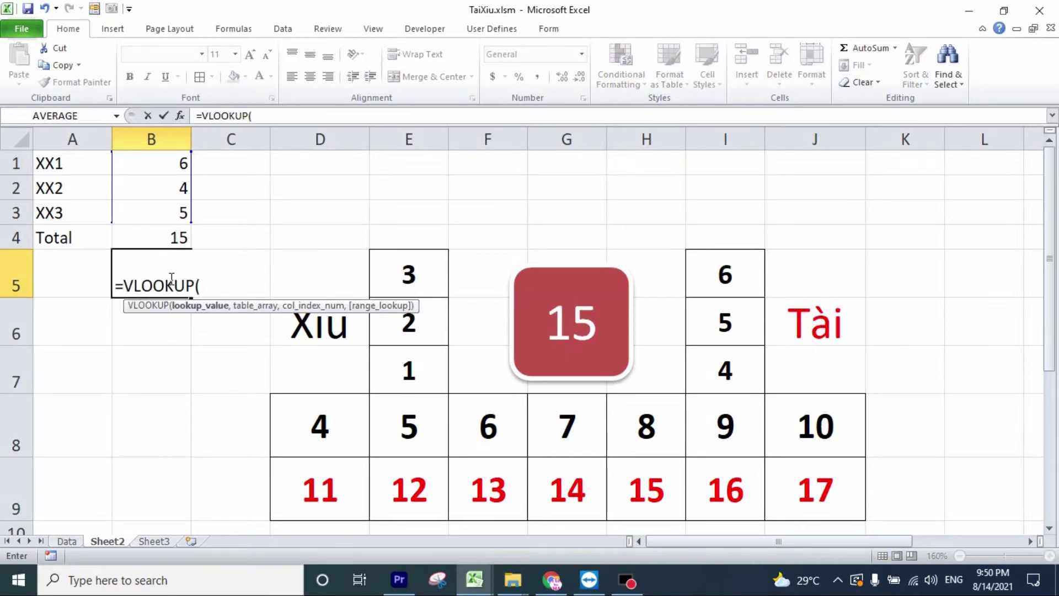
pyautogui.click(171, 238)
pyautogui.write(',')
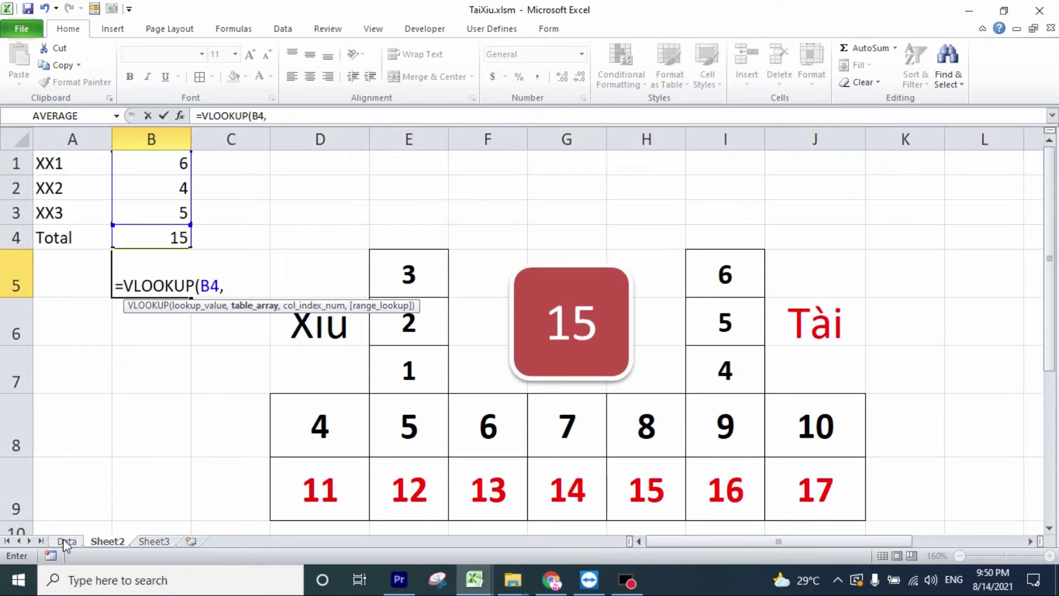
# Complete the lookup against Data!A8:B21, column 2, exact match, so B5 returns T.
pyautogui.click(63, 538)
pyautogui.click(77, 392)
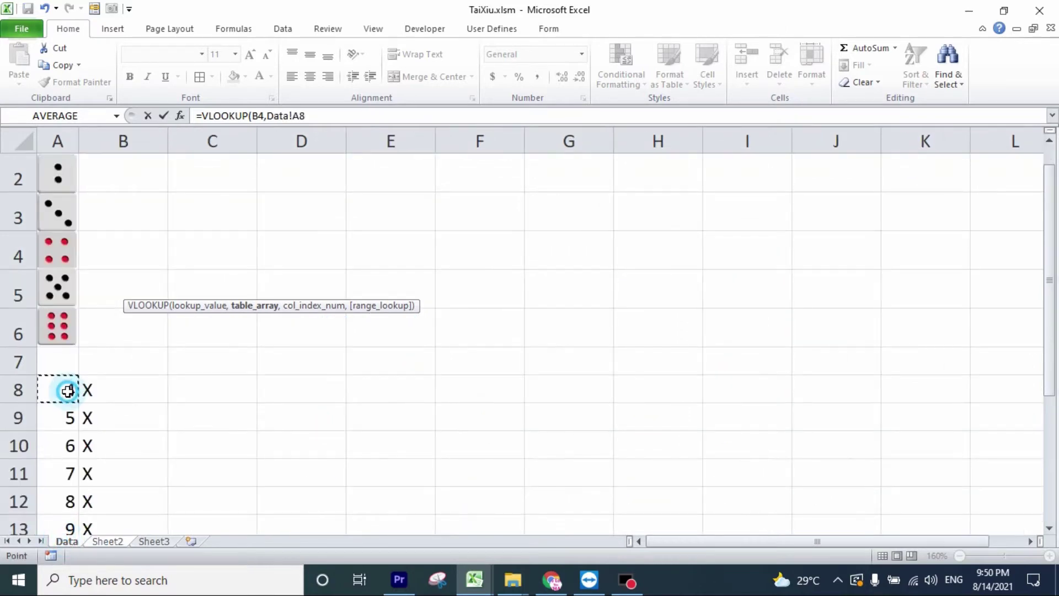
pyautogui.scroll(-1, 125, 399)
pyautogui.scroll(-5, 126, 399)
pyautogui.scroll(4, 130, 389)
pyautogui.scroll(1, 132, 383)
pyautogui.scroll(-3, 133, 384)
pyautogui.moveTo(133, 384); pyautogui.dragTo(134, 359)
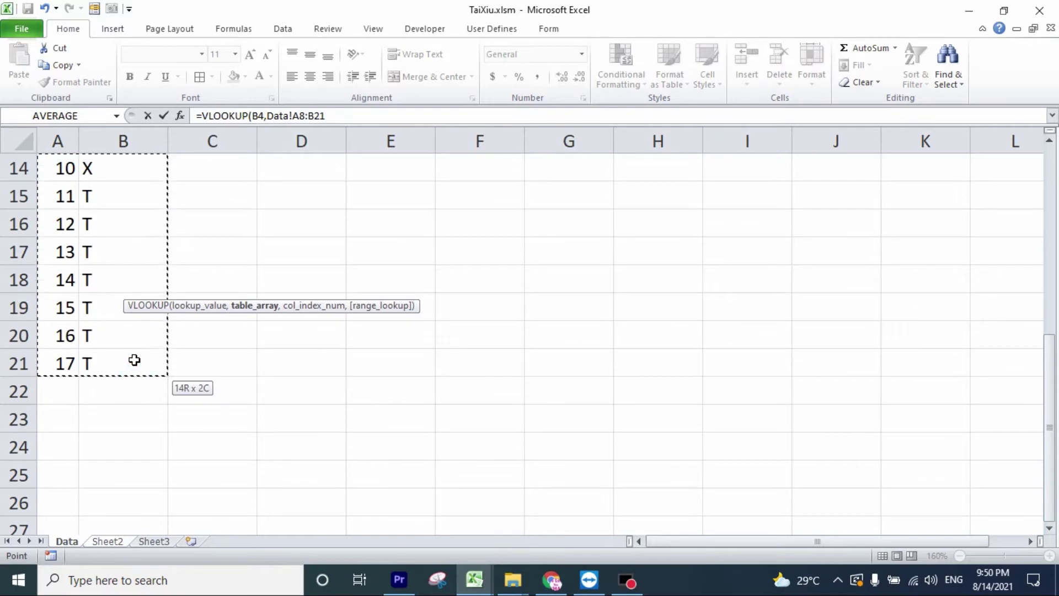
pyautogui.write(',2,0')
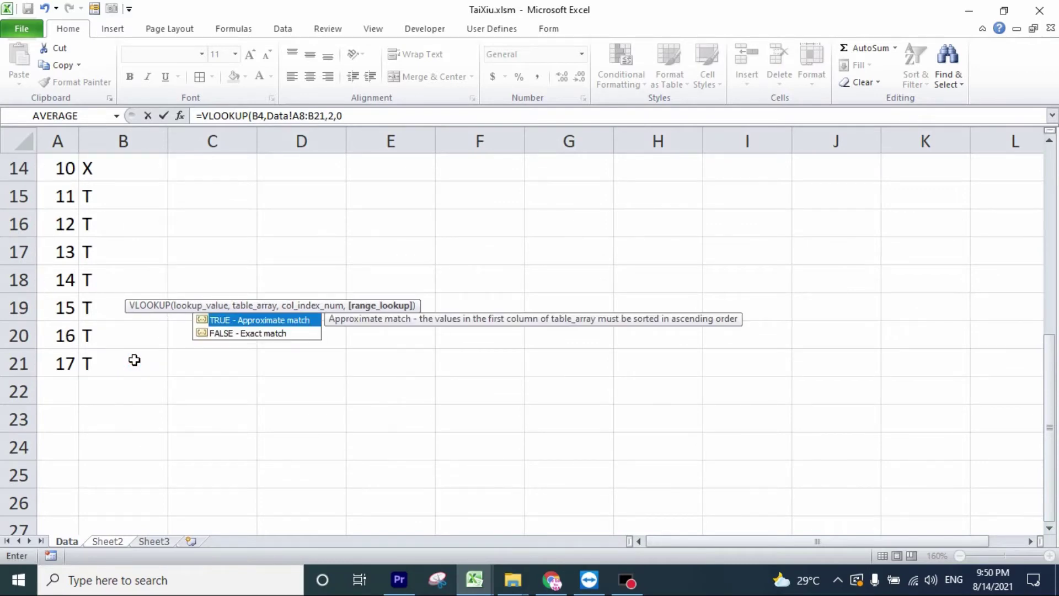
pyautogui.press('Return')
pyautogui.click(154, 276)
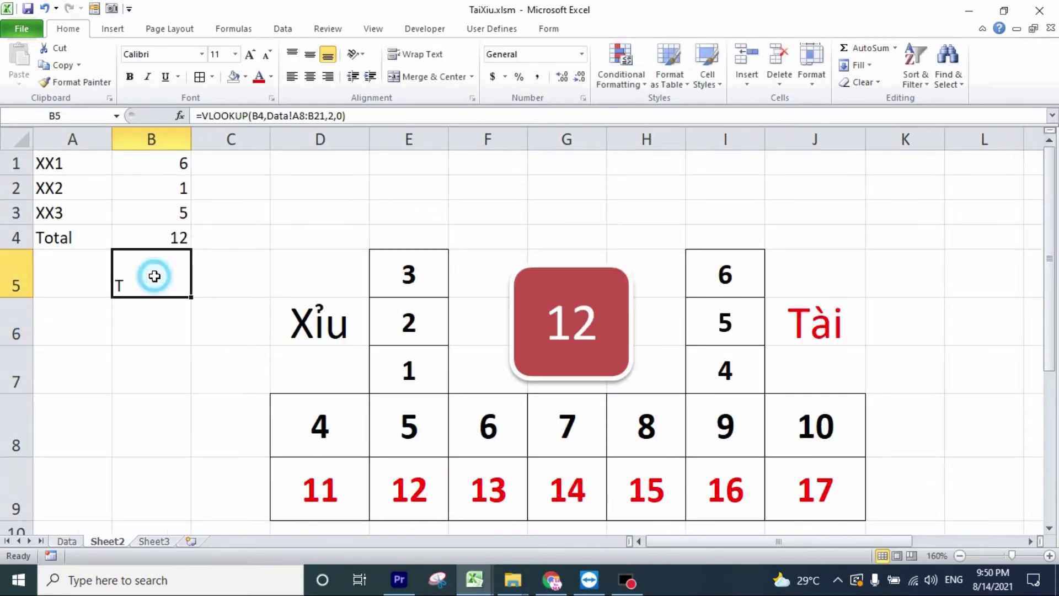
# Select cells E1 through E3 above the board.
pyautogui.click(430, 196)
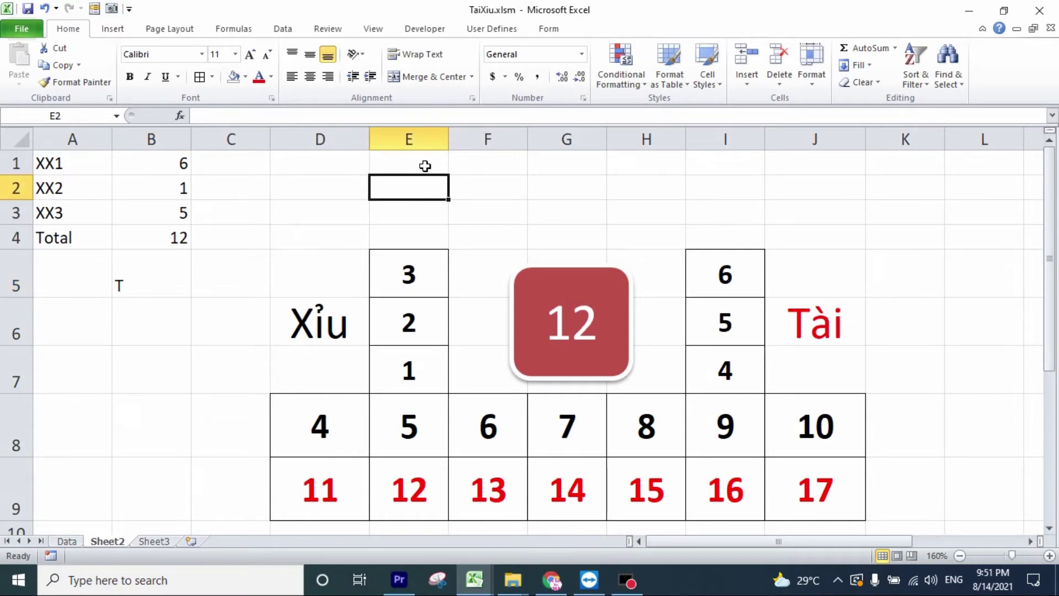
pyautogui.moveTo(423, 166); pyautogui.dragTo(425, 205)
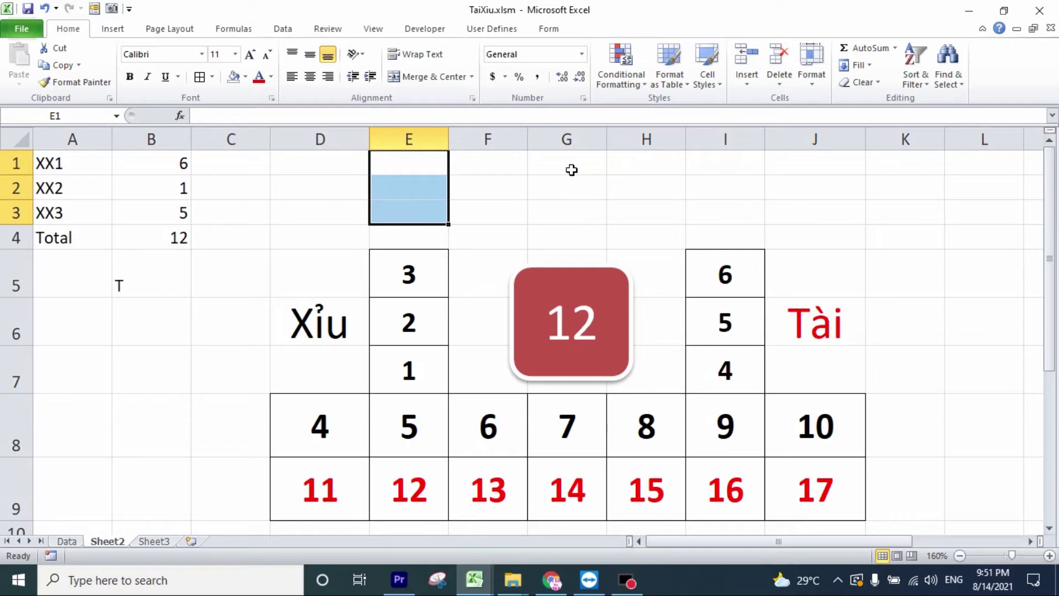
pyautogui.click(428, 179)
pyautogui.click(422, 167)
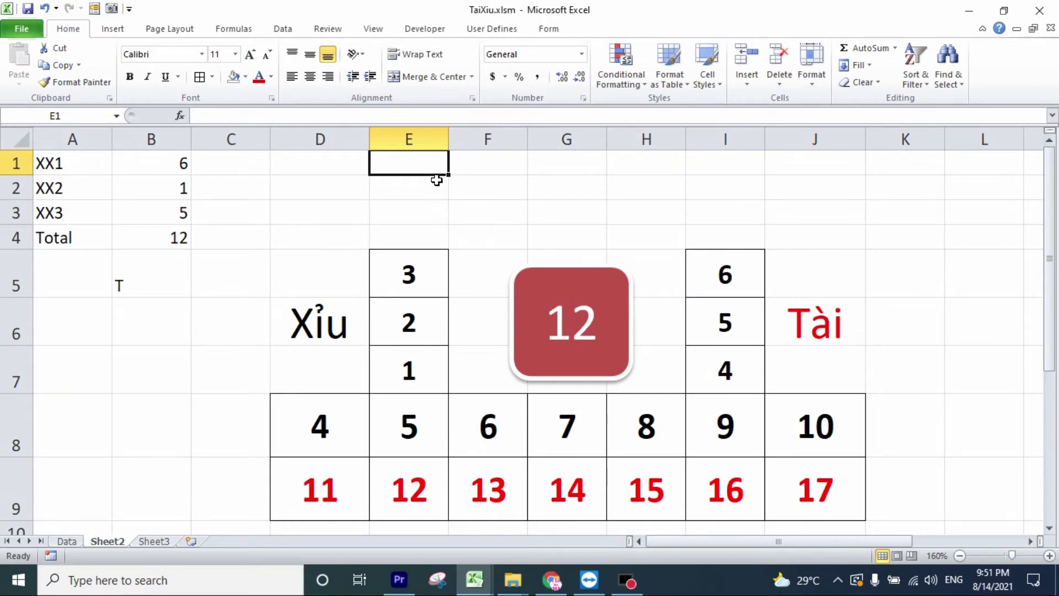
pyautogui.moveTo(432, 165); pyautogui.dragTo(431, 203)
pyautogui.click(541, 166)
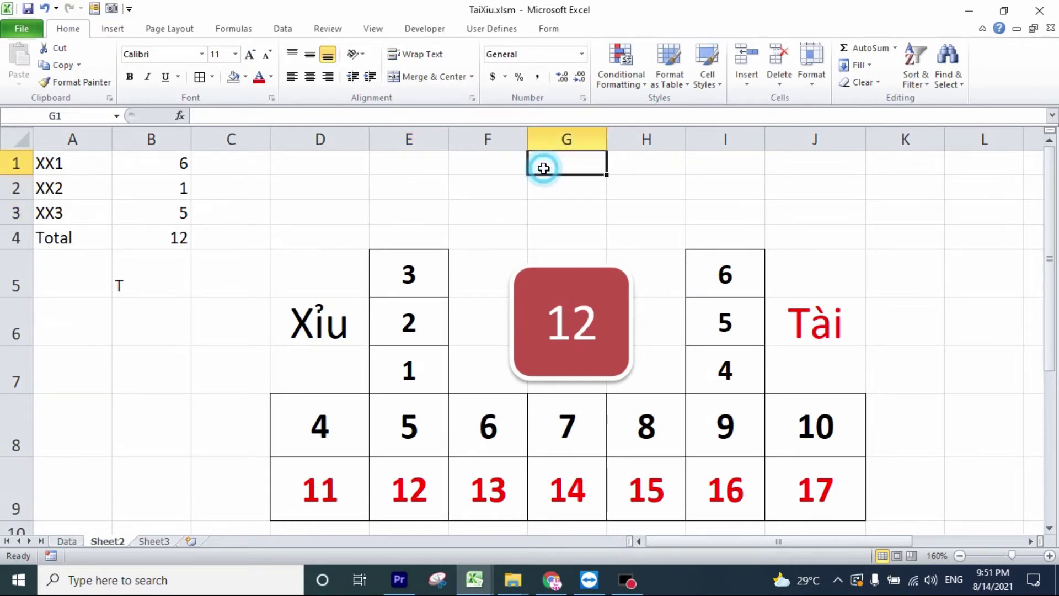
pyautogui.rightClick(1013, 61)
pyautogui.click(830, 108)
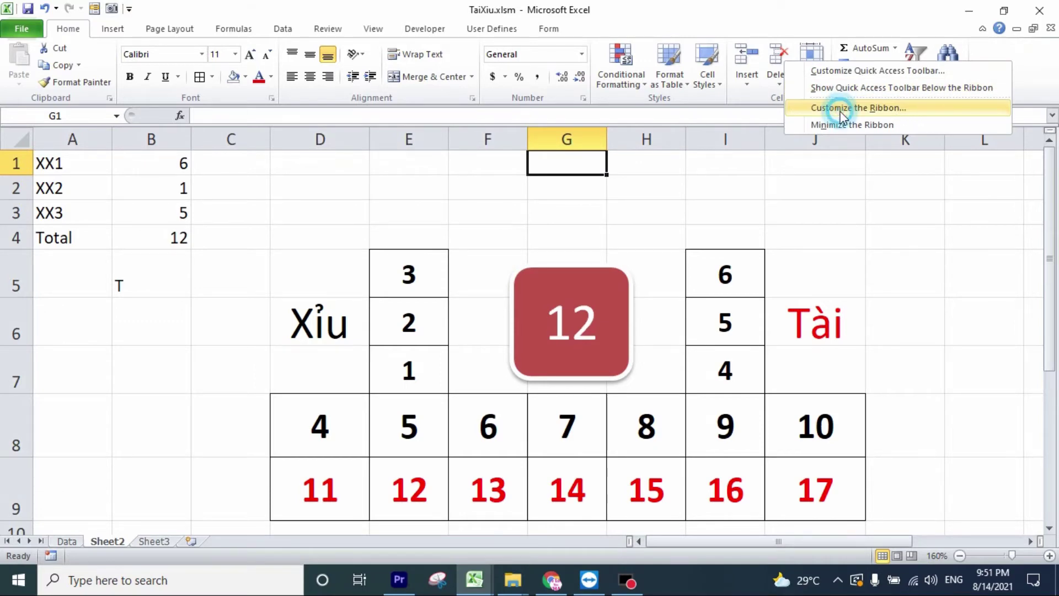
pyautogui.click(254, 210)
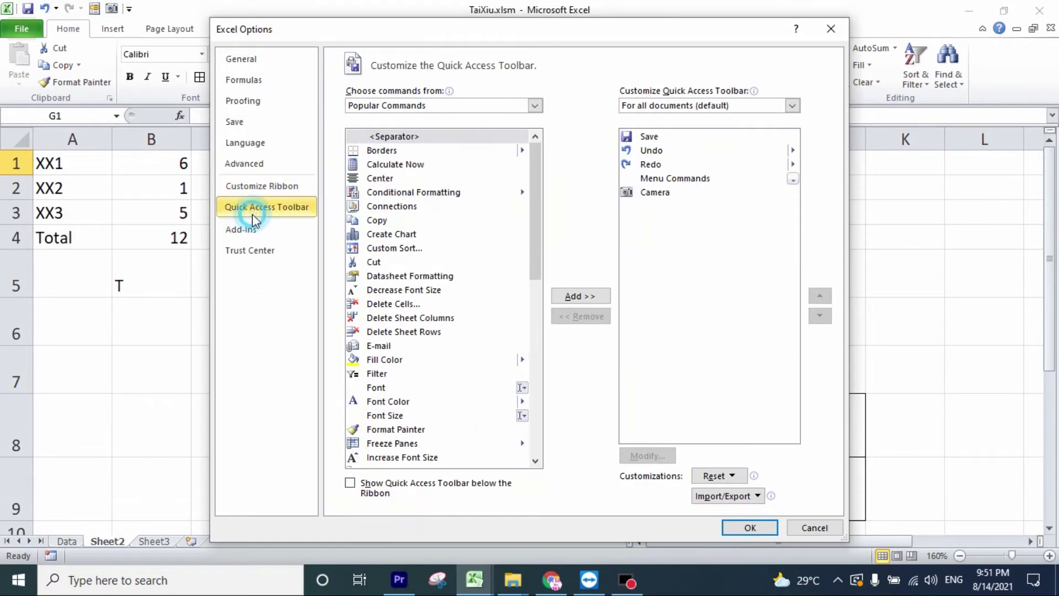
pyautogui.click(432, 106)
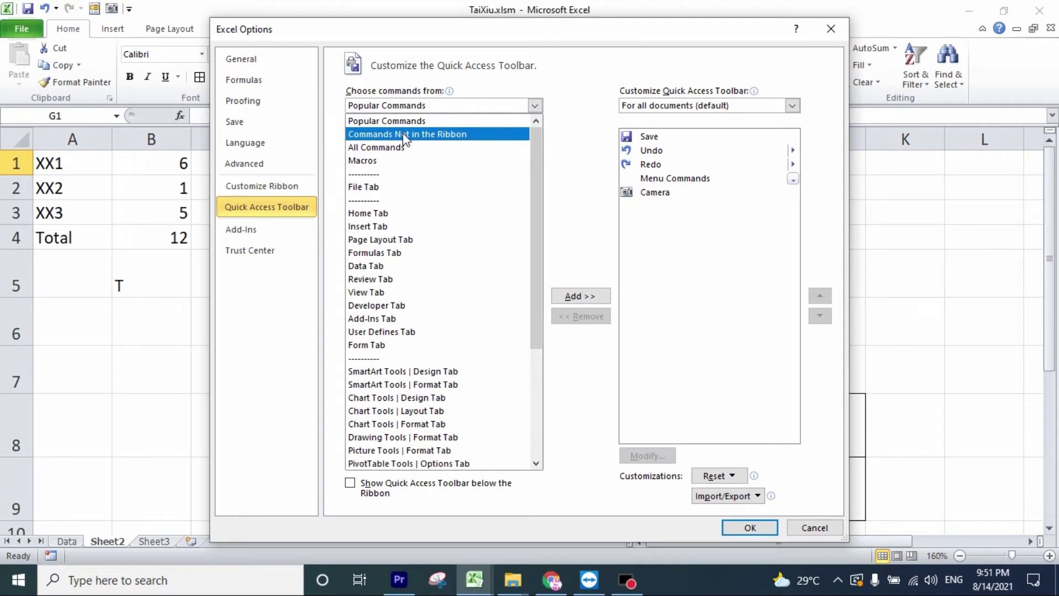
pyautogui.click(425, 136)
pyautogui.click(406, 304)
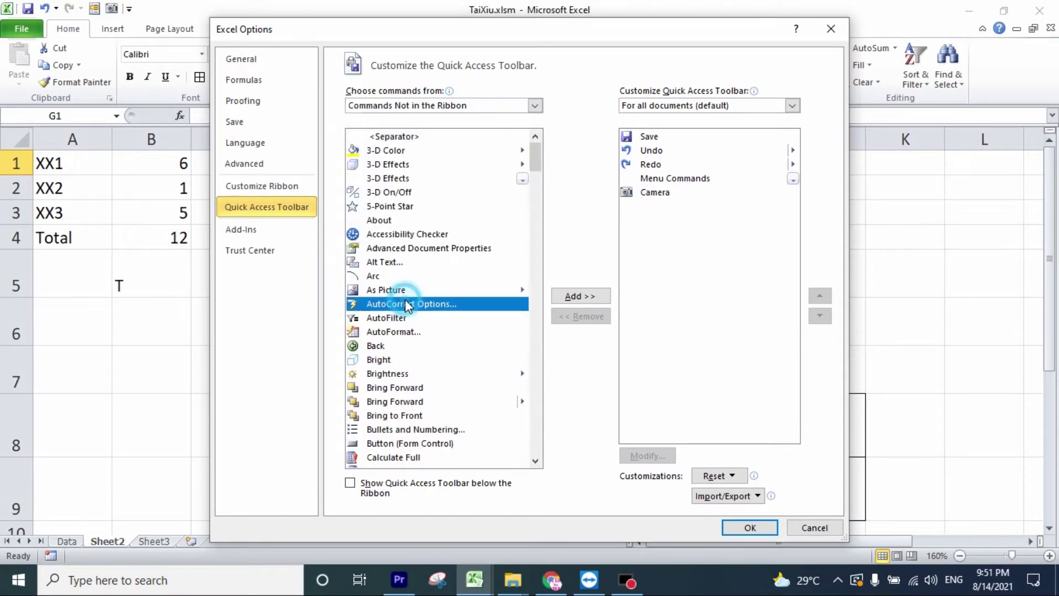
pyautogui.scroll(-2, 409, 301)
pyautogui.scroll(-2, 428, 309)
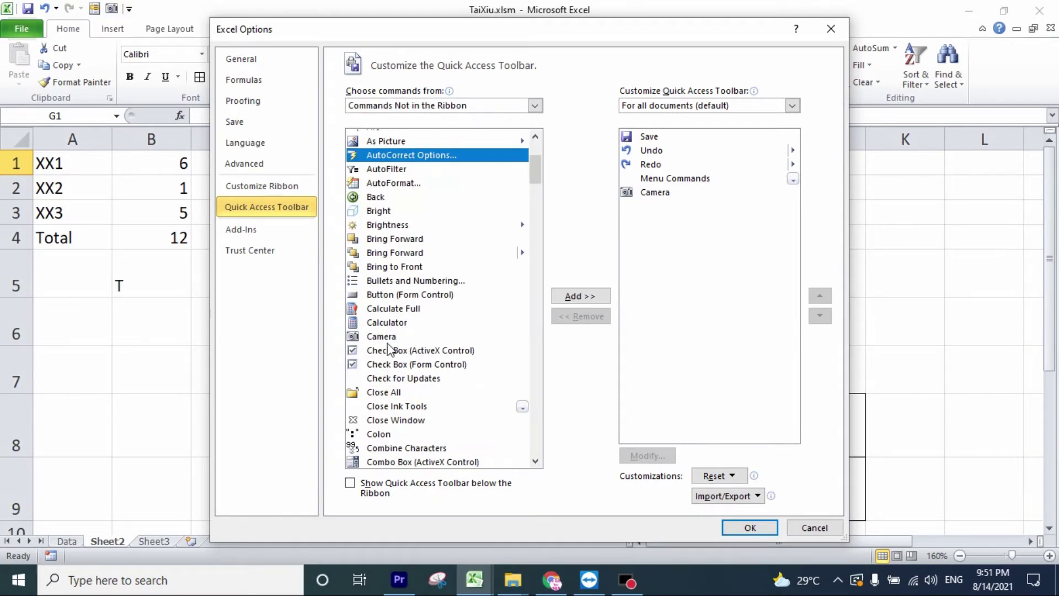
pyautogui.click(386, 336)
pyautogui.click(614, 296)
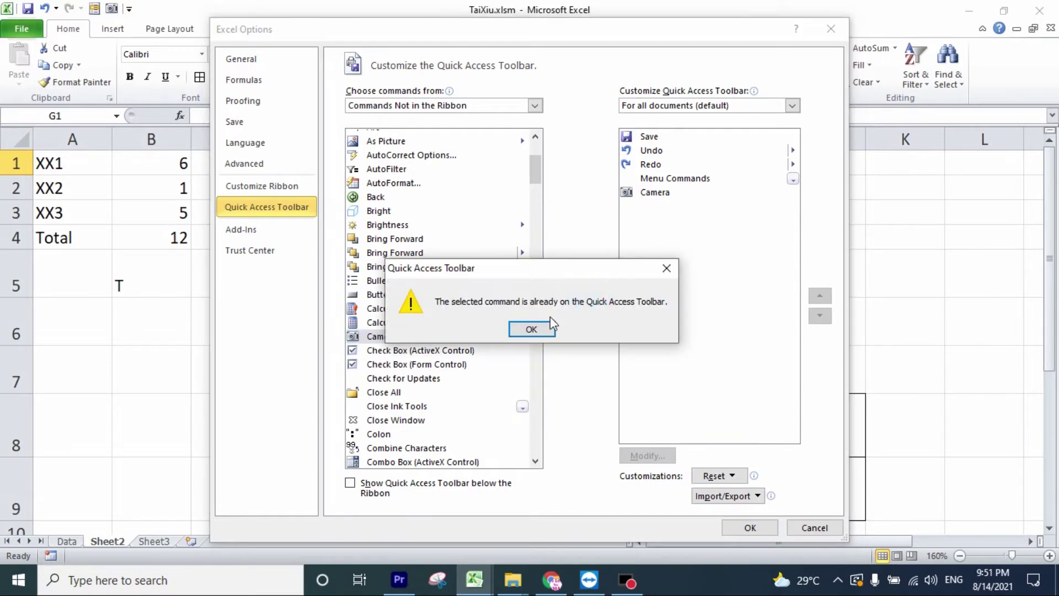
pyautogui.click(544, 329)
pyautogui.click(654, 193)
pyautogui.click(749, 527)
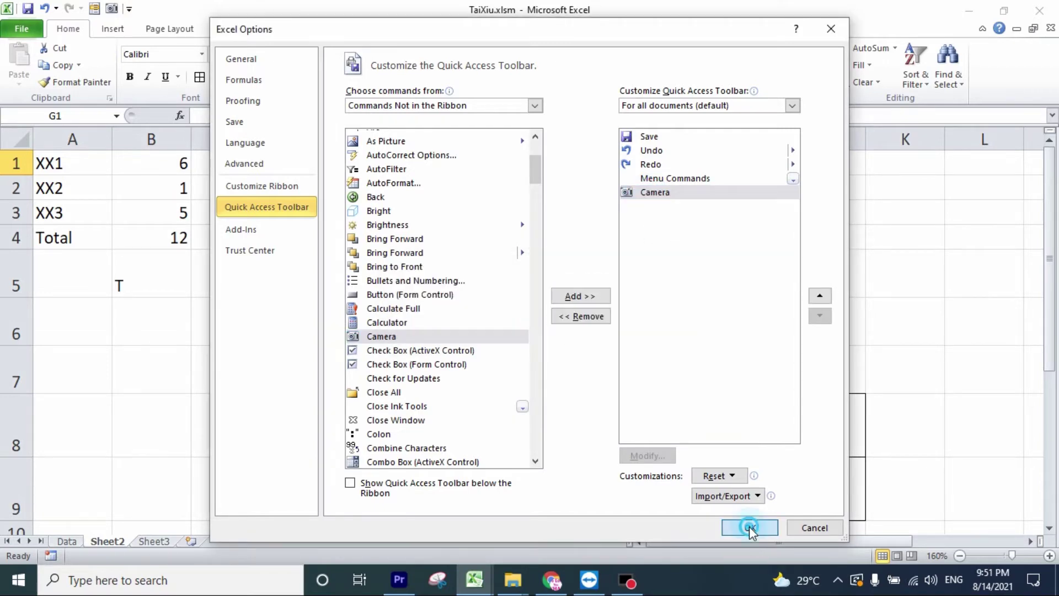
pyautogui.click(937, 320)
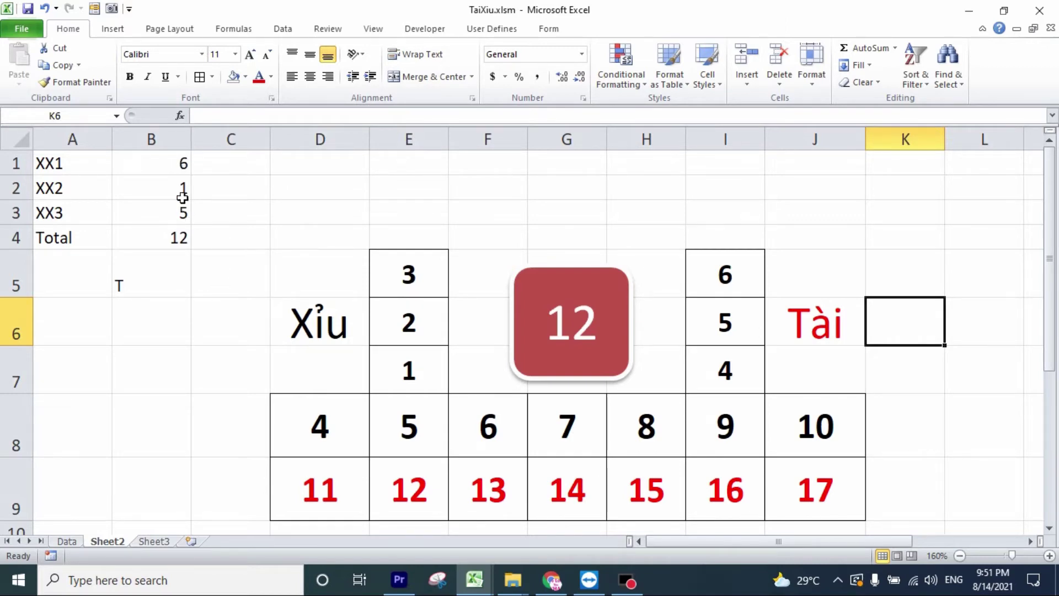
# Use the Camera tool to place a live picture of die cell B1 near I1.
pyautogui.click(167, 167)
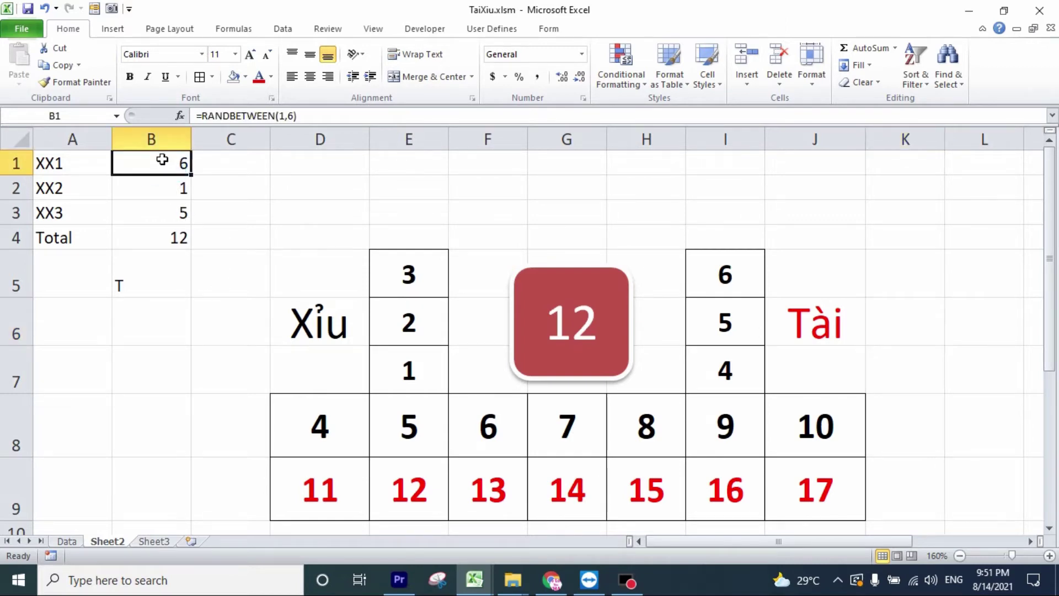
pyautogui.click(111, 9)
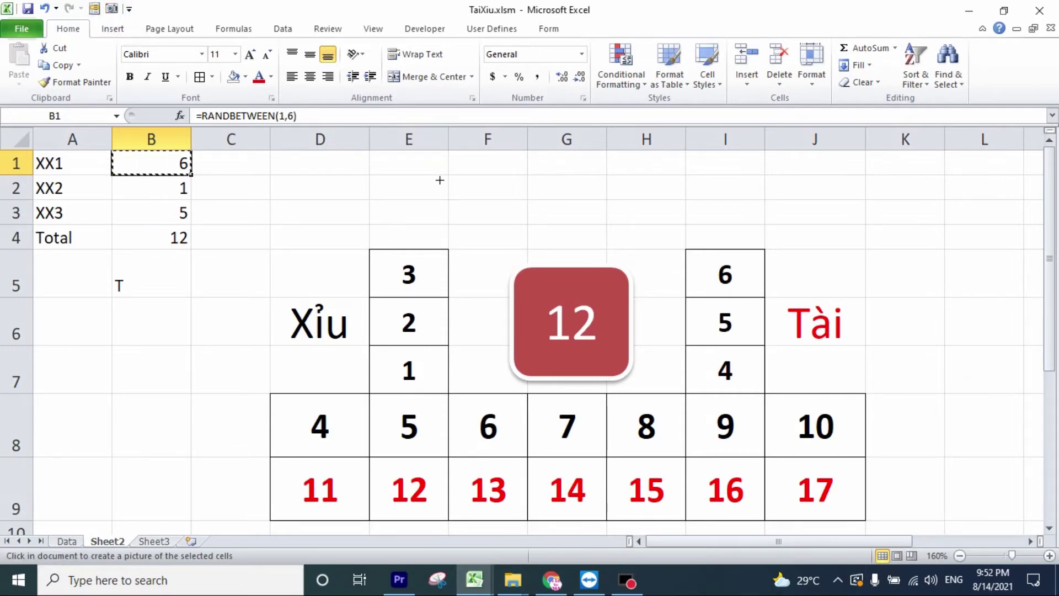
pyautogui.moveTo(688, 152); pyautogui.dragTo(768, 232)
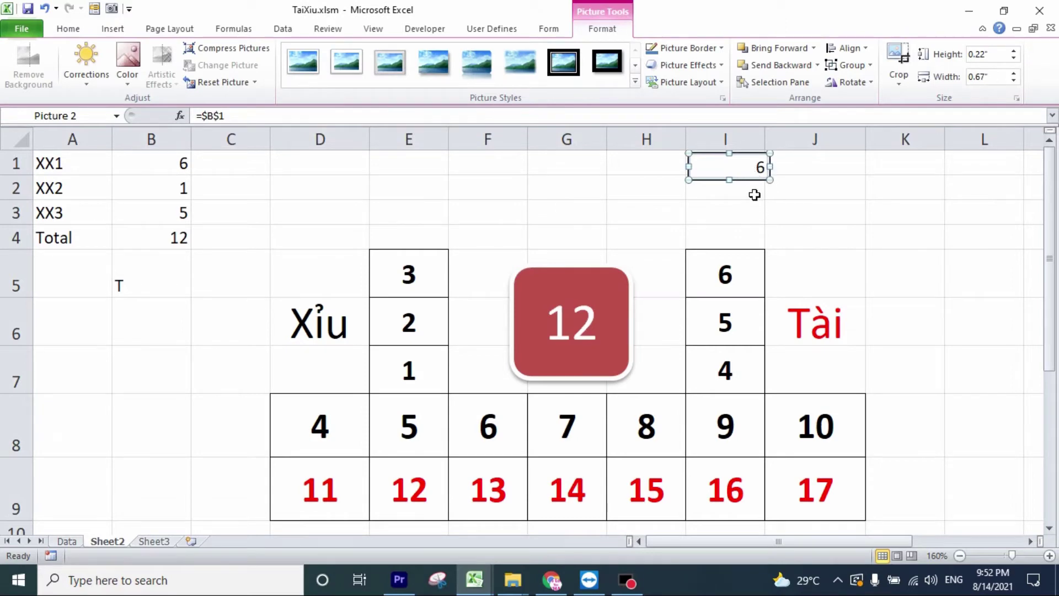
pyautogui.click(237, 114)
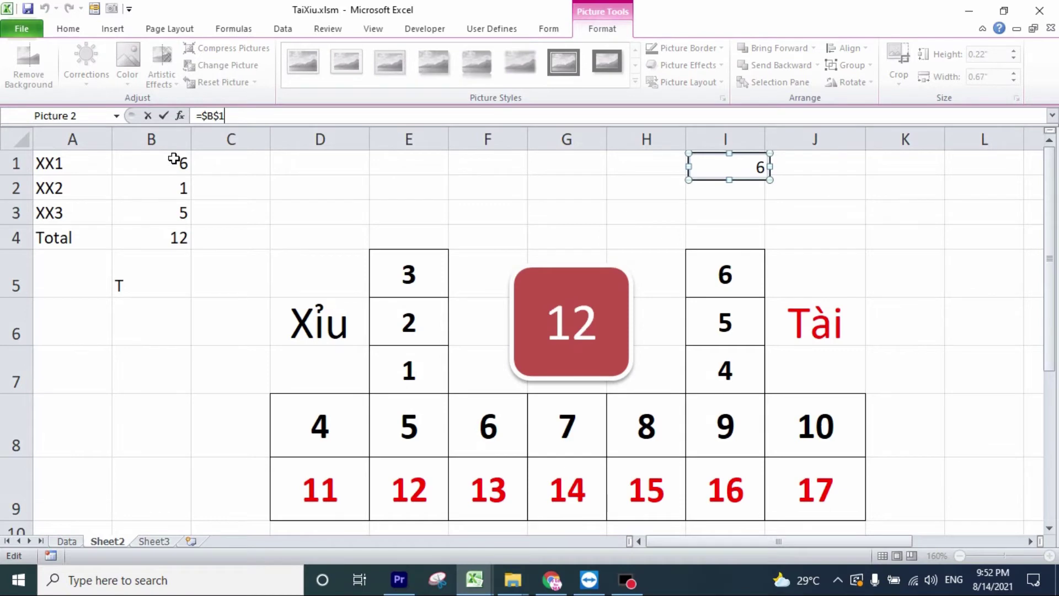
# Relink the picture to =Data!A1 to show the one-dot die face, and stretch it taller.
pyautogui.press('Return')
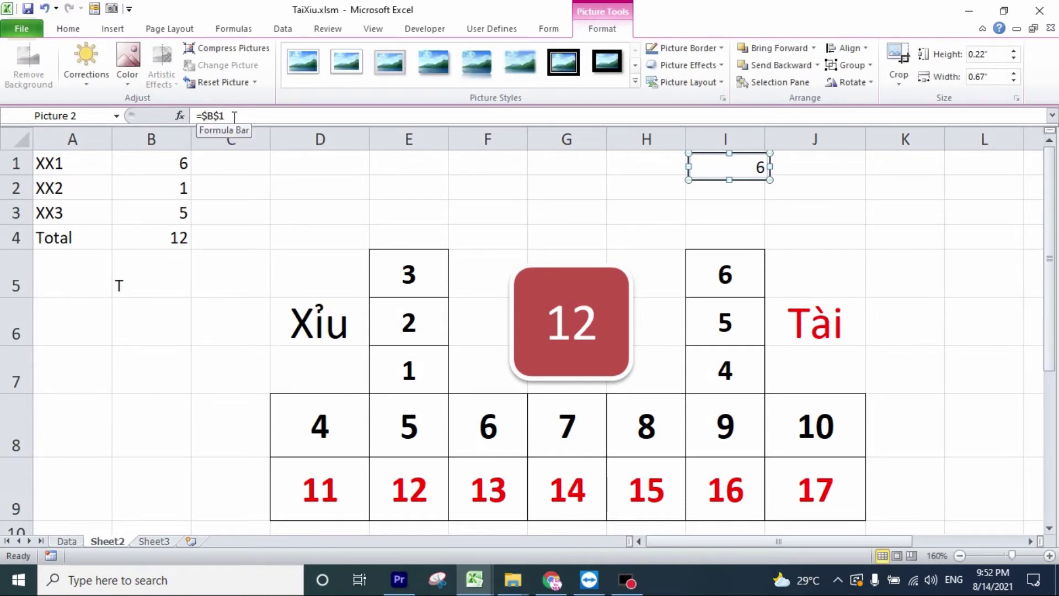
pyautogui.moveTo(234, 117); pyautogui.dragTo(143, 123)
pyautogui.write('=')
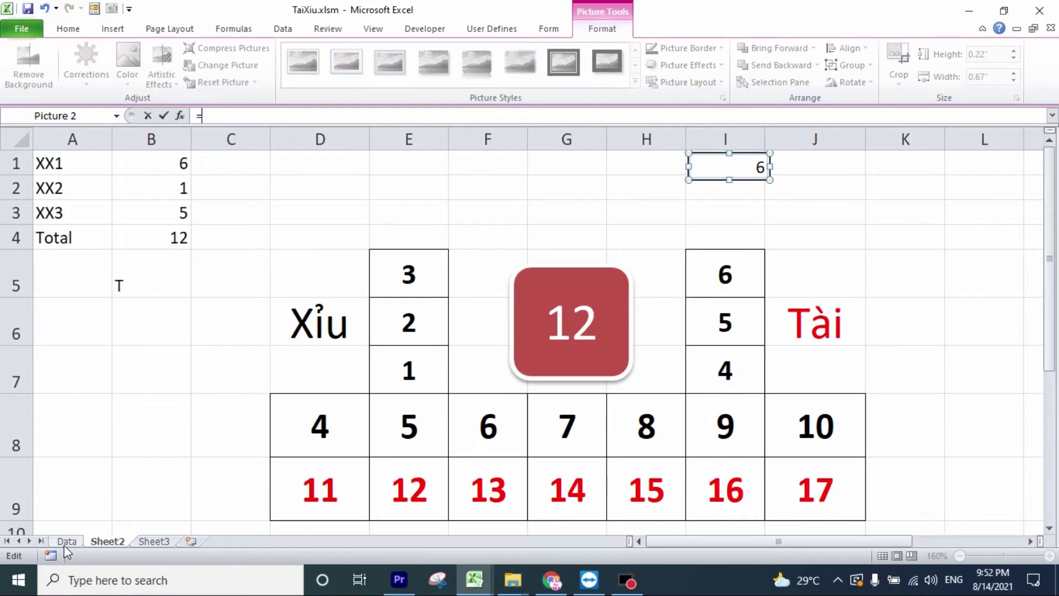
pyautogui.click(60, 541)
pyautogui.click(148, 243)
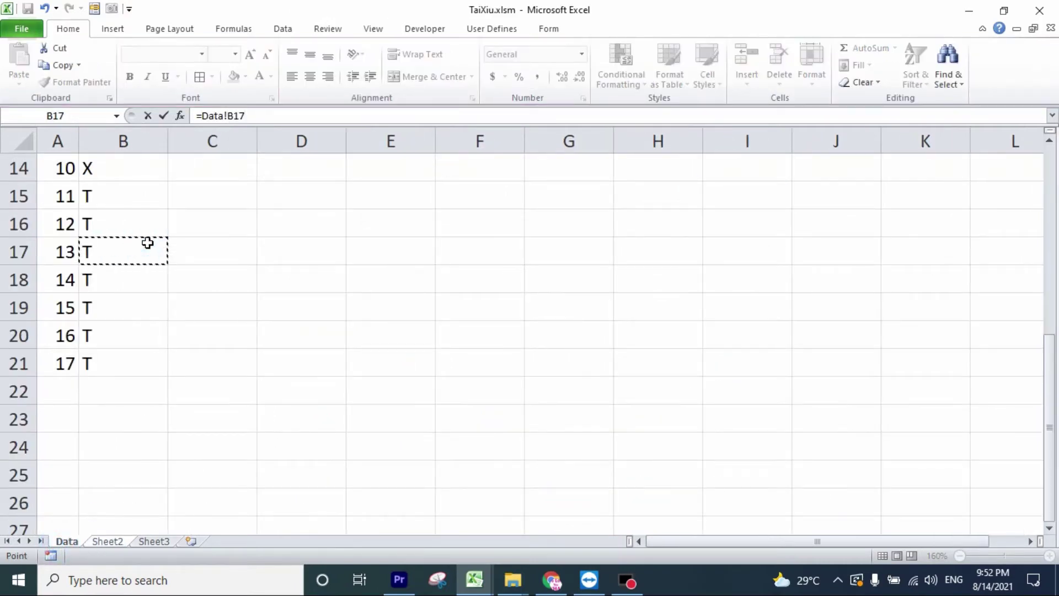
pyautogui.press('Up')
pyautogui.press('Up')
pyautogui.press('Up')
pyautogui.press('Up')
pyautogui.press('Up')
pyautogui.press('Up')
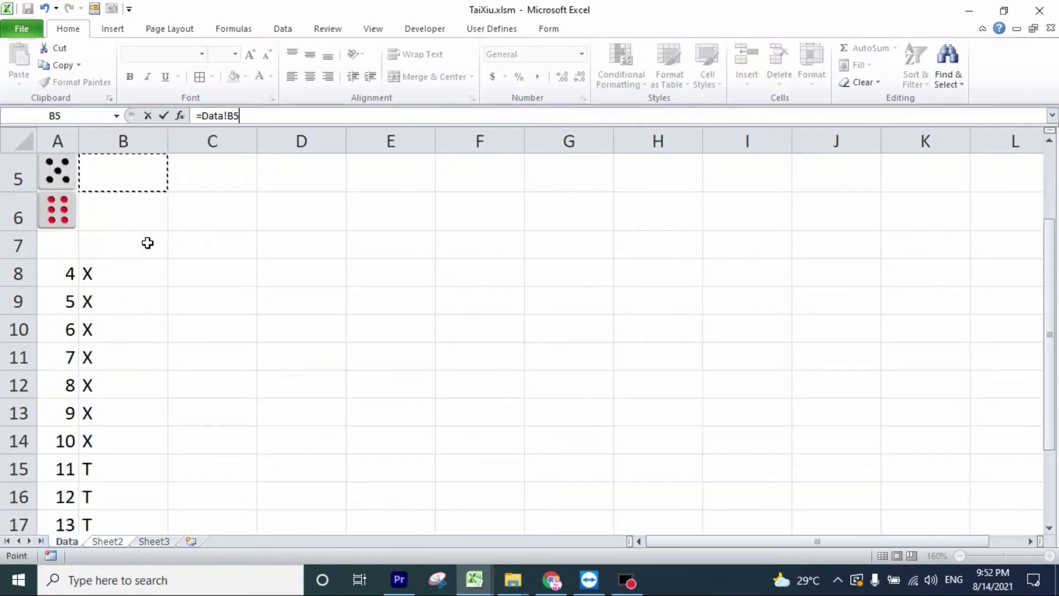
pyautogui.press('Up')
pyautogui.press('Up')
pyautogui.press('Up')
pyautogui.press('Left')
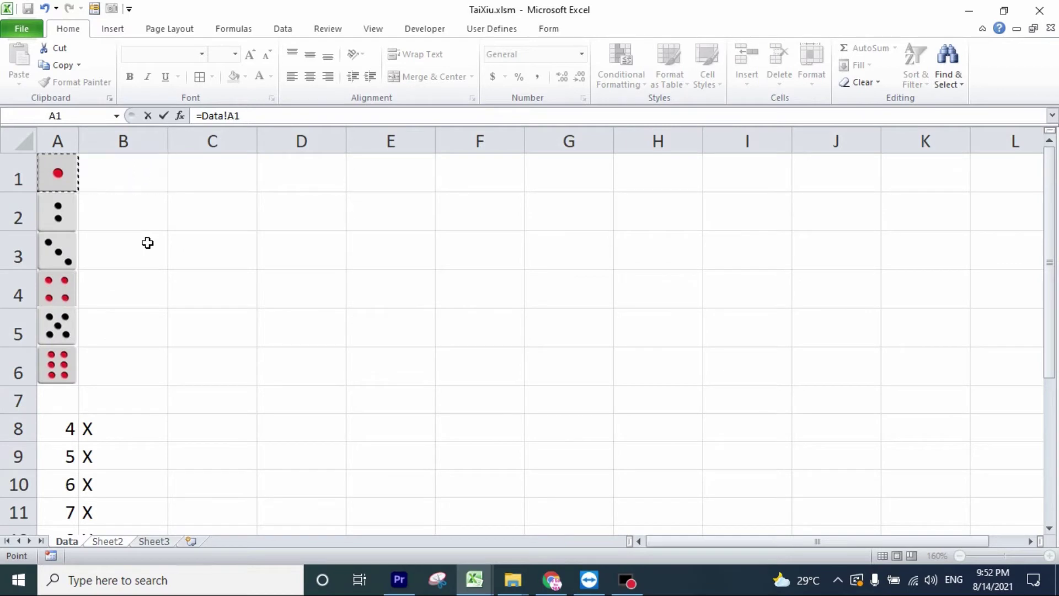
pyautogui.press('Return')
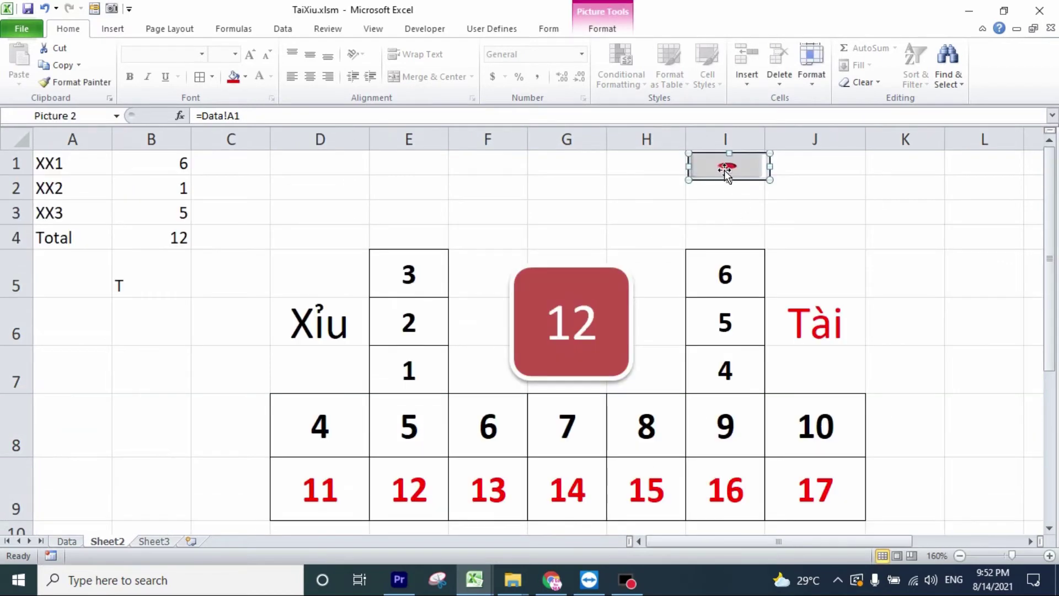
pyautogui.moveTo(729, 179); pyautogui.dragTo(734, 218)
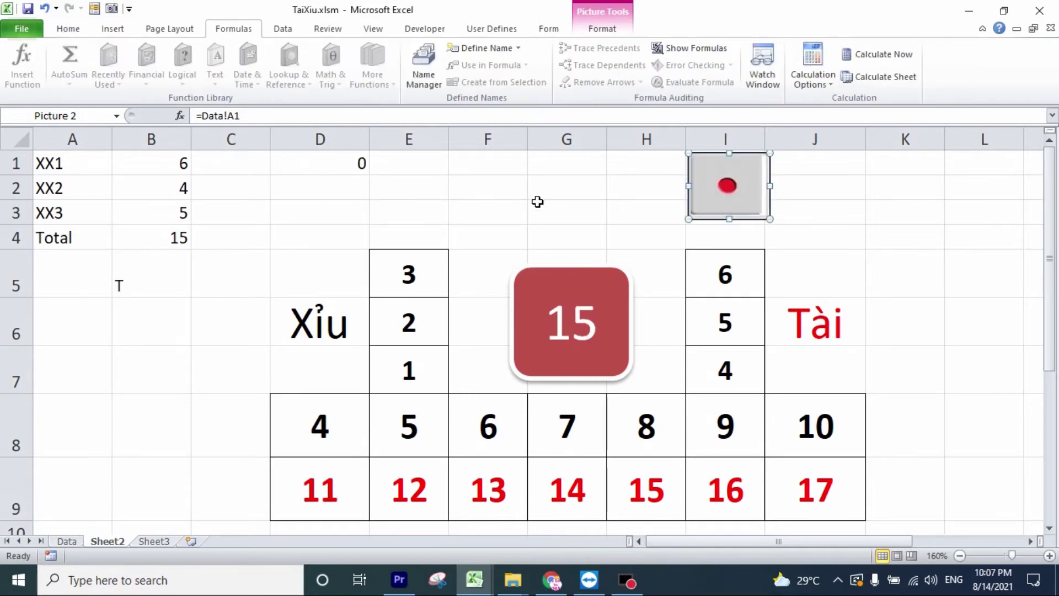
# Recalculate twice so the dice reroll to 1, 3 and 5, totalling 9.
pyautogui.click(895, 55)
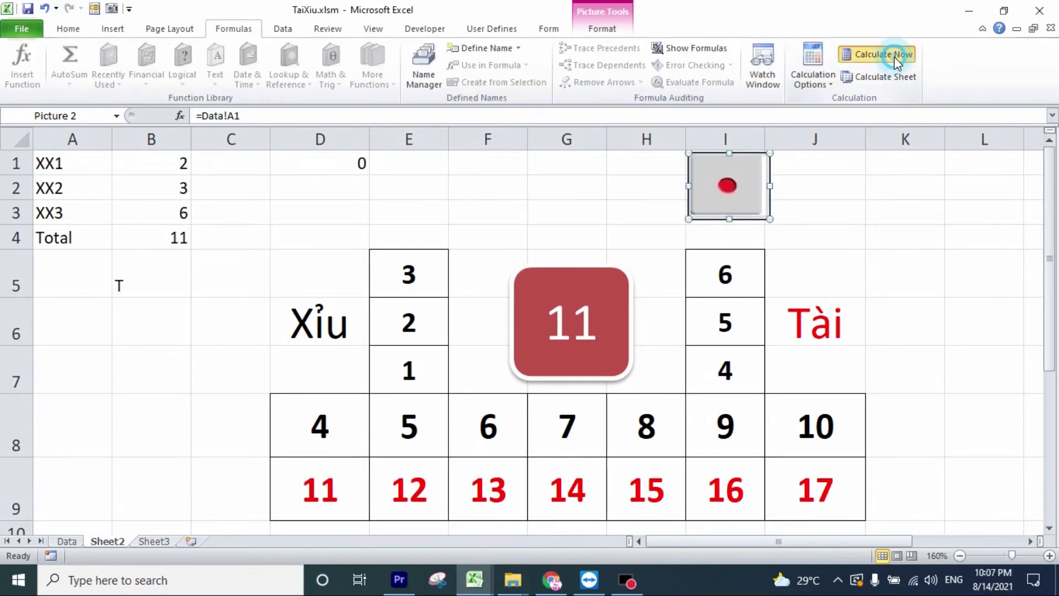
pyautogui.click(894, 56)
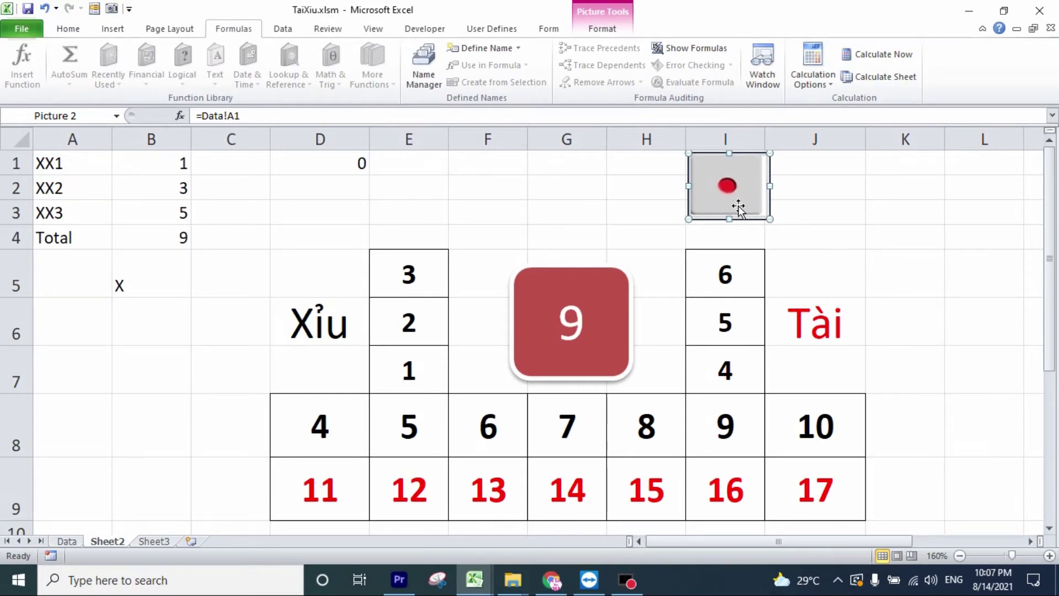
pyautogui.click(176, 164)
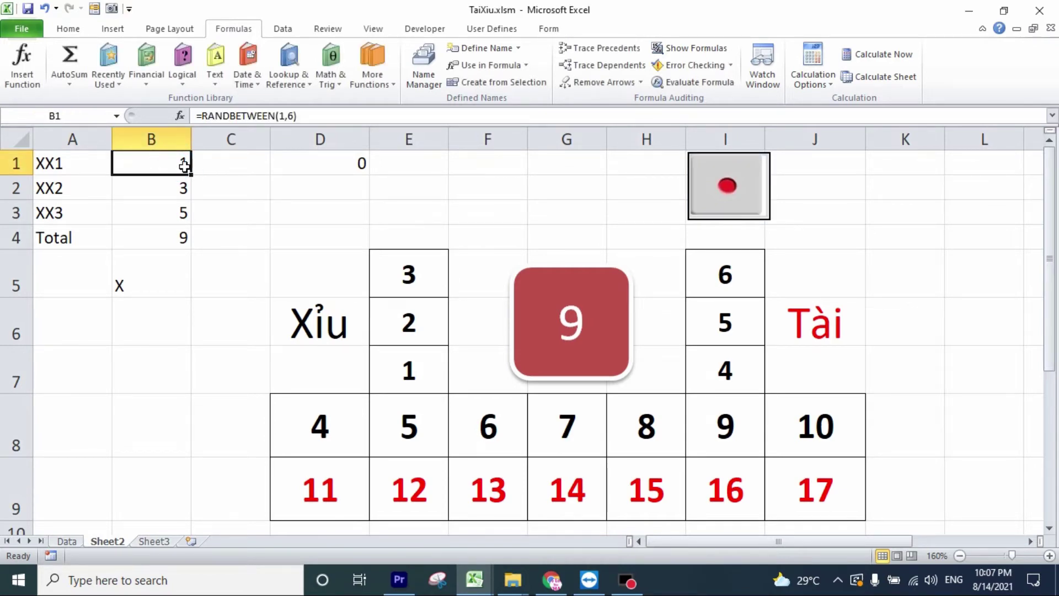
# Select the die picture and place the cursor inside its =Data!A1 link formula.
pyautogui.click(727, 190)
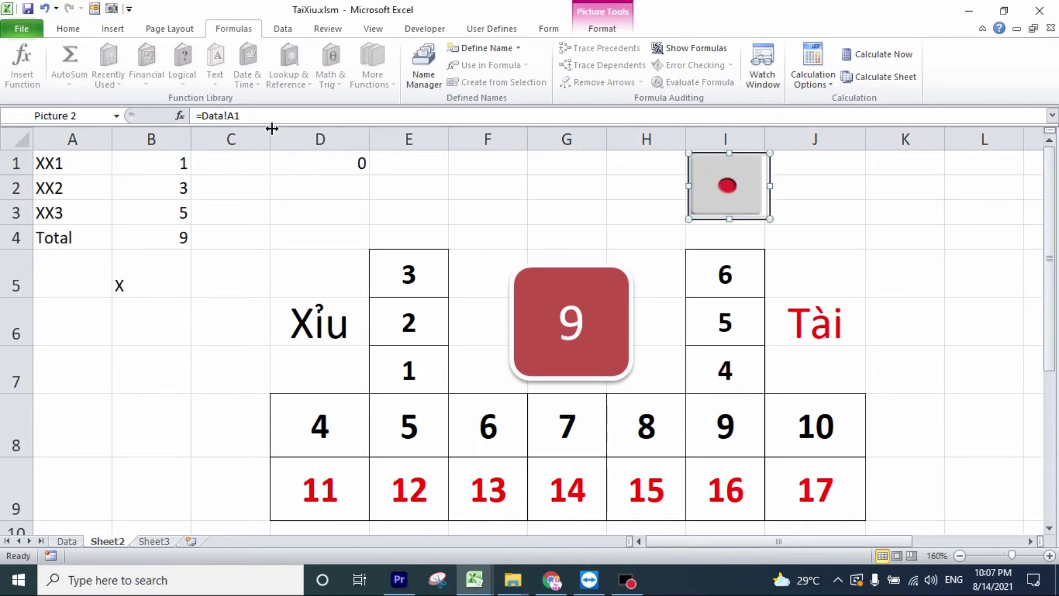
pyautogui.click(244, 115)
pyautogui.click(232, 113)
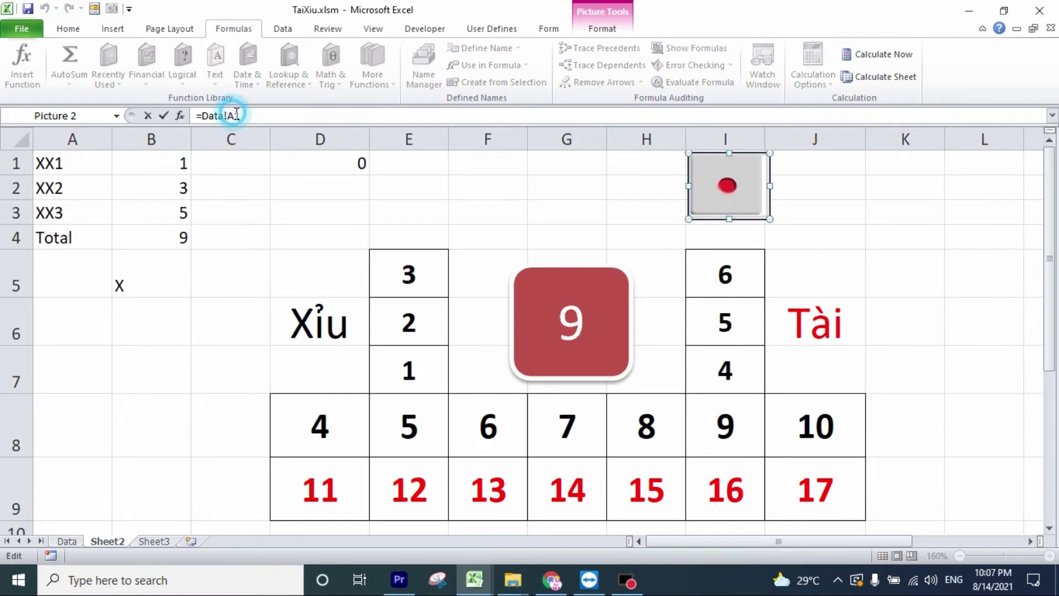
pyautogui.click(245, 117)
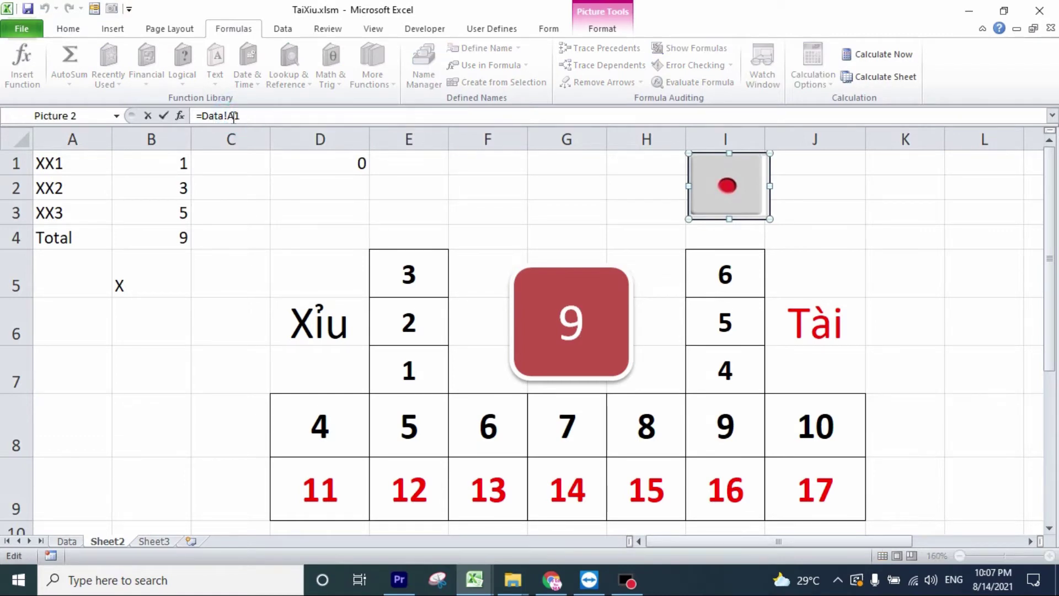
pyautogui.click(234, 116)
# Build the formula ="Data!A"&$B$1 with an absolute reference to B1.
pyautogui.write('"')
pyautogui.click(202, 115)
pyautogui.write('"')
pyautogui.doubleClick(246, 115)
pyautogui.click(162, 163)
pyautogui.press('F4')
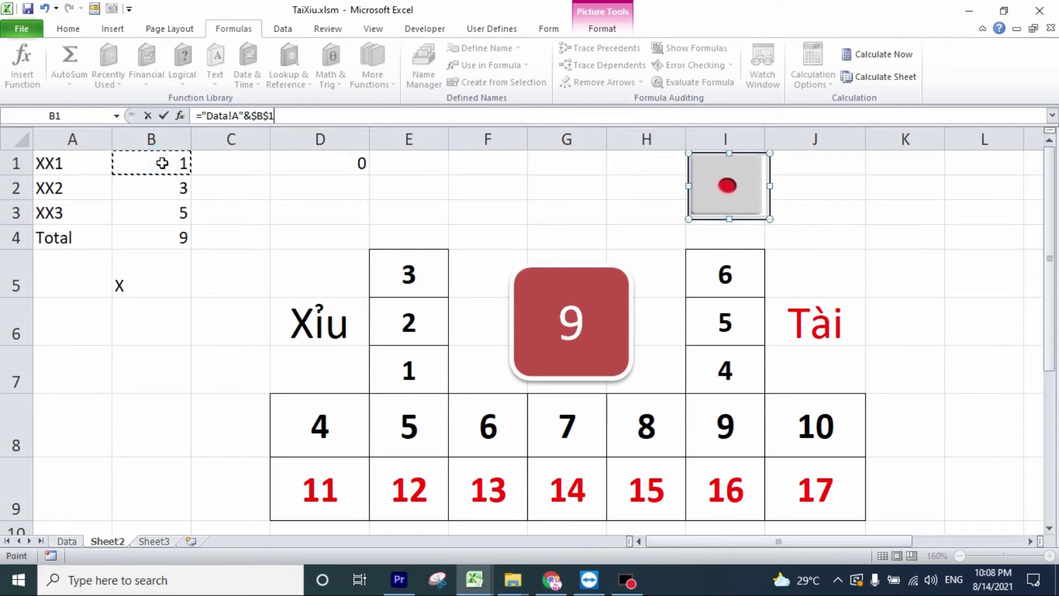
pyautogui.press('Return')
pyautogui.press('Return')
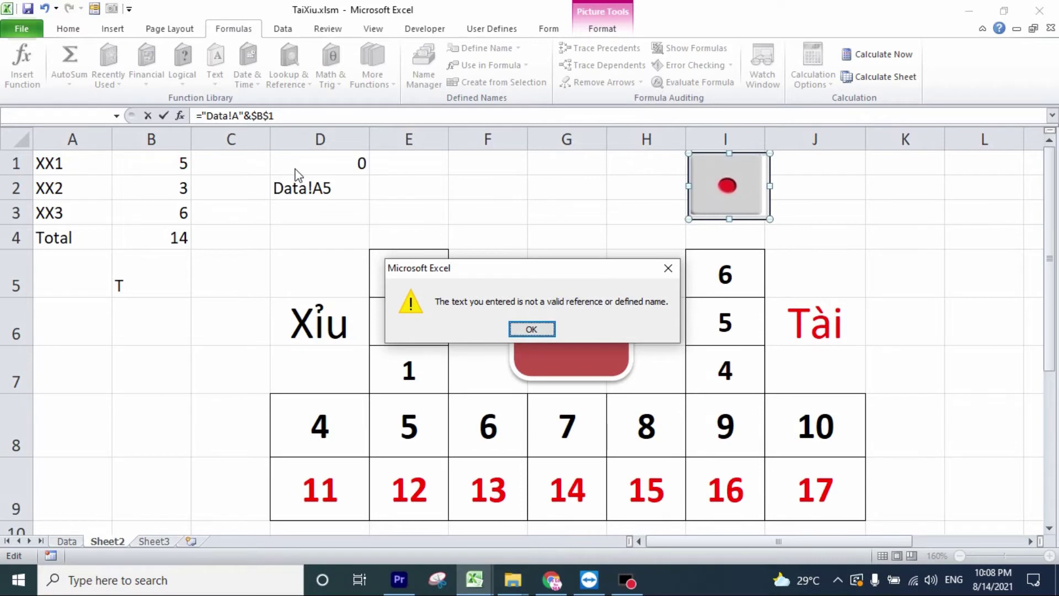
# Dismiss the invalid reference error and add the missing quote so D2 shows Data!A5.
pyautogui.click(532, 330)
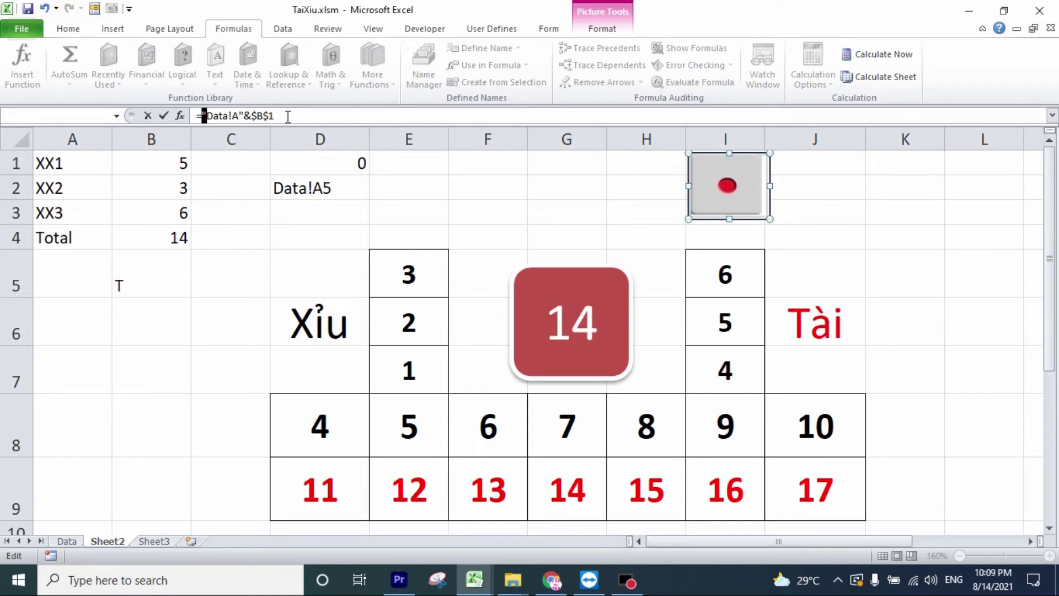
pyautogui.write('"')
pyautogui.hotkey('shift', 'End')
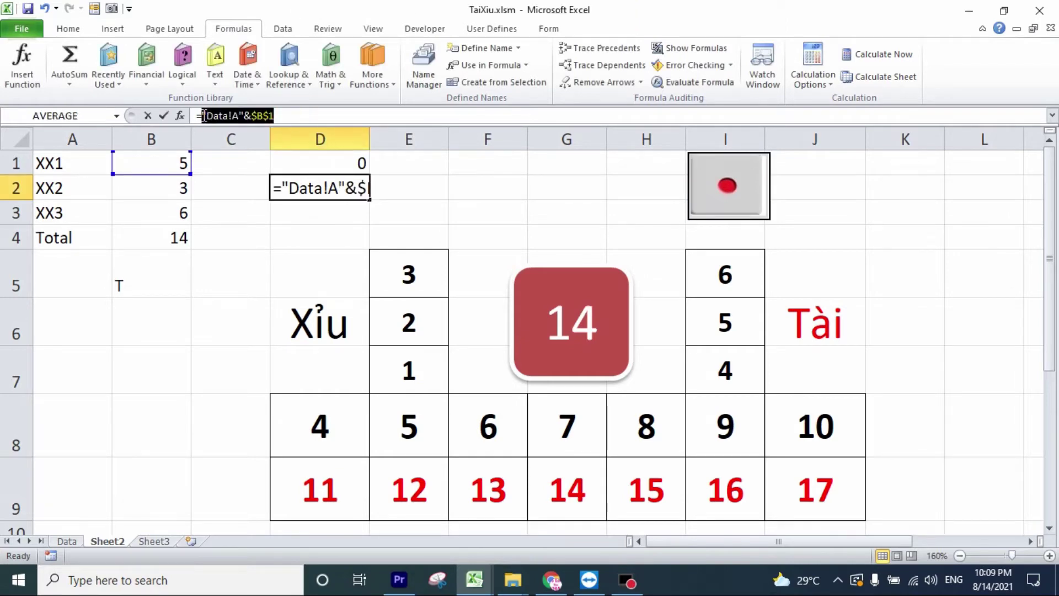
pyautogui.click(164, 115)
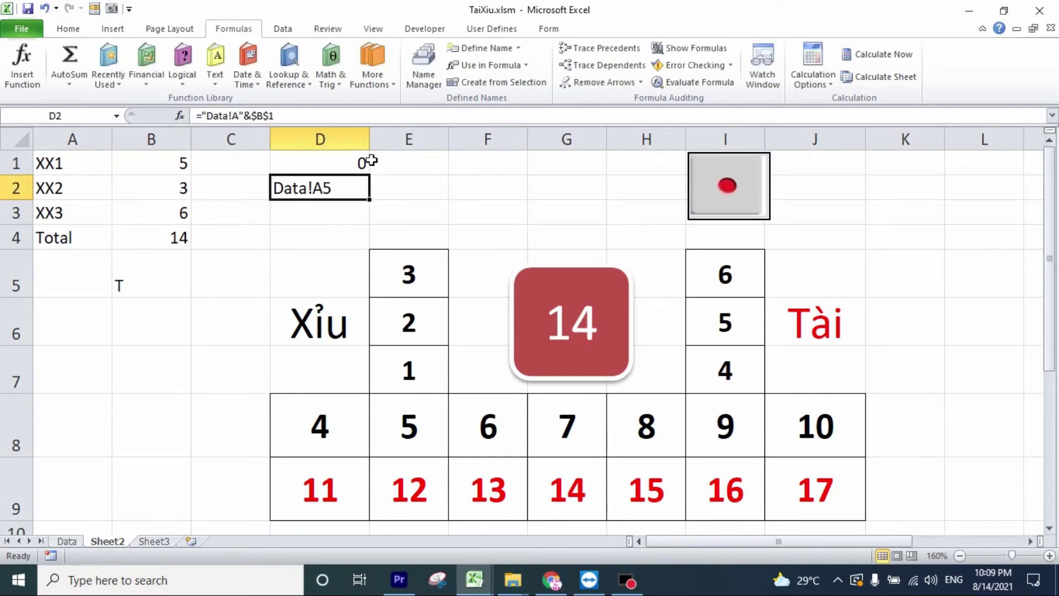
# Create the name Dice1 referring to =INDIRECT("Data!A"&$B$1) in Name Manager.
pyautogui.click(428, 82)
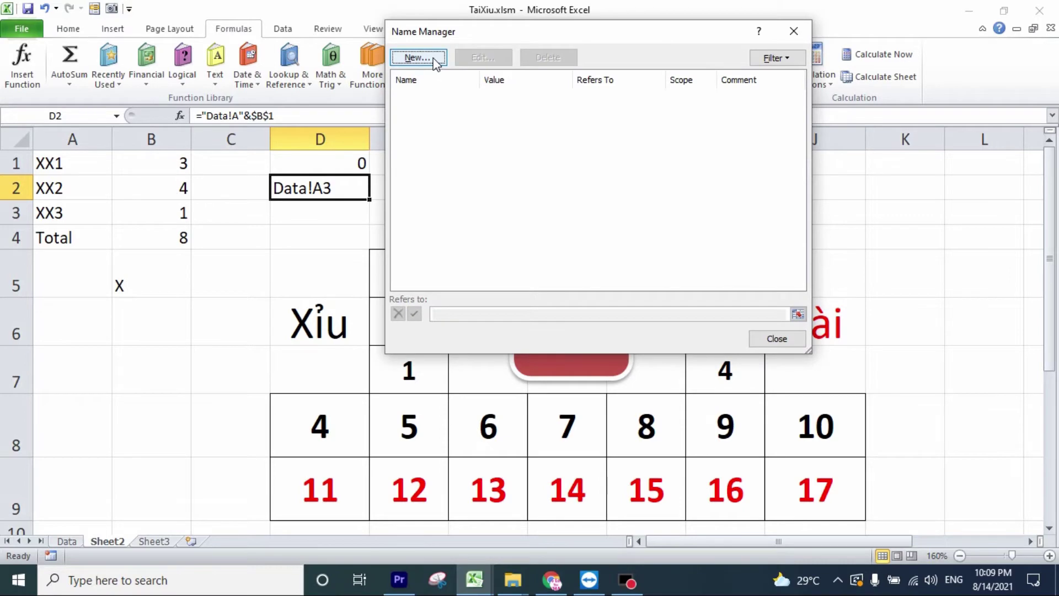
pyautogui.click(435, 60)
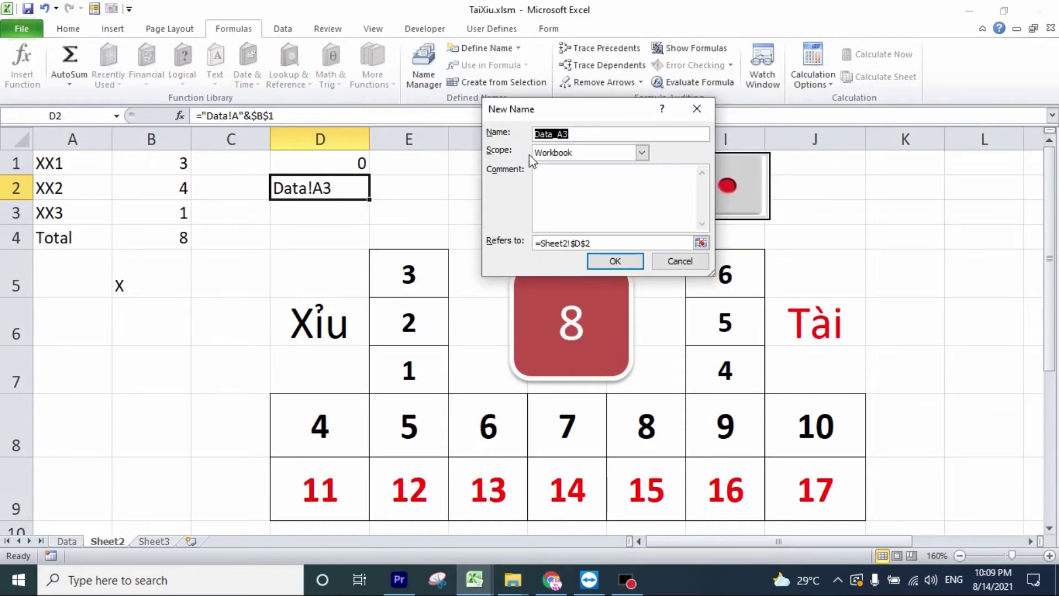
pyautogui.write('Dice1')
pyautogui.moveTo(603, 242); pyautogui.dragTo(465, 241)
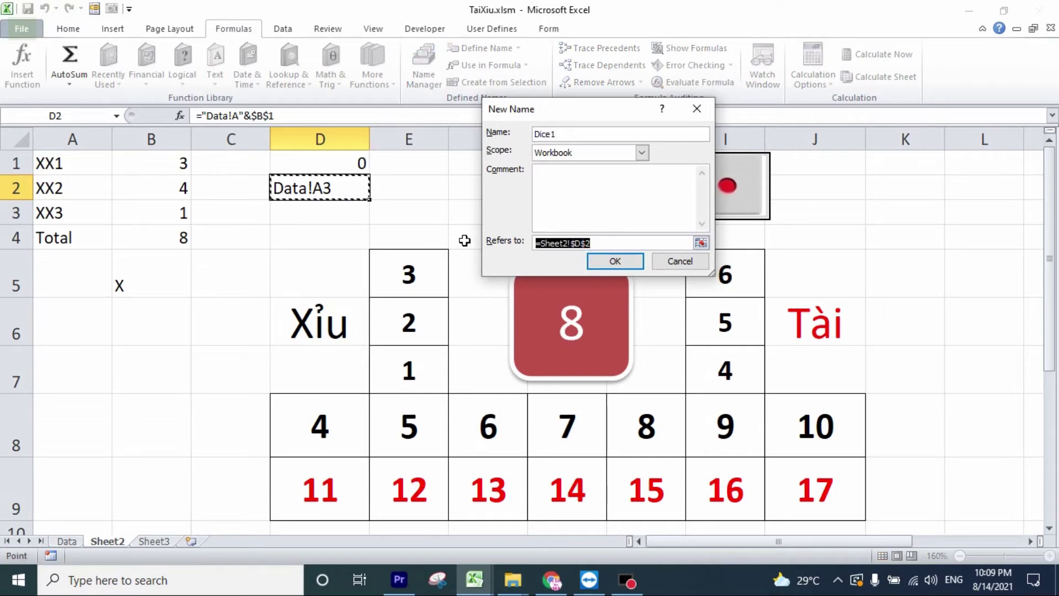
pyautogui.rightClick(538, 243)
pyautogui.click(524, 284)
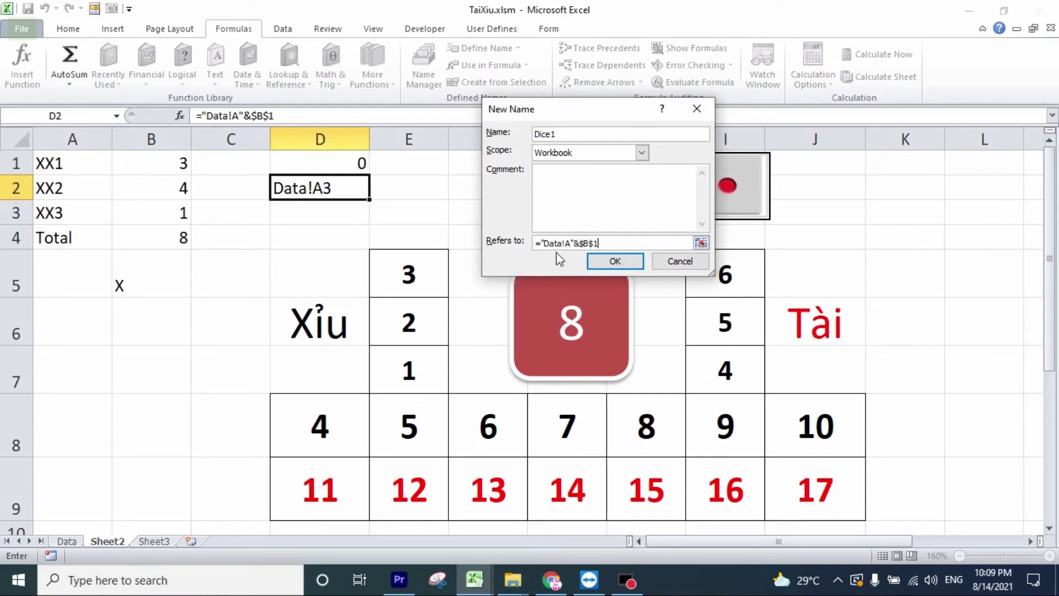
pyautogui.click(542, 244)
pyautogui.write('INd')
pyautogui.write('irect(')
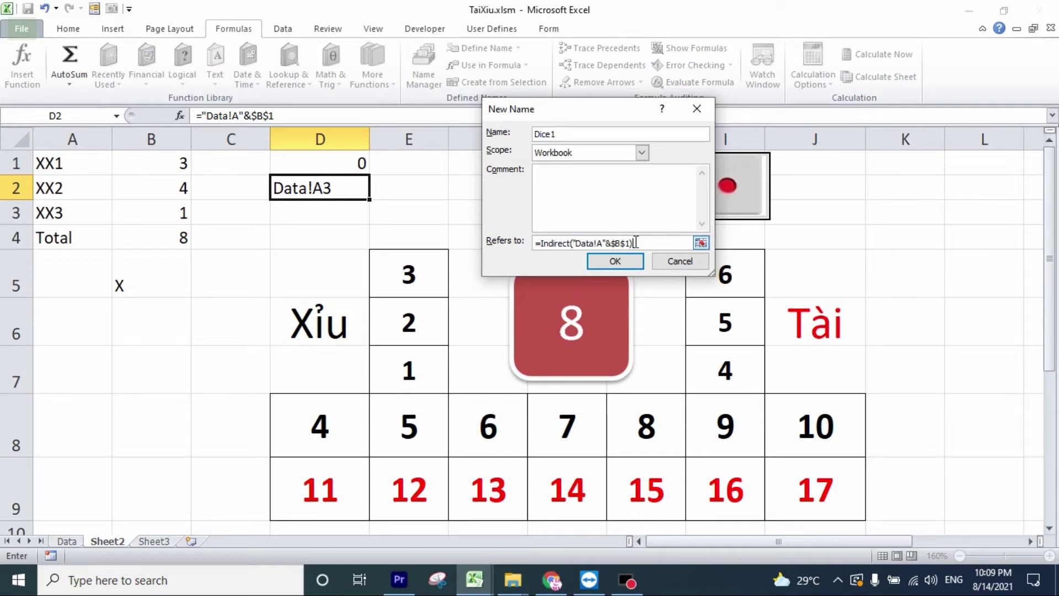
pyautogui.click(614, 261)
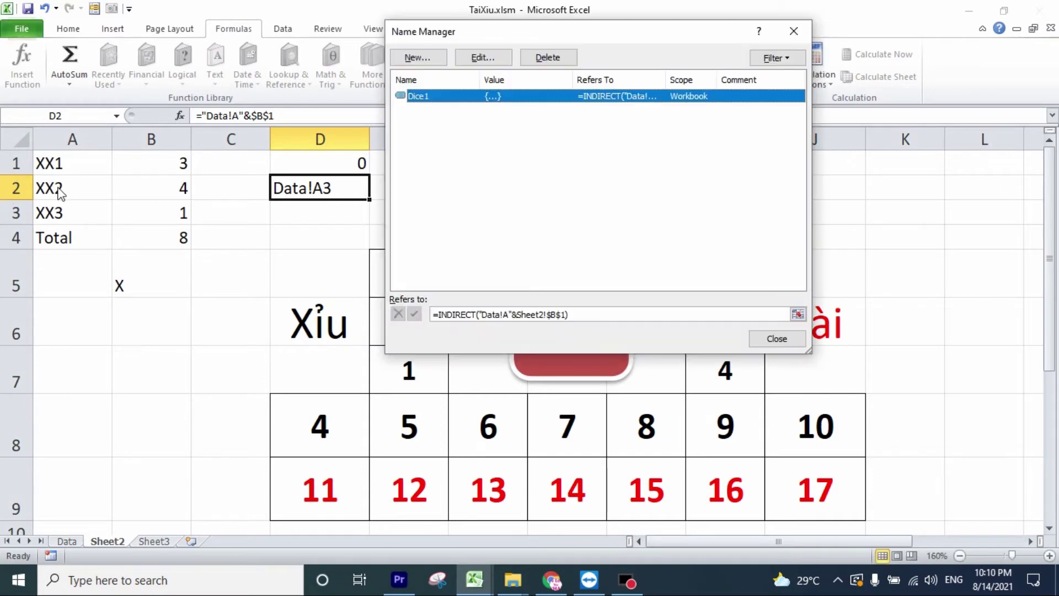
# Add a new INDIRECT name that fetches the Data!A cell chosen by B2.
pyautogui.click(418, 57)
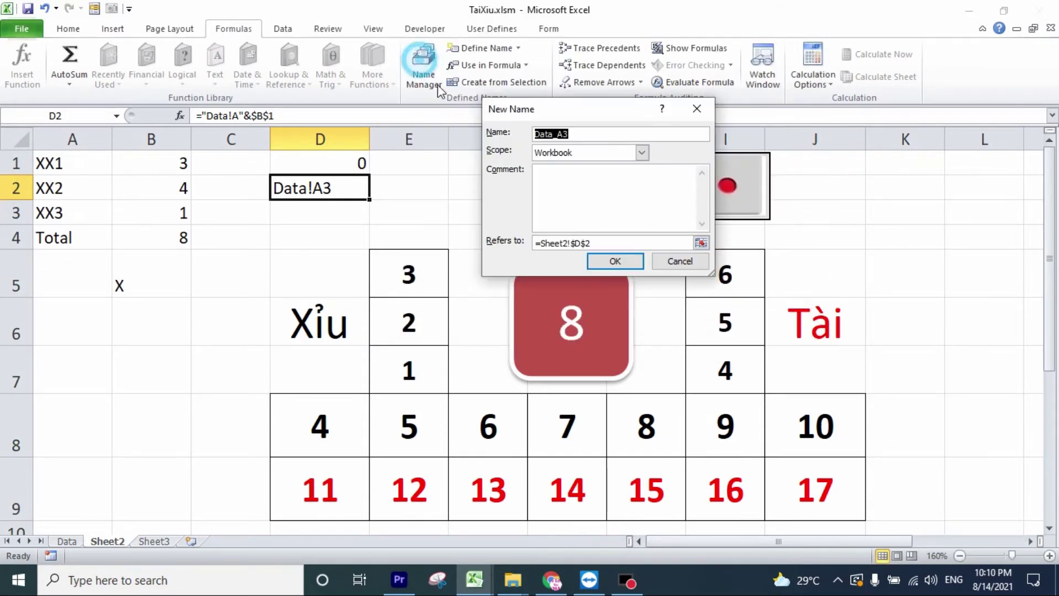
pyautogui.write('Dice')
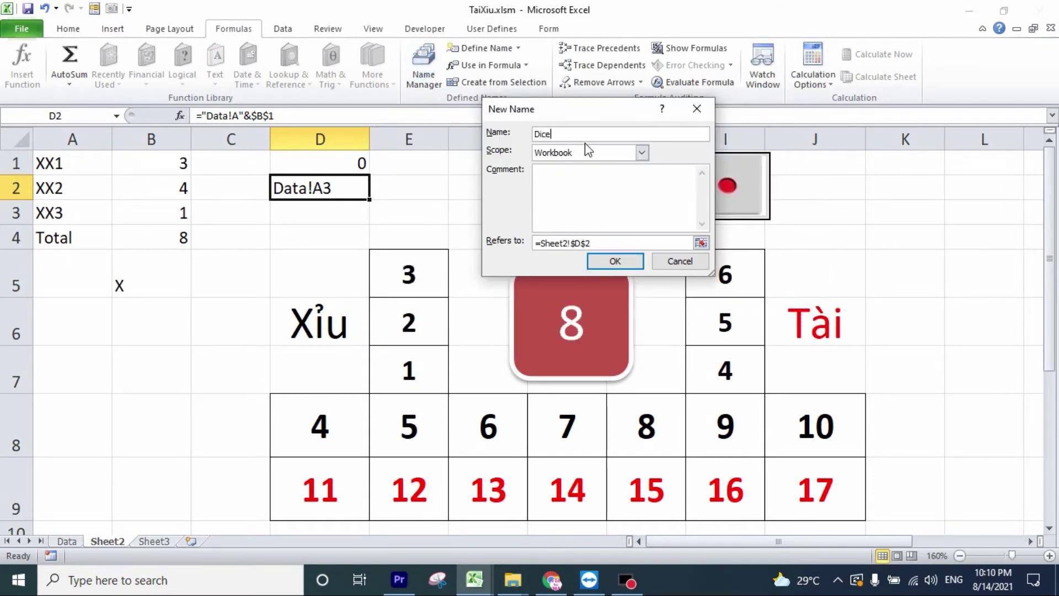
pyautogui.write('3')
pyautogui.click(573, 243)
pyautogui.hotkey('ctrl', 'v')
pyautogui.write('Indirect(')
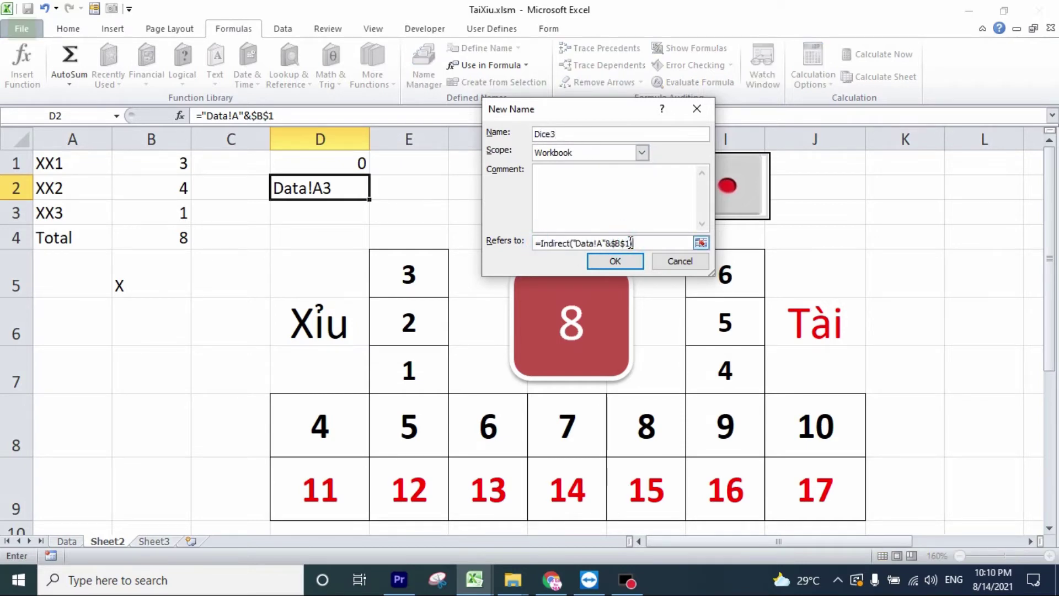
pyautogui.click(654, 238)
pyautogui.click(645, 241)
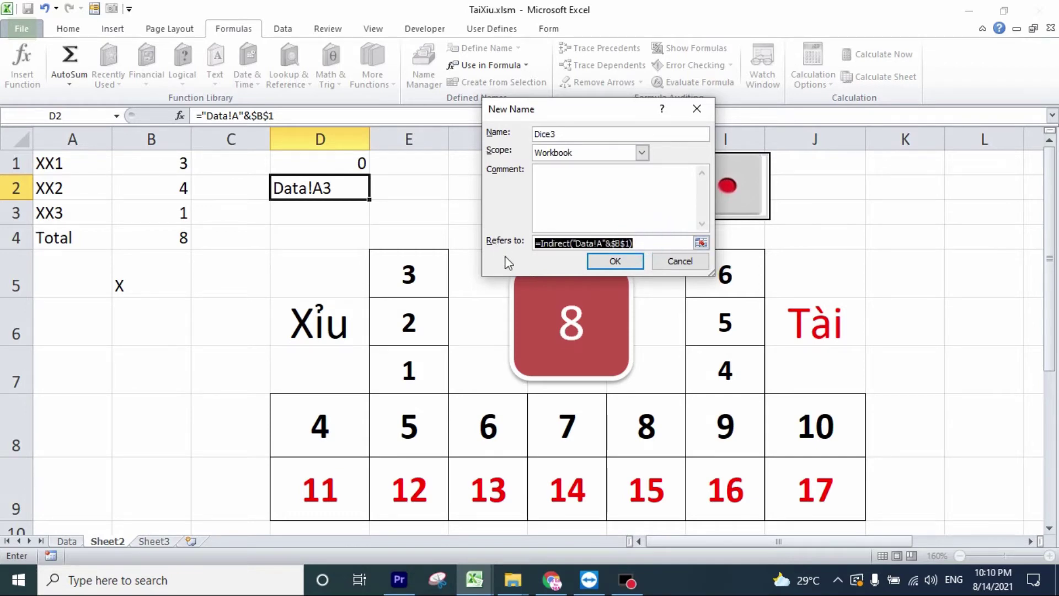
pyautogui.click(625, 263)
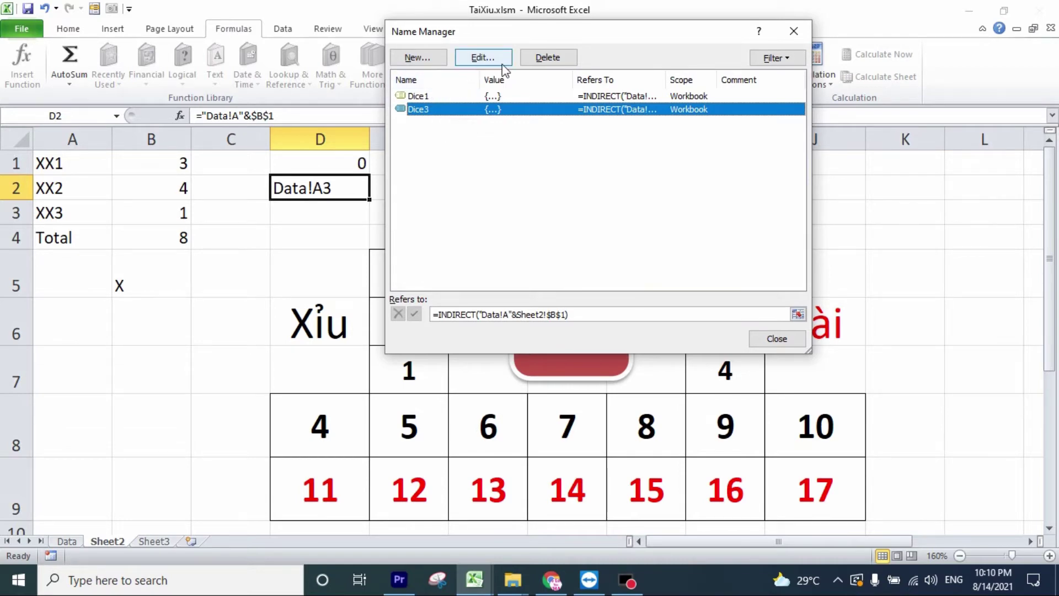
# Rename that entry to Dice2 and add the missing closing parenthesis to its formula.
pyautogui.click(460, 96)
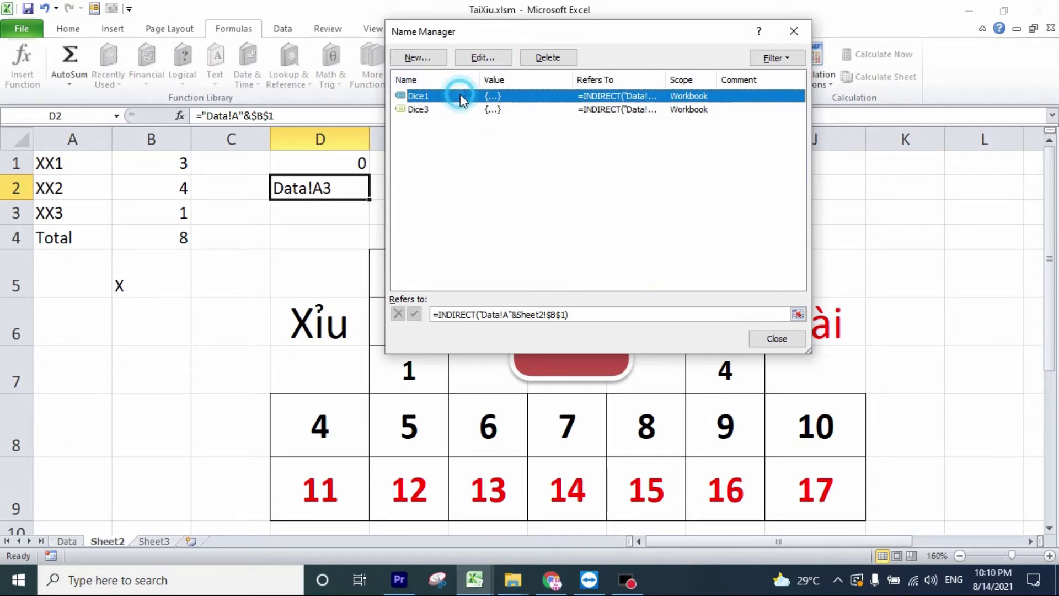
pyautogui.click(454, 108)
pyautogui.click(483, 57)
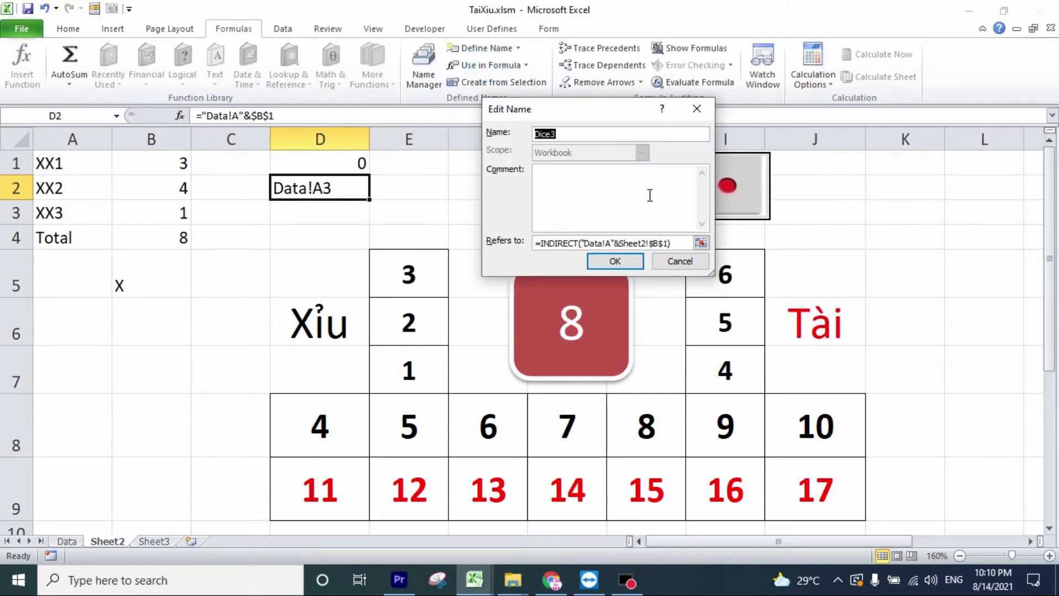
pyautogui.click(563, 134)
pyautogui.click(666, 243)
pyautogui.write(')')
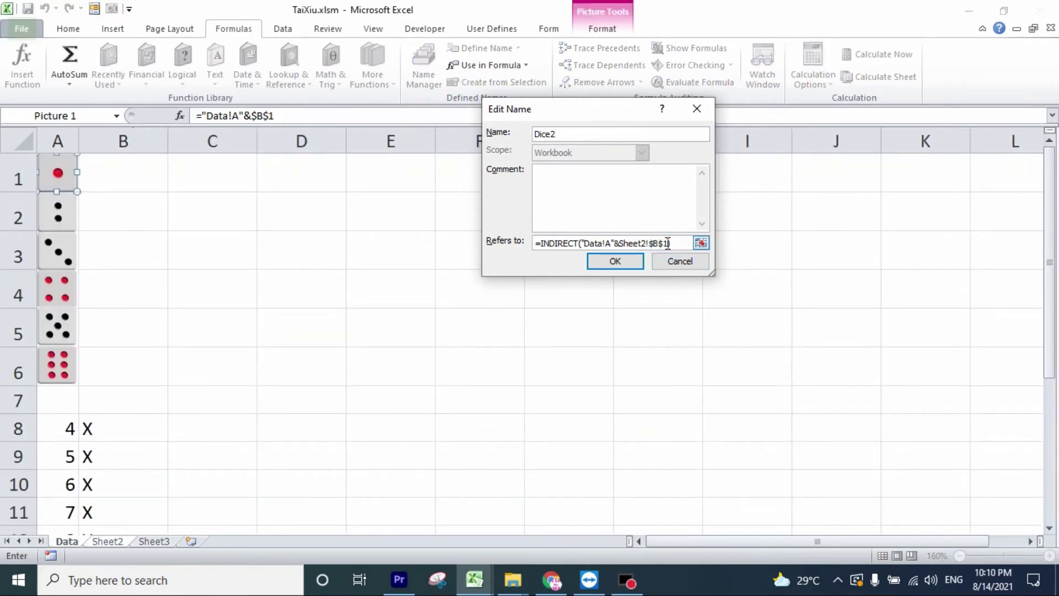
pyautogui.click(610, 260)
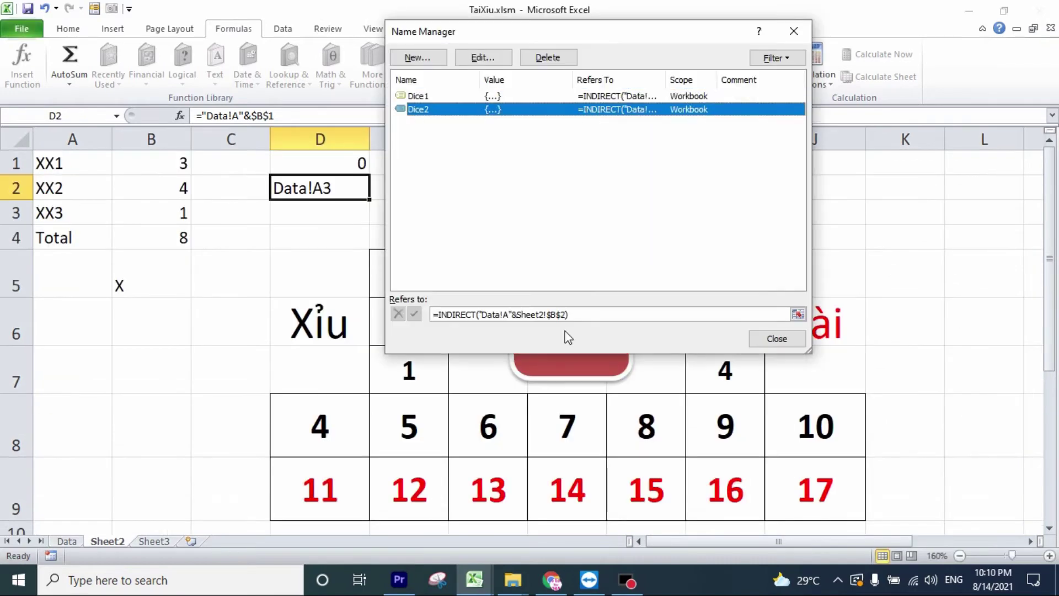
# Define Dice3 as =INDIRECT("Data!A"&$B$3) and close Name Manager.
pyautogui.click(418, 57)
pyautogui.write('Dice3')
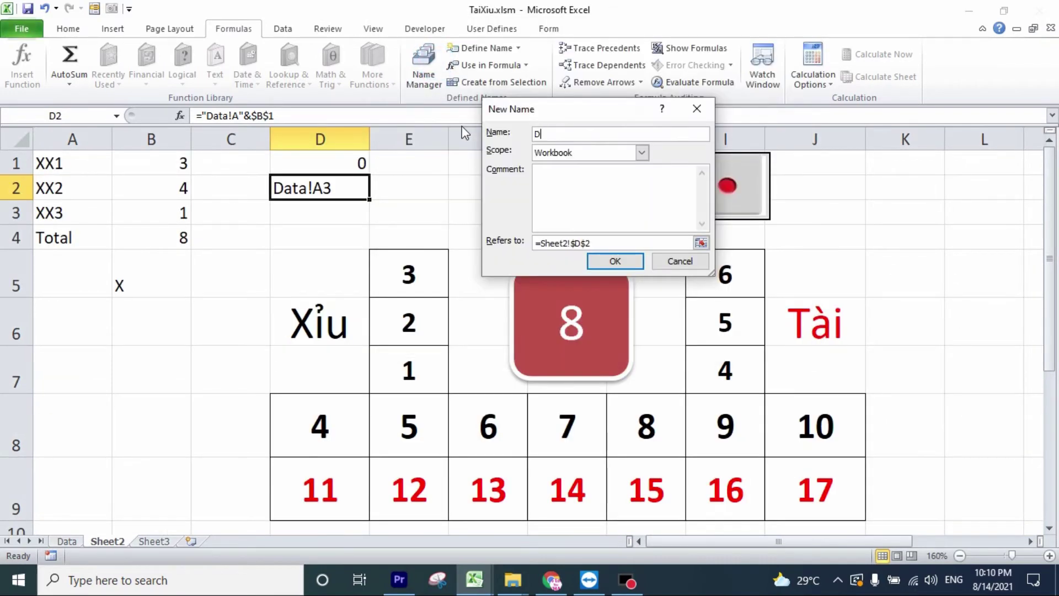
pyautogui.click(614, 242)
pyautogui.hotkey('ctrl', 'v')
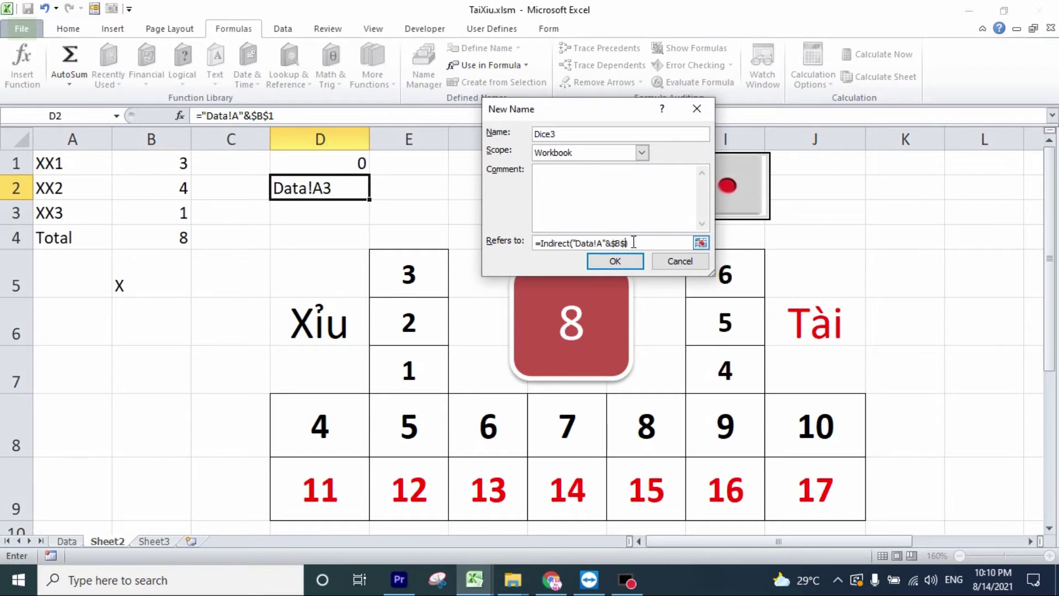
pyautogui.click(618, 261)
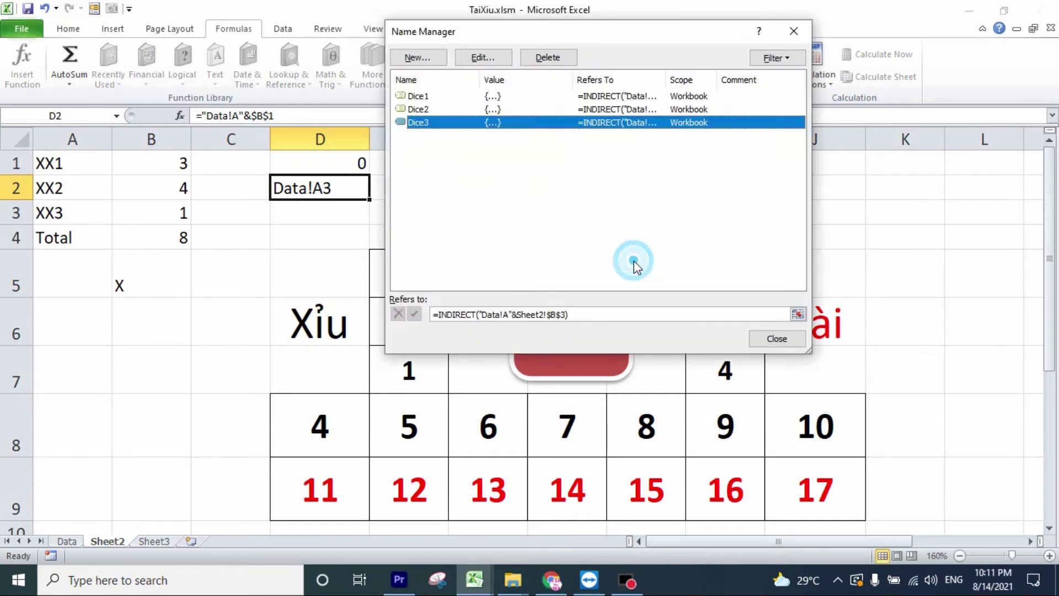
pyautogui.click(777, 338)
pyautogui.click(746, 193)
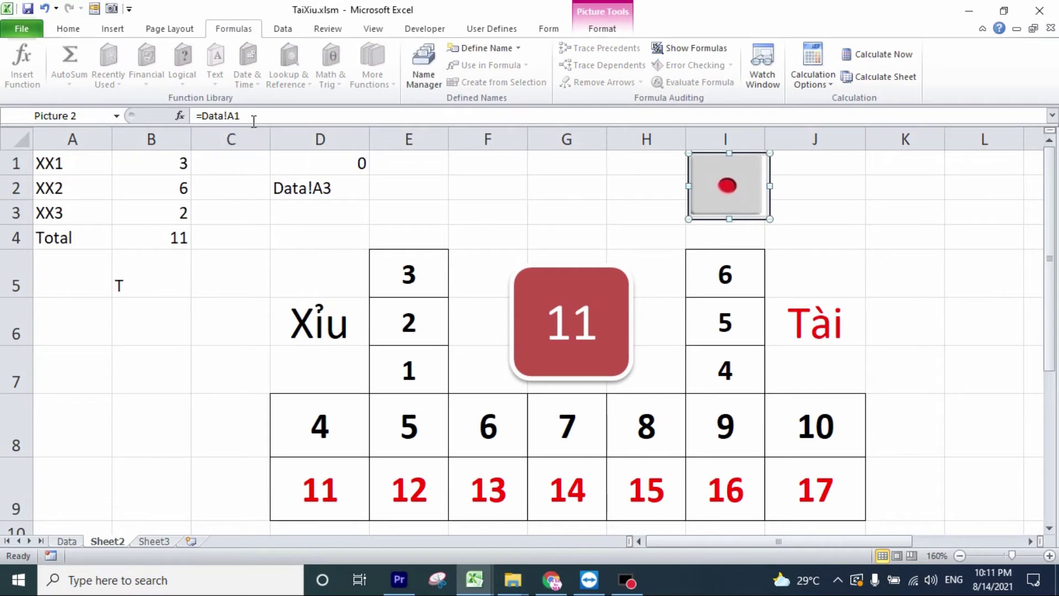
# Link the die picture in column I to the name Dice3.
pyautogui.moveTo(253, 115); pyautogui.dragTo(127, 114)
pyautogui.write('=dice')
pyautogui.press('Down')
pyautogui.press('Down')
pyautogui.press('Tab')
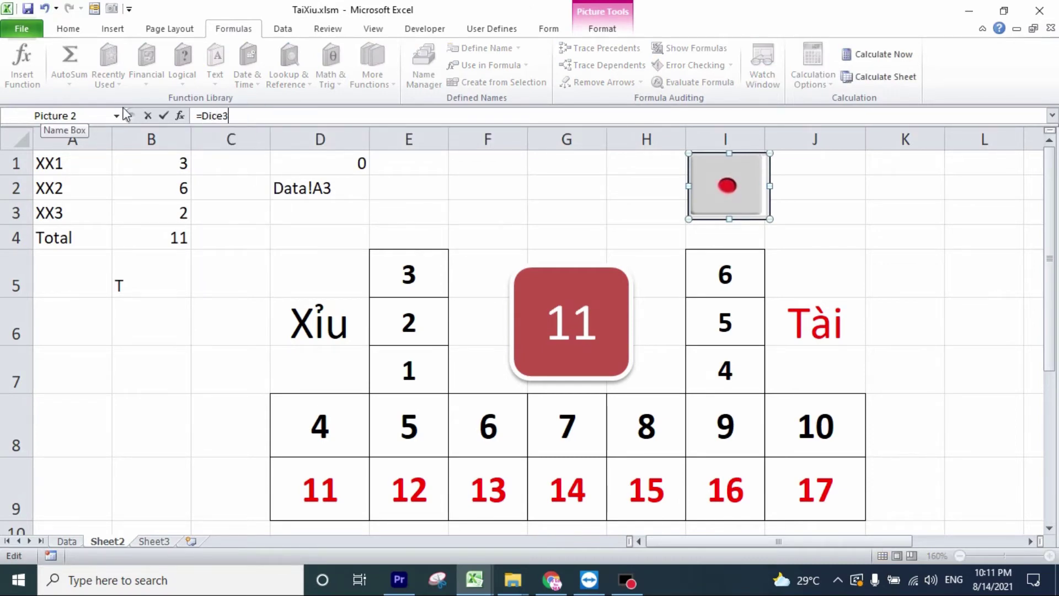
pyautogui.press('Return')
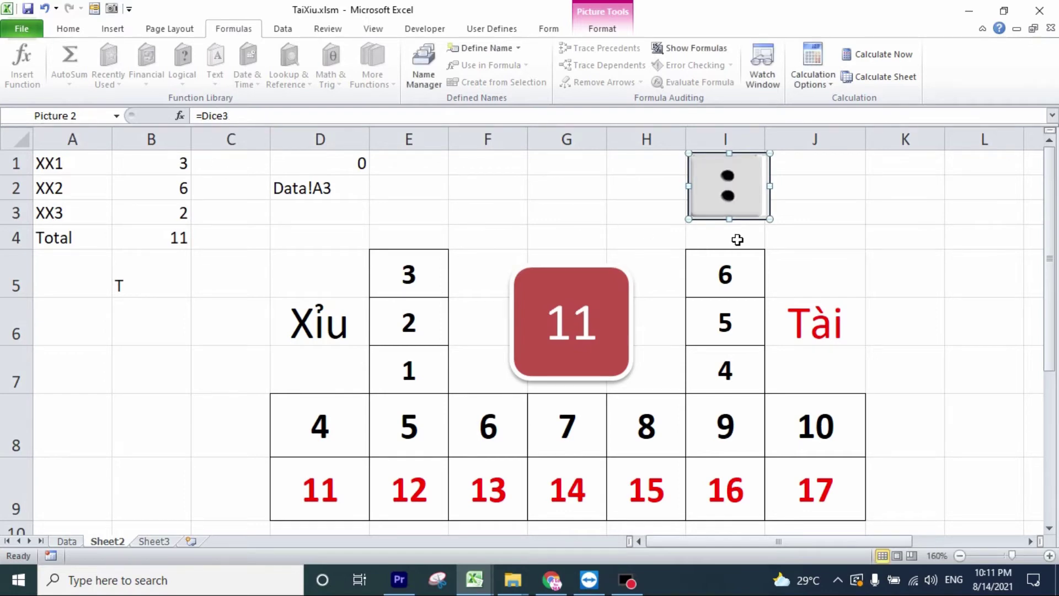
pyautogui.click(12, 211)
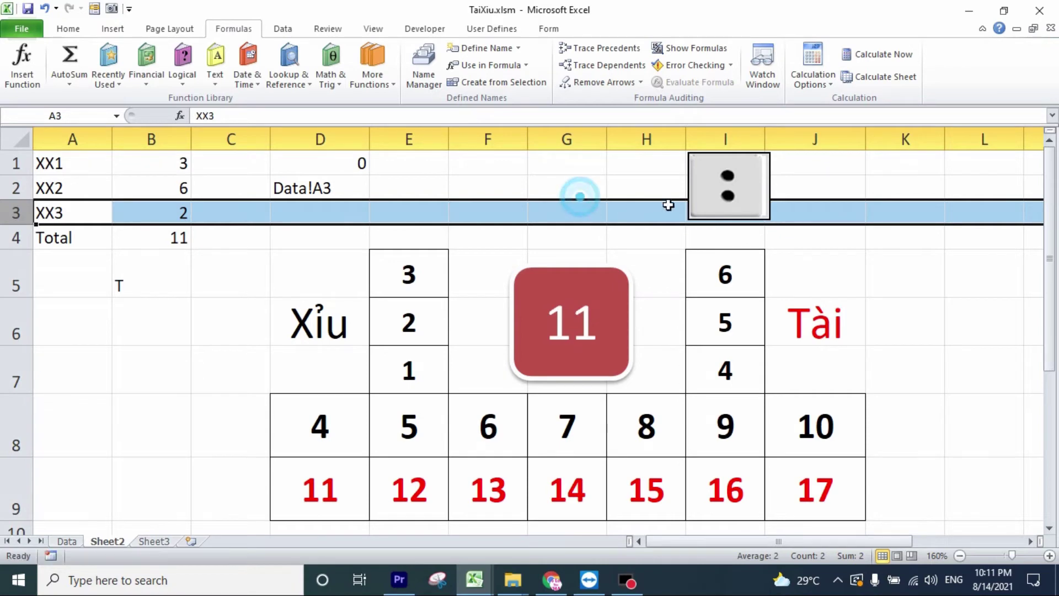
# Copy the die picture over column G and link the copy to Dice2.
pyautogui.click(737, 200)
pyautogui.hotkey('ctrl', 'c')
pyautogui.hotkey('ctrl', 'v')
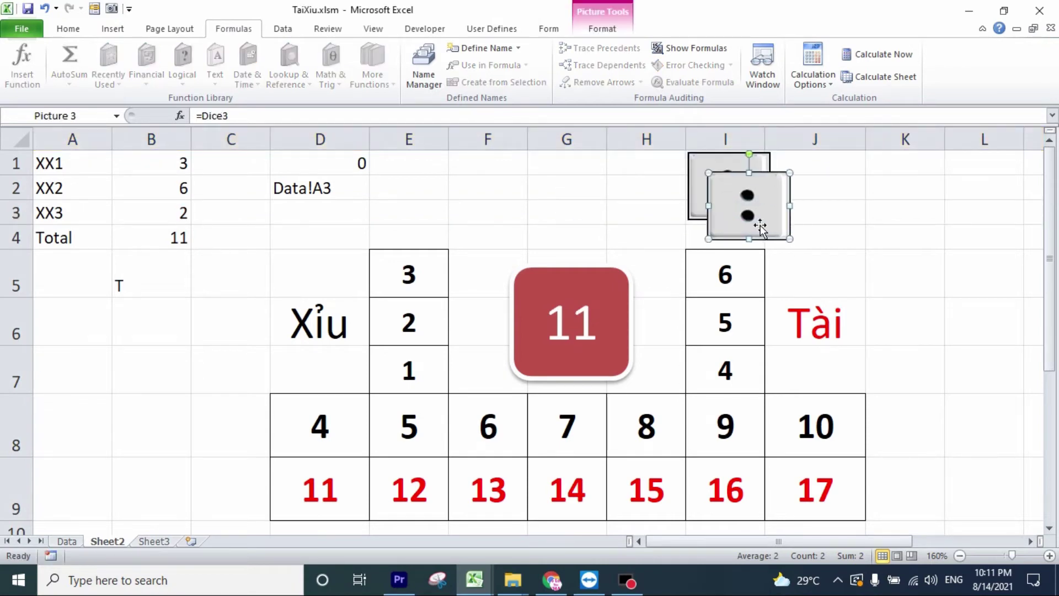
pyautogui.moveTo(753, 213); pyautogui.dragTo(570, 193)
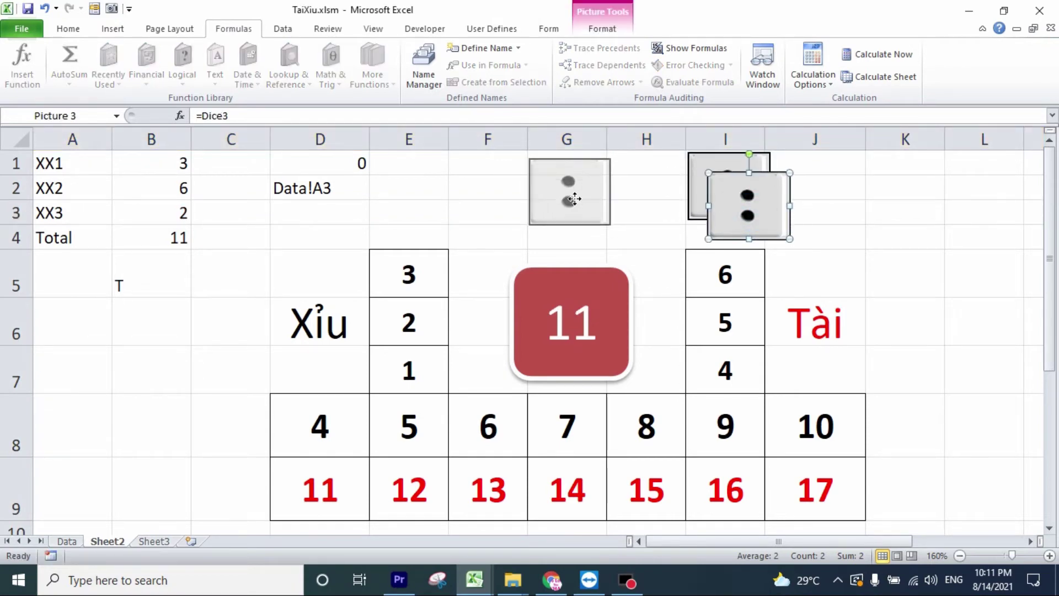
pyautogui.click(246, 114)
pyautogui.press('BackSpace')
pyautogui.write('2')
pyautogui.press('Return')
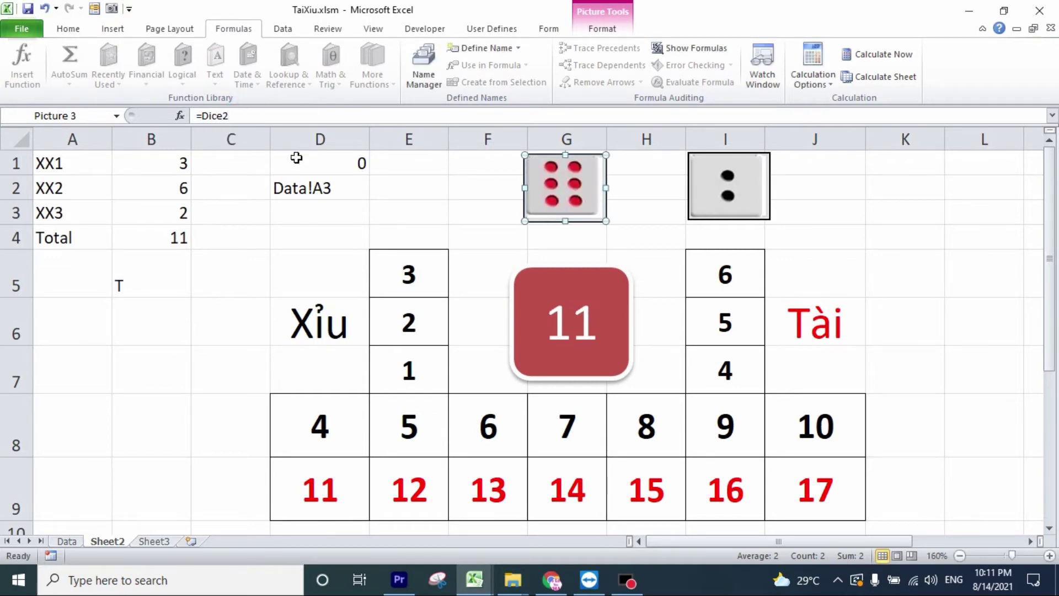
# Place a third die picture in column E linked to Dice1, then recalculate.
pyautogui.moveTo(566, 190); pyautogui.dragTo(412, 187)
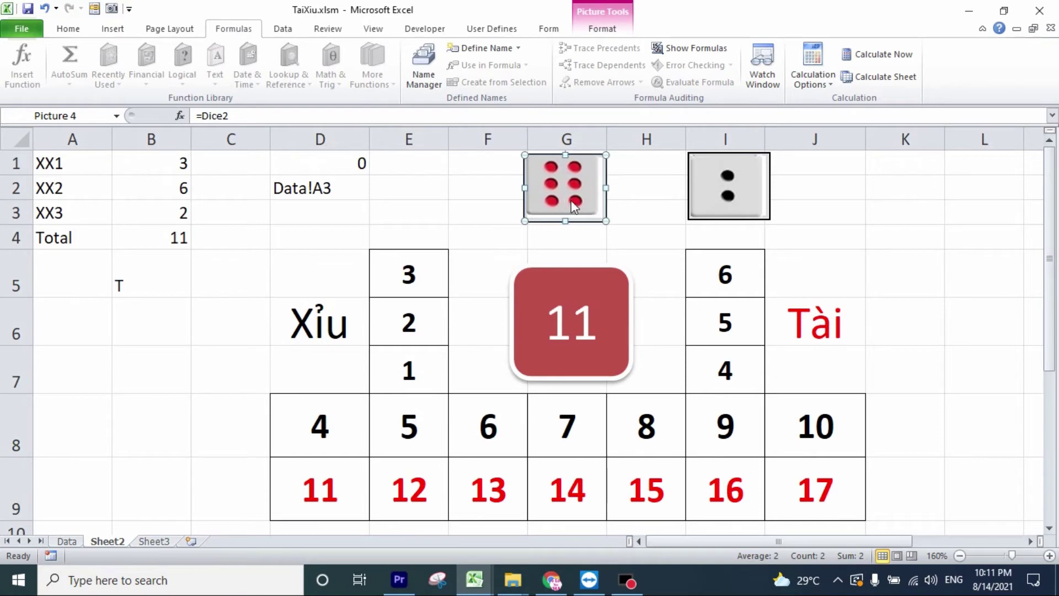
pyautogui.click(277, 114)
pyautogui.press('BackSpace')
pyautogui.write('1')
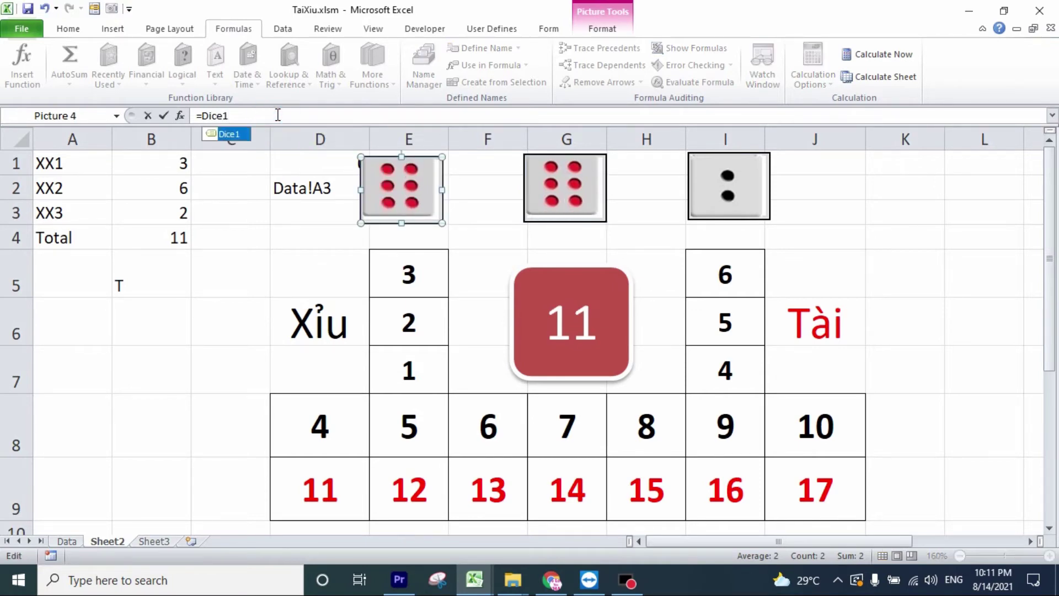
pyautogui.press('Return')
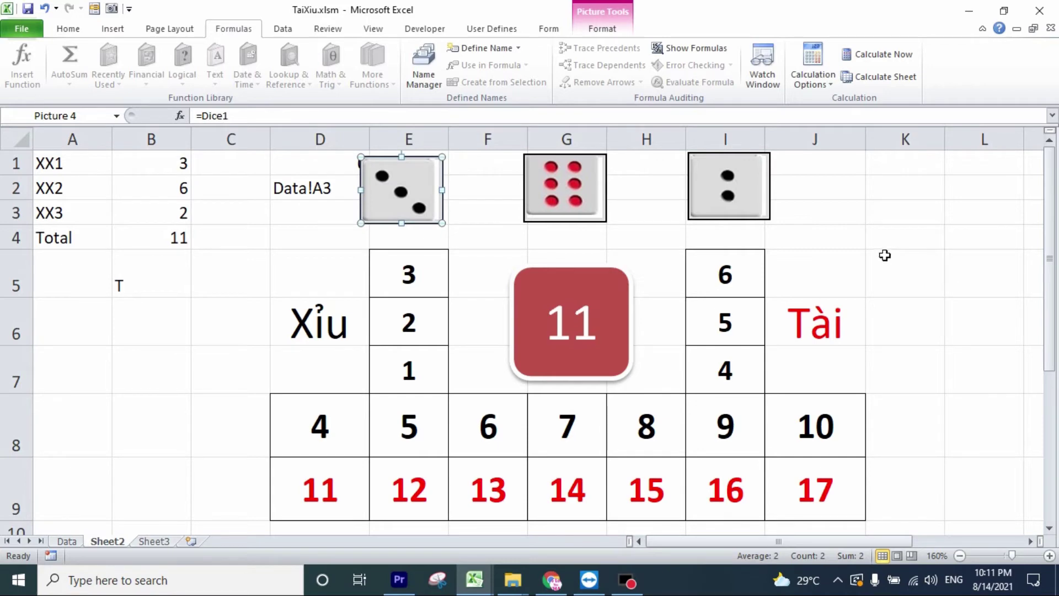
pyautogui.click(894, 55)
# Reroll five times to dice 3, 4 and 2, and confirm the centre shape's =$B$4 shows 9.
pyautogui.click(893, 55)
pyautogui.click(894, 56)
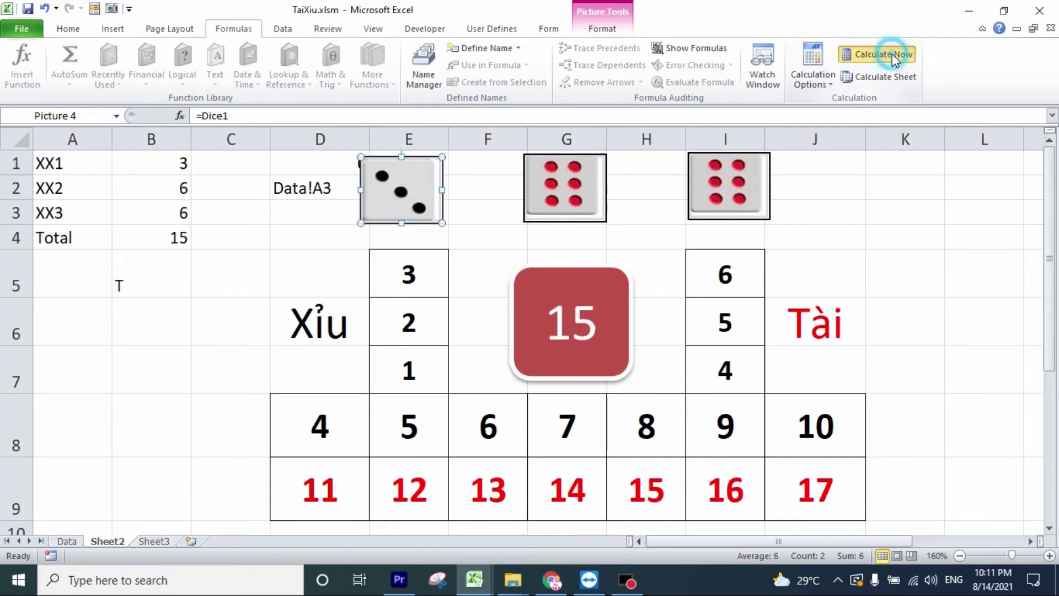
pyautogui.click(891, 54)
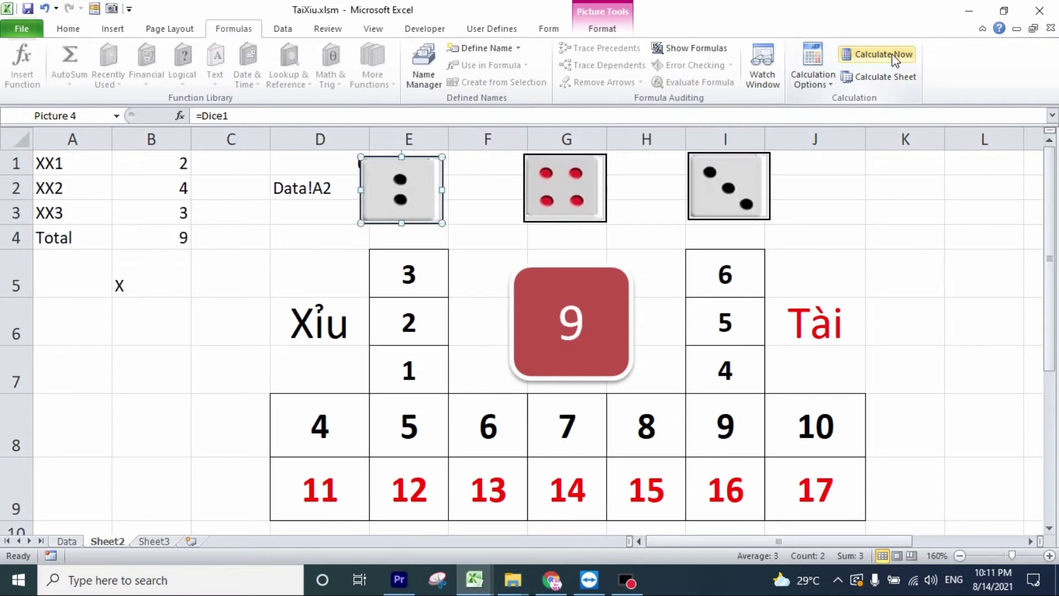
pyautogui.click(892, 54)
pyautogui.click(892, 54)
pyautogui.click(720, 370)
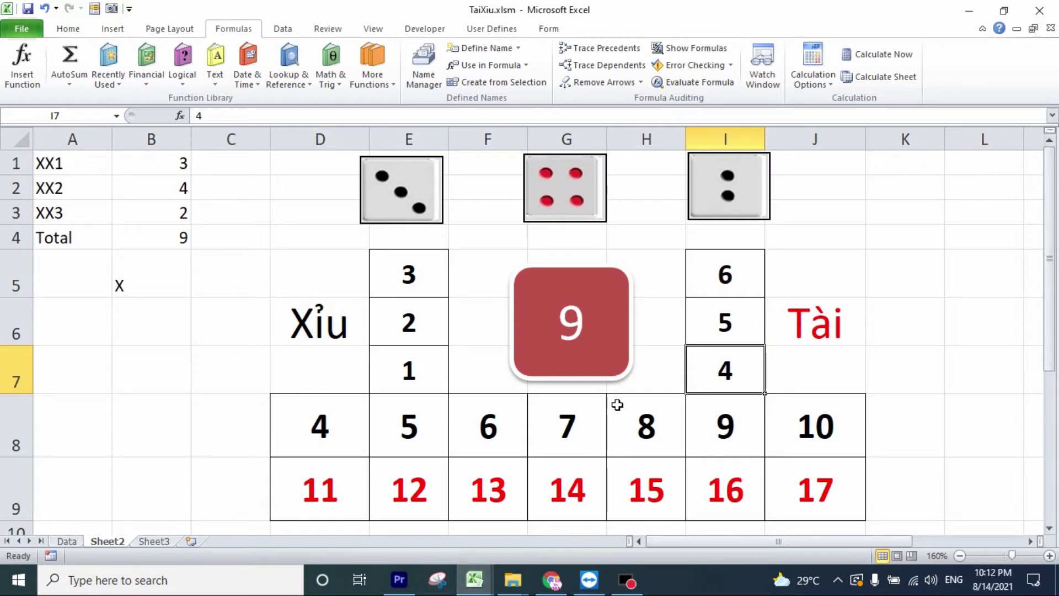
pyautogui.click(580, 324)
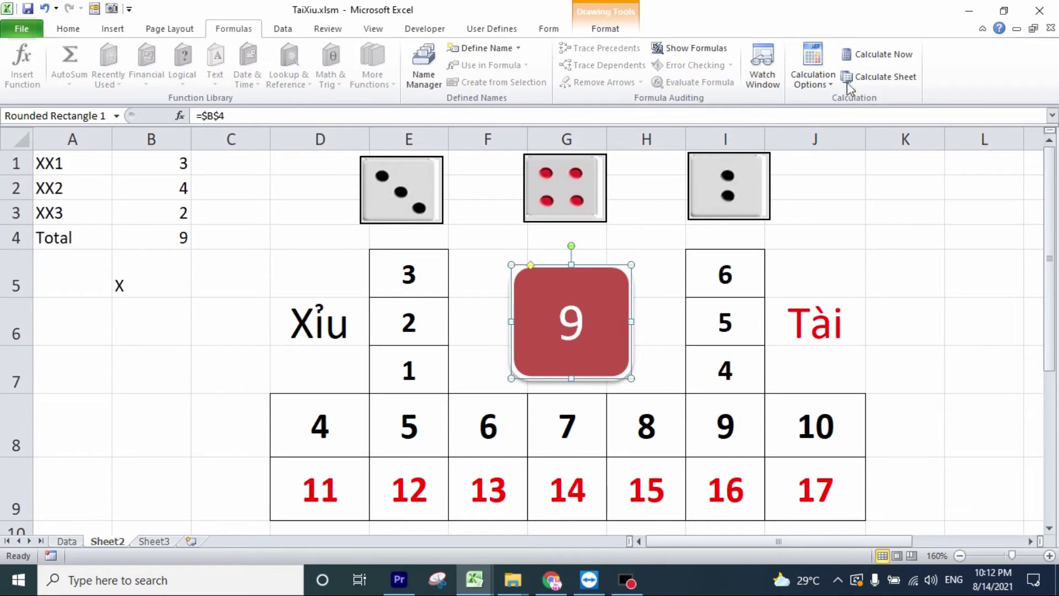
pyautogui.click(912, 280)
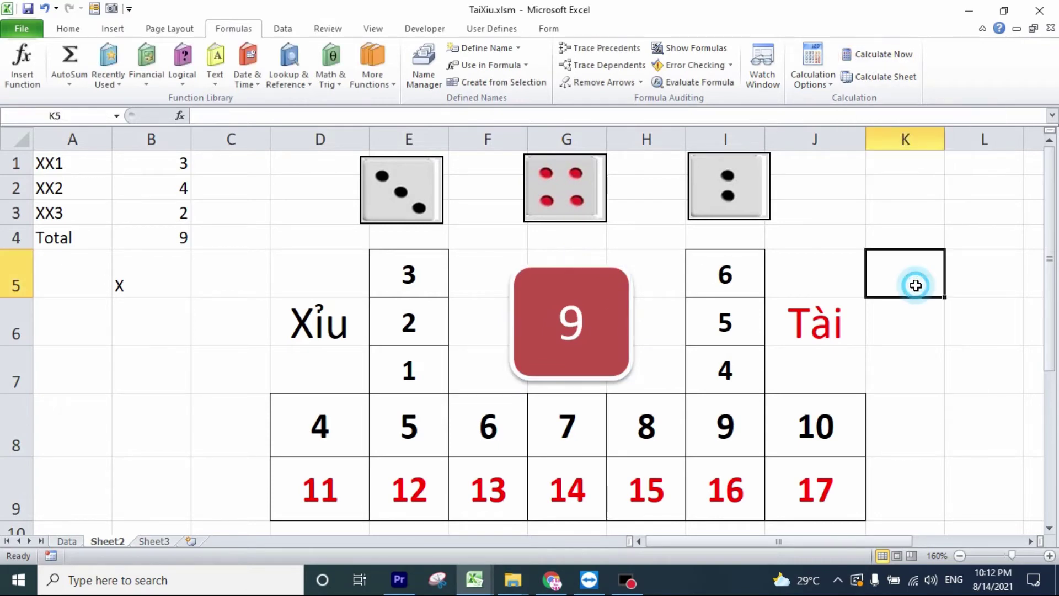
# Record a macro named Macro4 that runs Calculate Now to reroll the dice.
pyautogui.click(50, 556)
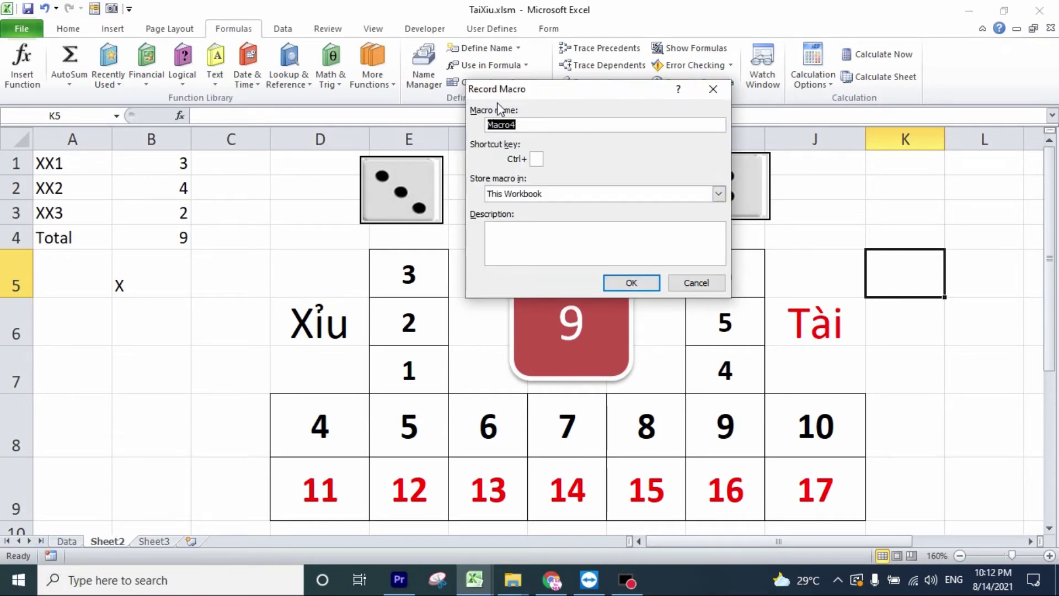
pyautogui.click(632, 283)
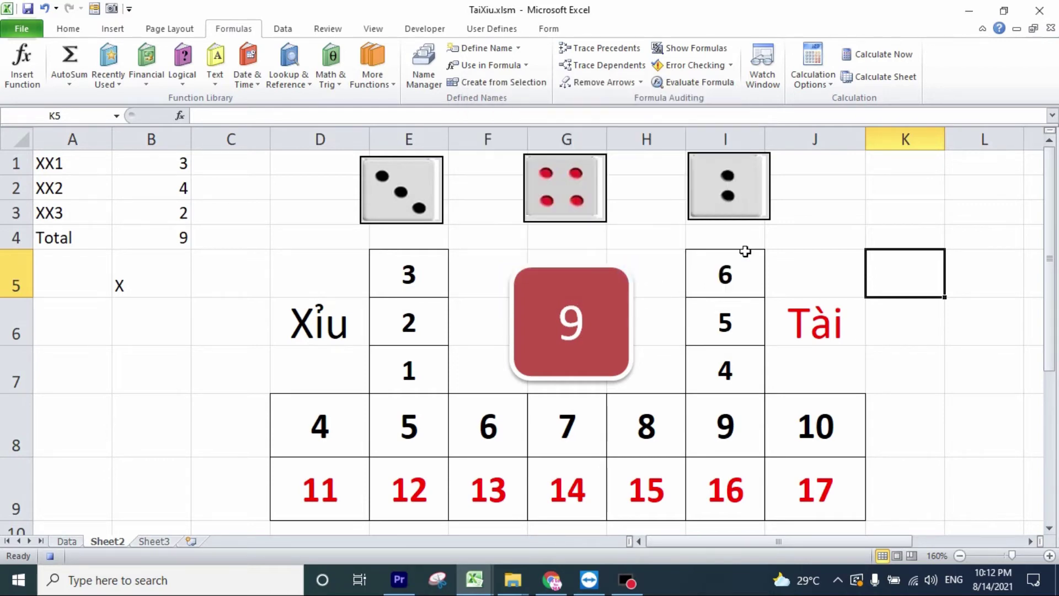
pyautogui.click(885, 55)
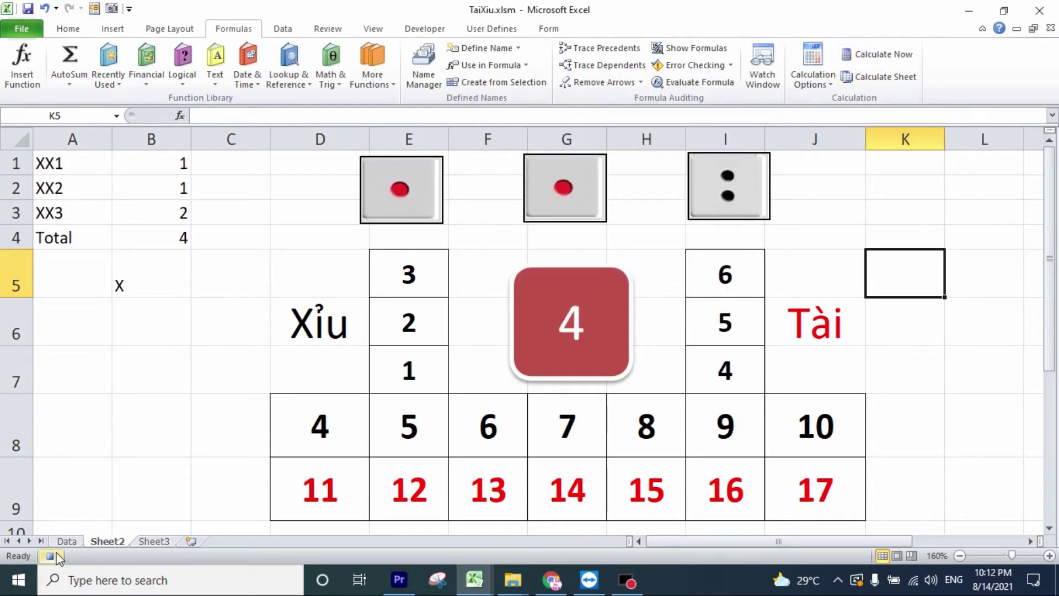
# Assign Macro4 to the centre rounded-rectangle total shape.
pyautogui.rightClick(625, 338)
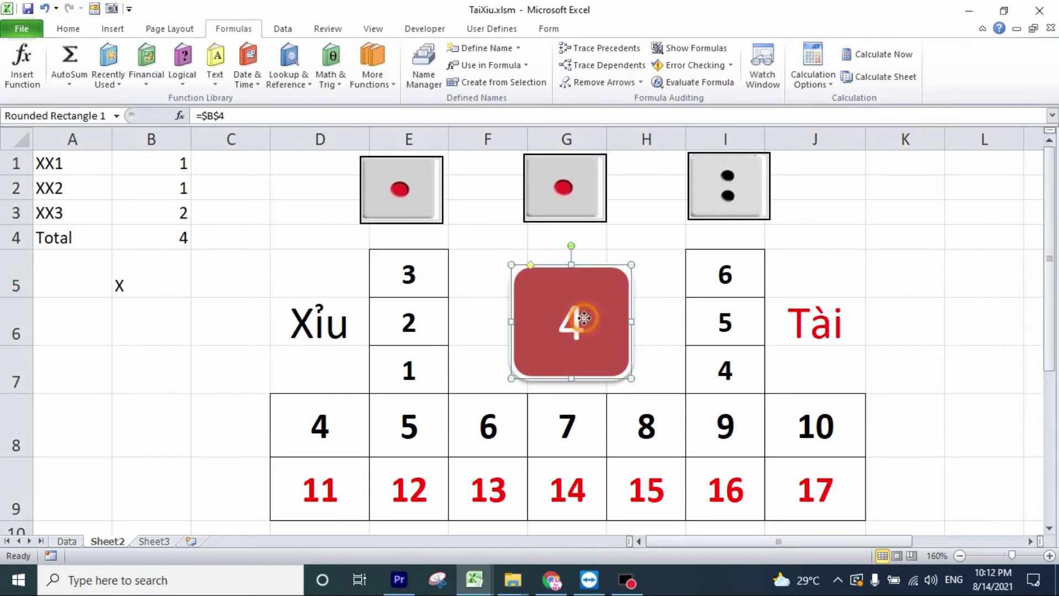
pyautogui.click(653, 254)
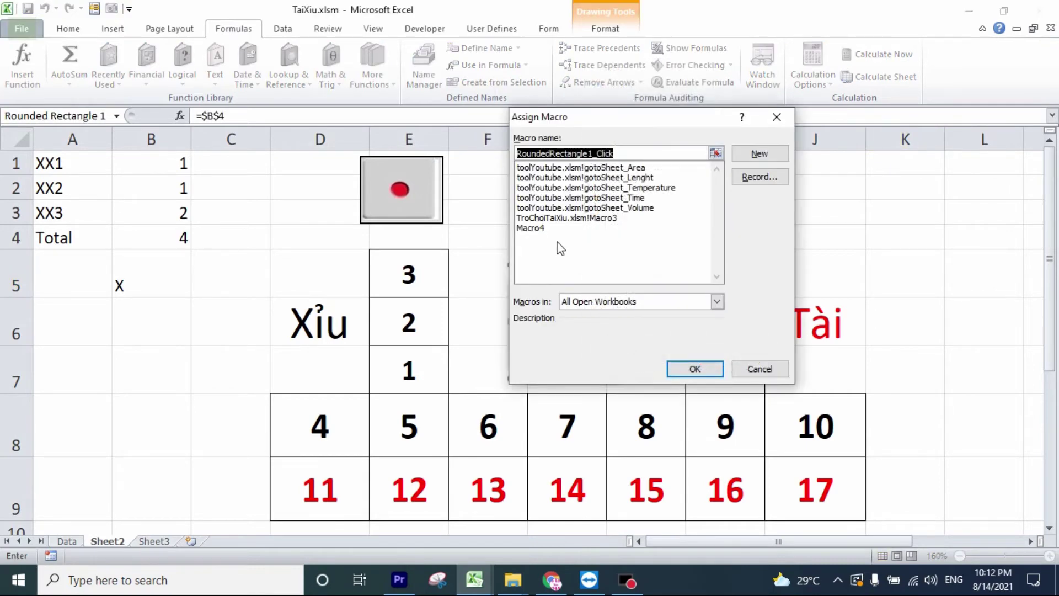
pyautogui.click(538, 227)
pyautogui.click(693, 367)
pyautogui.press('Escape')
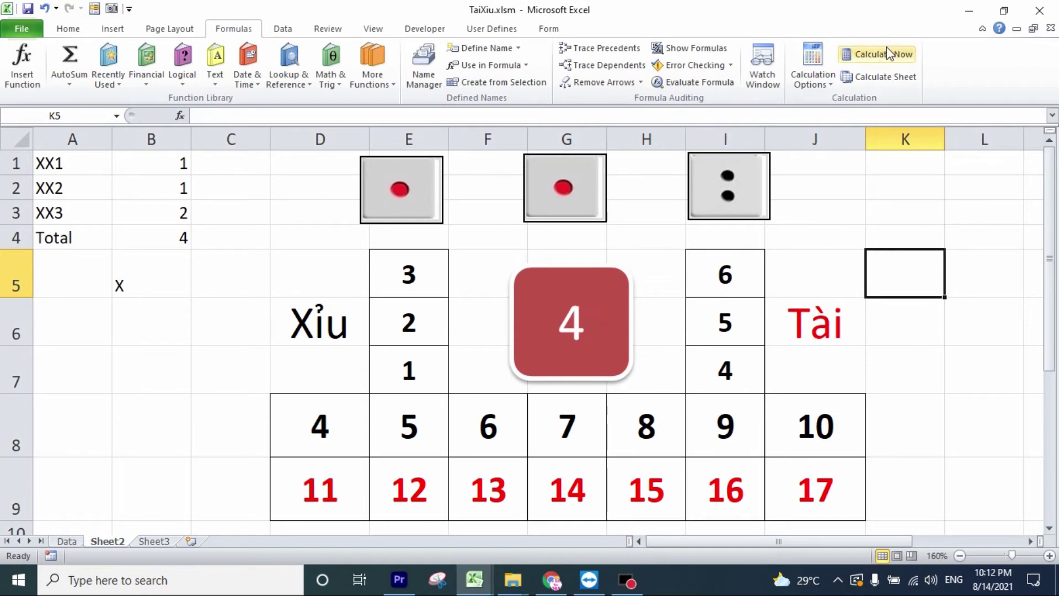
# Reroll the dice repeatedly with the centre shape, landing on 3, 1, 1 (total 5), then select D8.
pyautogui.click(575, 309)
pyautogui.click(575, 309)
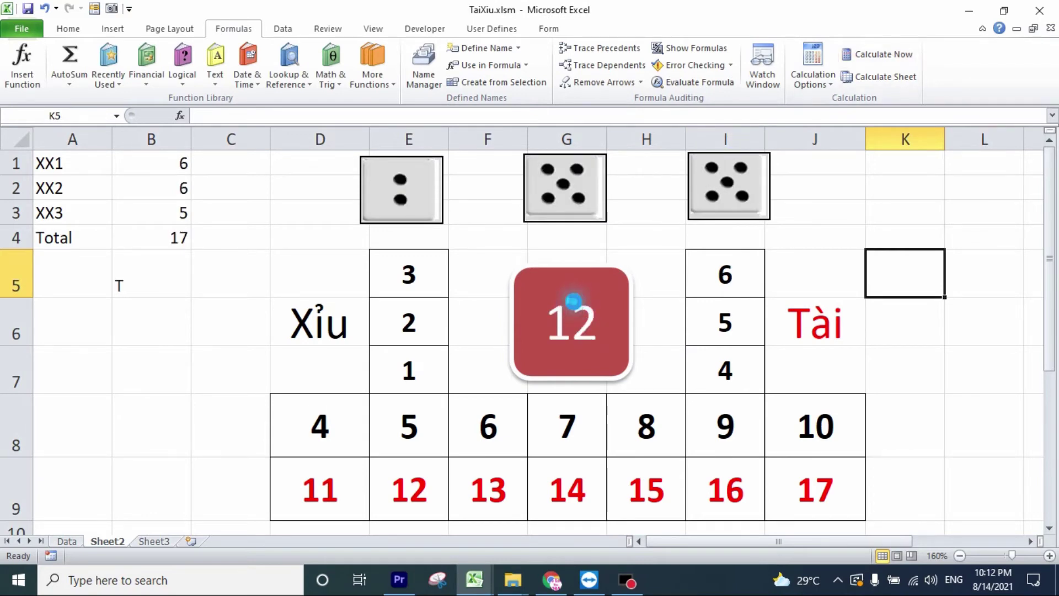
pyautogui.click(575, 309)
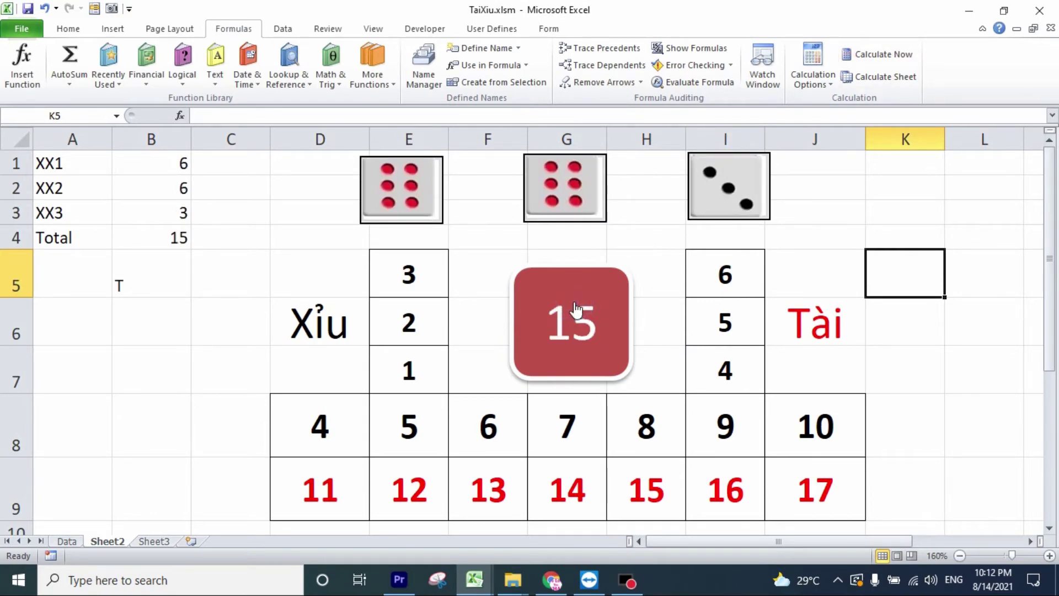
pyautogui.click(575, 309)
pyautogui.press('Return')
pyautogui.click(982, 29)
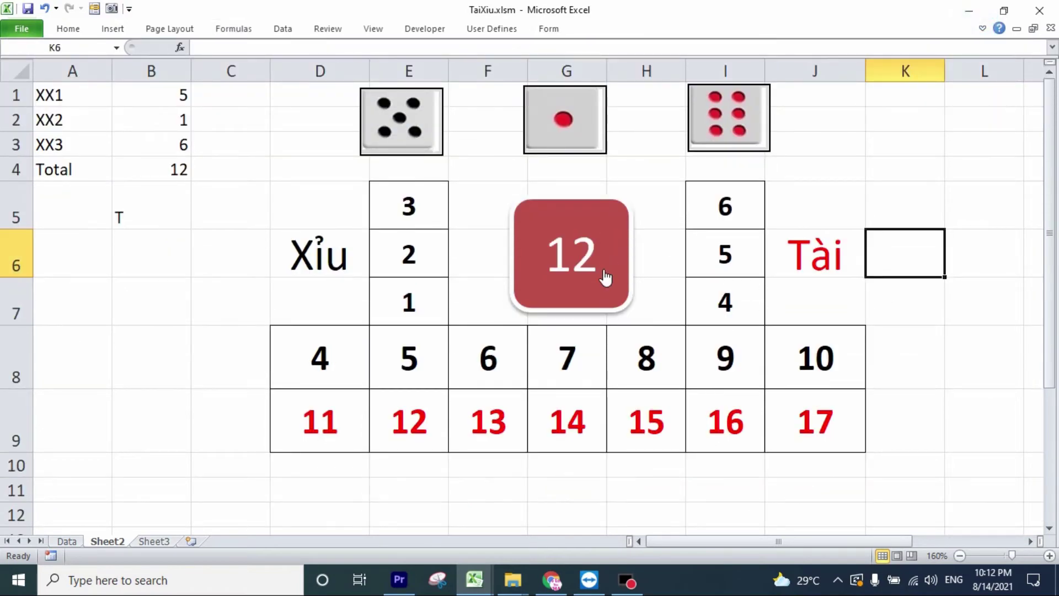
pyautogui.click(583, 263)
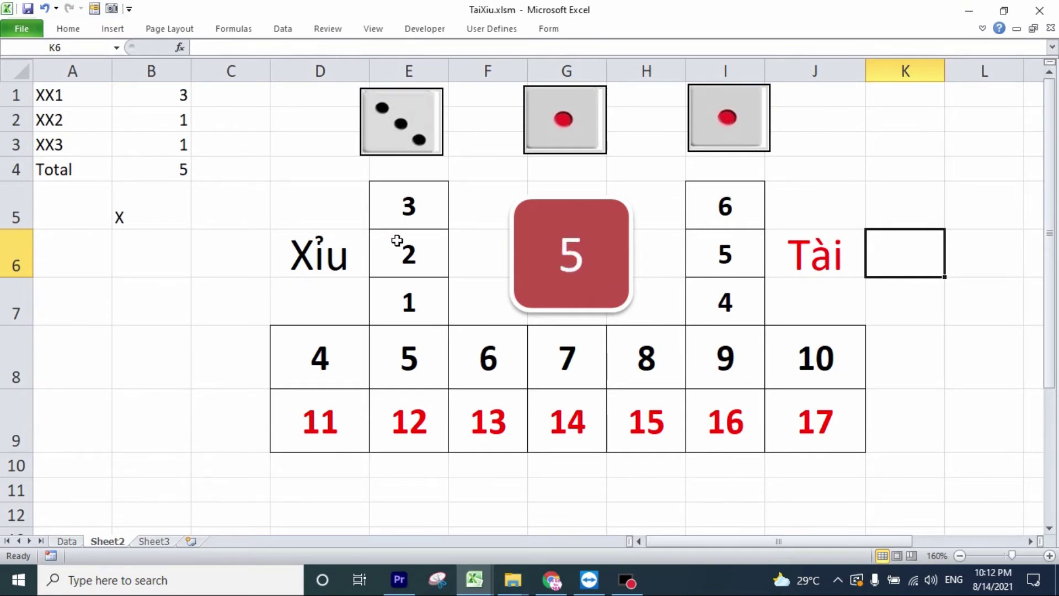
pyautogui.click(408, 350)
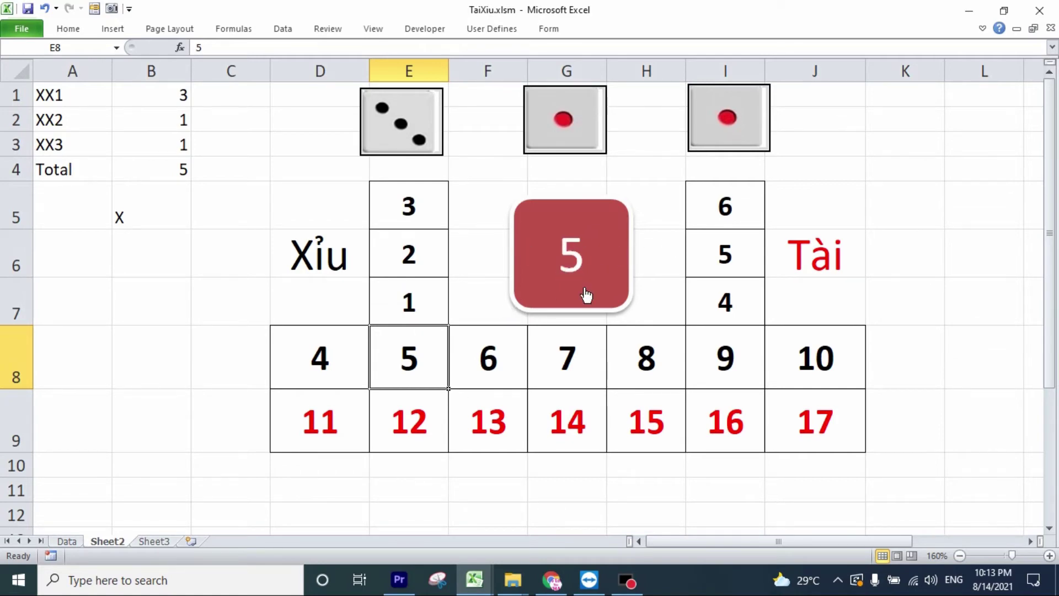
pyautogui.click(338, 342)
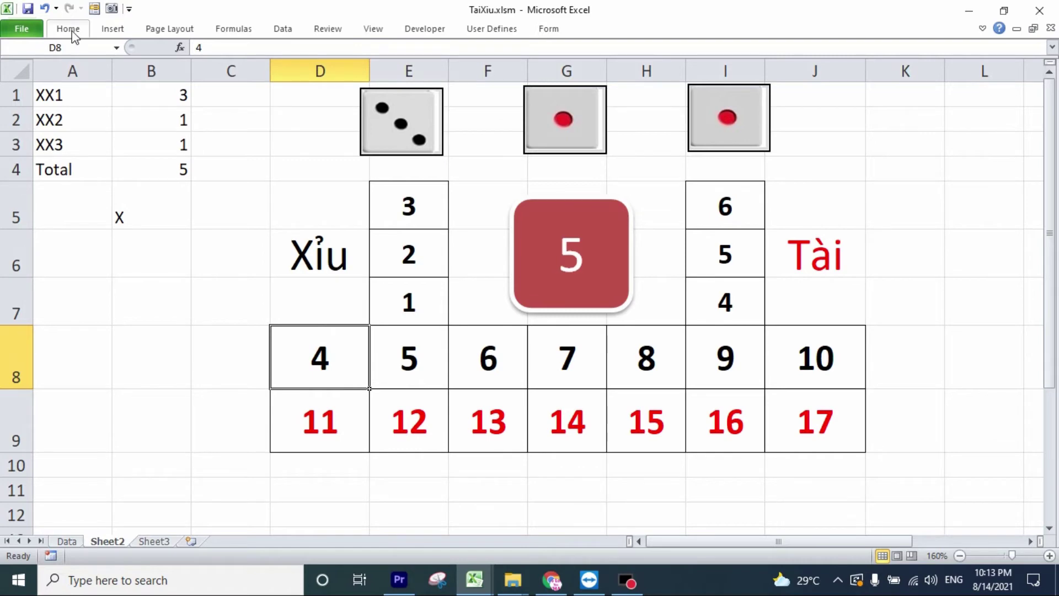
# Start a formula-based conditional rule on D8 with formula =$B$4=D8.
pyautogui.click(68, 29)
pyautogui.click(634, 85)
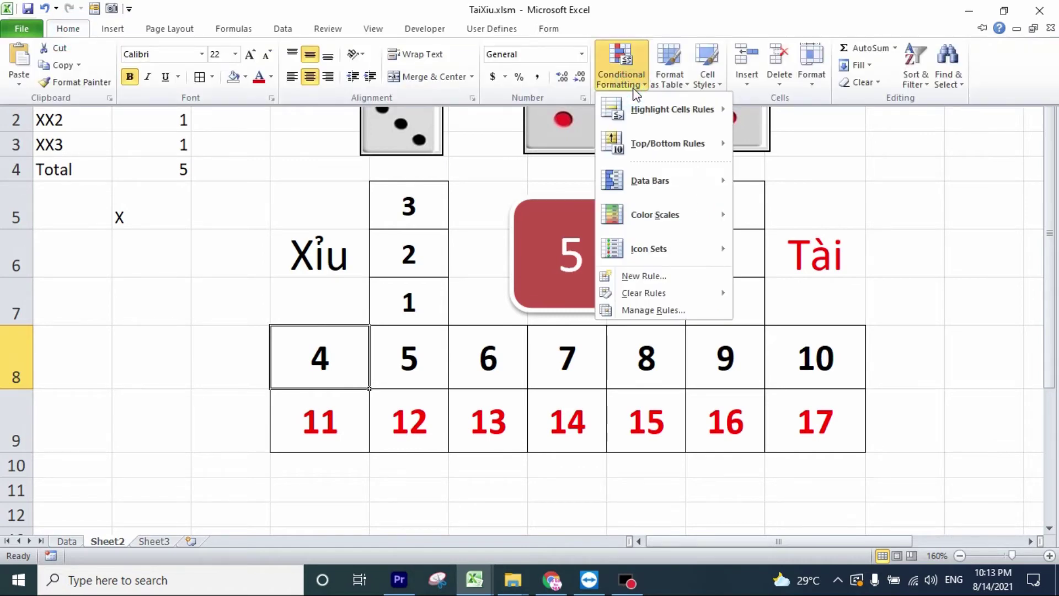
pyautogui.click(644, 277)
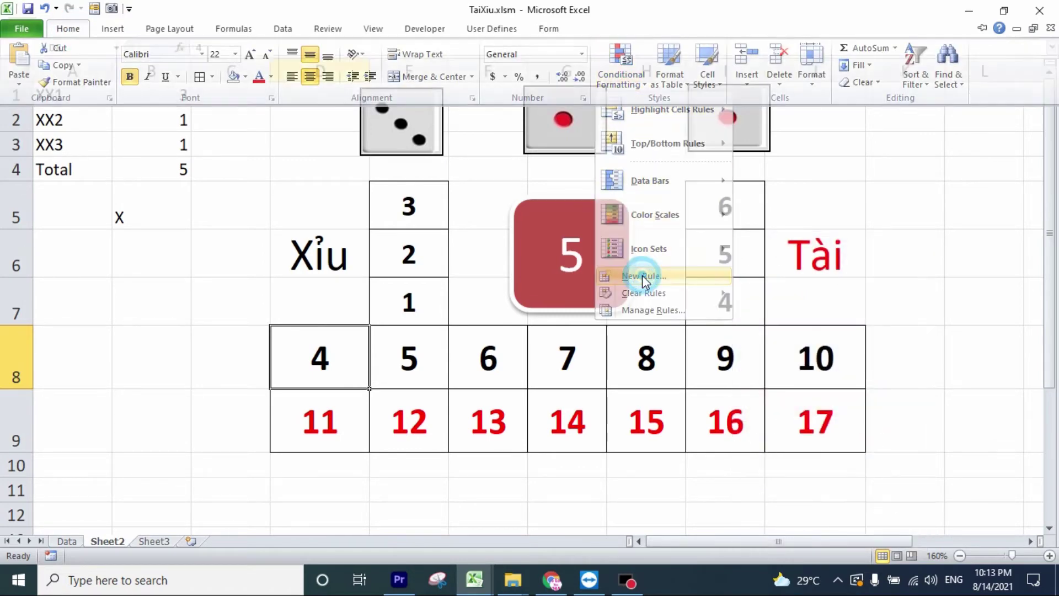
pyautogui.click(548, 160)
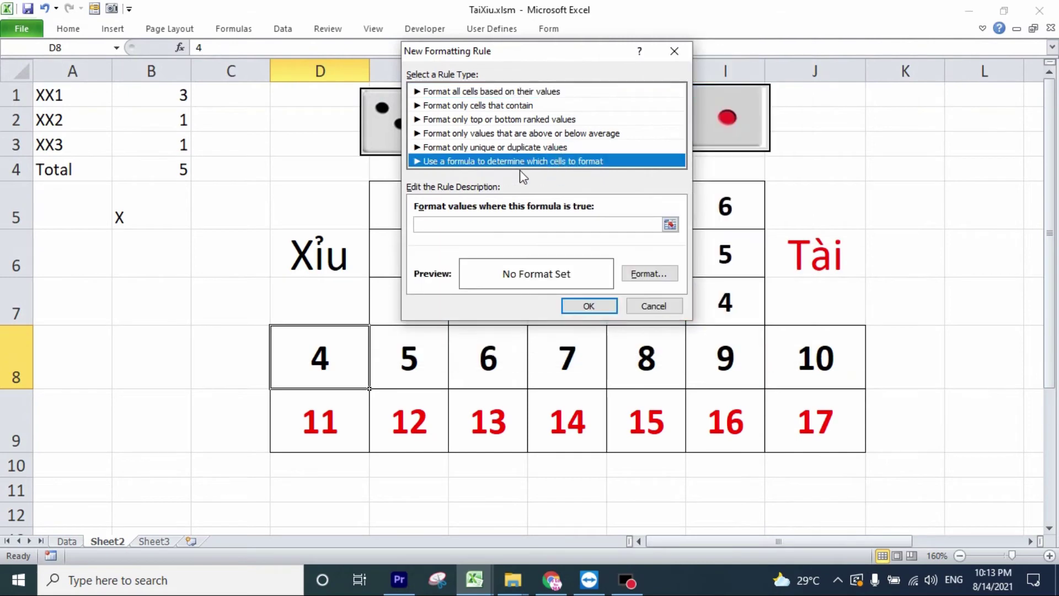
pyautogui.moveTo(550, 55); pyautogui.dragTo(641, 51)
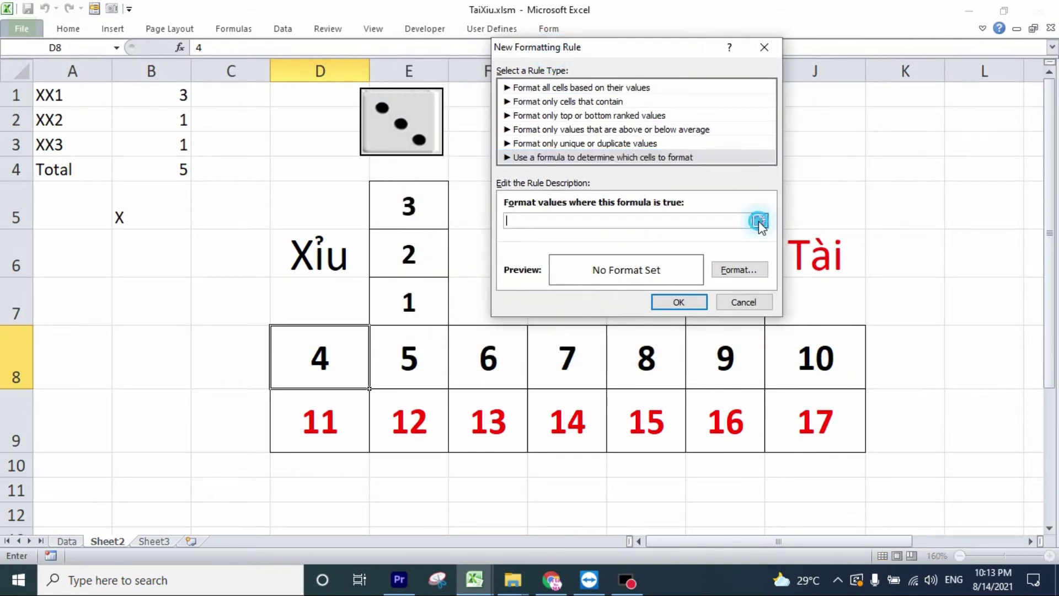
pyautogui.click(762, 221)
pyautogui.click(183, 166)
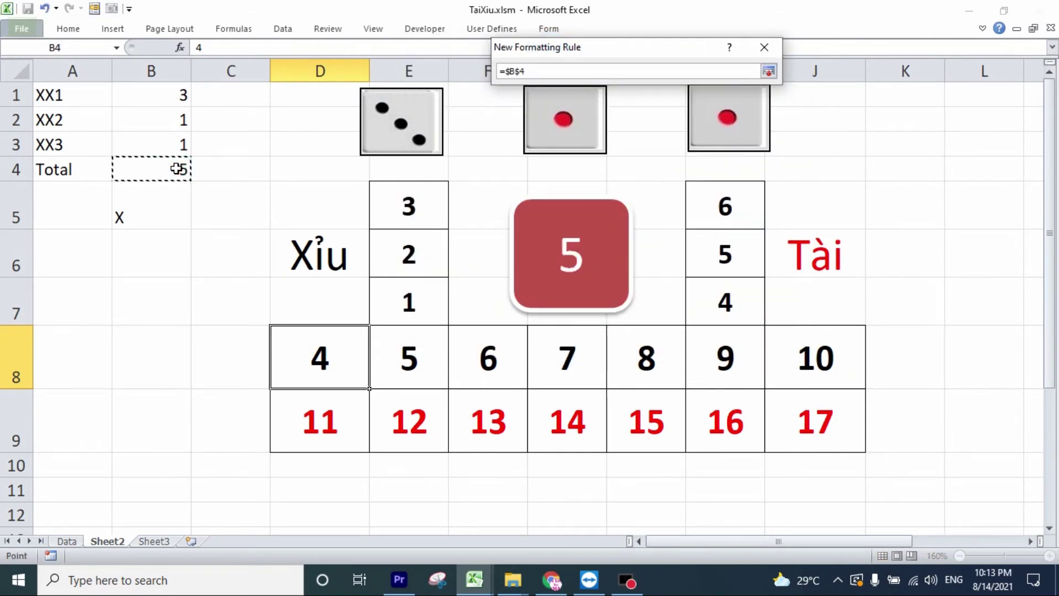
pyautogui.write('=')
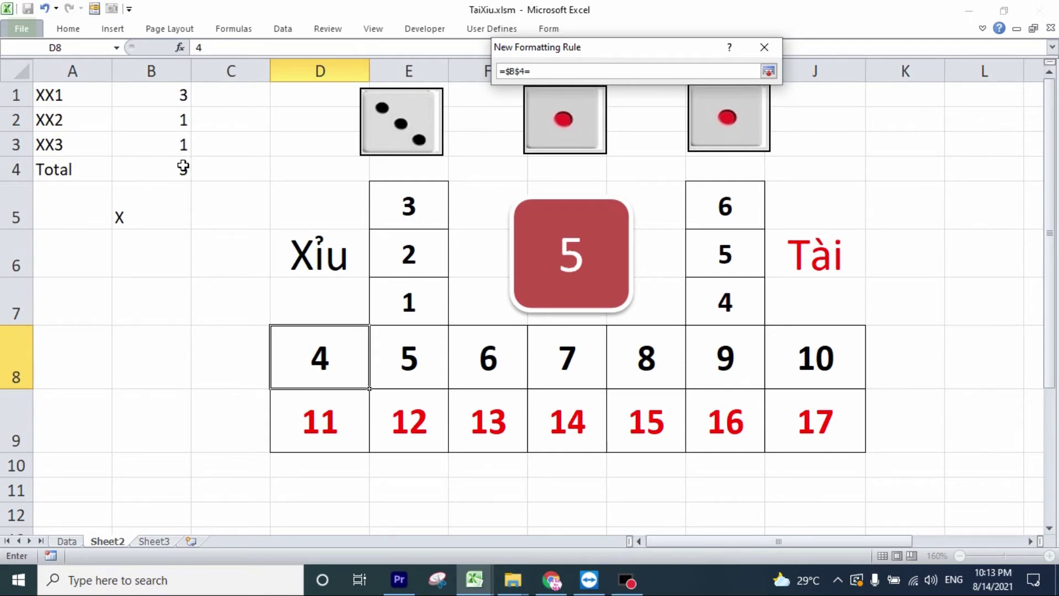
pyautogui.click(312, 362)
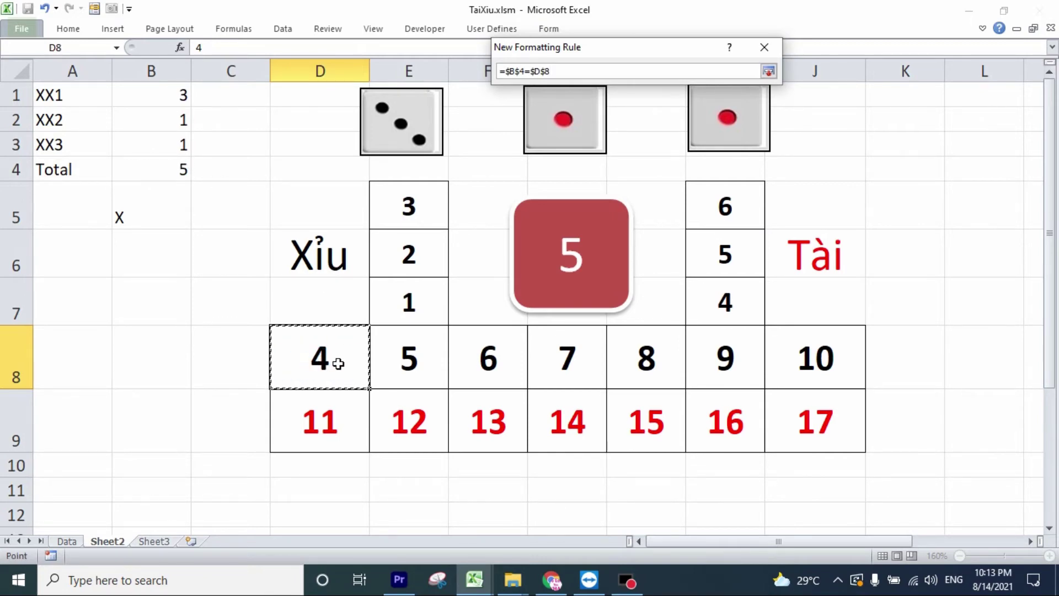
pyautogui.click(545, 71)
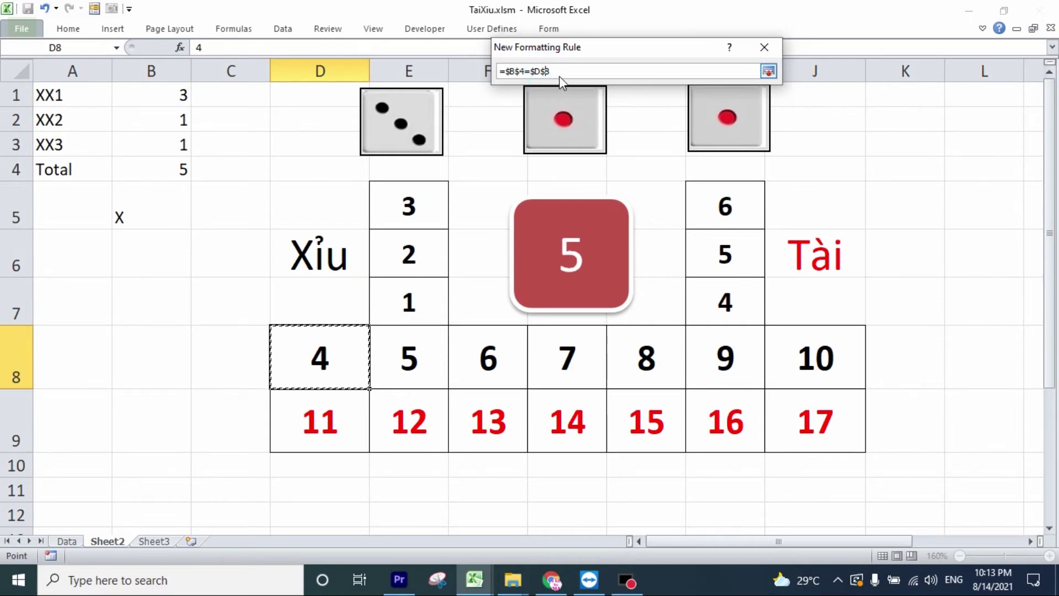
pyautogui.click(535, 71)
pyautogui.press('BackSpace')
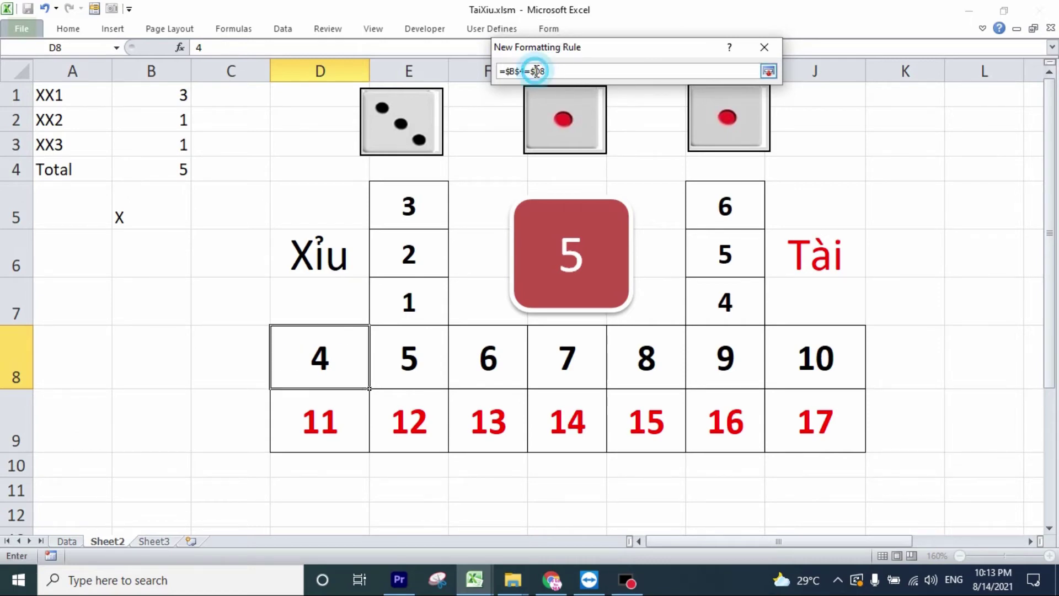
pyautogui.press('BackSpace')
pyautogui.click(768, 72)
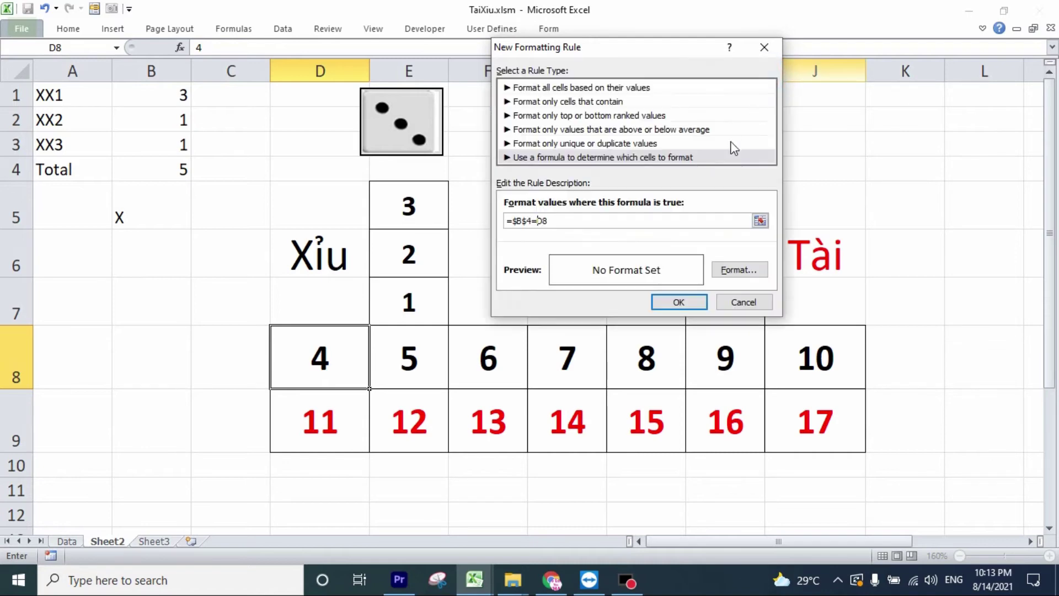
# Give the D8 rule a black fill with white bold italic text and save it.
pyautogui.click(739, 270)
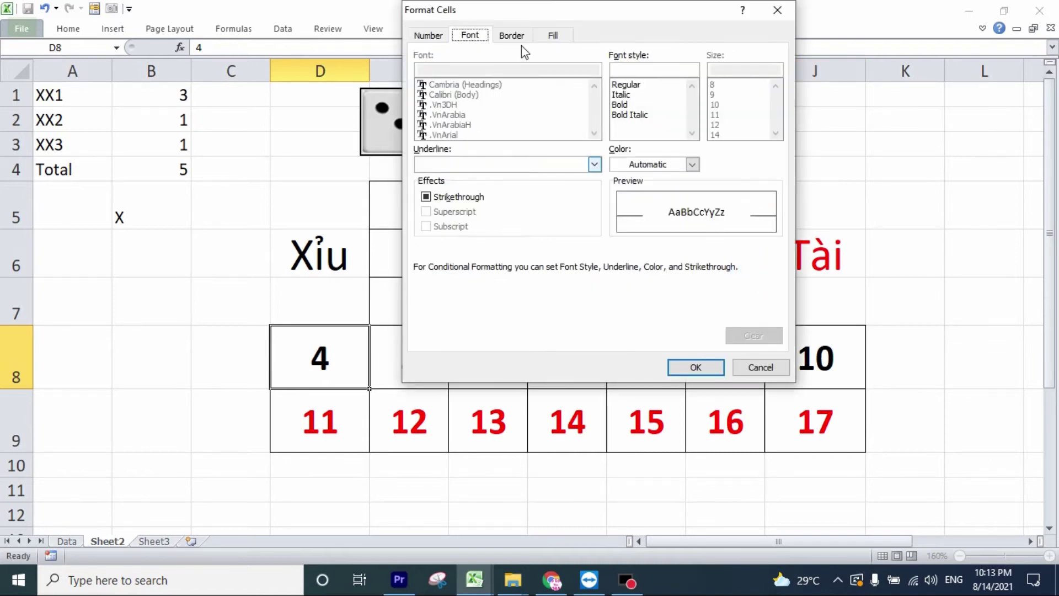
pyautogui.moveTo(563, 15); pyautogui.dragTo(716, 109)
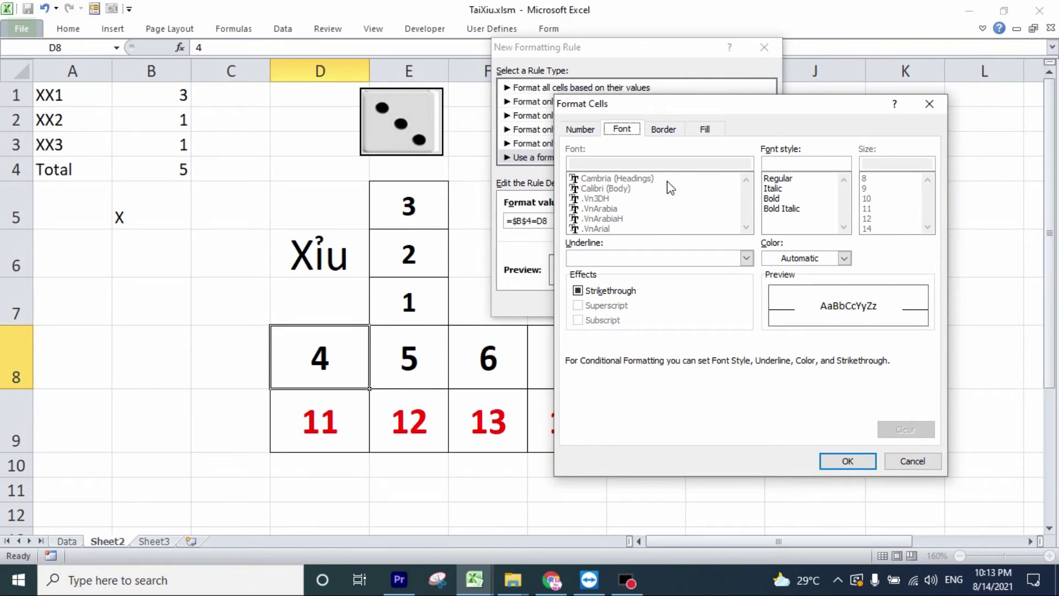
pyautogui.click(706, 131)
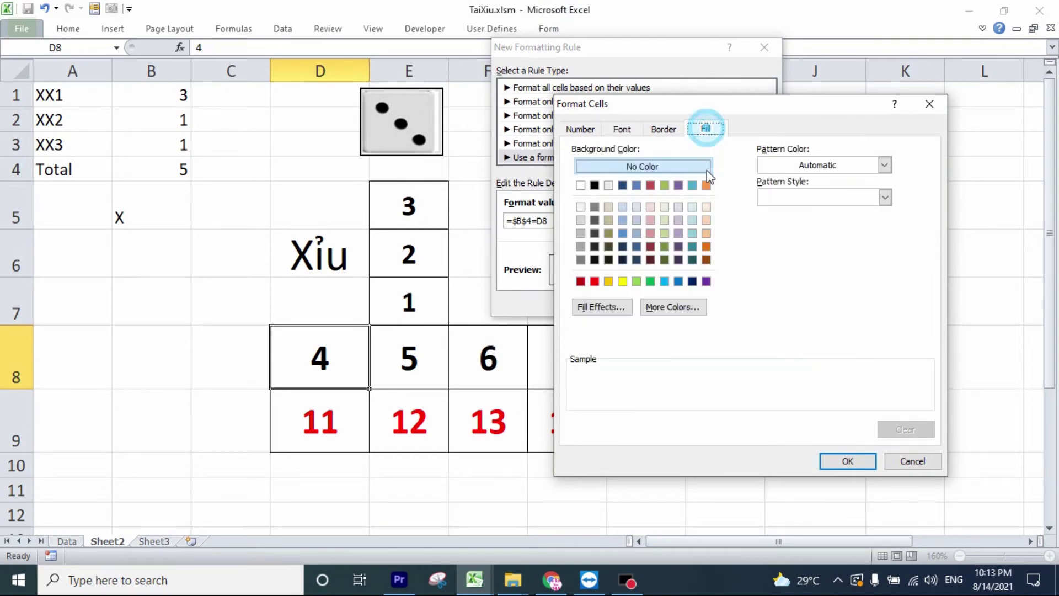
pyautogui.click(594, 186)
pyautogui.click(617, 131)
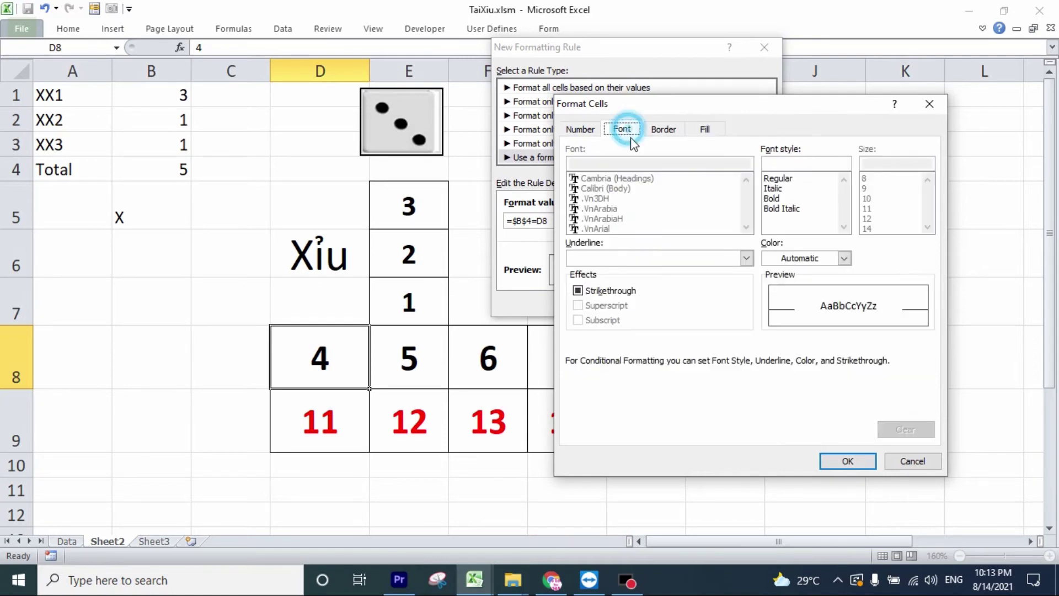
pyautogui.click(788, 259)
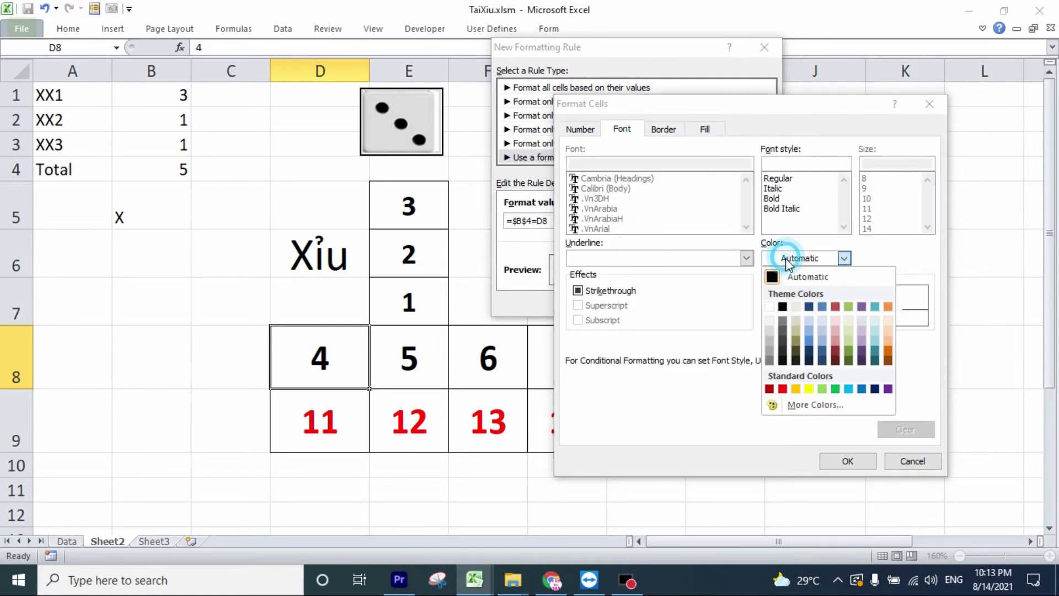
pyautogui.click(771, 307)
pyautogui.click(781, 209)
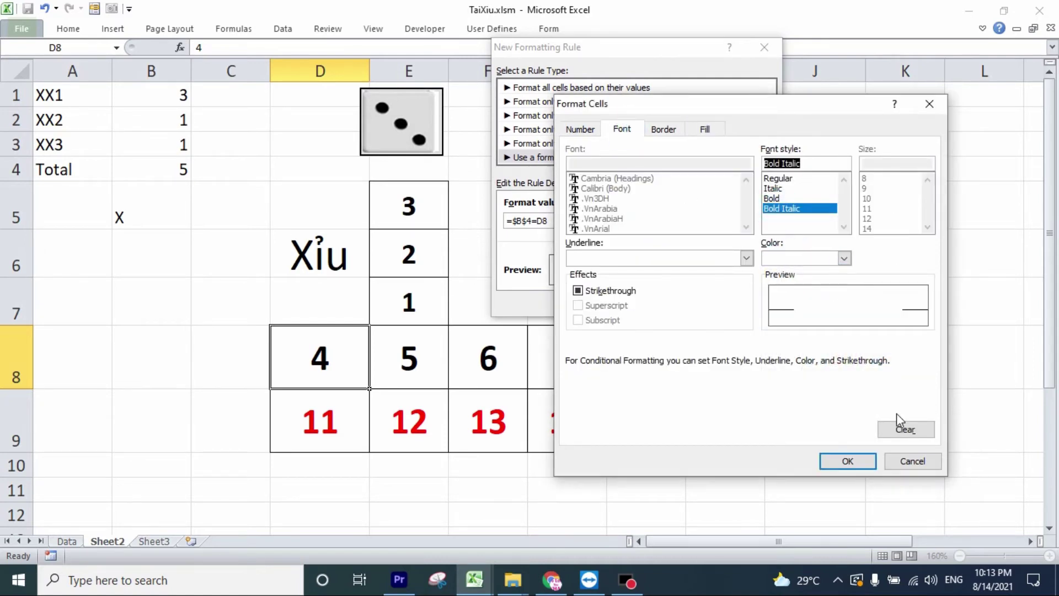
pyautogui.click(848, 461)
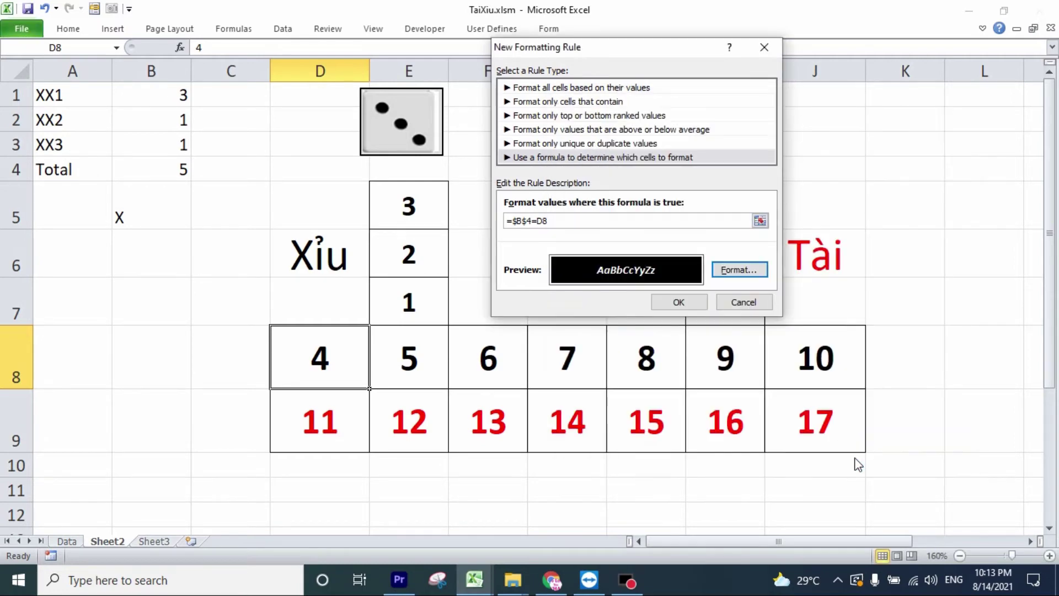
pyautogui.click(680, 301)
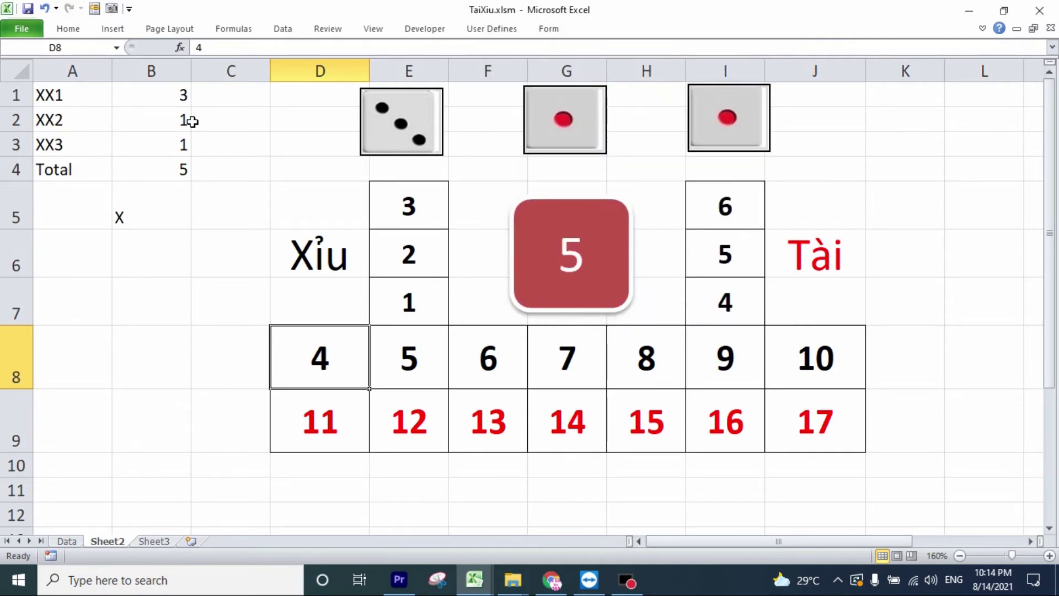
# Copy D8's formatting across E8:J8 with Format Painter.
pyautogui.click(68, 29)
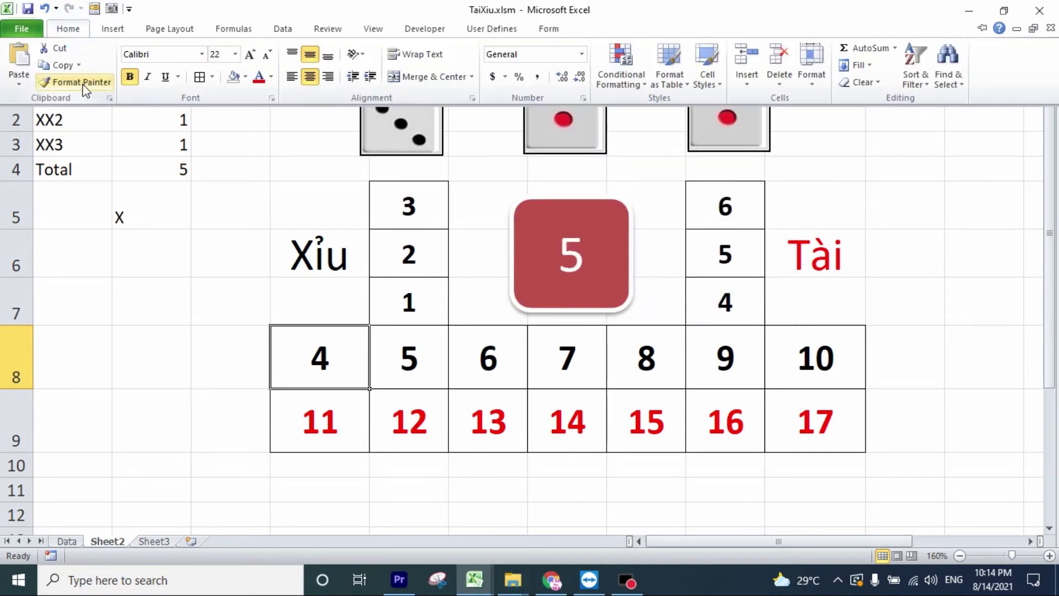
pyautogui.click(83, 83)
pyautogui.click(401, 358)
pyautogui.moveTo(460, 358); pyautogui.dragTo(794, 354)
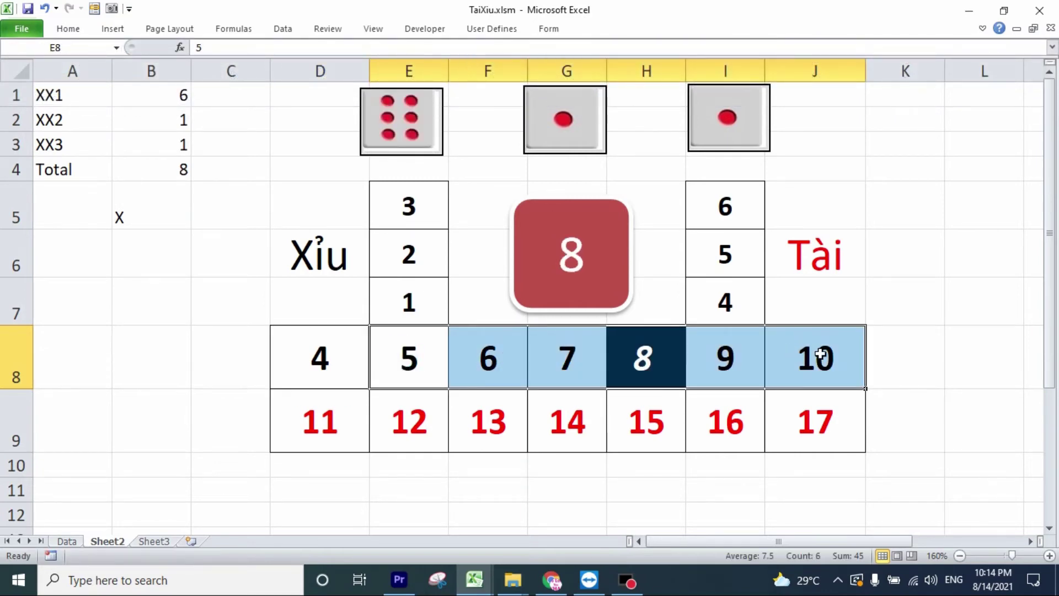
pyautogui.click(941, 309)
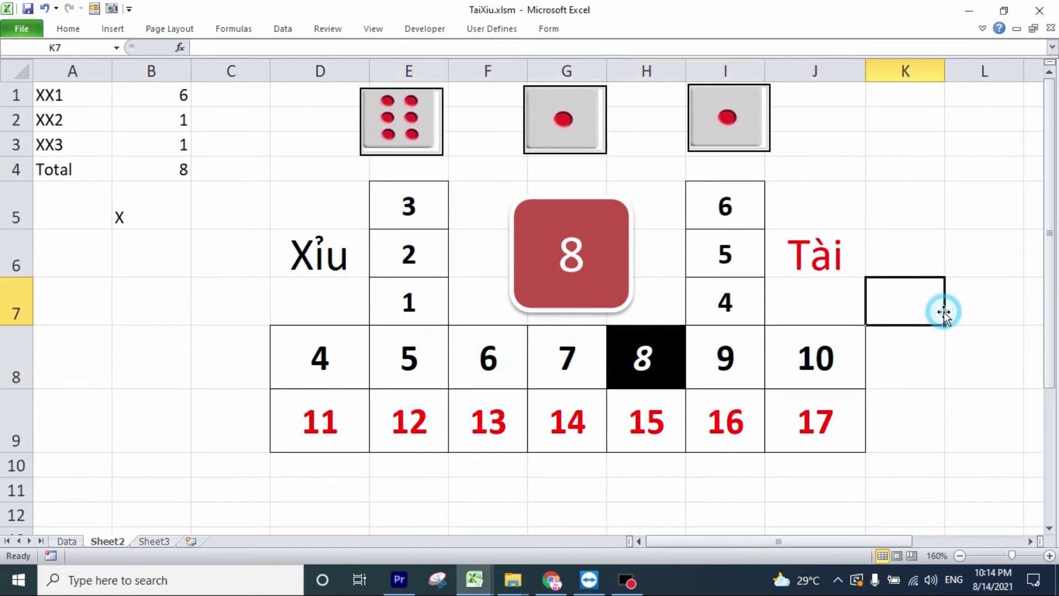
# Roll the dice twice to test the highlight, reaching 11, then select D9.
pyautogui.click(610, 275)
pyautogui.click(610, 274)
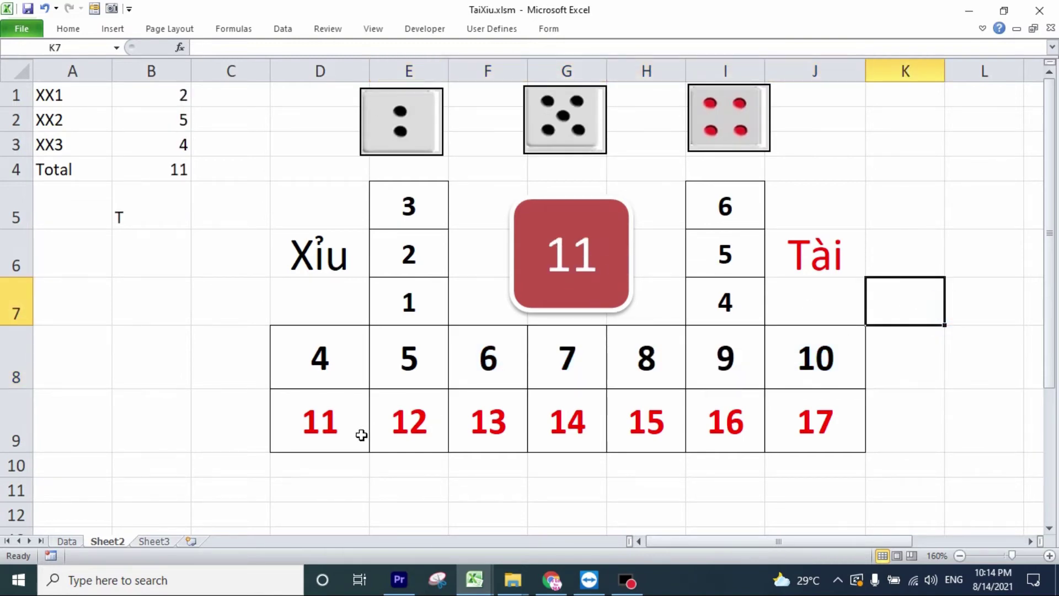
pyautogui.click(311, 417)
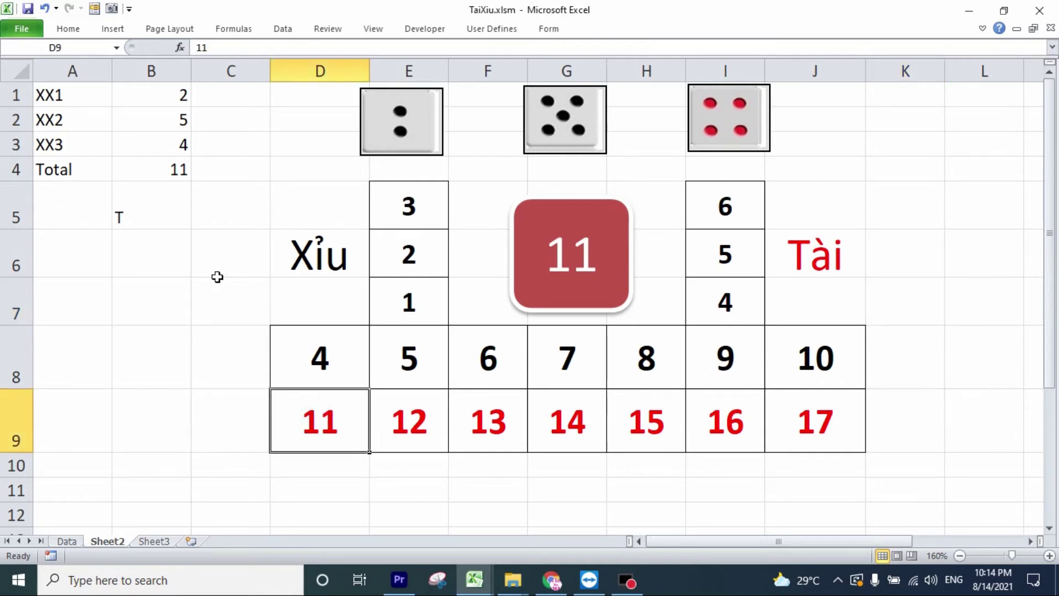
# Start a formula-based conditional rule on D9 with formula =$B$4=D9.
pyautogui.click(68, 28)
pyautogui.click(621, 78)
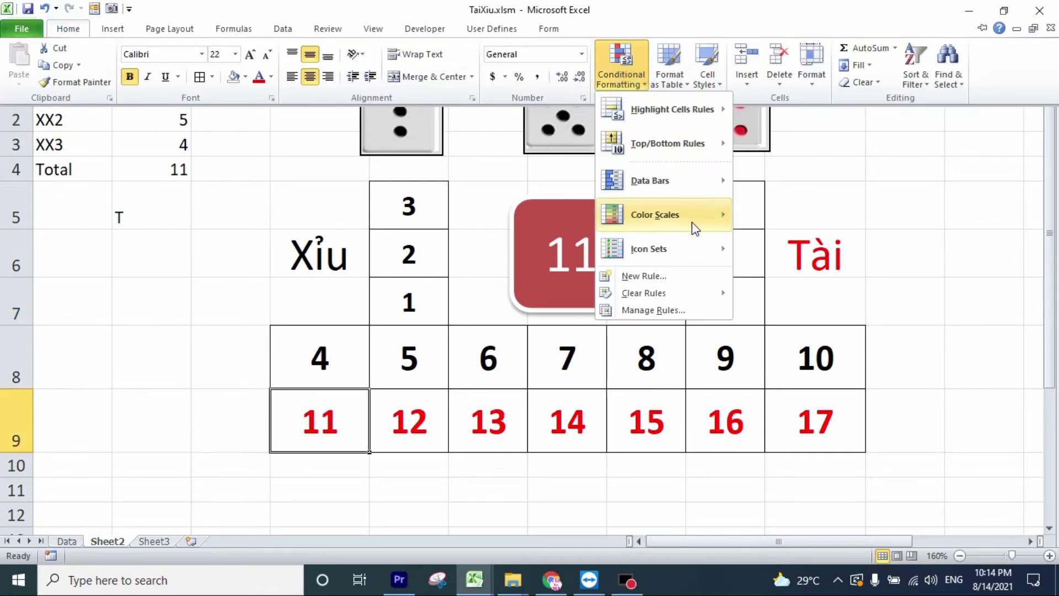
pyautogui.click(662, 277)
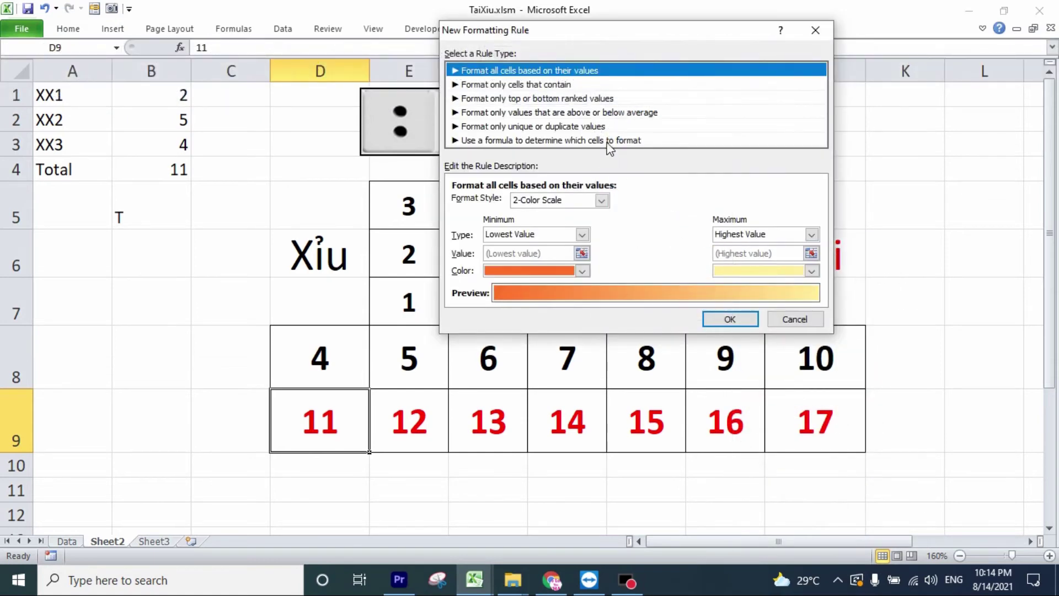
pyautogui.click(611, 141)
pyautogui.click(708, 205)
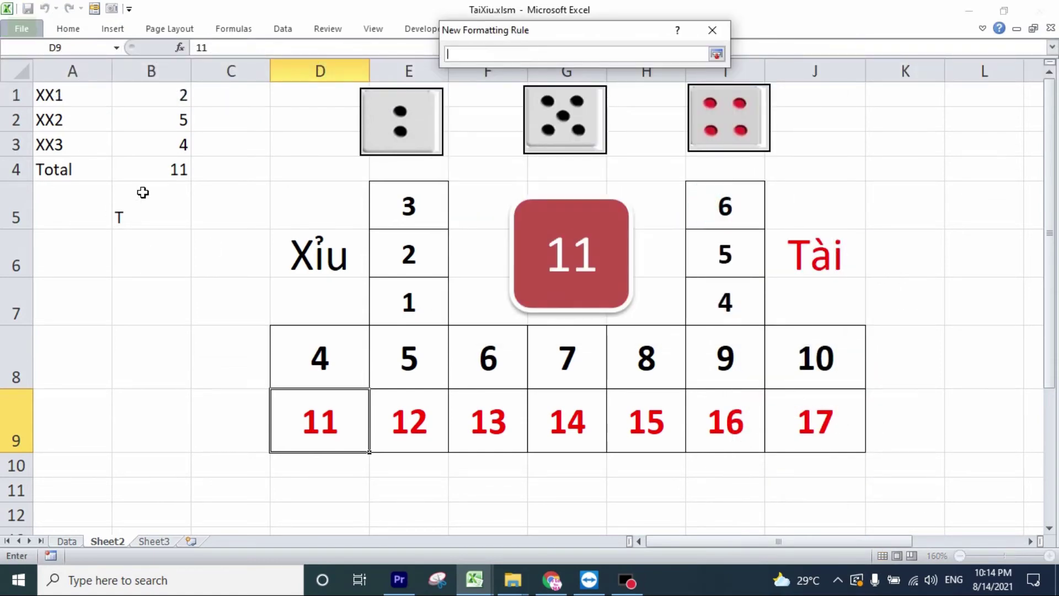
pyautogui.click(178, 169)
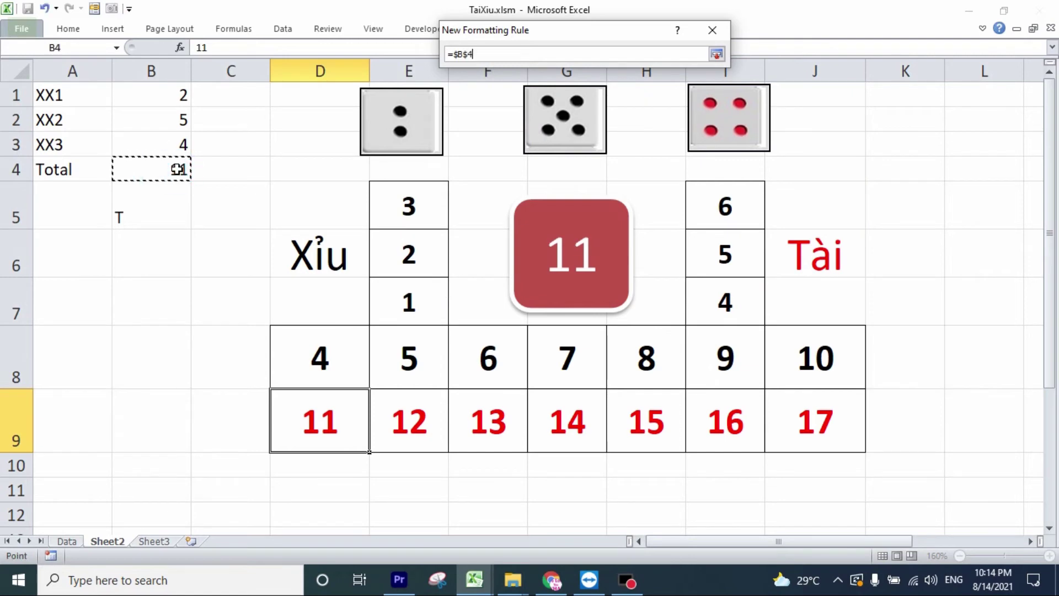
pyautogui.write('=')
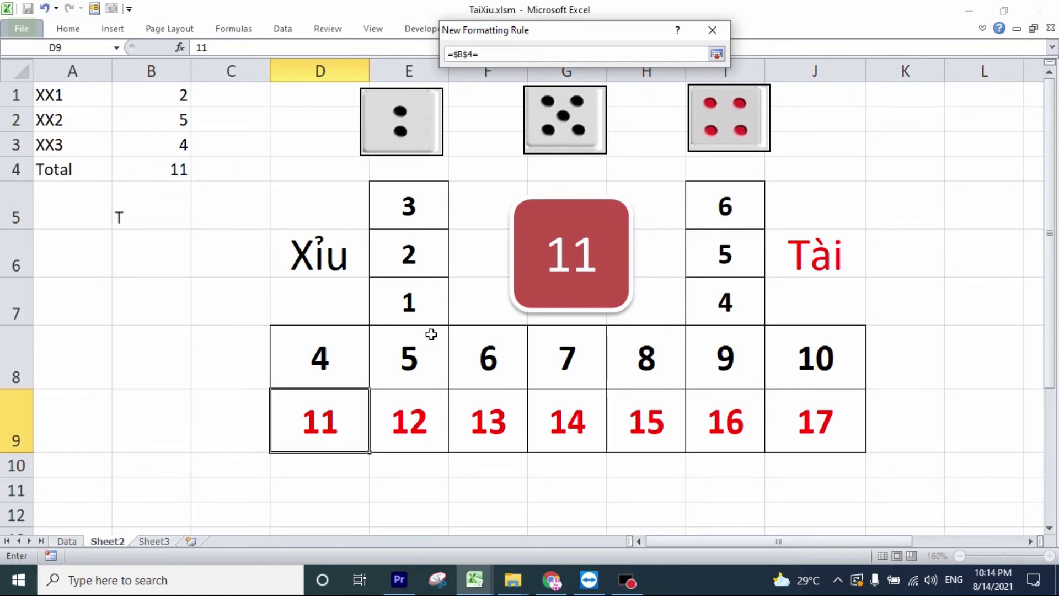
pyautogui.click(344, 419)
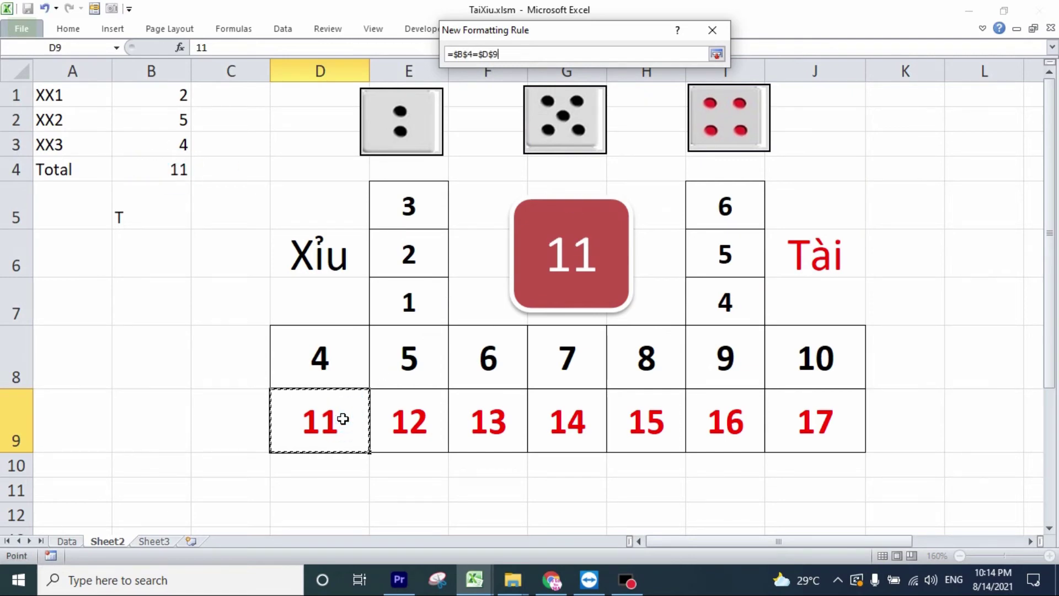
pyautogui.click(492, 53)
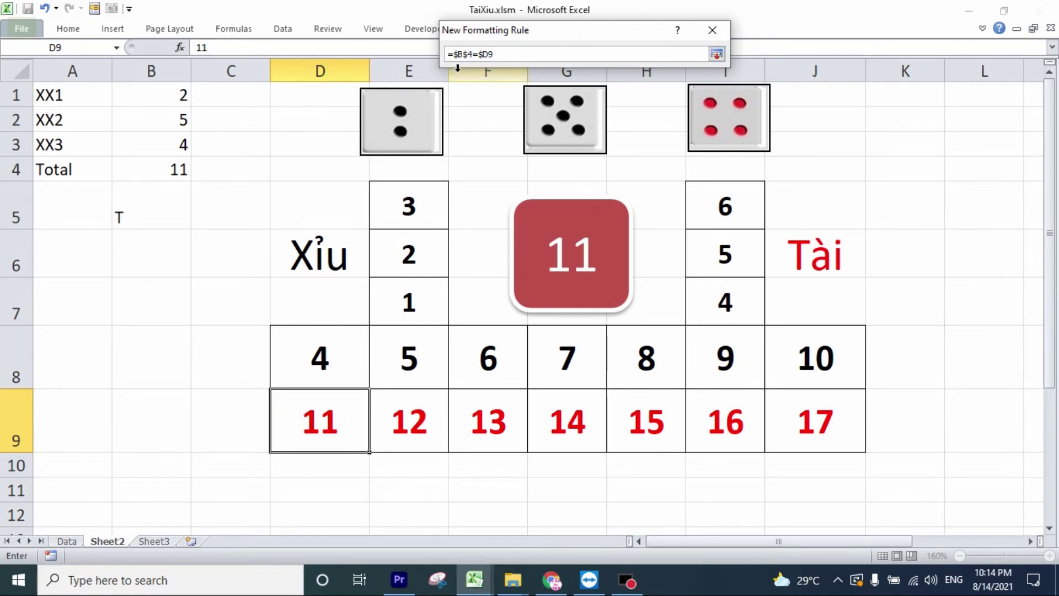
pyautogui.click(485, 54)
pyautogui.press('BackSpace')
pyautogui.click(718, 55)
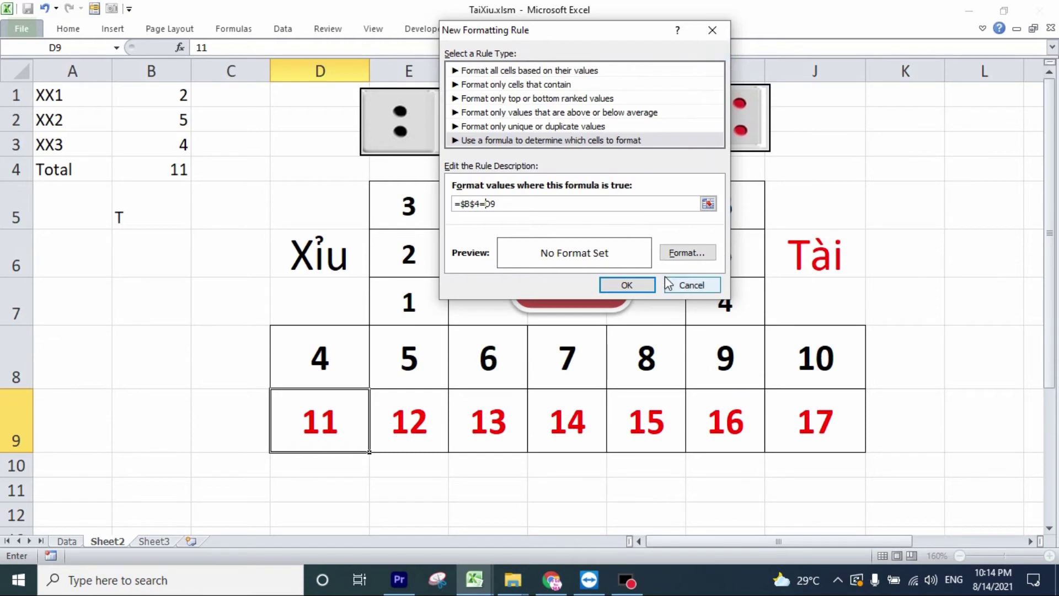
# Give the D9 rule a red fill with white bold italic text, save it, and reroll with F9.
pyautogui.click(686, 253)
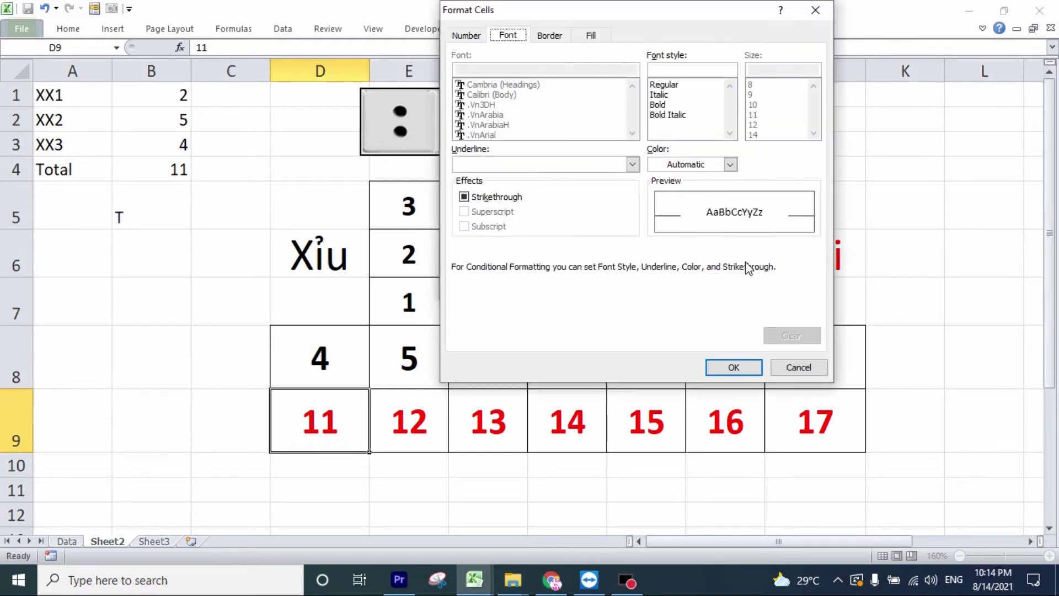
pyautogui.click(590, 36)
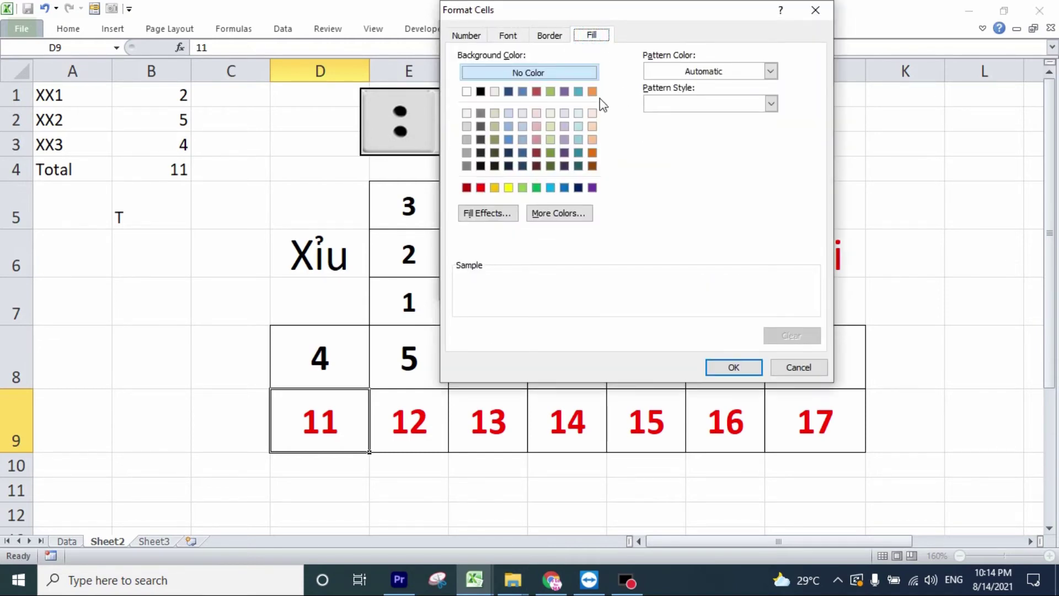
pyautogui.click(480, 188)
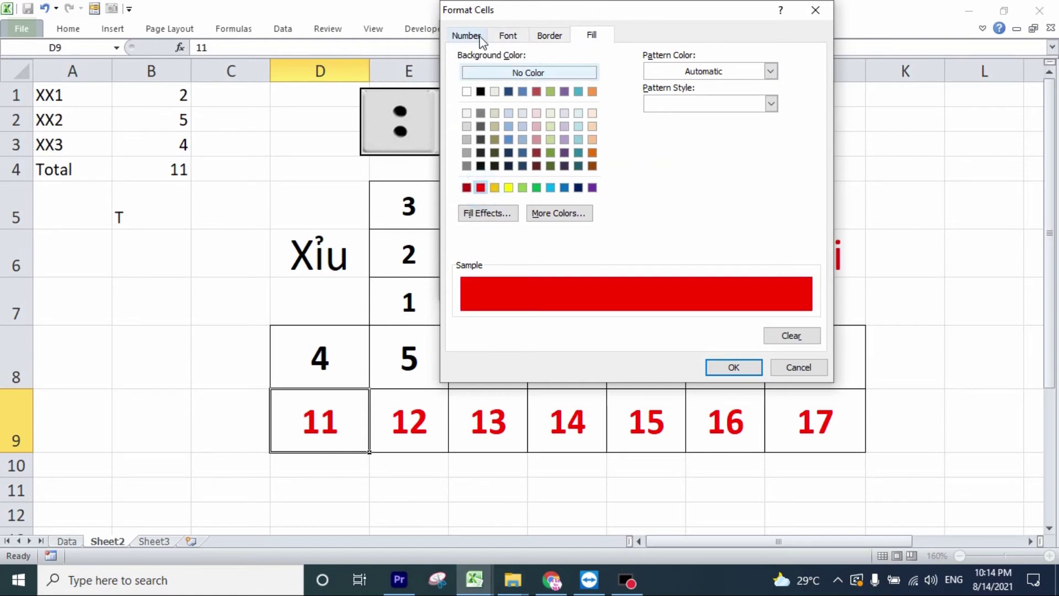
pyautogui.click(466, 35)
pyautogui.click(508, 36)
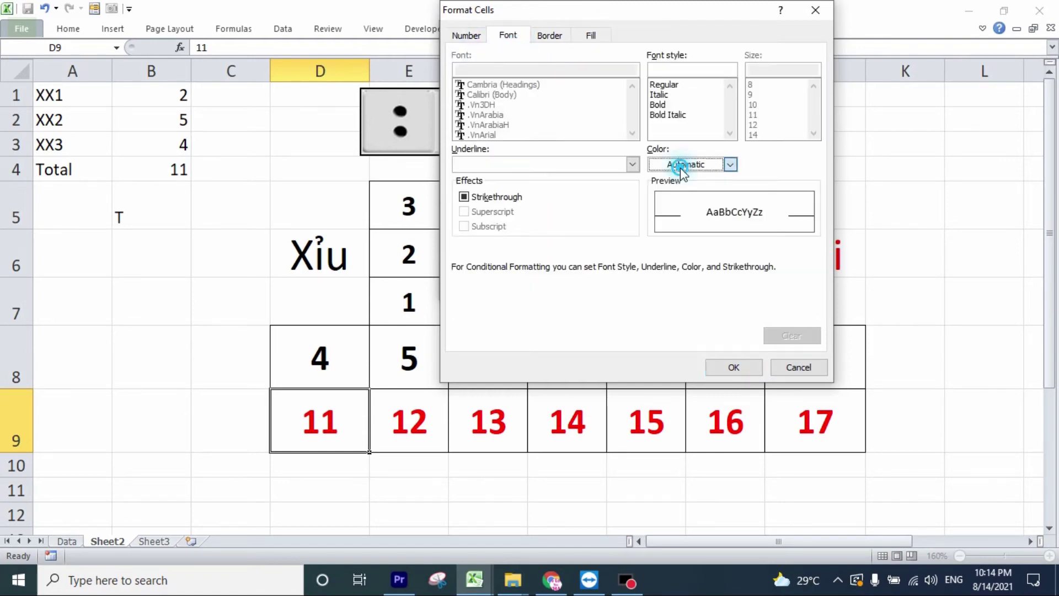
pyautogui.click(730, 164)
pyautogui.click(656, 213)
pyautogui.click(668, 115)
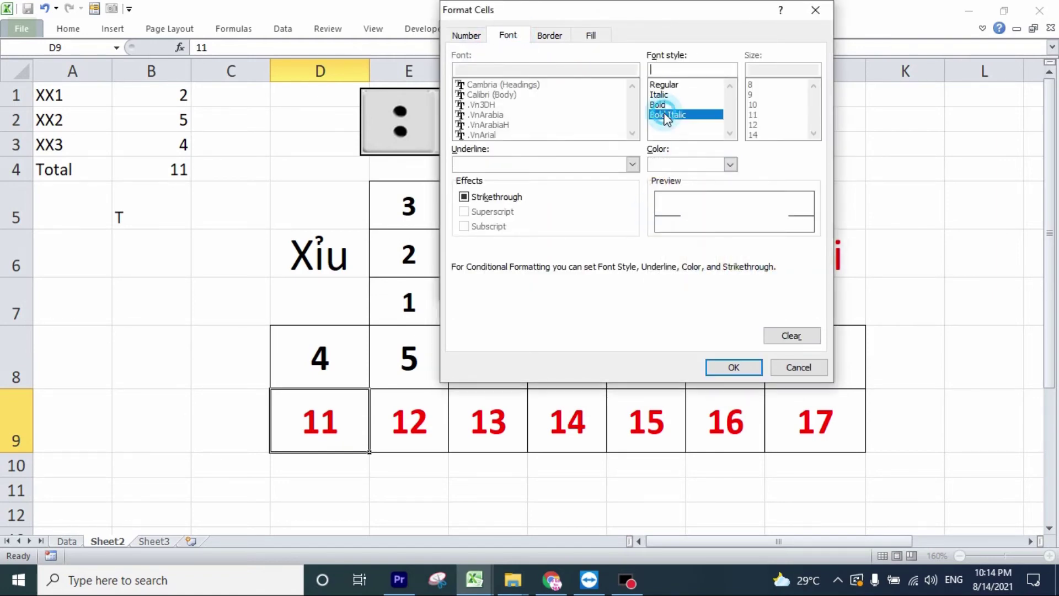
pyautogui.click(734, 367)
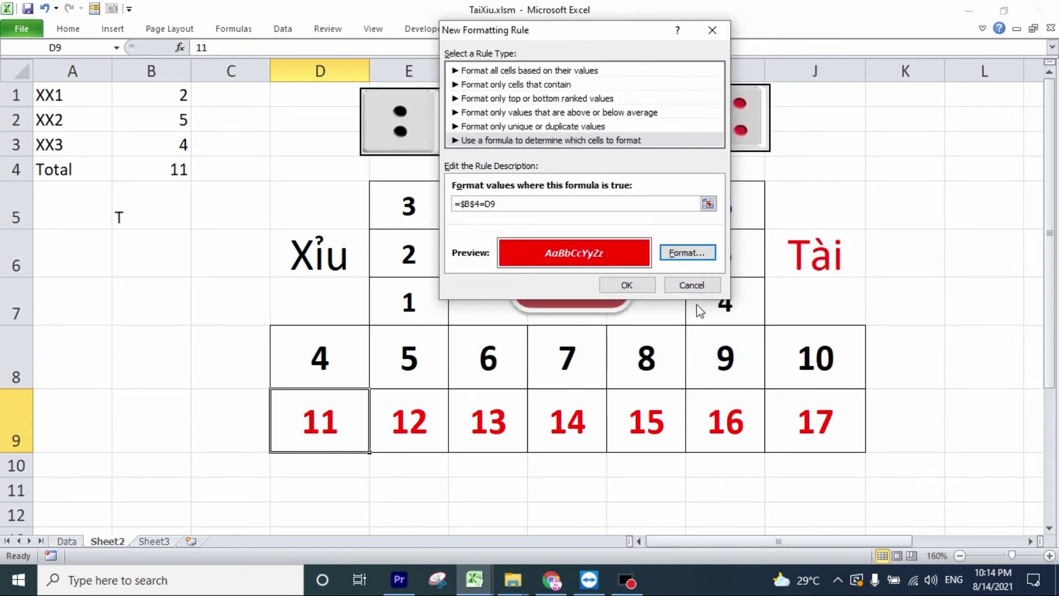
pyautogui.click(643, 284)
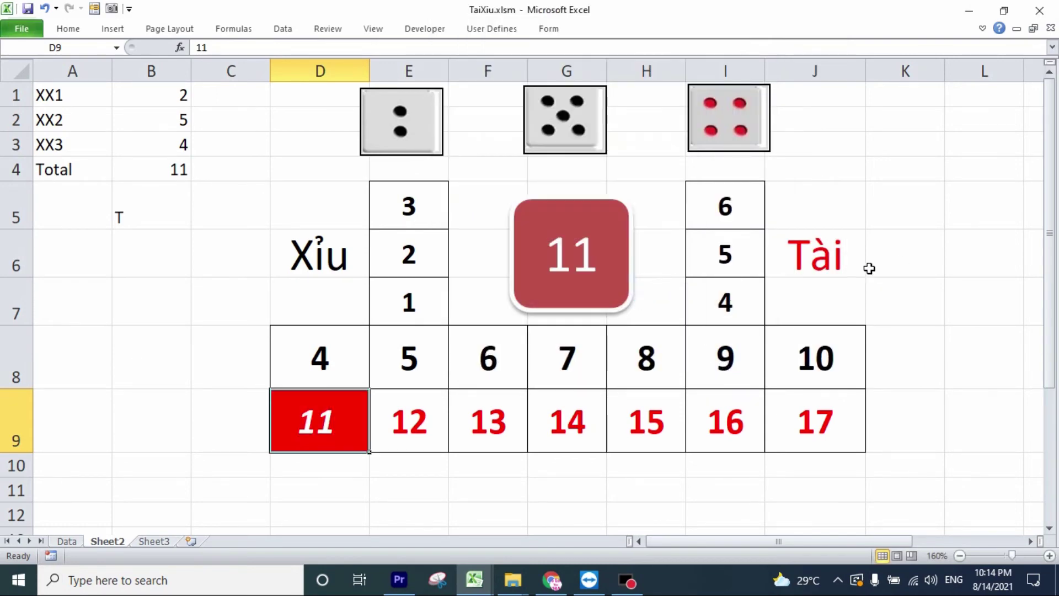
pyautogui.press('F9')
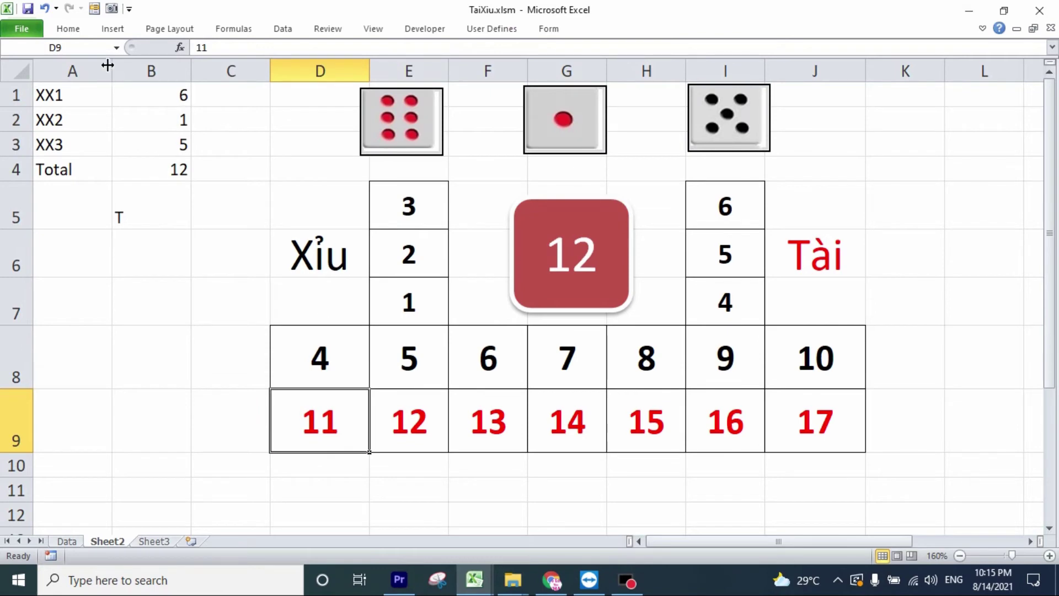
# Copy D9's red highlight formatting across E9:J9 with Format Painter.
pyautogui.click(71, 30)
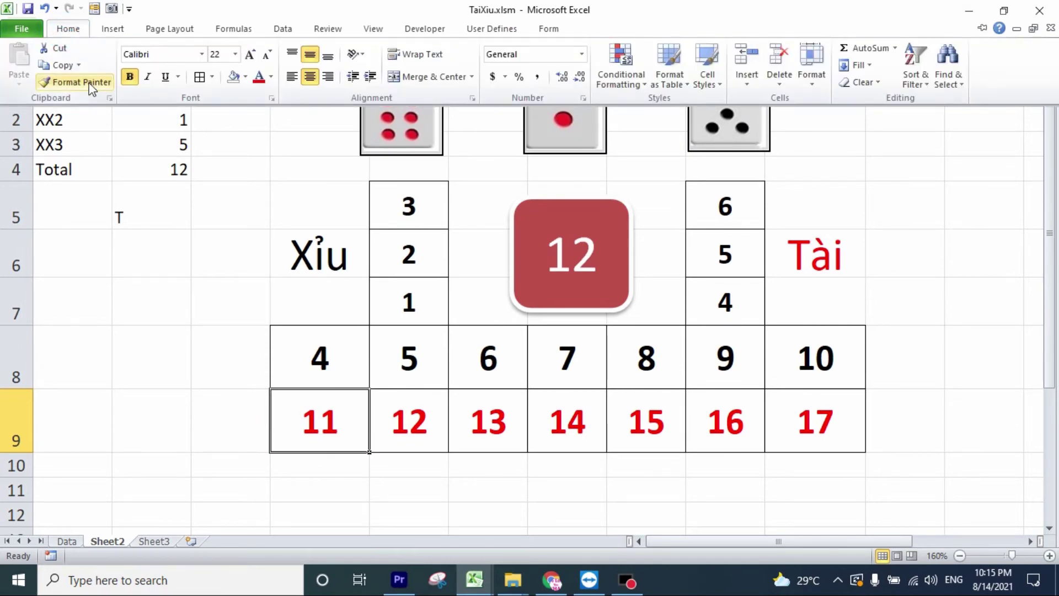
pyautogui.click(81, 82)
pyautogui.moveTo(386, 421); pyautogui.dragTo(784, 423)
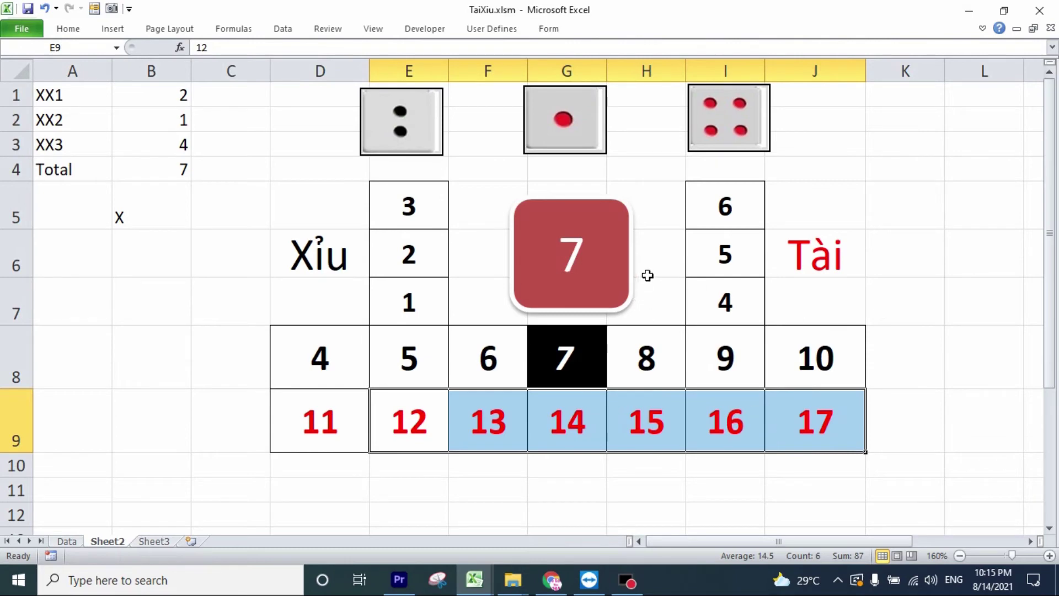
pyautogui.click(905, 260)
# Roll the dice several times, landing on 1, 5, 4 for 10, then select the Xỉu label cell.
pyautogui.click(600, 254)
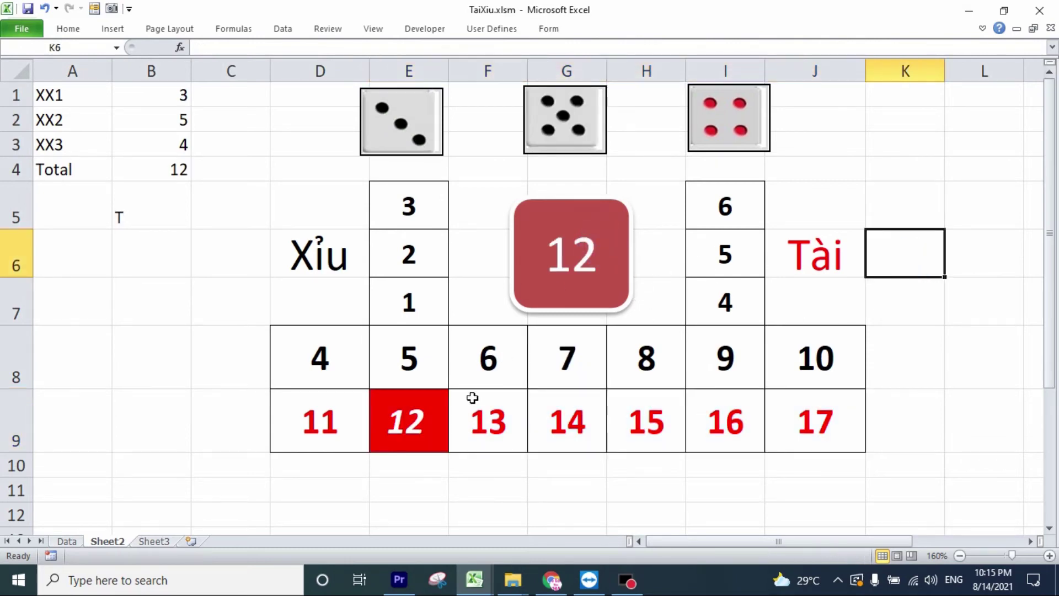
pyautogui.click(561, 270)
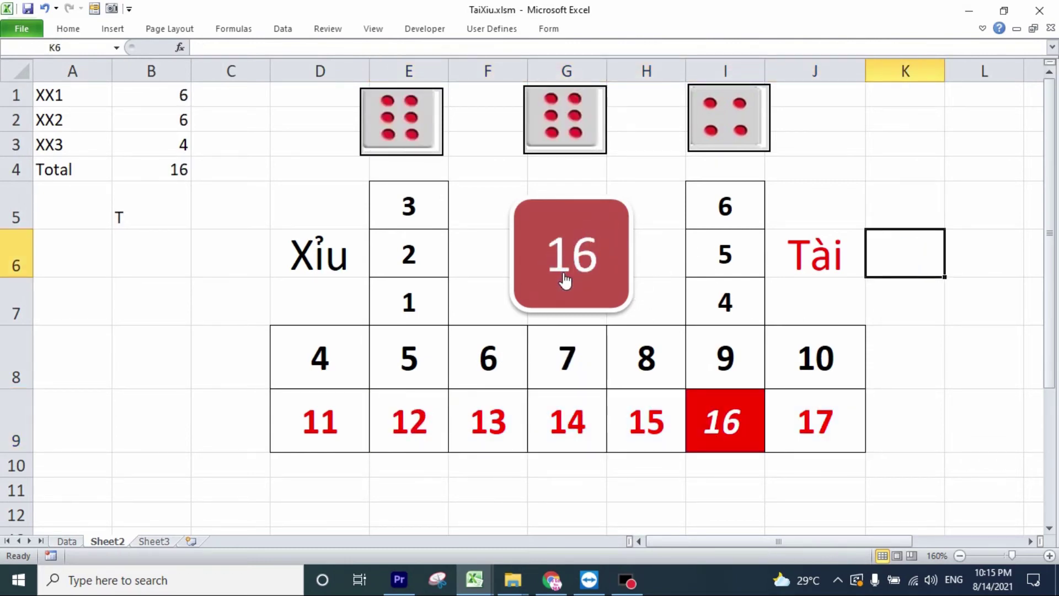
pyautogui.click(566, 281)
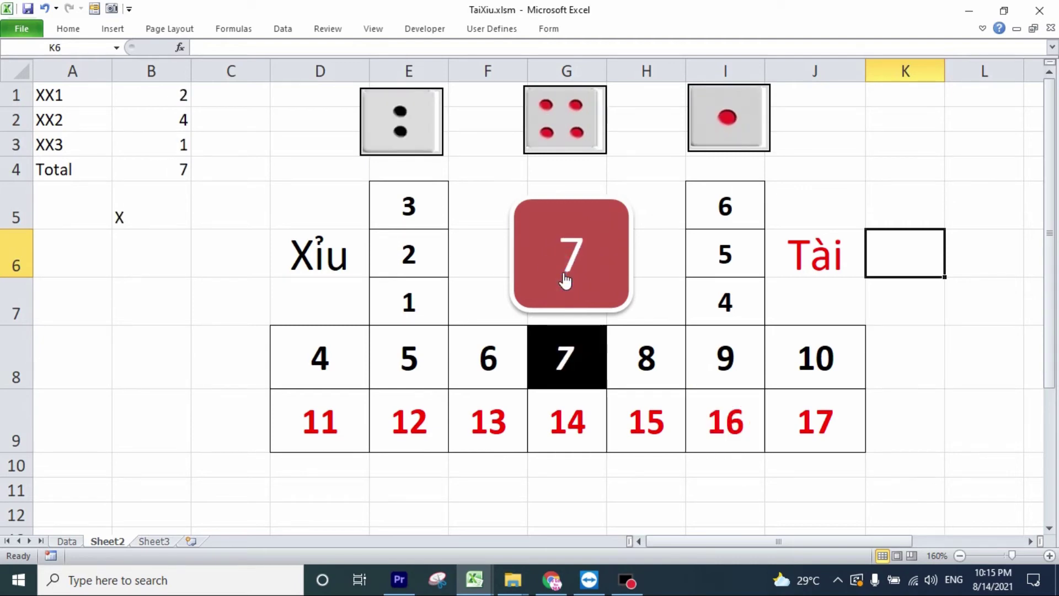
pyautogui.click(565, 280)
pyautogui.click(566, 280)
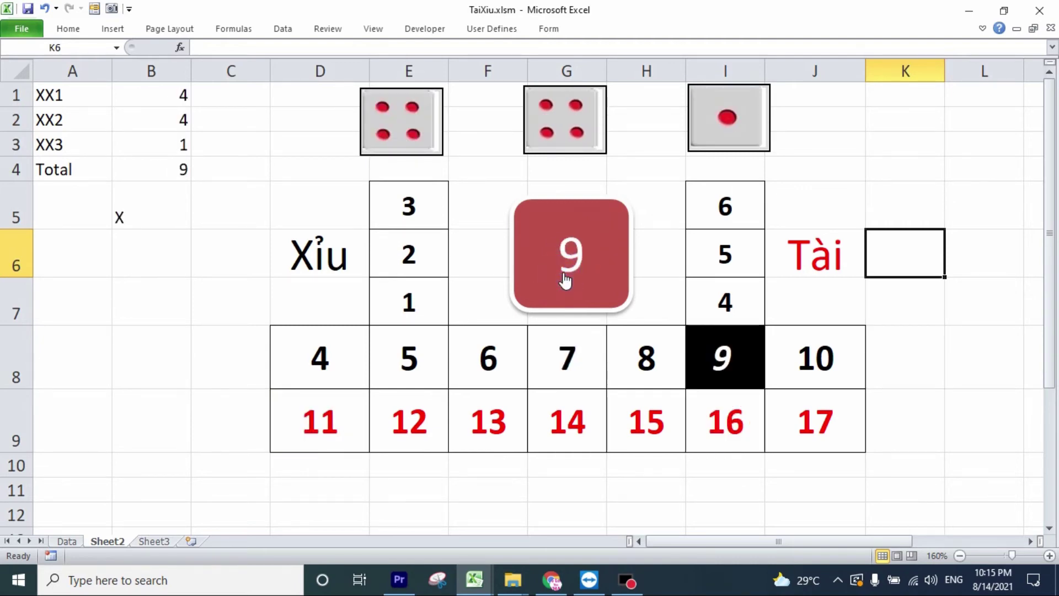
pyautogui.click(566, 280)
pyautogui.click(966, 397)
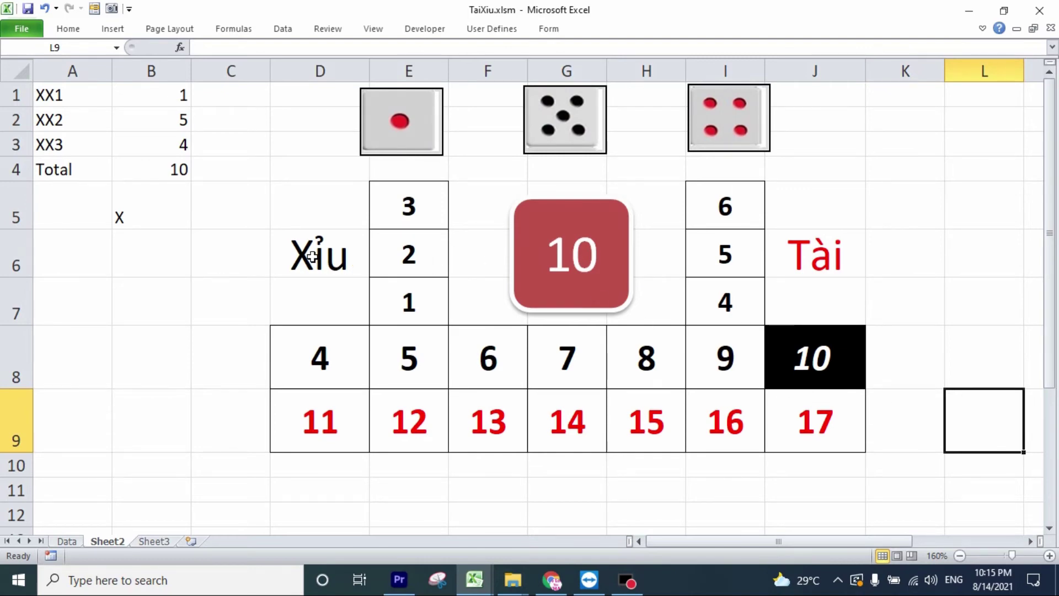
pyautogui.click(312, 257)
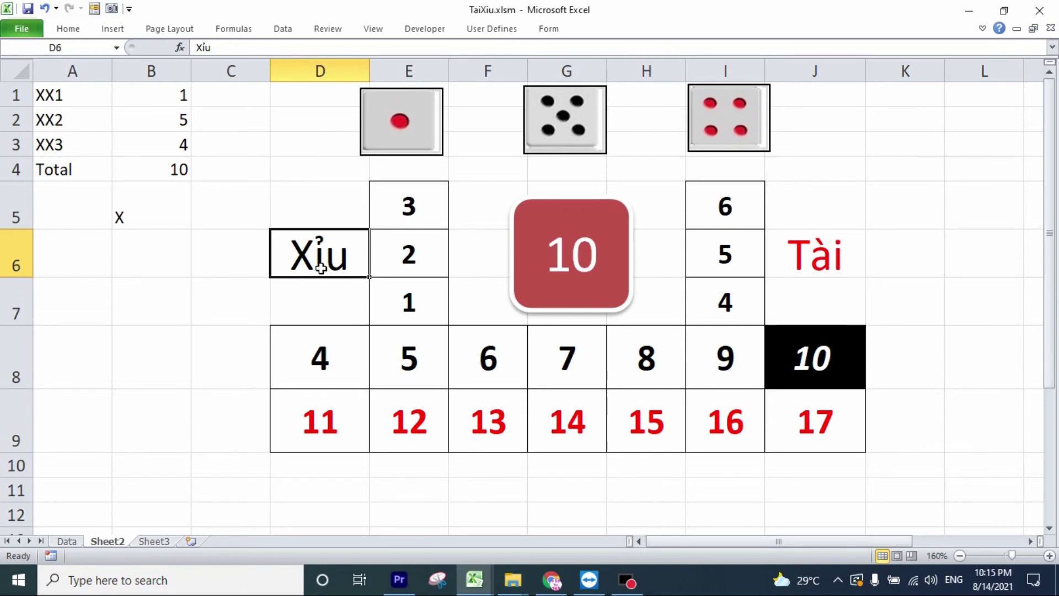
# Start a formula-based conditional rule on the Xỉu label D6 with =$B$5="X".
pyautogui.click(836, 255)
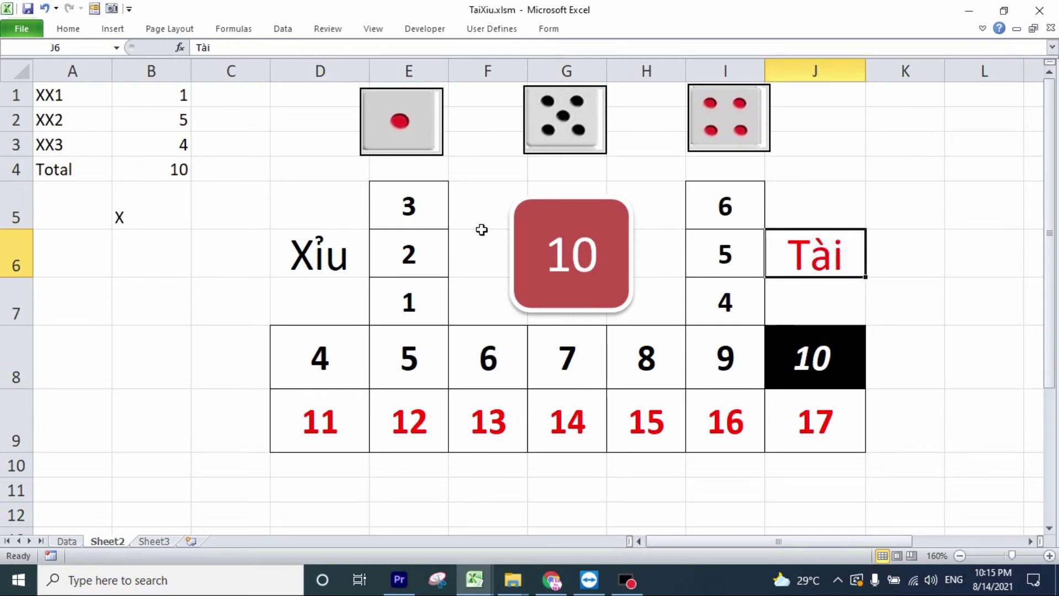
pyautogui.click(331, 260)
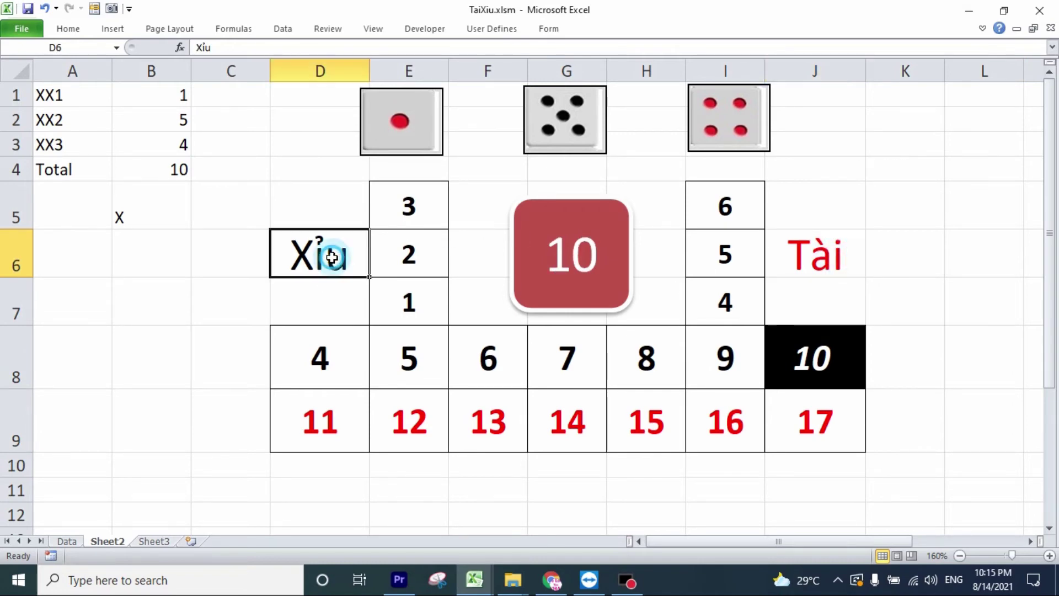
pyautogui.click(74, 31)
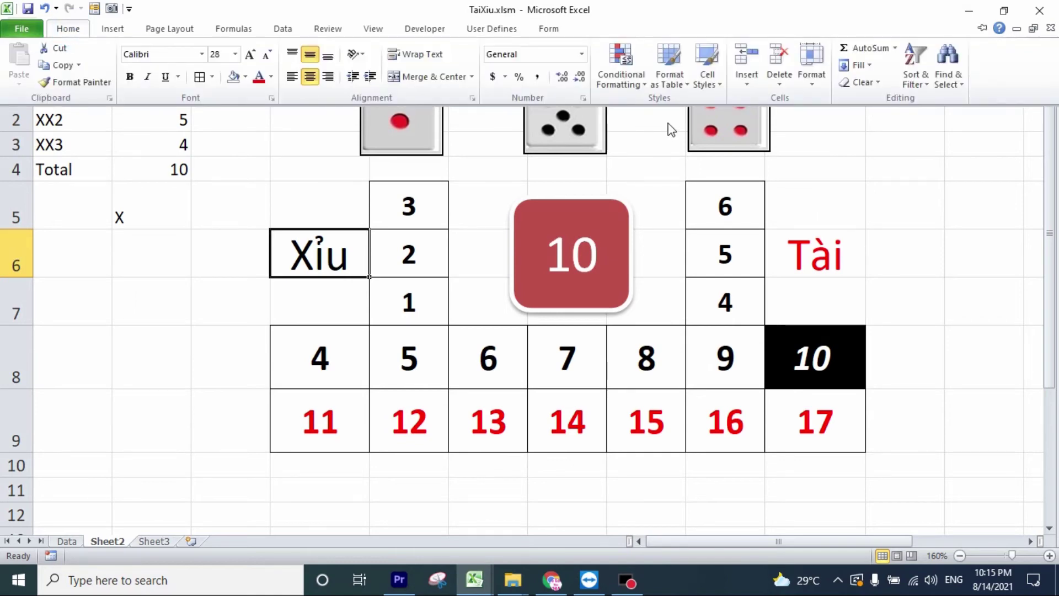
pyautogui.click(628, 81)
pyautogui.click(656, 276)
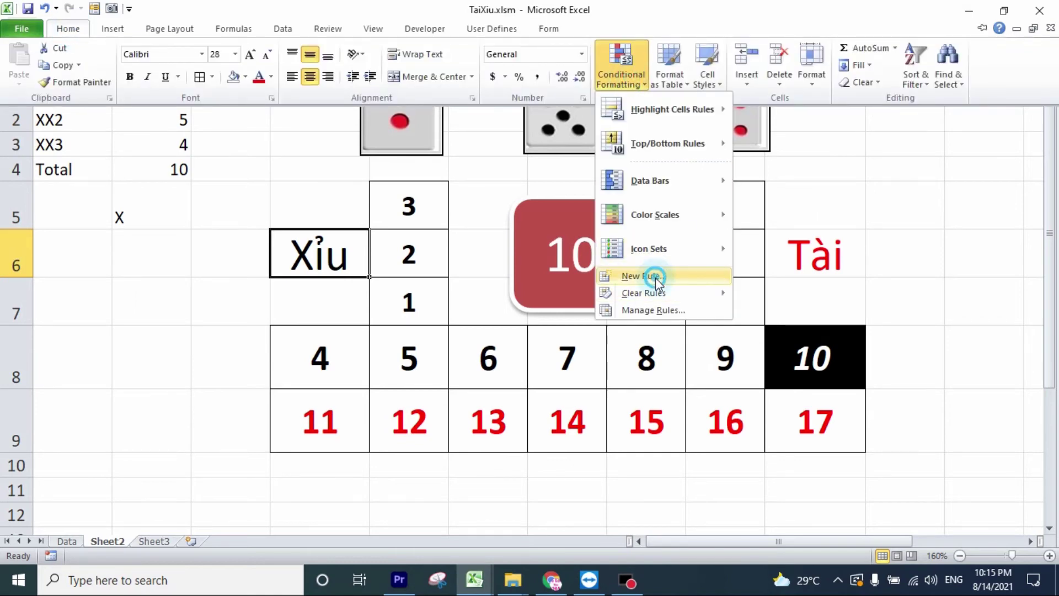
pyautogui.click(537, 124)
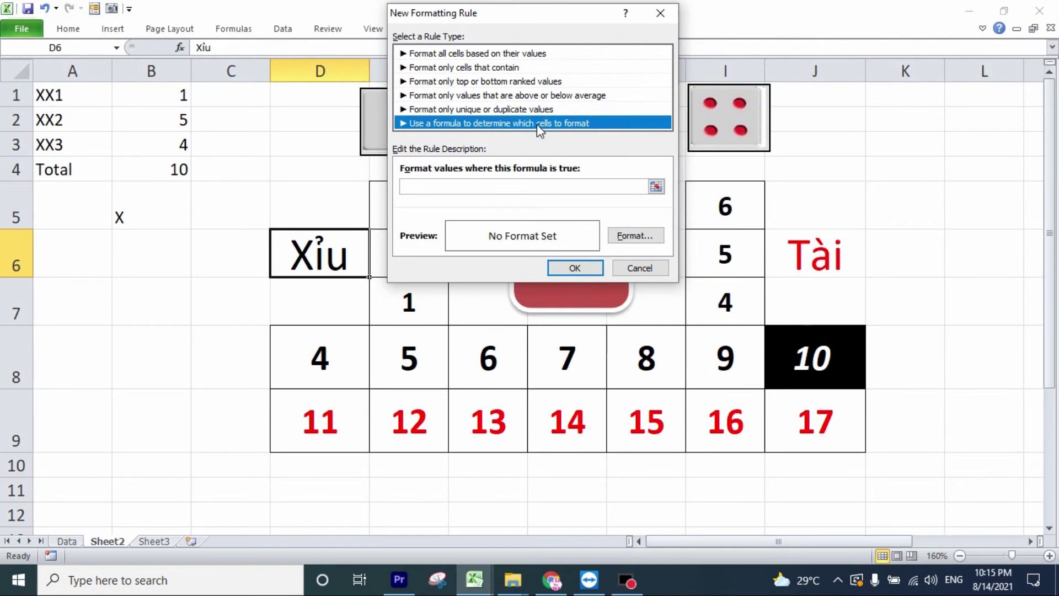
pyautogui.click(656, 187)
pyautogui.click(164, 204)
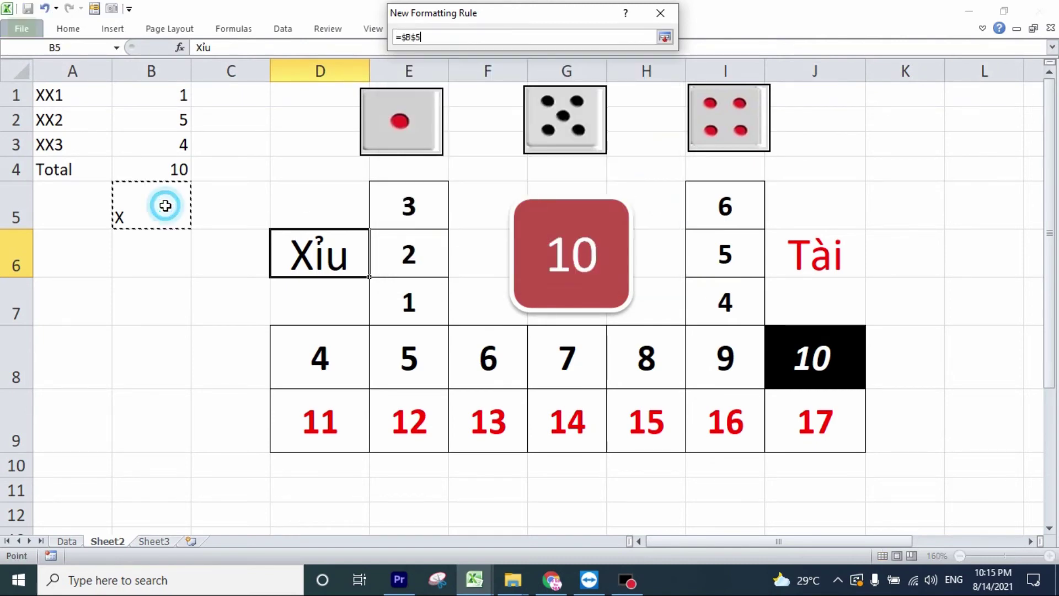
pyautogui.write('="X')
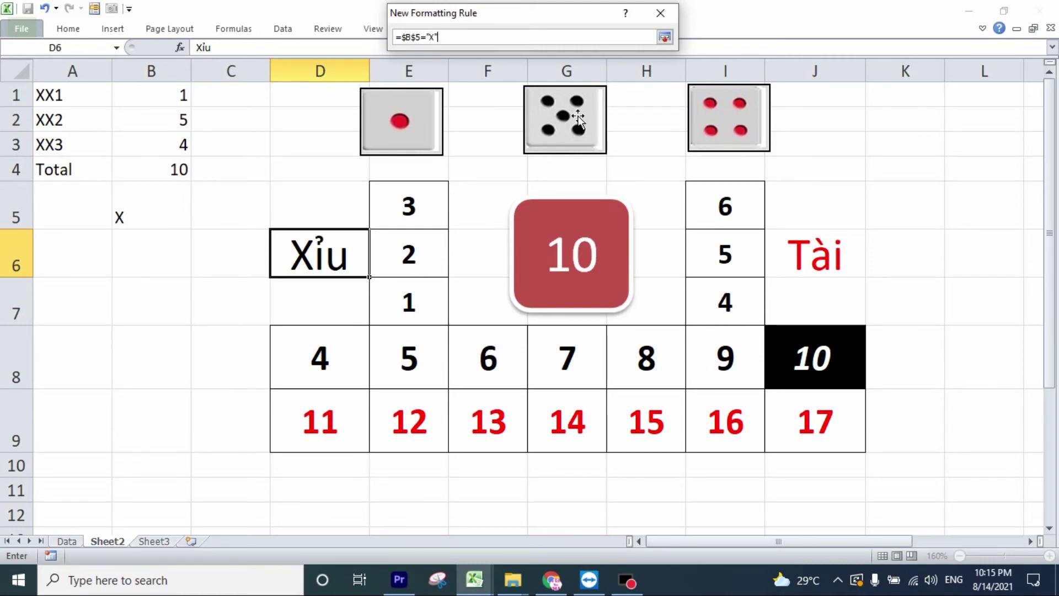
pyautogui.click(665, 37)
# Give the Xỉu rule a black fill with white bold italic text and save it.
pyautogui.click(635, 231)
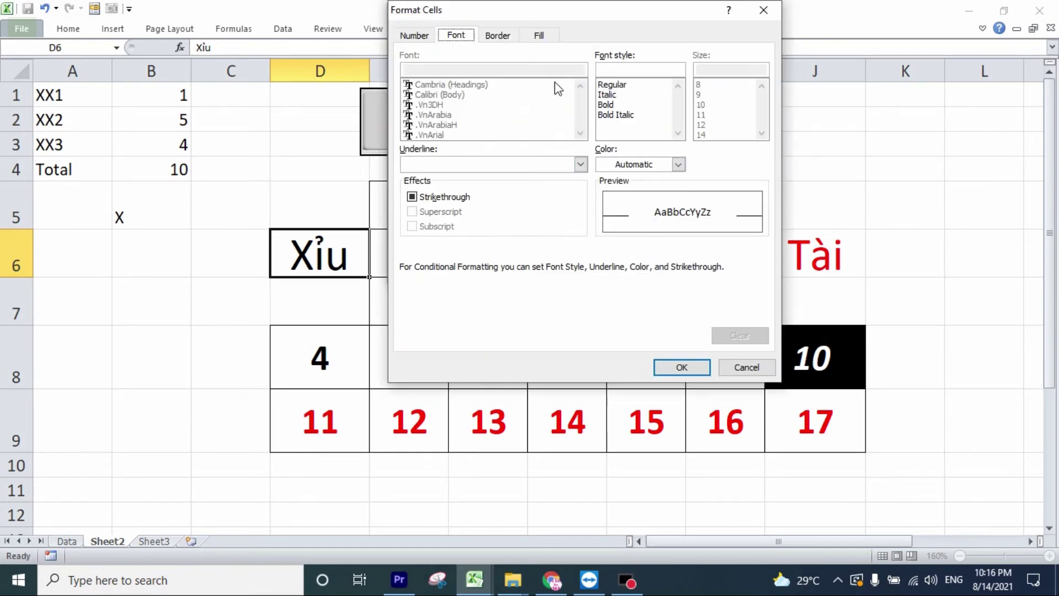
pyautogui.click(539, 35)
pyautogui.click(429, 91)
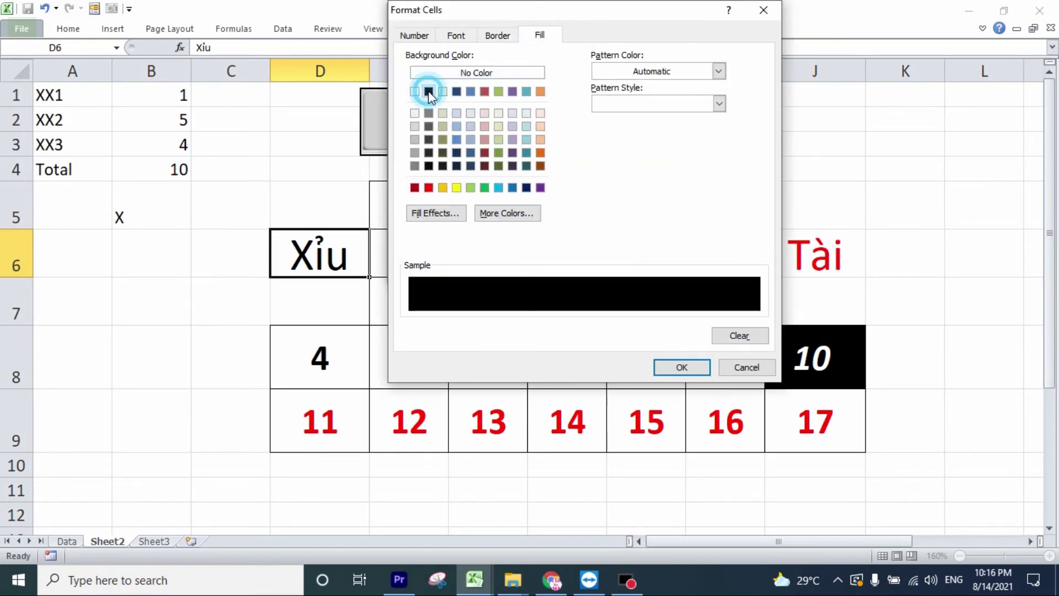
pyautogui.click(455, 34)
pyautogui.click(628, 168)
pyautogui.click(621, 230)
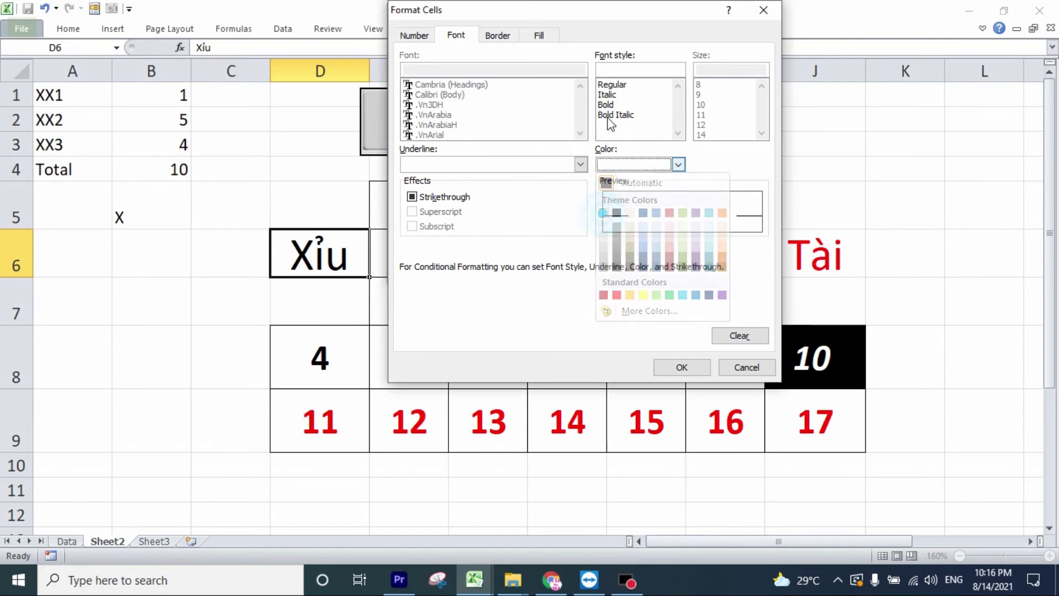
pyautogui.click(617, 113)
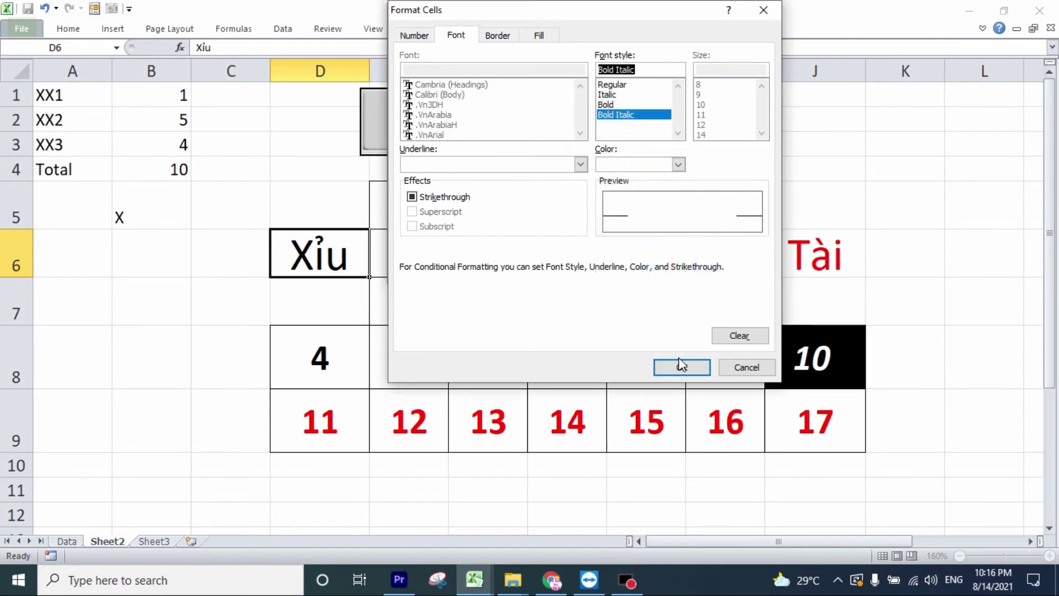
pyautogui.click(682, 366)
pyautogui.click(575, 267)
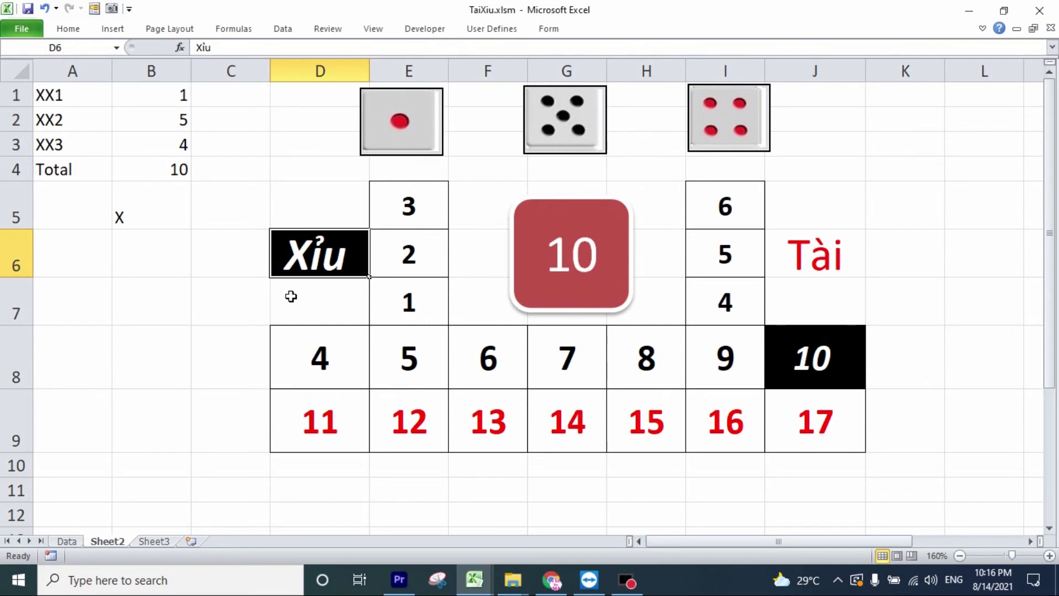
# Roll the dice three times, reaching 12, then select the Tài label cell.
pyautogui.click(586, 262)
pyautogui.click(585, 262)
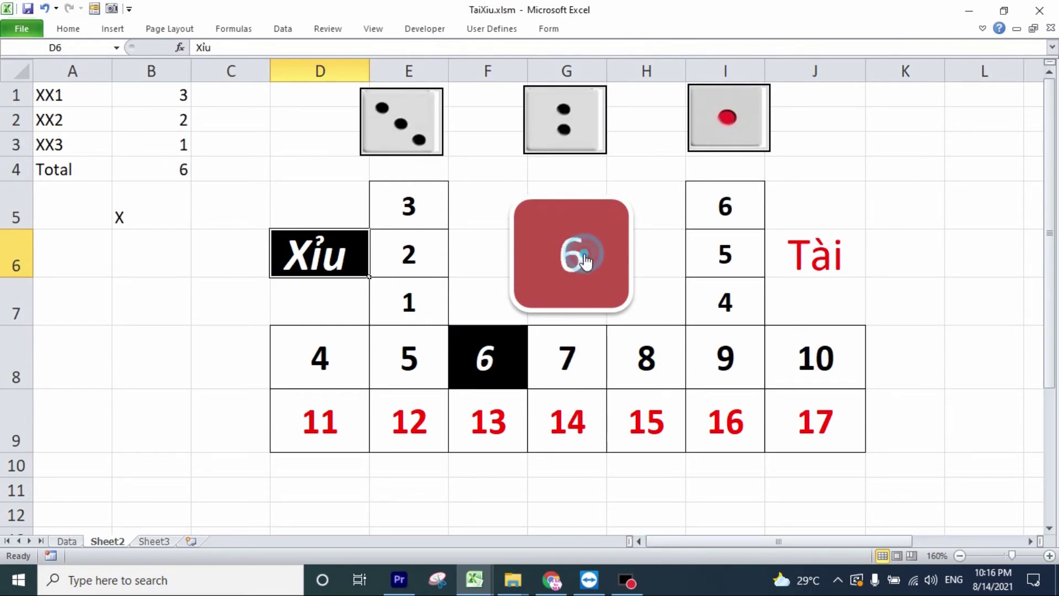
pyautogui.click(586, 262)
pyautogui.click(825, 259)
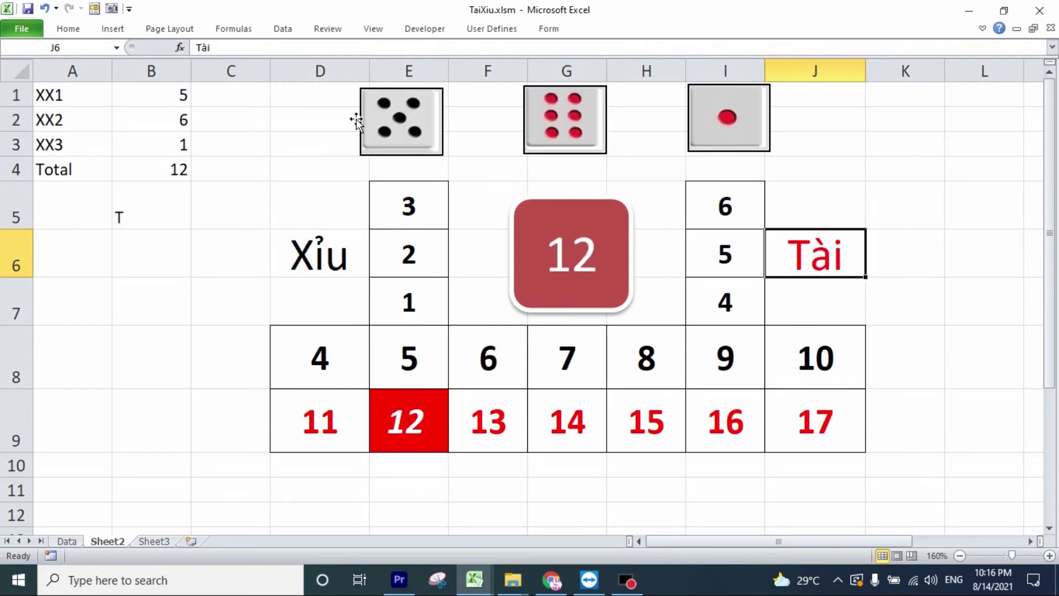
# Start a formula-based conditional rule on the Tài label J6 with =$B$5="T".
pyautogui.click(68, 28)
pyautogui.click(620, 78)
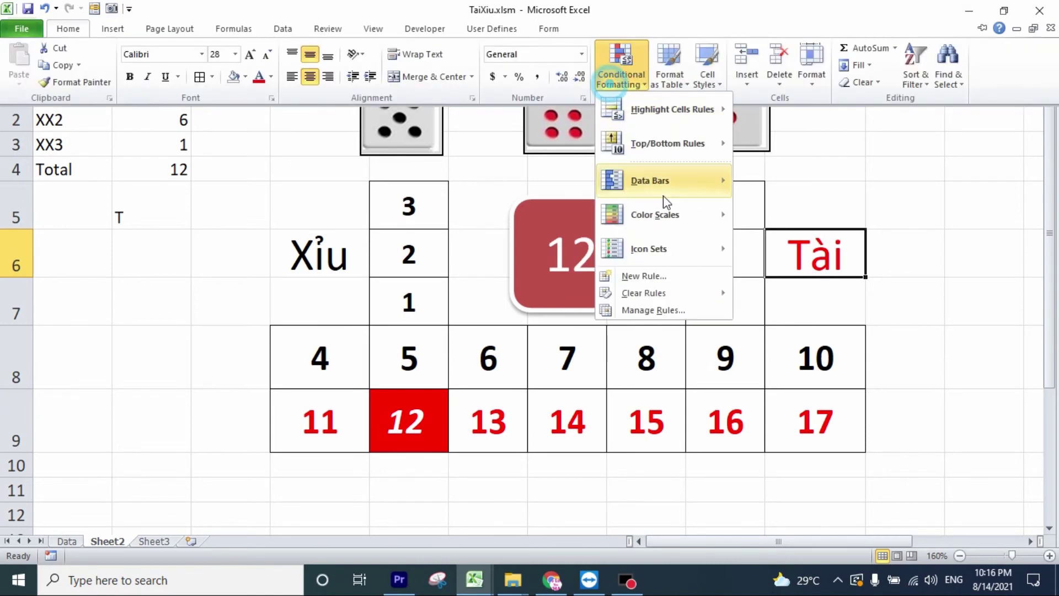
pyautogui.click(654, 276)
pyautogui.click(468, 120)
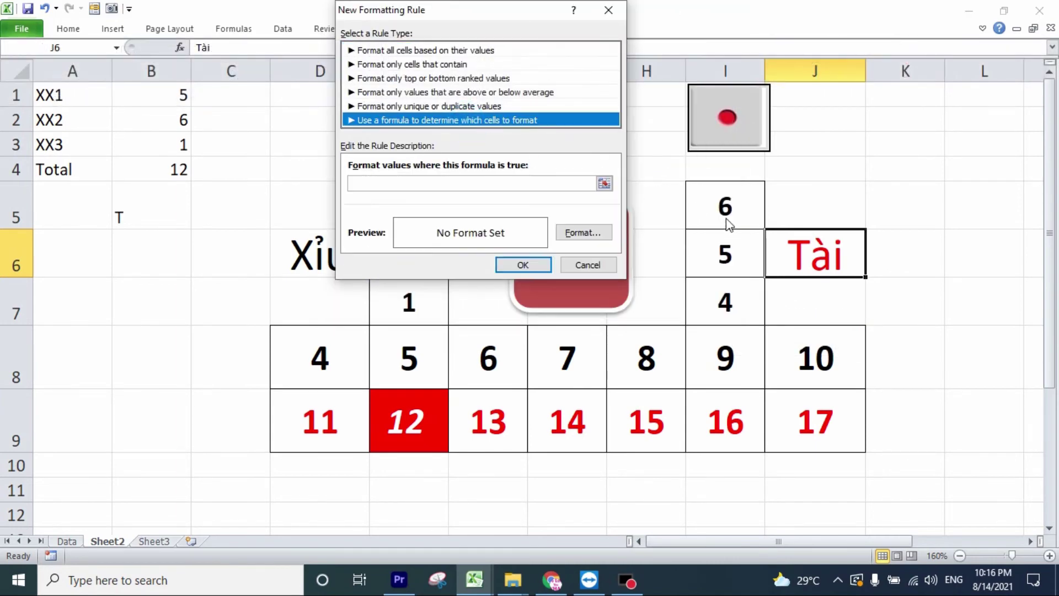
pyautogui.click(608, 186)
pyautogui.click(124, 206)
pyautogui.write('=')
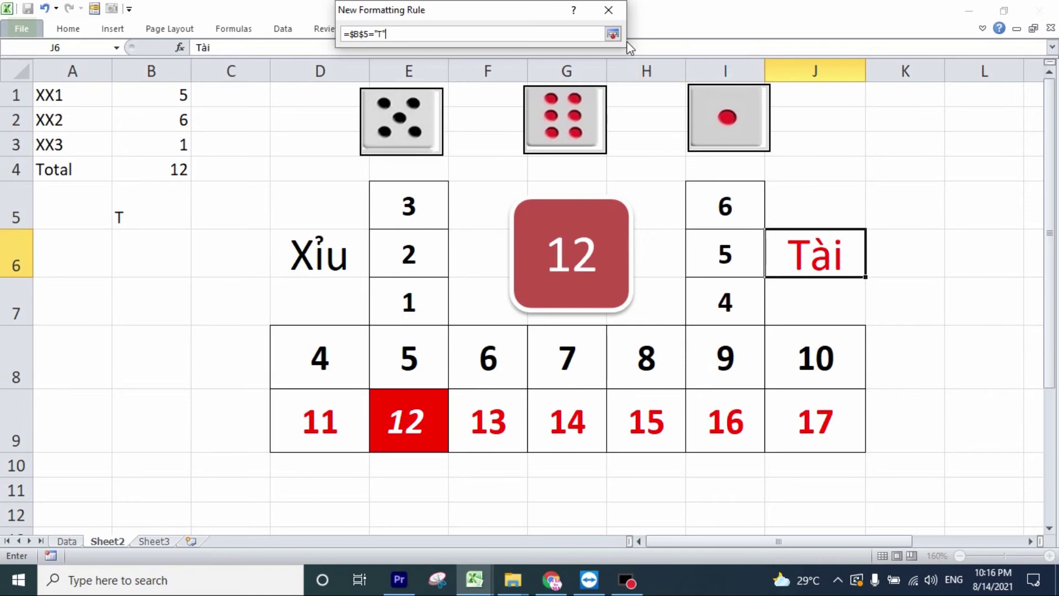
pyautogui.click(612, 34)
# Give the Tài rule a red fill with white bold italic text and save it.
pyautogui.click(577, 232)
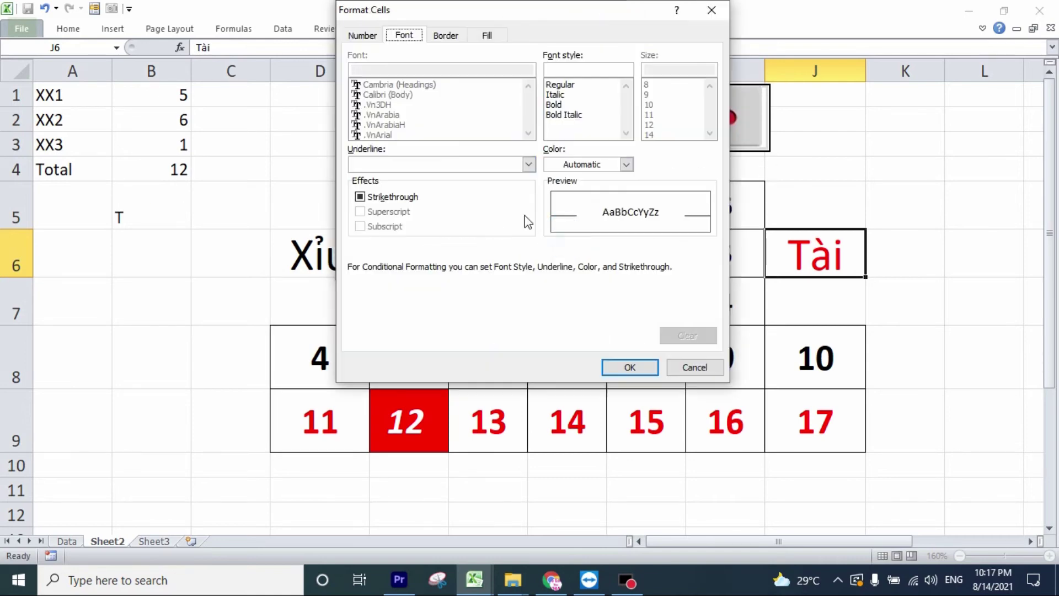
pyautogui.click(486, 35)
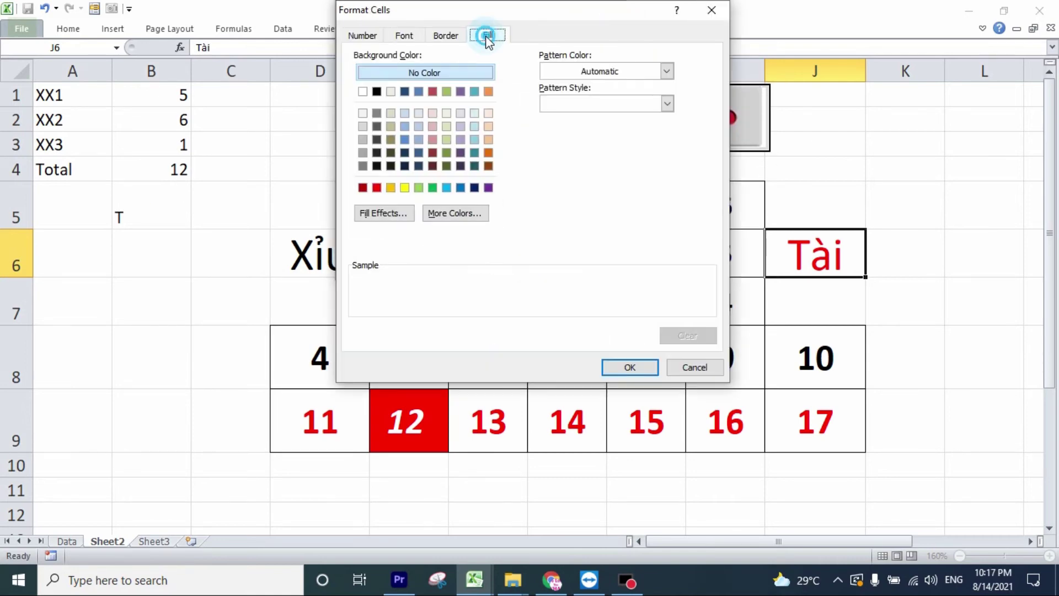
pyautogui.click(377, 188)
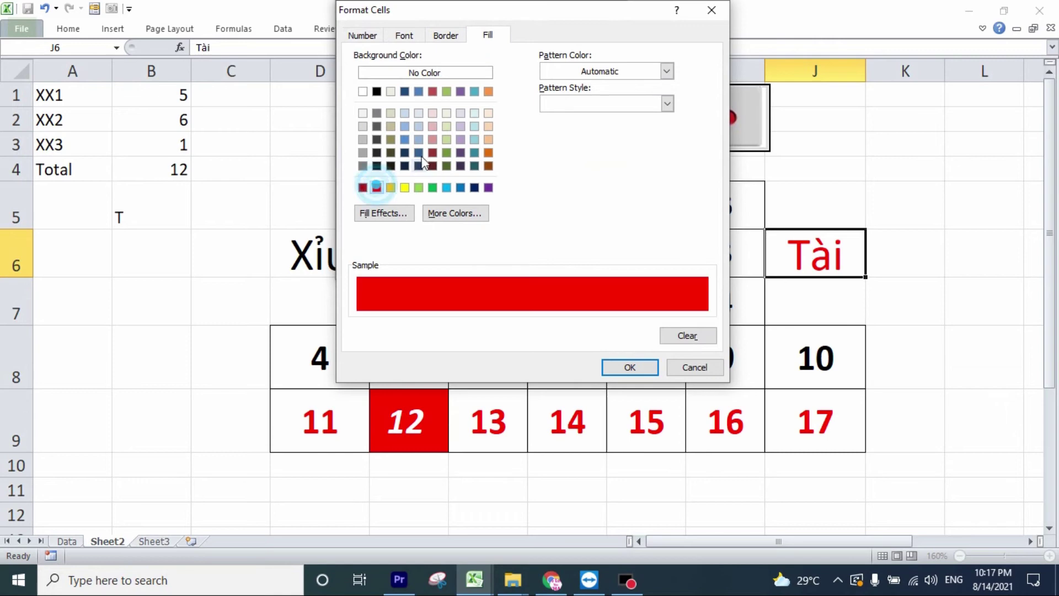
pyautogui.click(415, 36)
pyautogui.click(563, 115)
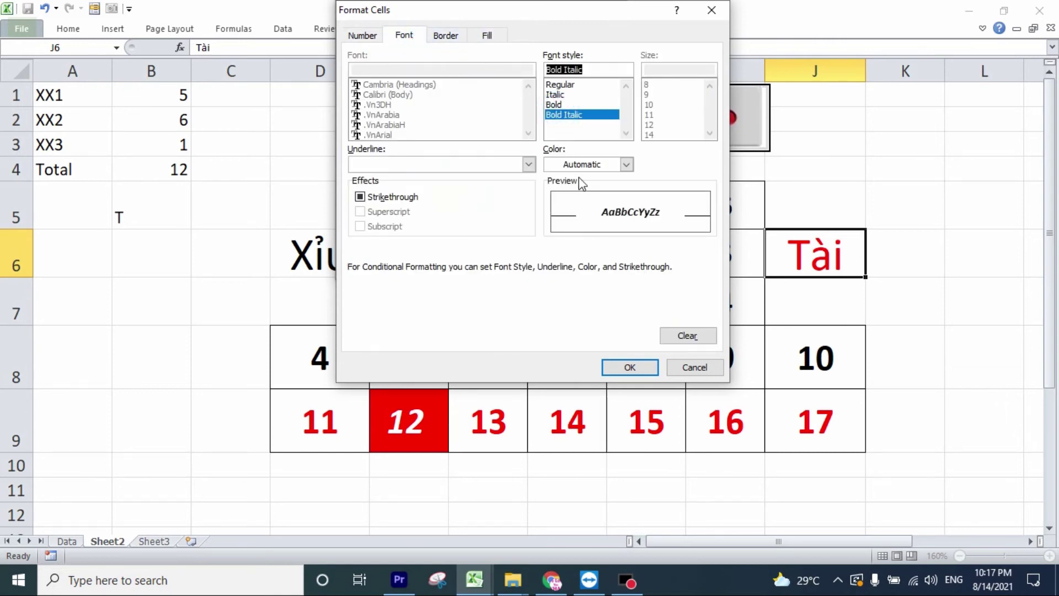
pyautogui.click(626, 164)
pyautogui.click(552, 213)
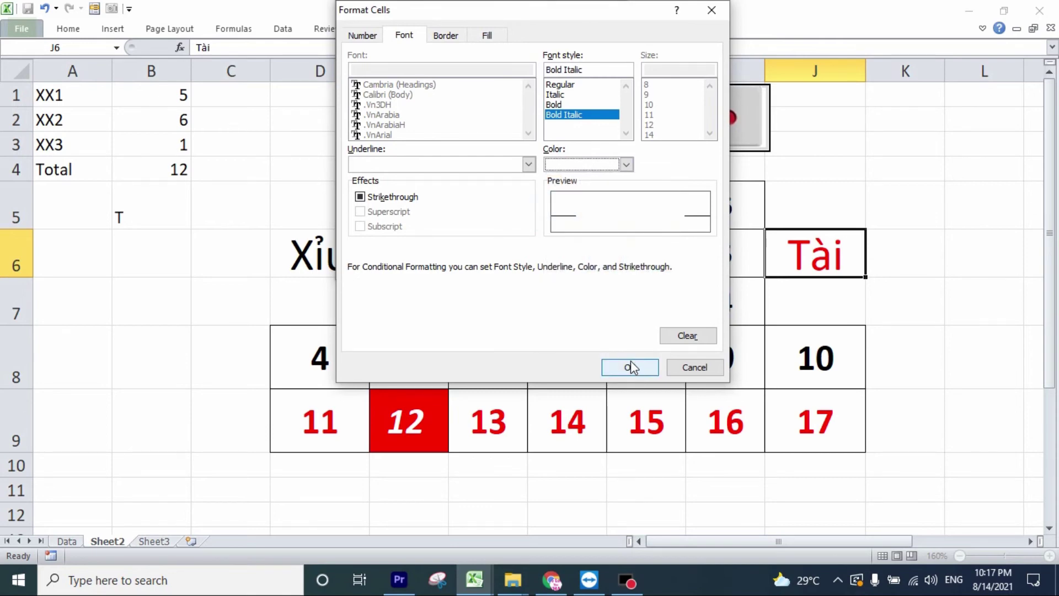
pyautogui.click(631, 362)
pyautogui.click(545, 263)
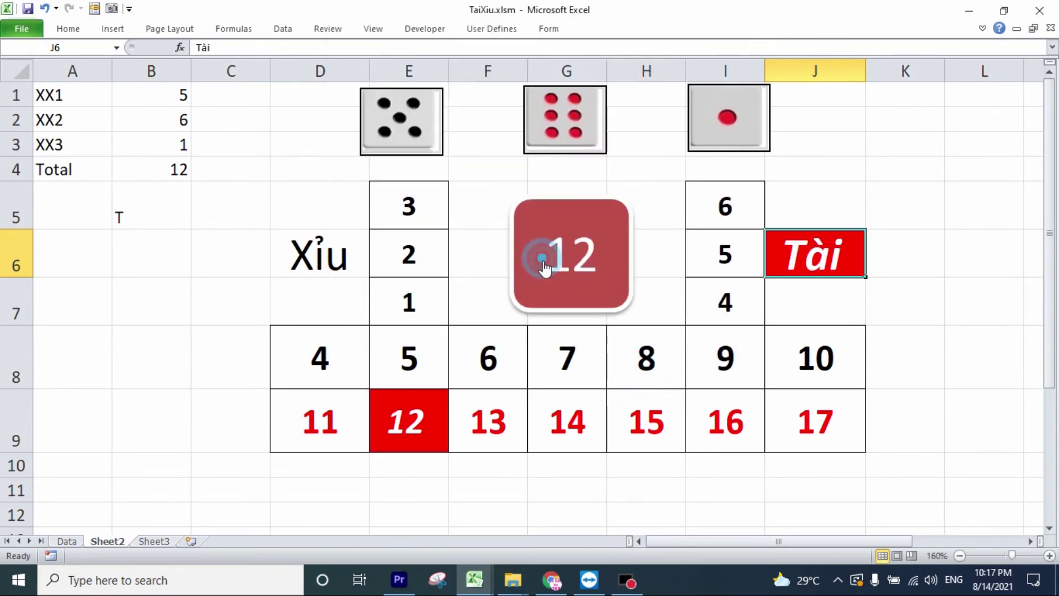
pyautogui.click(981, 348)
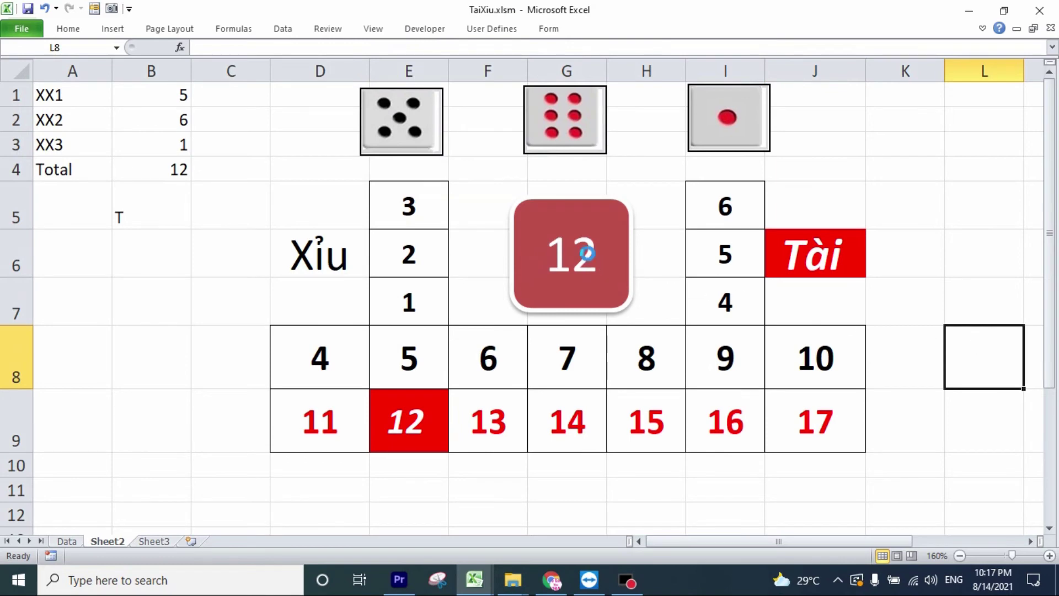
# Roll the dice six times, ending on 6, 5, 3 for 14 with 14 and Tài lit red.
pyautogui.click(587, 255)
pyautogui.click(589, 259)
pyautogui.click(589, 261)
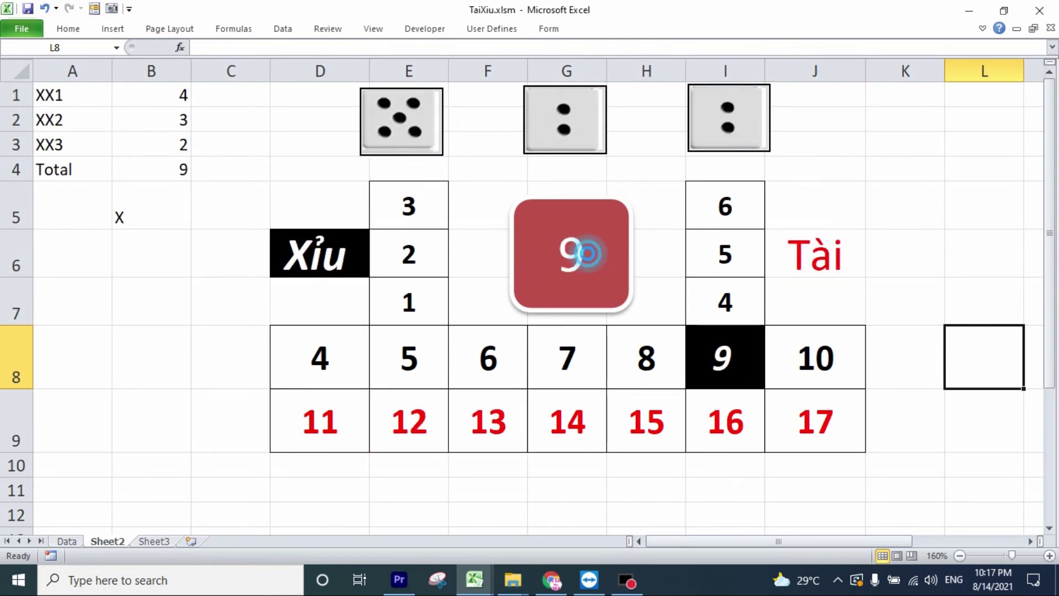
pyautogui.click(589, 260)
pyautogui.click(589, 261)
pyautogui.click(589, 260)
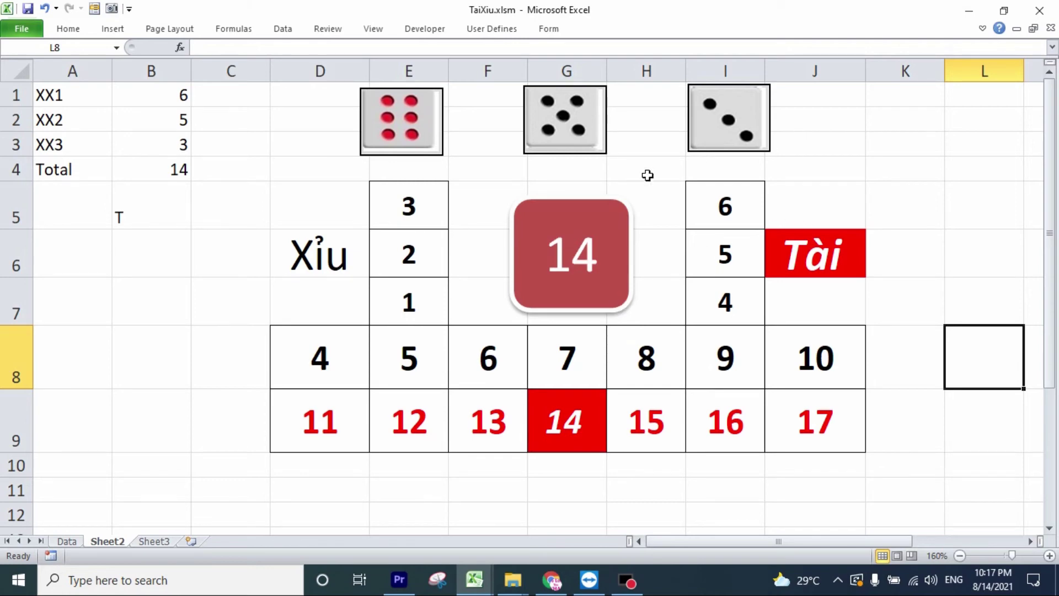
# Duplicate the 14 total box with Ctrl+D and name the copy RT.
pyautogui.rightClick(559, 230)
pyautogui.click(535, 221)
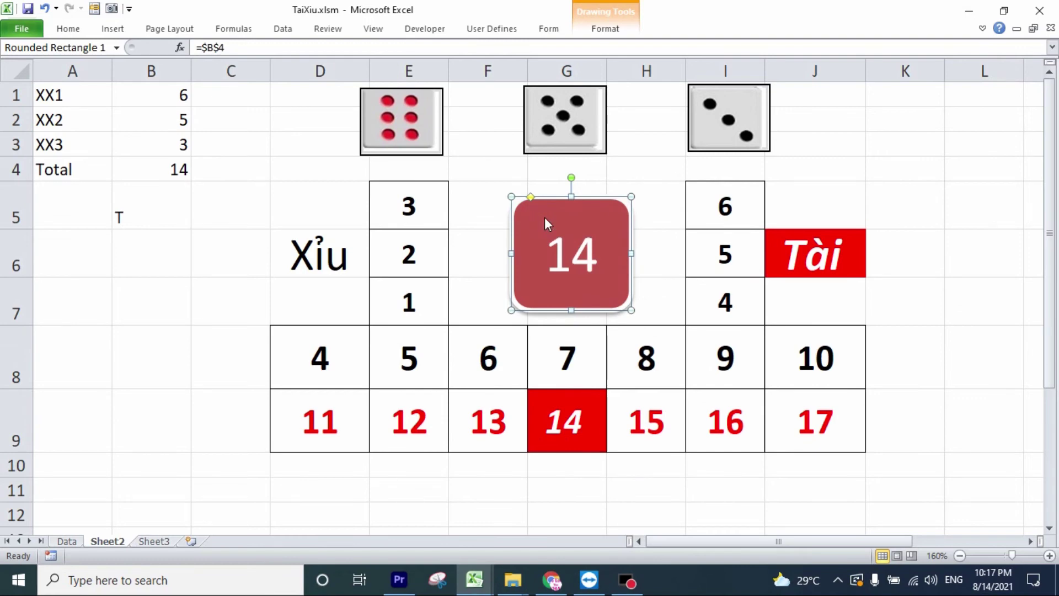
pyautogui.hotkey('ctrl', 'd')
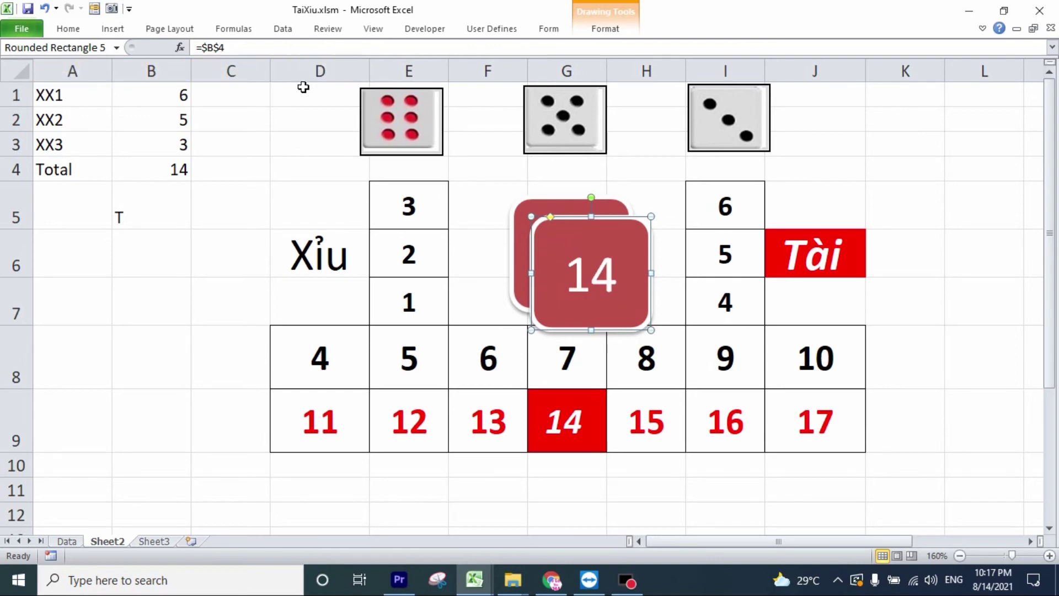
pyautogui.click(109, 48)
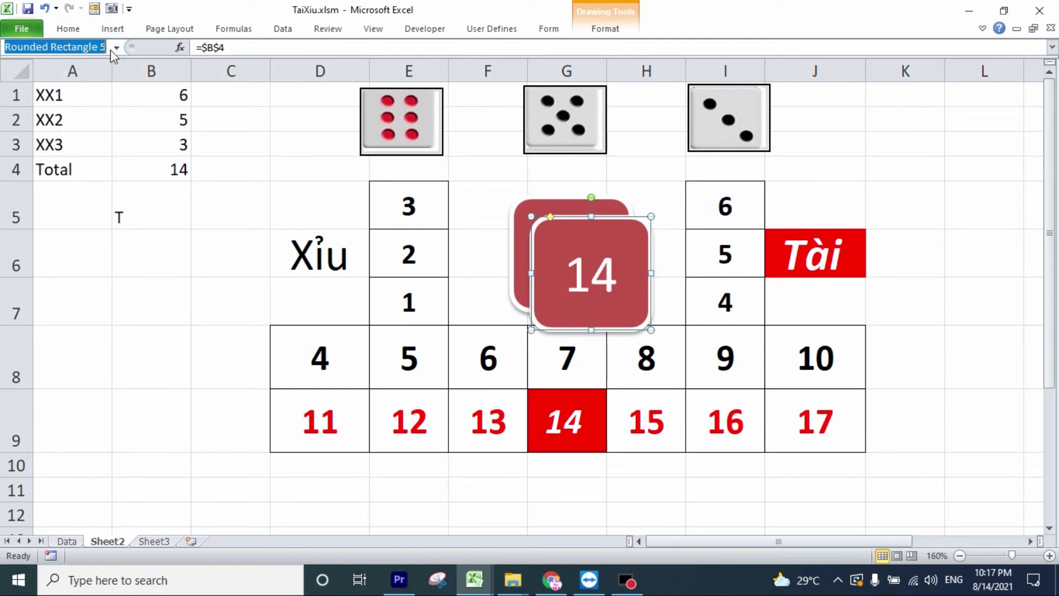
pyautogui.write('RT')
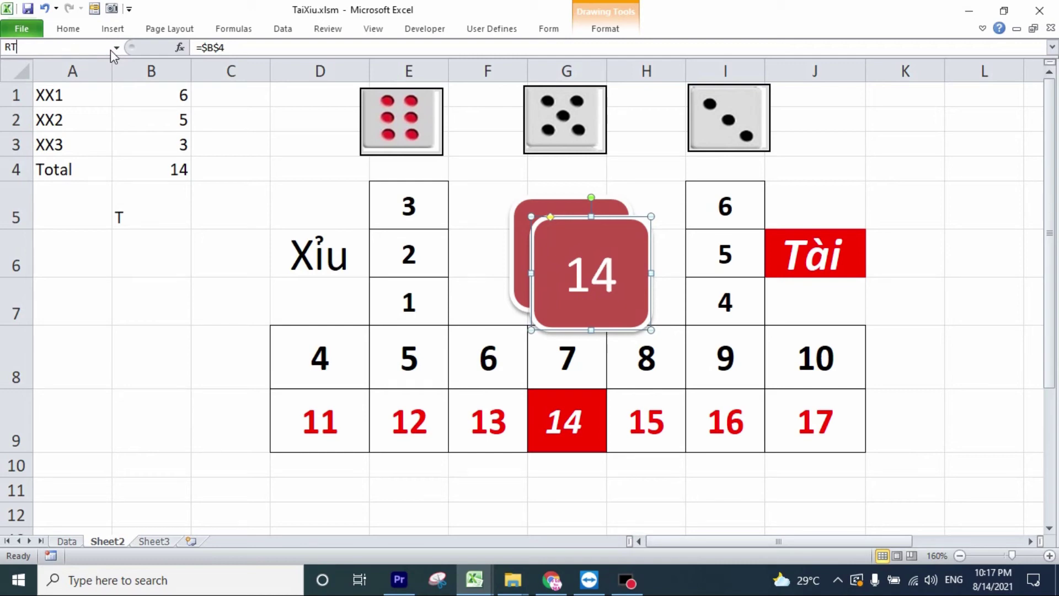
pyautogui.press('Return')
# Rename the original total box behind the copy to RX.
pyautogui.rightClick(530, 205)
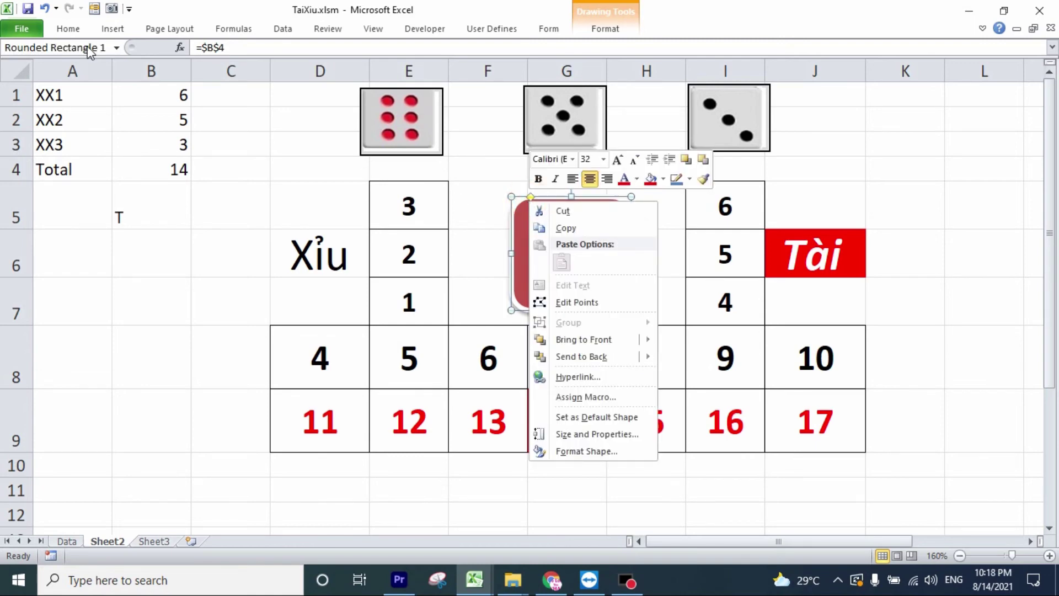
pyautogui.click(109, 46)
pyautogui.click(108, 46)
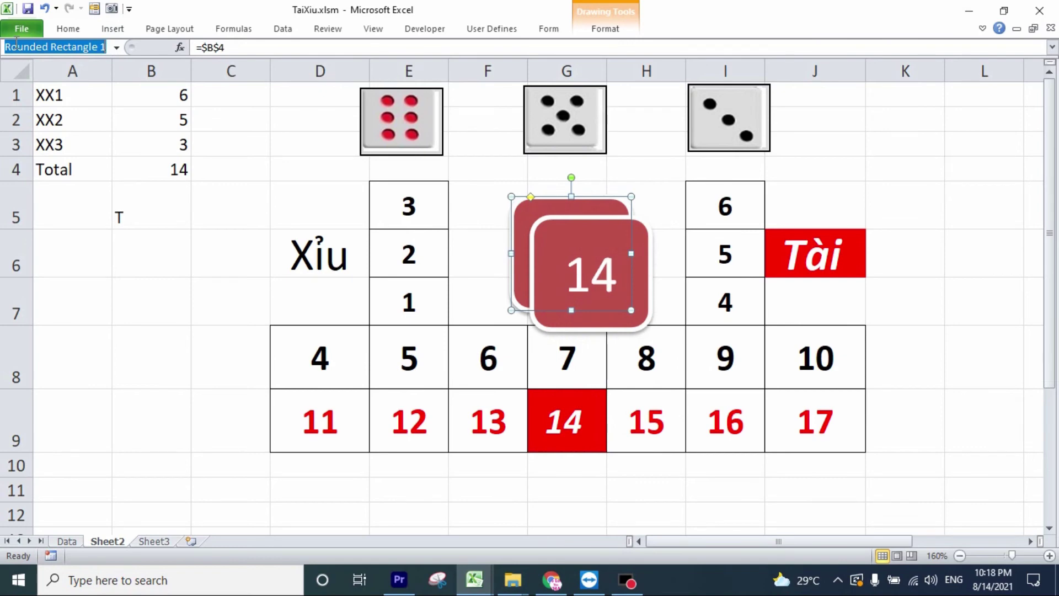
pyautogui.write('RX')
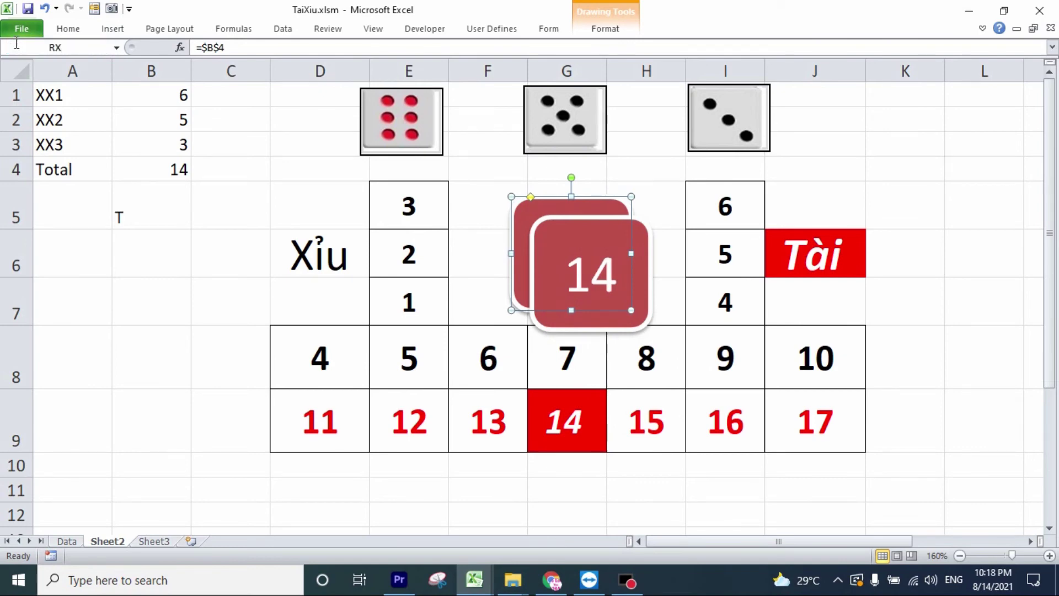
# Select both total boxes and centre them horizontally with Align Center.
pyautogui.click(943, 151)
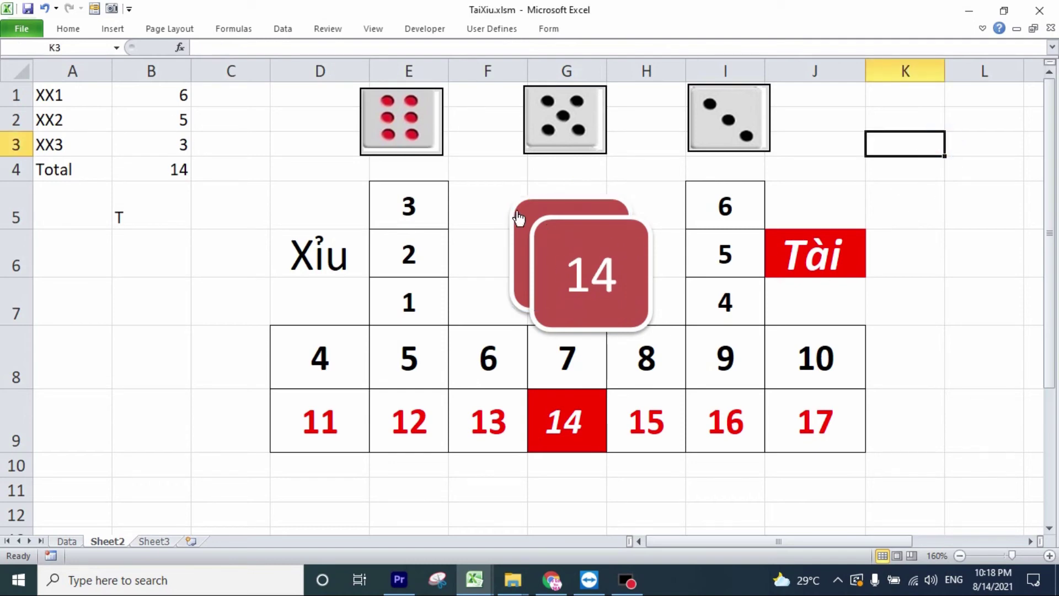
pyautogui.rightClick(553, 240)
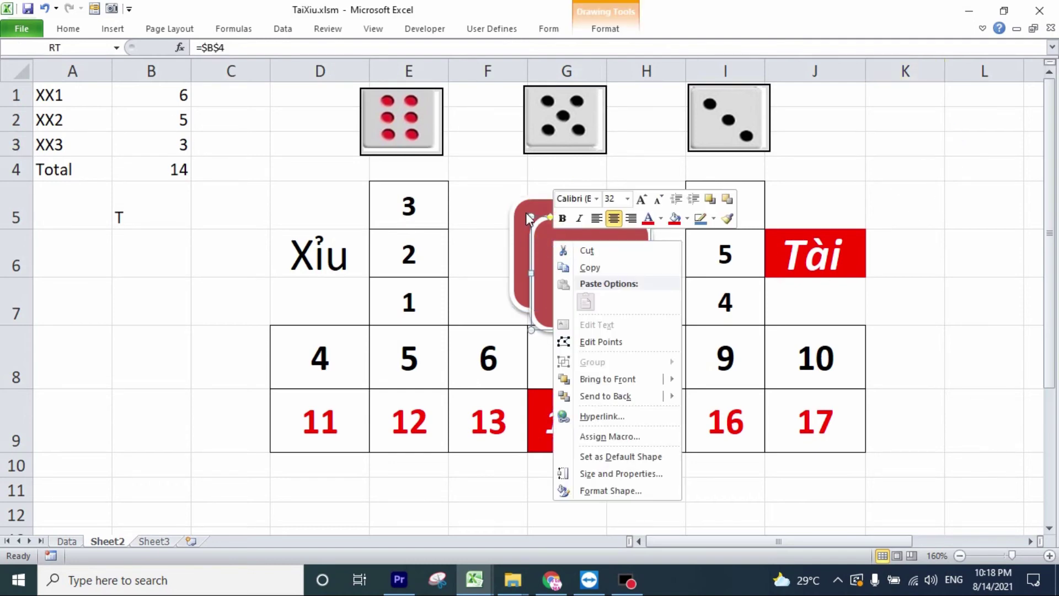
pyautogui.rightClick(525, 215)
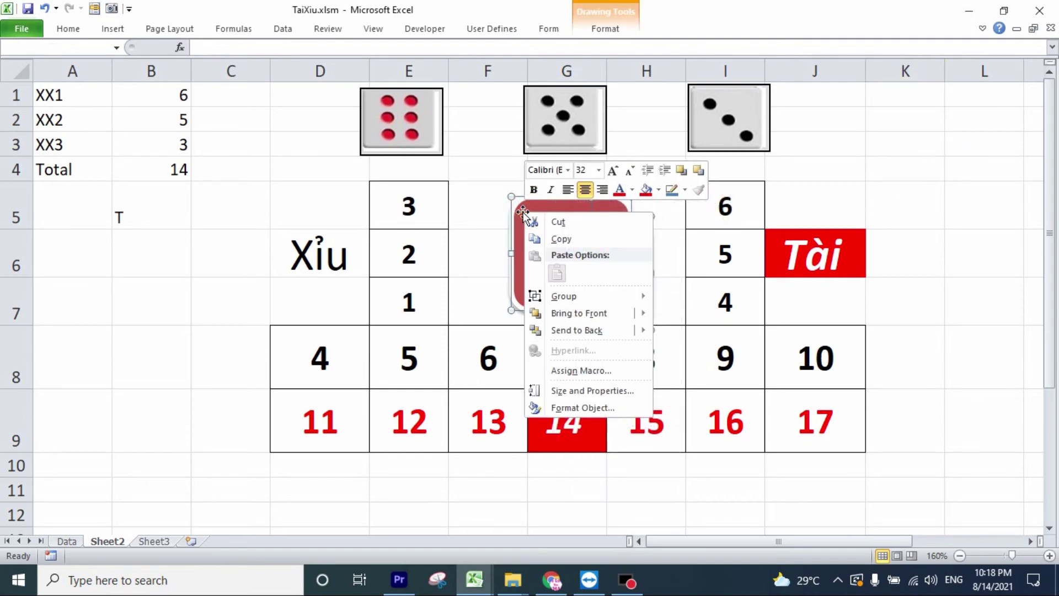
pyautogui.click(605, 28)
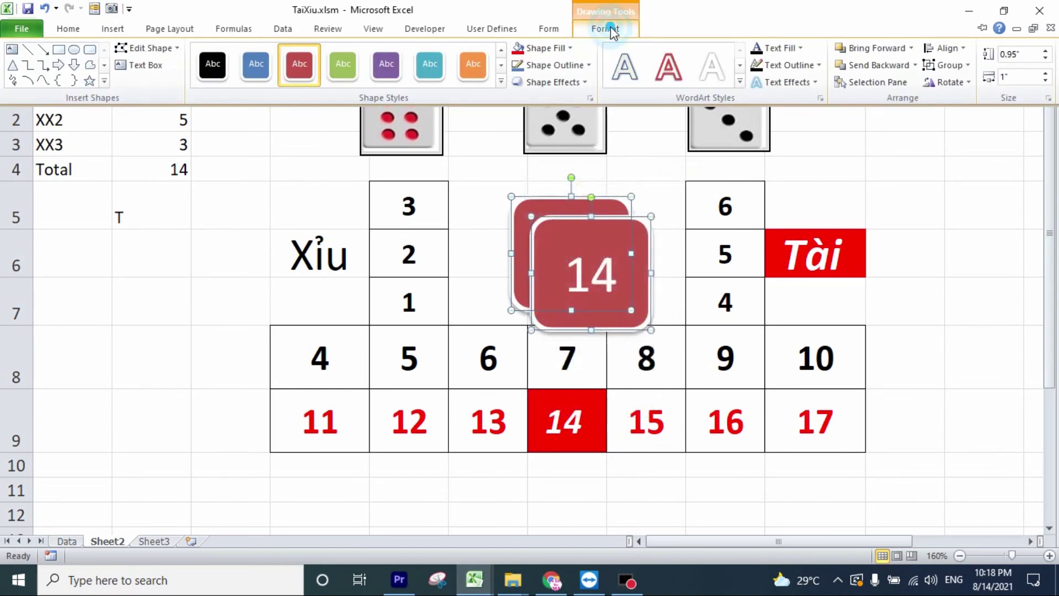
pyautogui.click(944, 48)
pyautogui.click(951, 84)
pyautogui.hotkey('ctrl', 'F1')
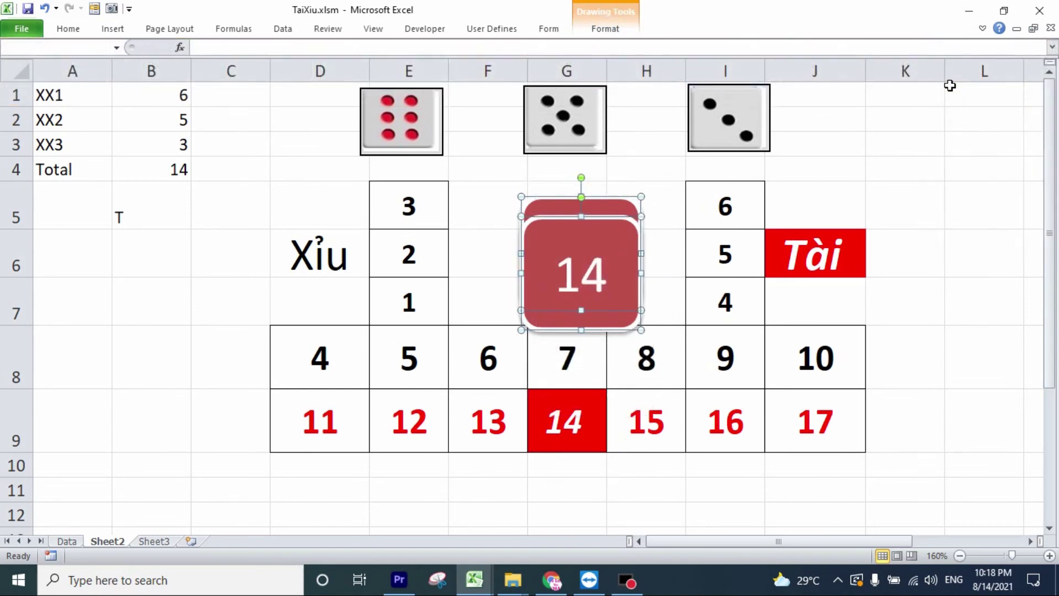
# Try Align Middle on the two boxes, then undo it.
pyautogui.click(593, 33)
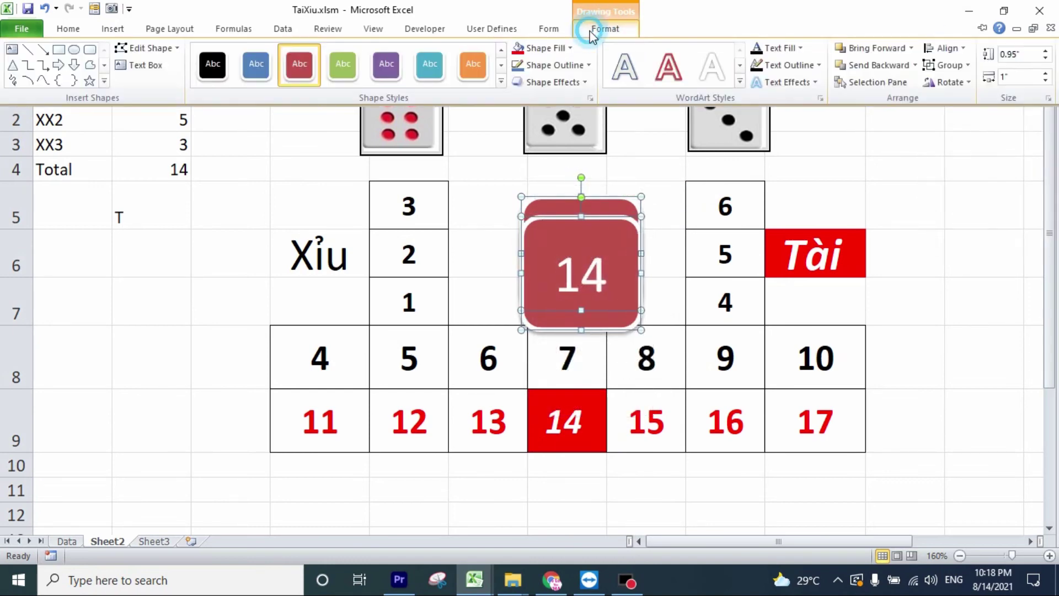
pyautogui.click(944, 48)
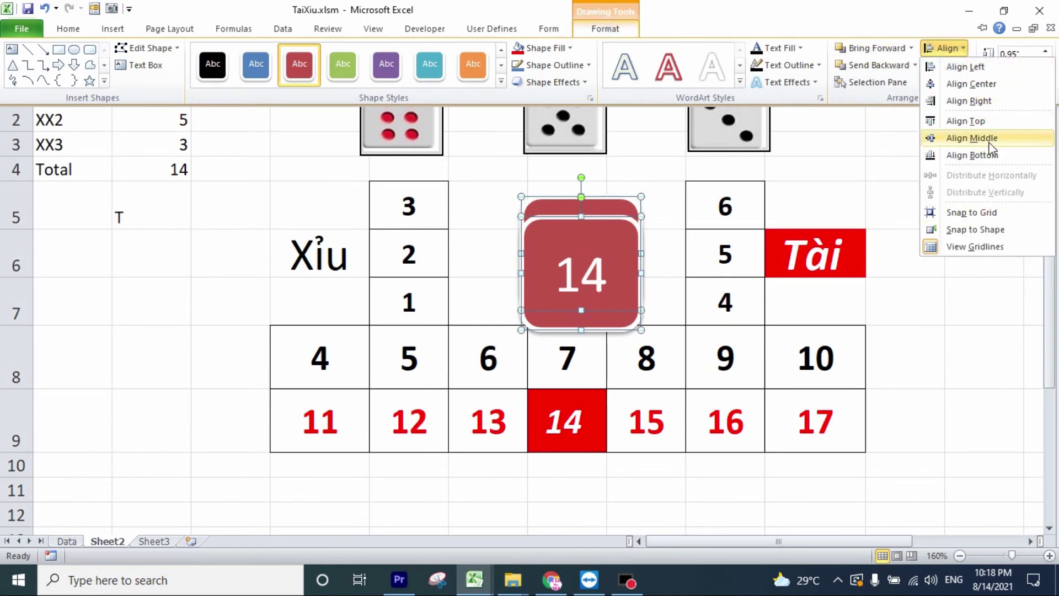
pyautogui.click(979, 138)
pyautogui.click(976, 204)
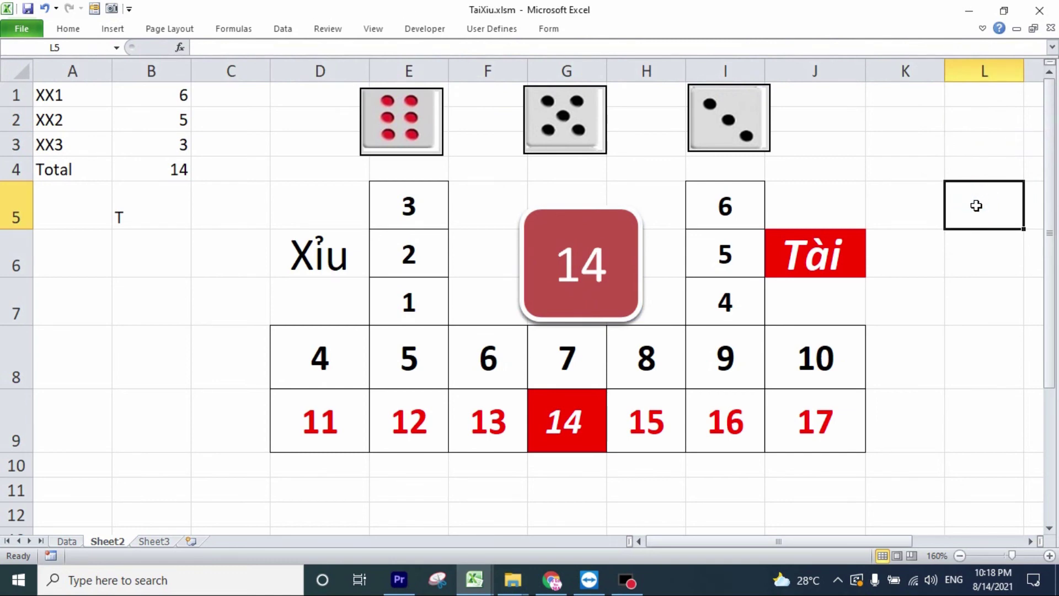
pyautogui.hotkey('ctrl', 'z')
pyautogui.click(910, 205)
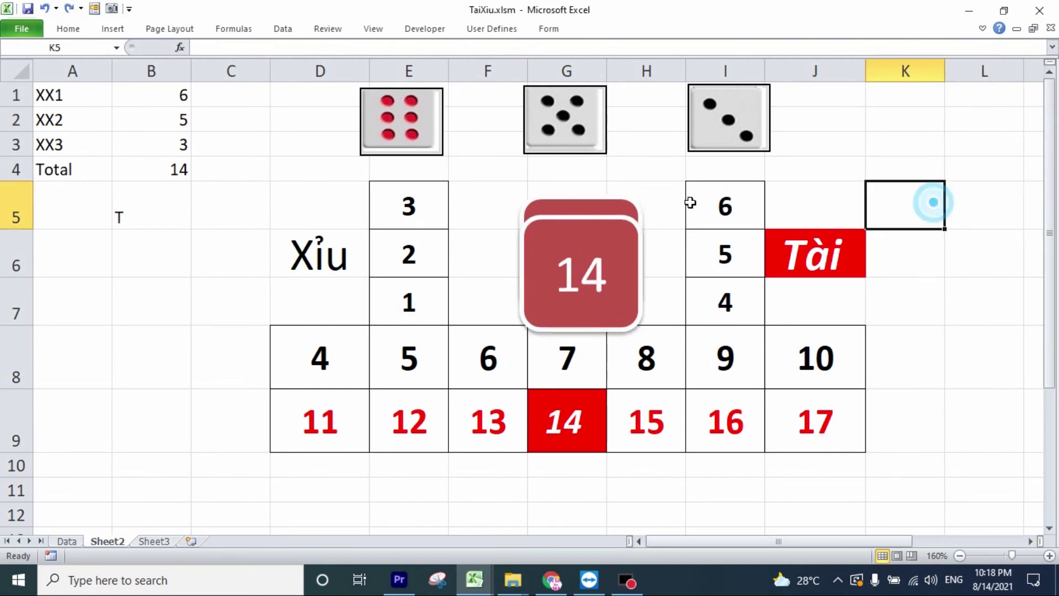
# Give the RX total box a black shape style.
pyautogui.click(596, 205)
pyautogui.rightClick(596, 206)
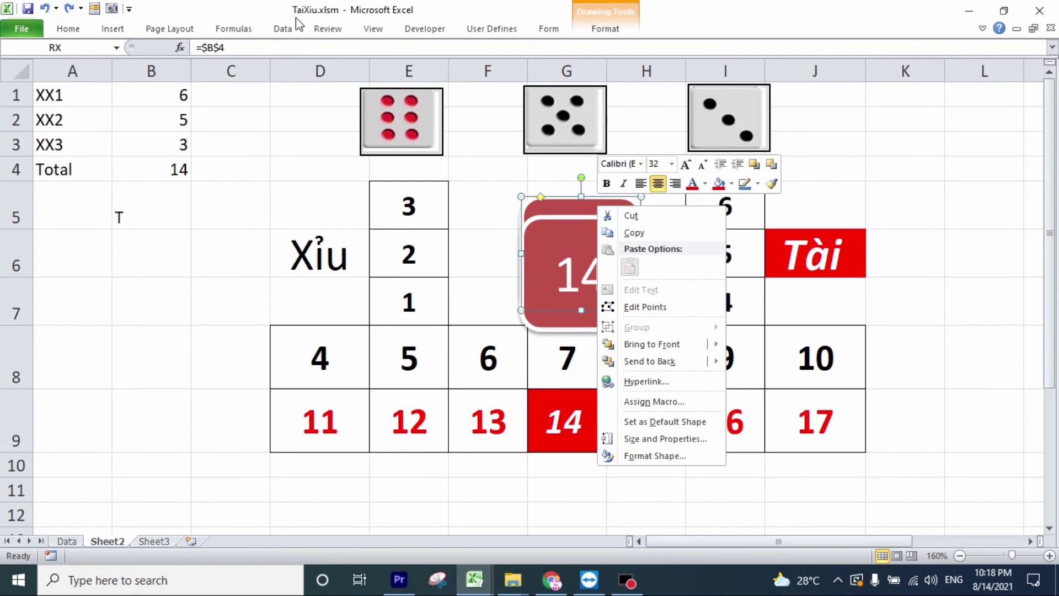
pyautogui.click(605, 29)
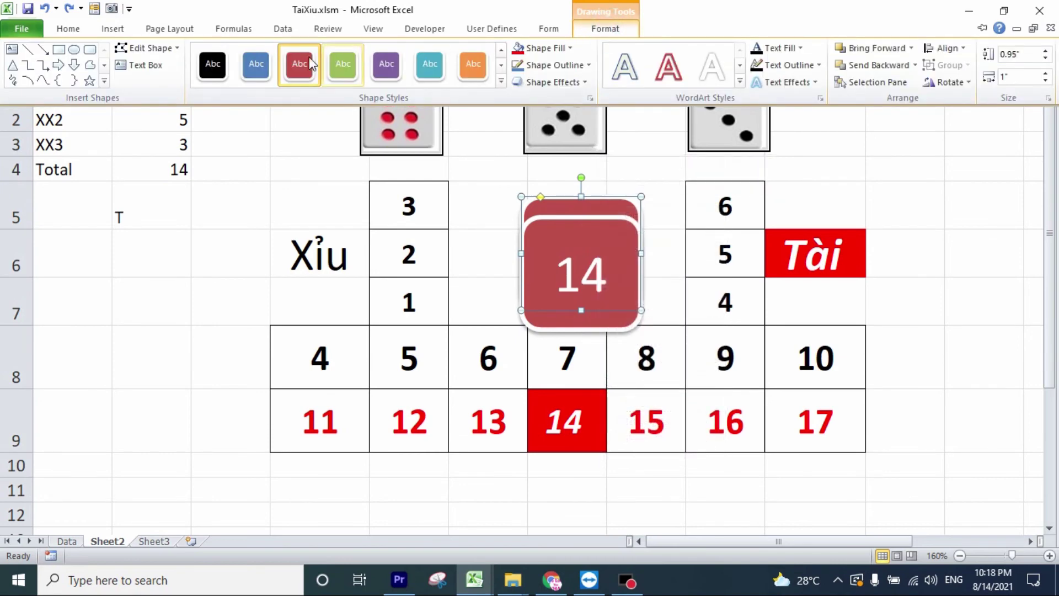
pyautogui.click(220, 66)
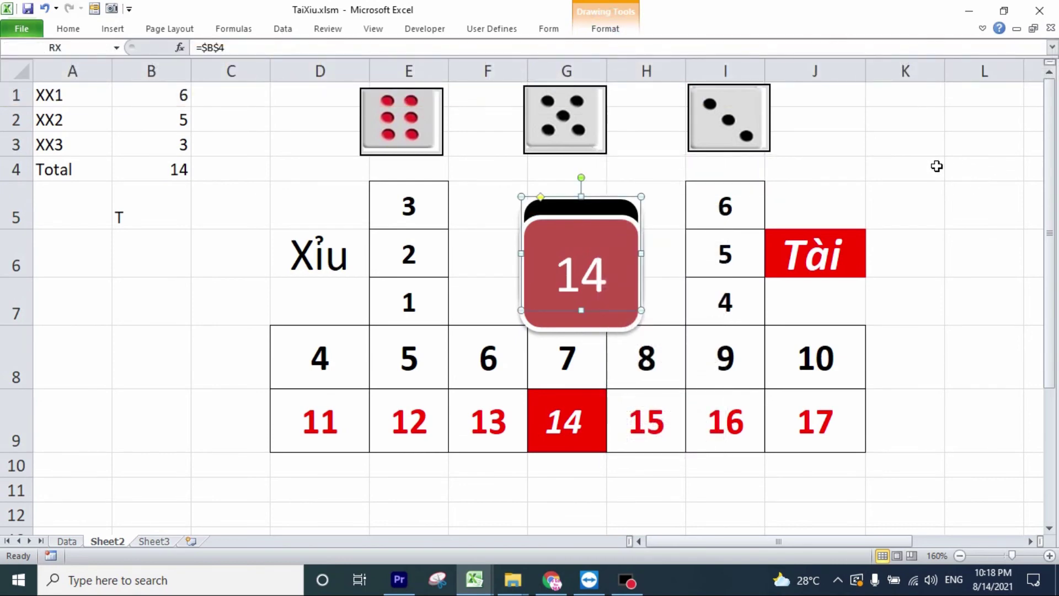
pyautogui.click(937, 166)
# Align both total boxes on their middles so they stack as one.
pyautogui.click(610, 215)
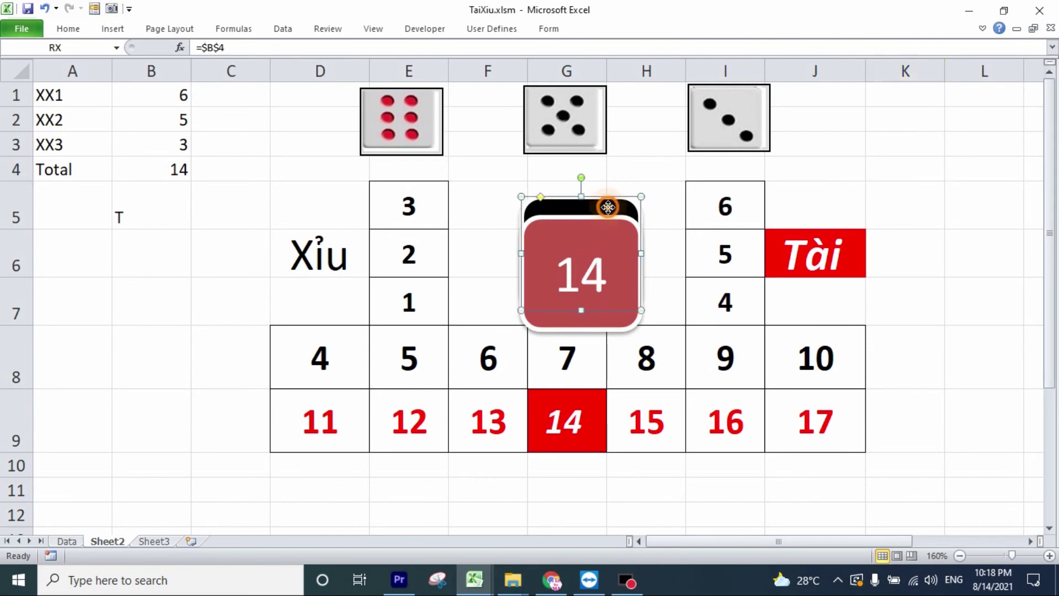
pyautogui.rightClick(610, 215)
pyautogui.rightClick(556, 244)
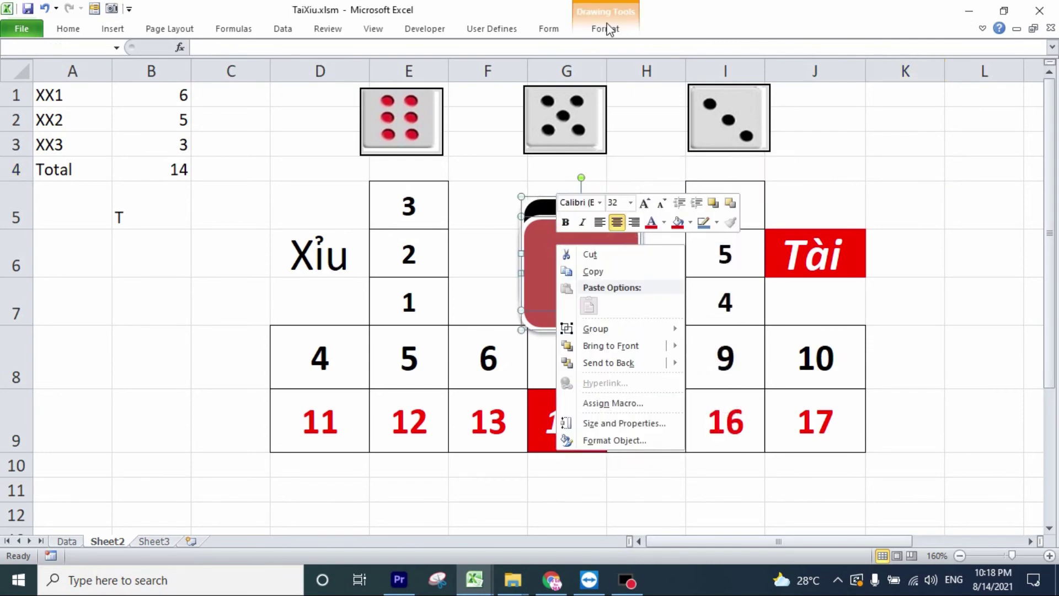
pyautogui.click(607, 28)
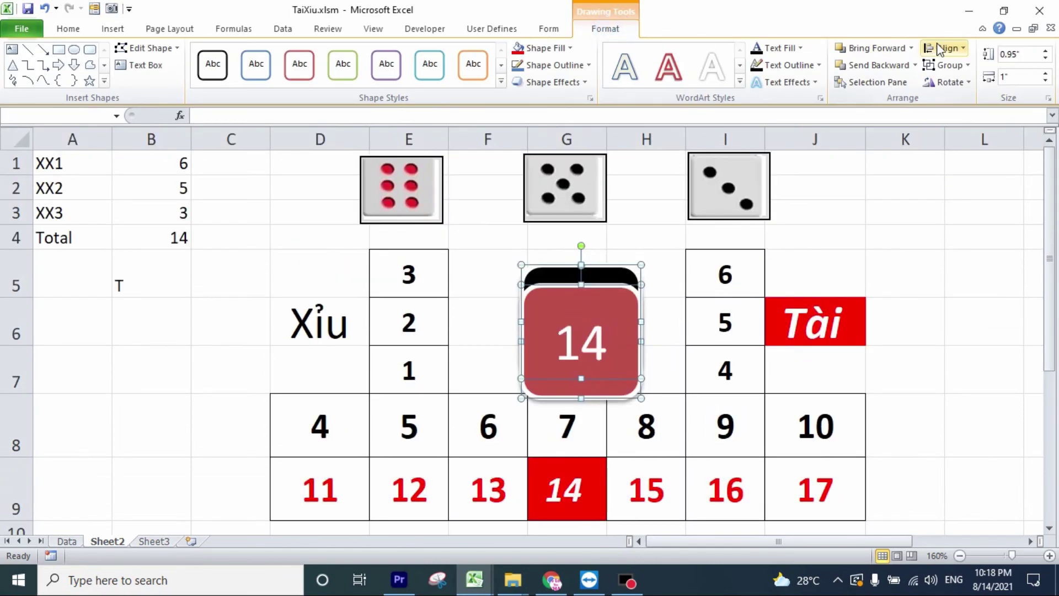
pyautogui.click(944, 48)
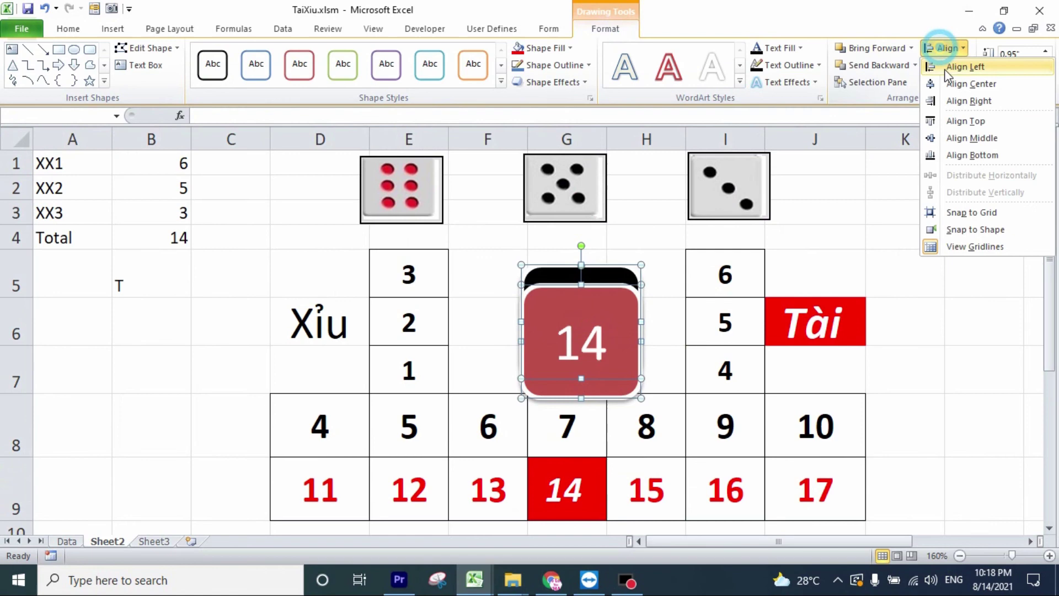
pyautogui.click(972, 138)
pyautogui.click(929, 199)
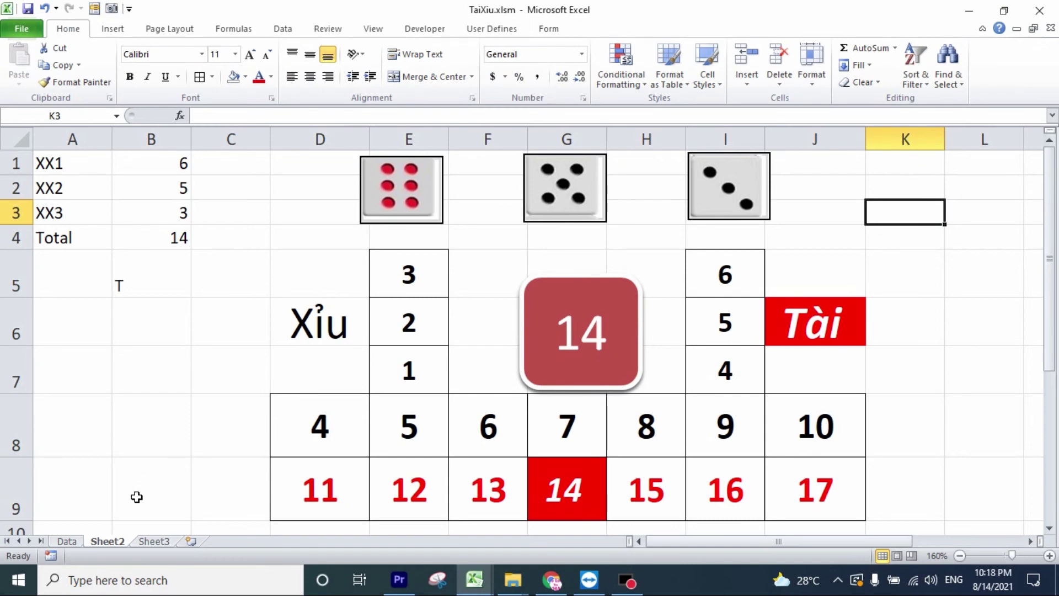
# Open Macro4 in Module1 from Sheet2's code and add a line after Calculate.
pyautogui.rightClick(104, 542)
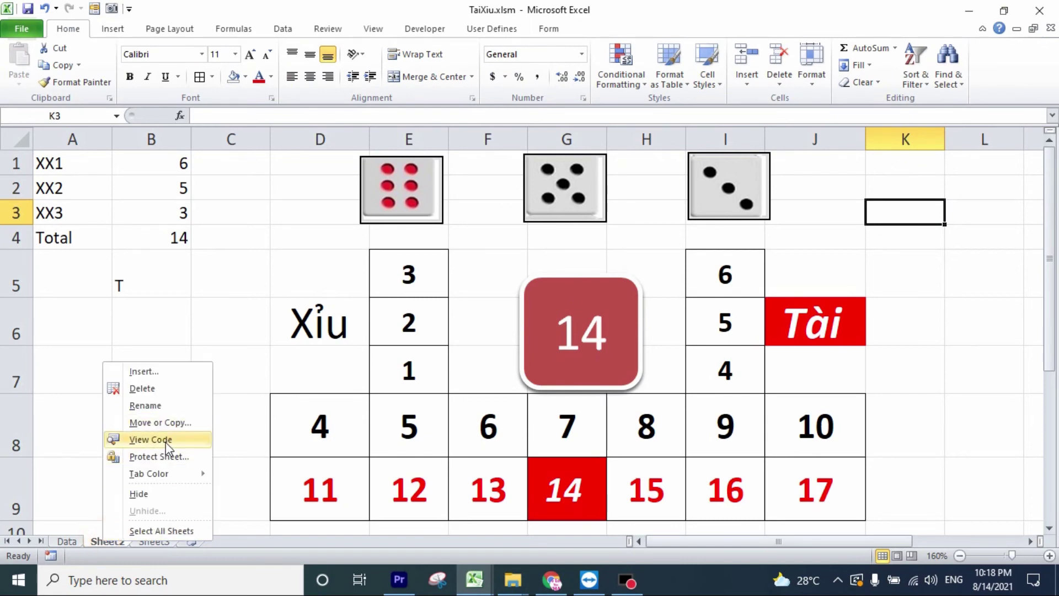
pyautogui.click(165, 439)
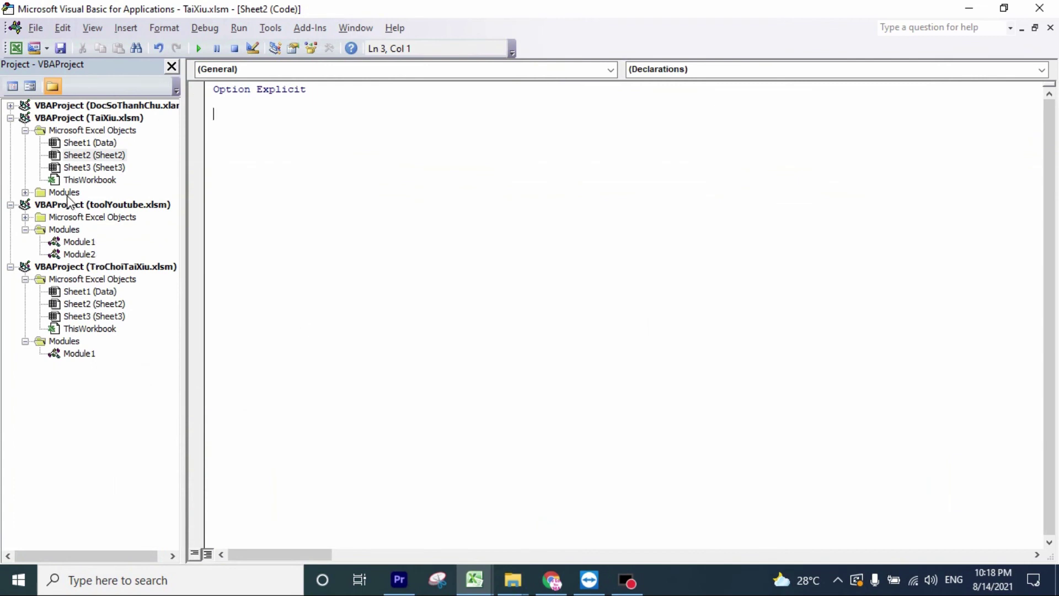
pyautogui.doubleClick(78, 193)
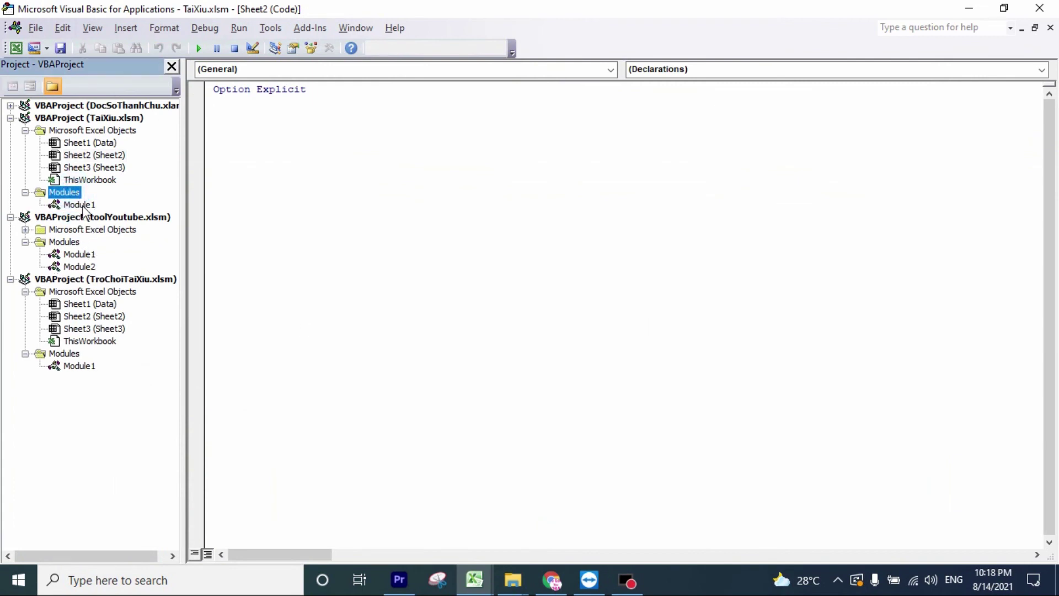
pyautogui.doubleClick(77, 205)
pyautogui.click(271, 179)
pyautogui.click(257, 114)
pyautogui.moveTo(220, 175); pyautogui.dragTo(219, 126)
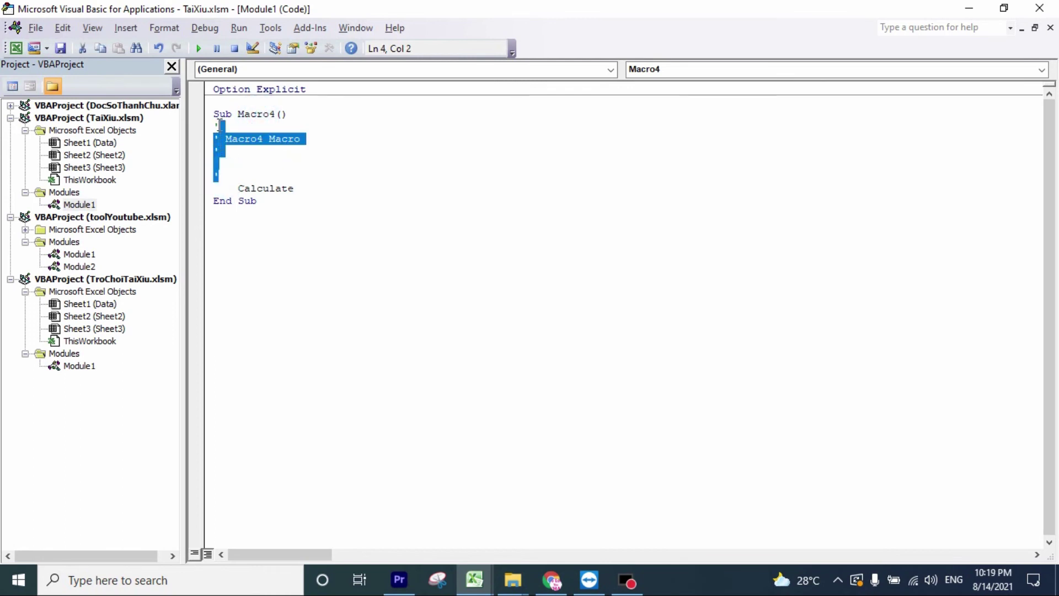
pyautogui.click(309, 188)
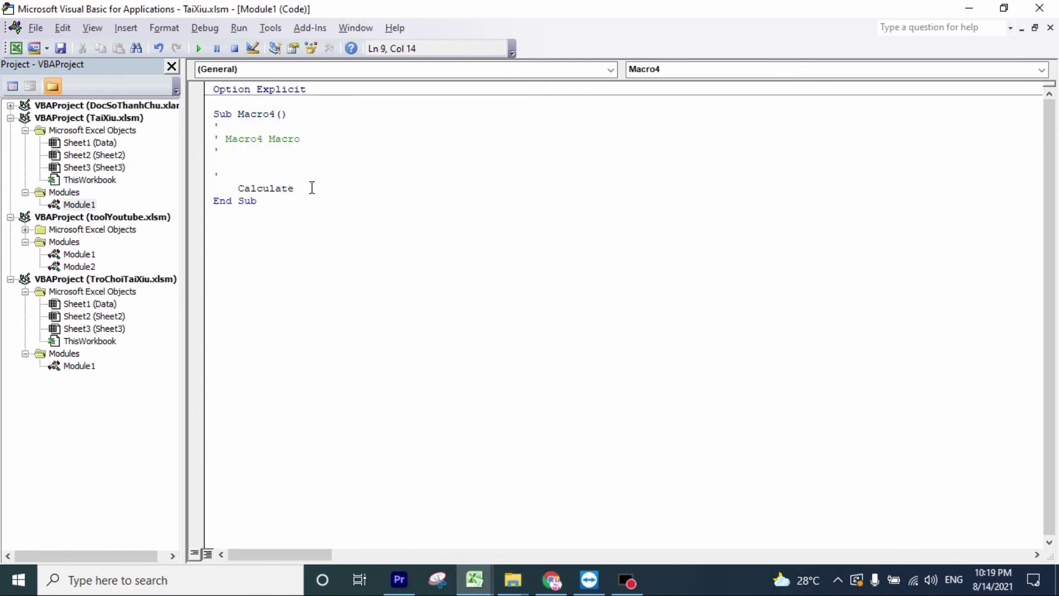
pyautogui.press('Return')
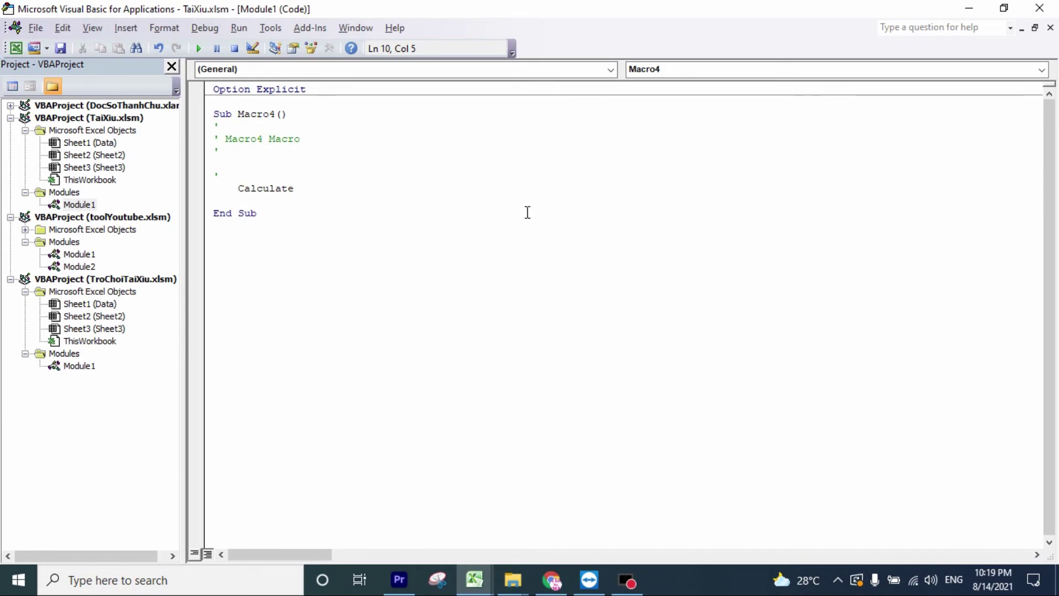
# Resize the code editor and place it beside the dice sheet, checking cell B5.
pyautogui.click(1004, 8)
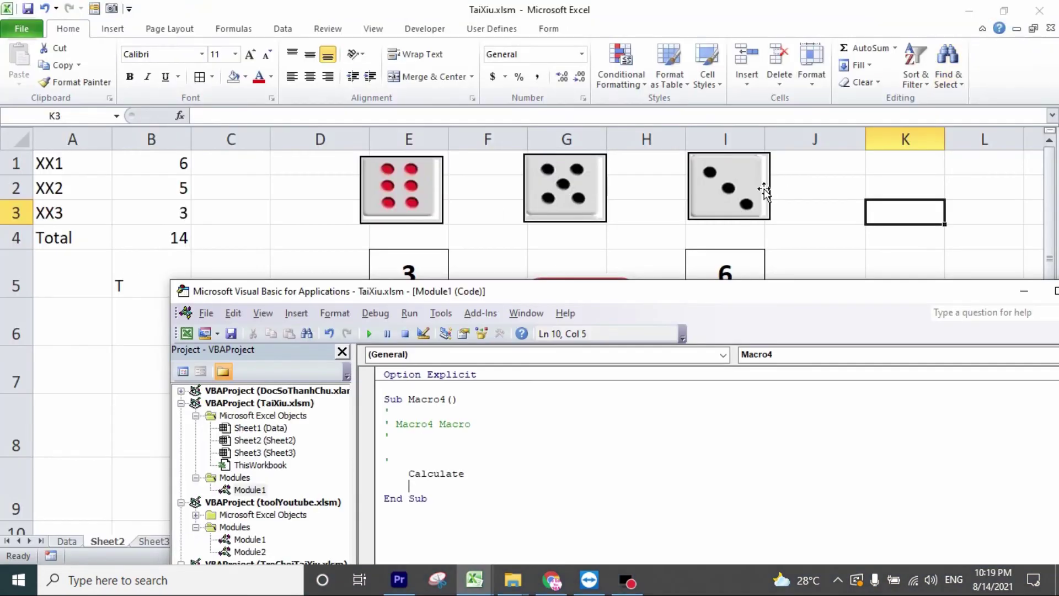
pyautogui.moveTo(593, 232); pyautogui.dragTo(694, 222)
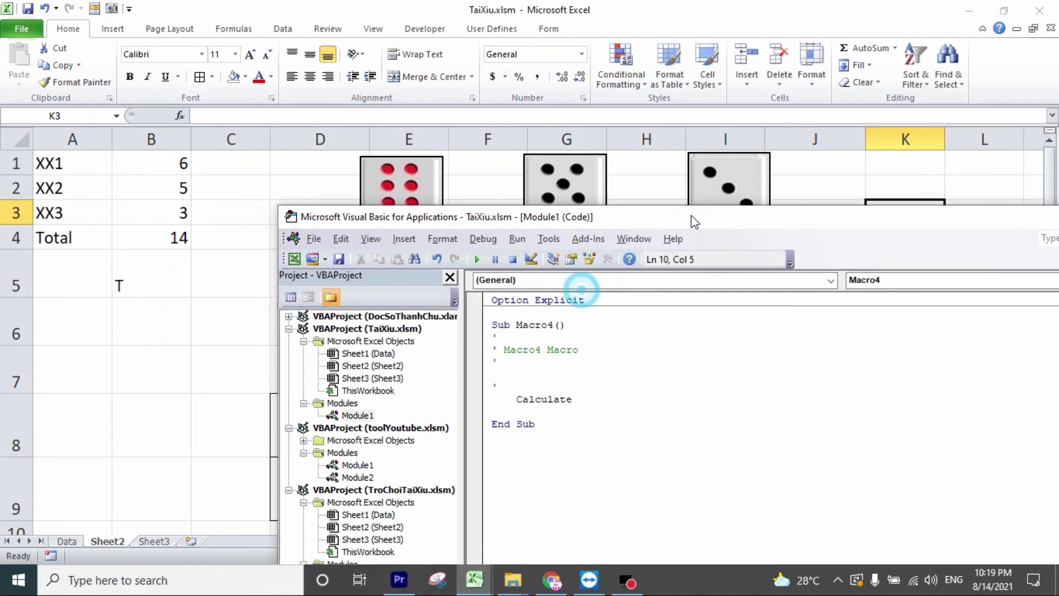
pyautogui.click(162, 279)
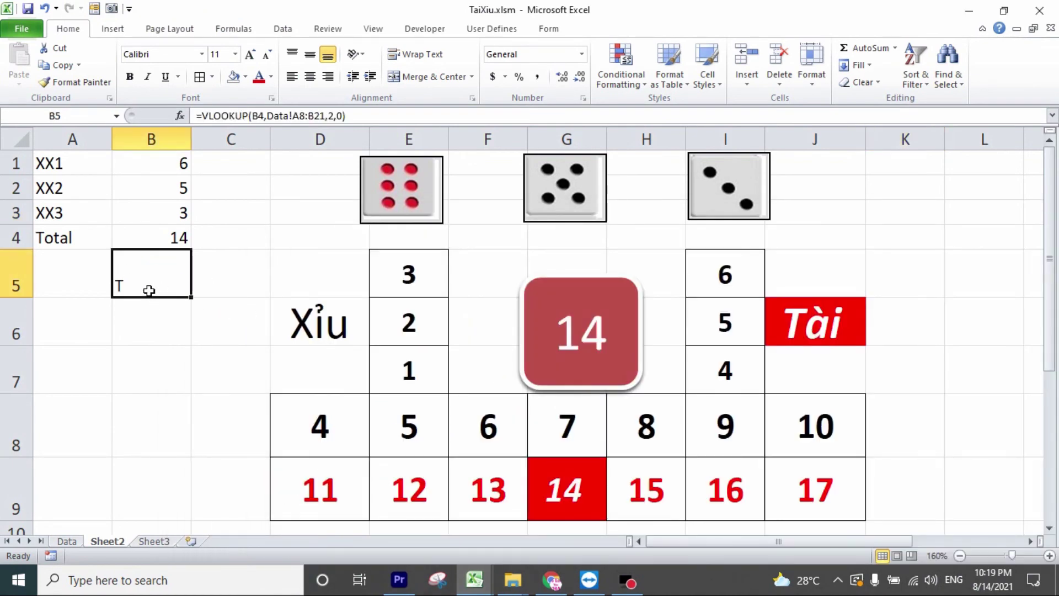
pyautogui.click(477, 581)
pyautogui.click(686, 508)
pyautogui.moveTo(555, 222); pyautogui.dragTo(639, 121)
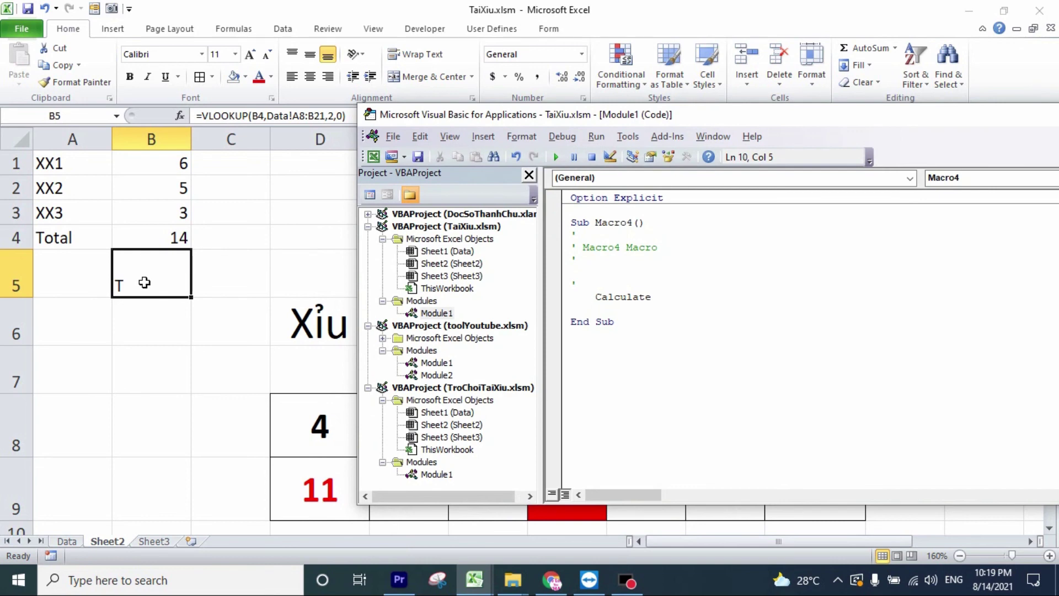
# Declare CellRange as String and assign it Sheet2's B5 value.
pyautogui.write('Dim ')
pyautogui.write('Cell')
pyautogui.write('Range')
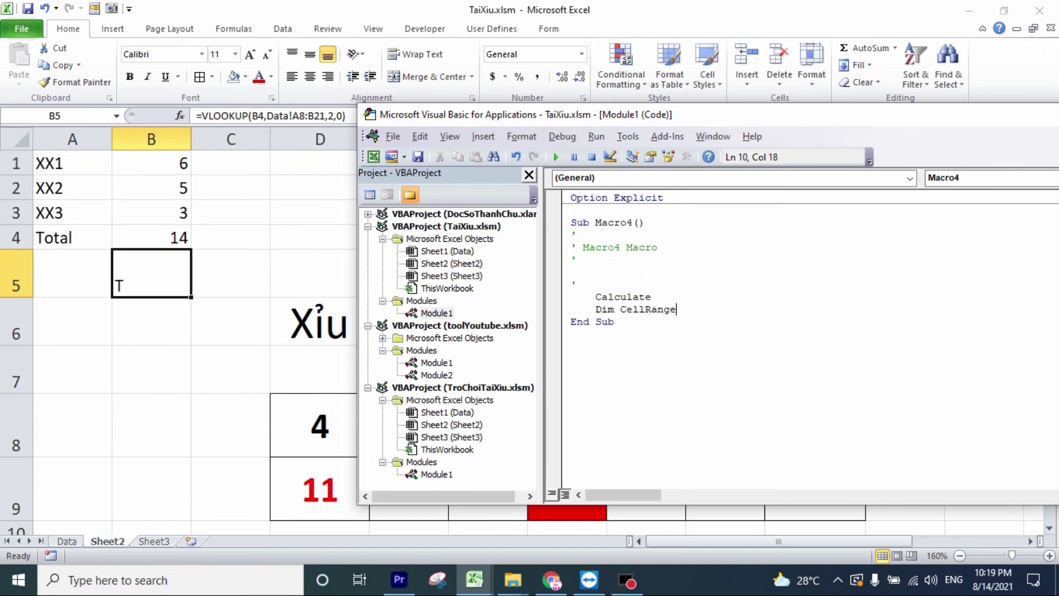
pyautogui.write(' as string')
pyautogui.press('Return')
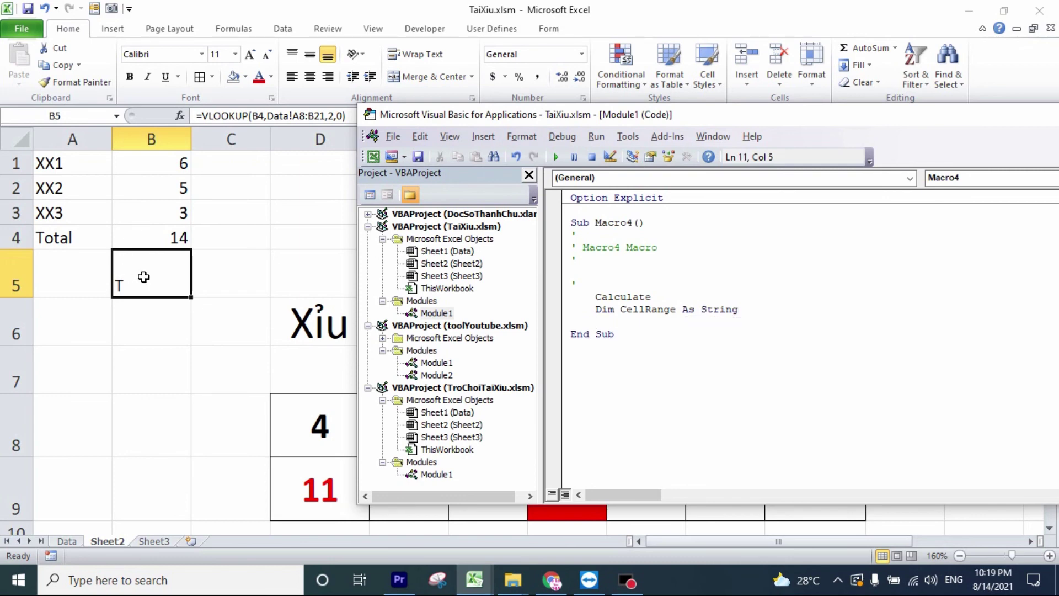
pyautogui.write('CellRange ')
pyautogui.write('=')
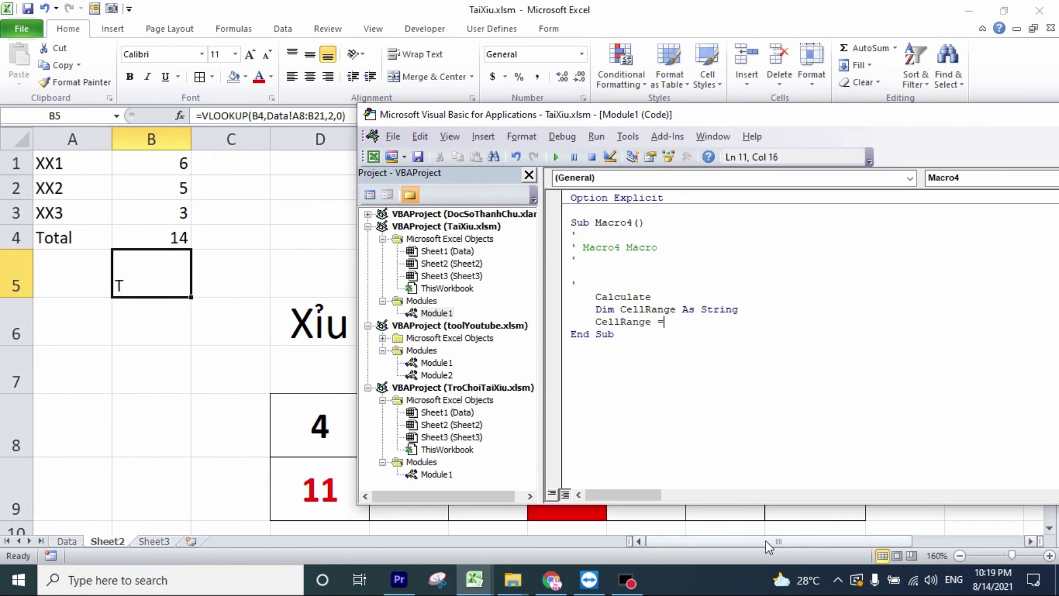
pyautogui.write(' worksheets("')
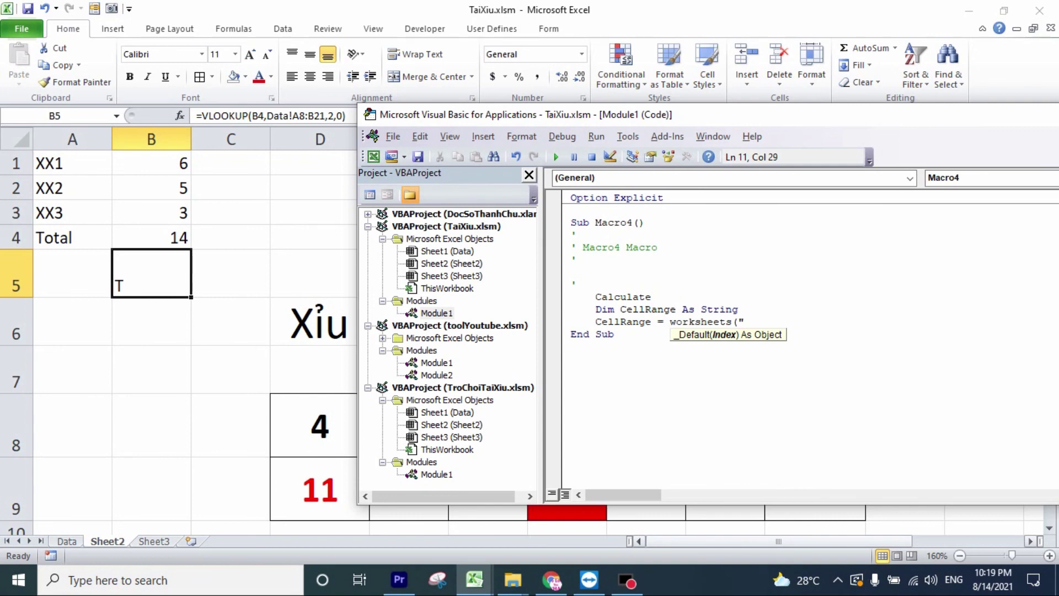
pyautogui.write('Sheet2").range(')
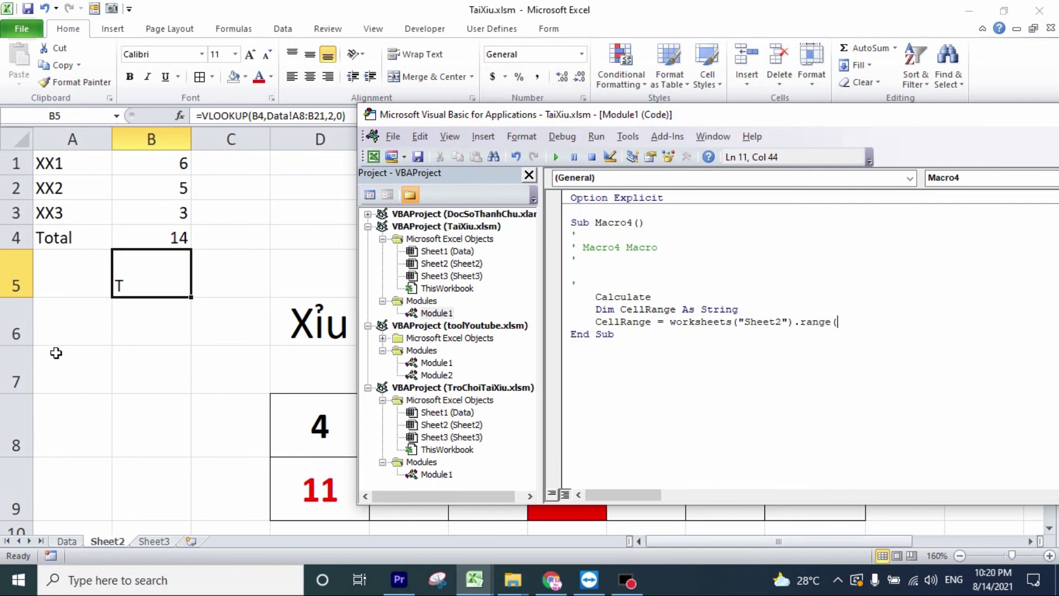
pyautogui.write('"B5").value')
pyautogui.press('Return')
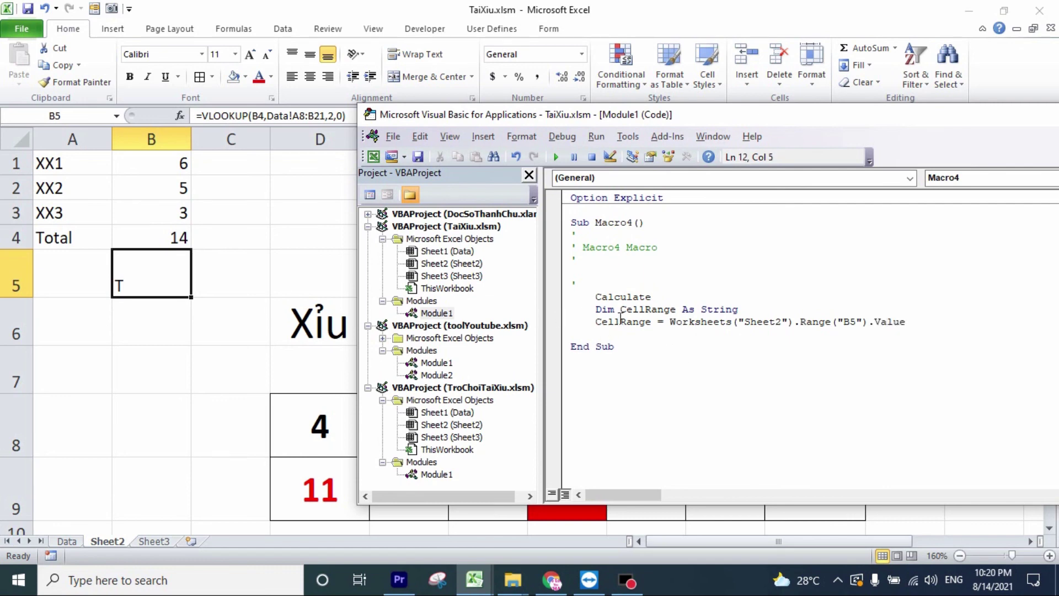
# Add the line If cellrane = "X" Then before End Sub.
pyautogui.doubleClick(621, 320)
pyautogui.click(923, 319)
pyautogui.click(572, 335)
pyautogui.press('Return')
pyautogui.write('IF cellrane ="X" ')
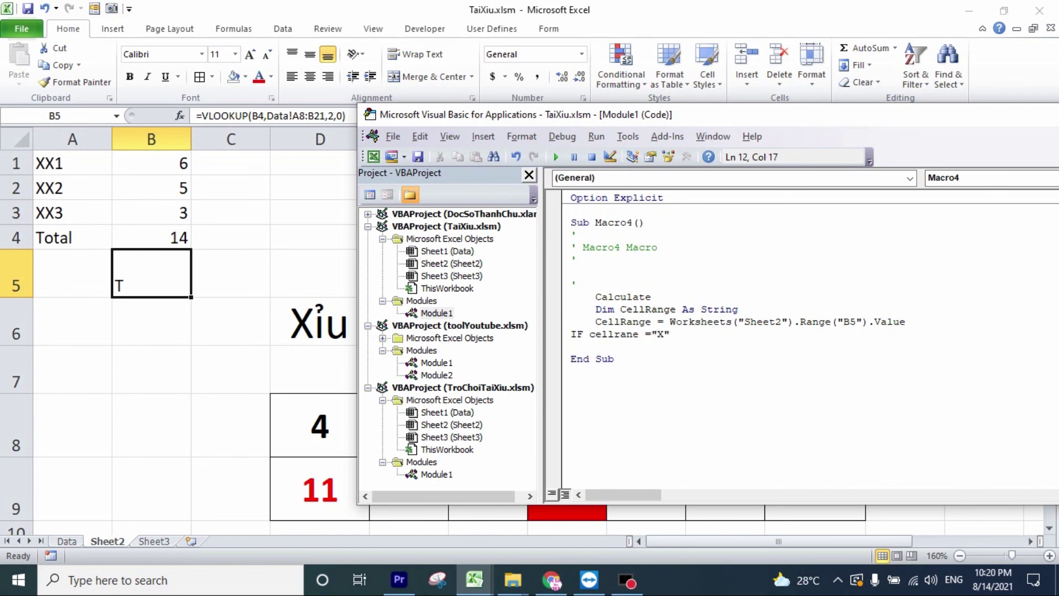
pyautogui.write('Then')
# Build the If block with an Else branch and End If.
pyautogui.press('Return')
pyautogui.write('End If')
pyautogui.press('Up')
pyautogui.press('End')
pyautogui.press('Return')
pyautogui.press('Return')
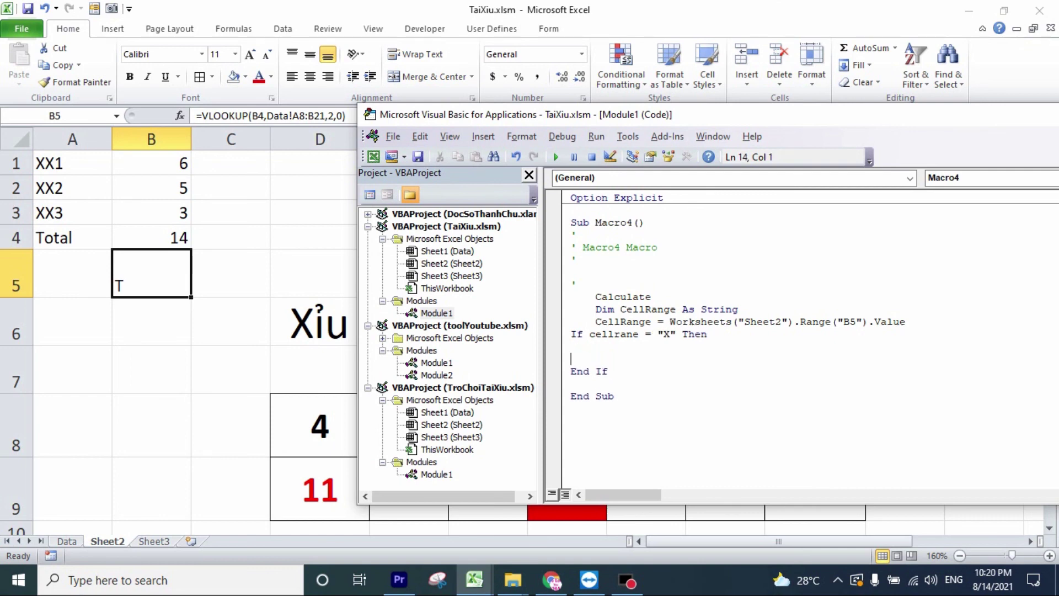
pyautogui.write('Else')
pyautogui.press('Return')
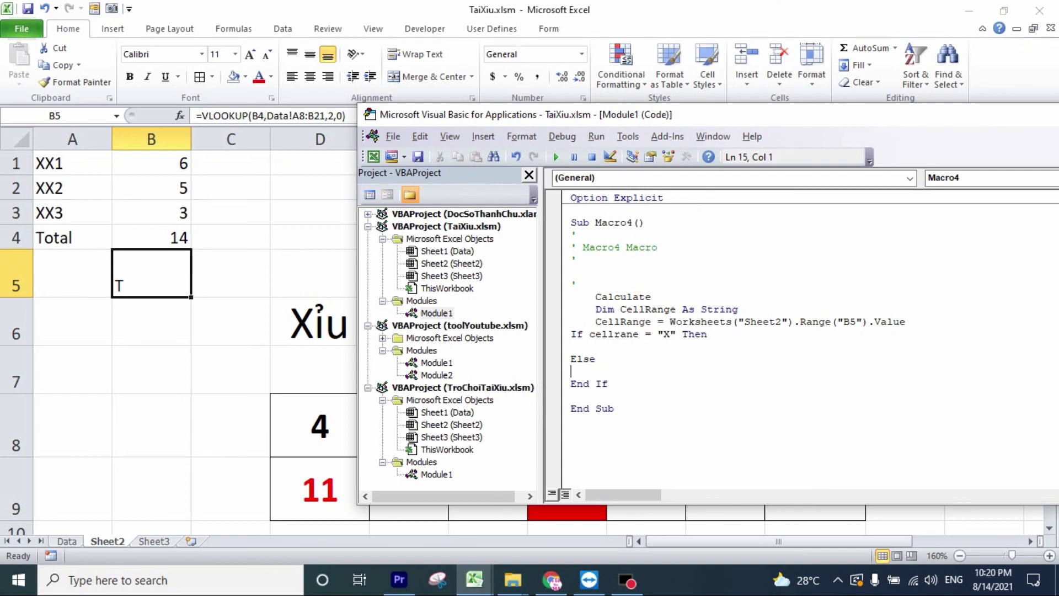
# In the If branch, make Sheet2's RX shape visible (Visible = True).
pyautogui.click(593, 348)
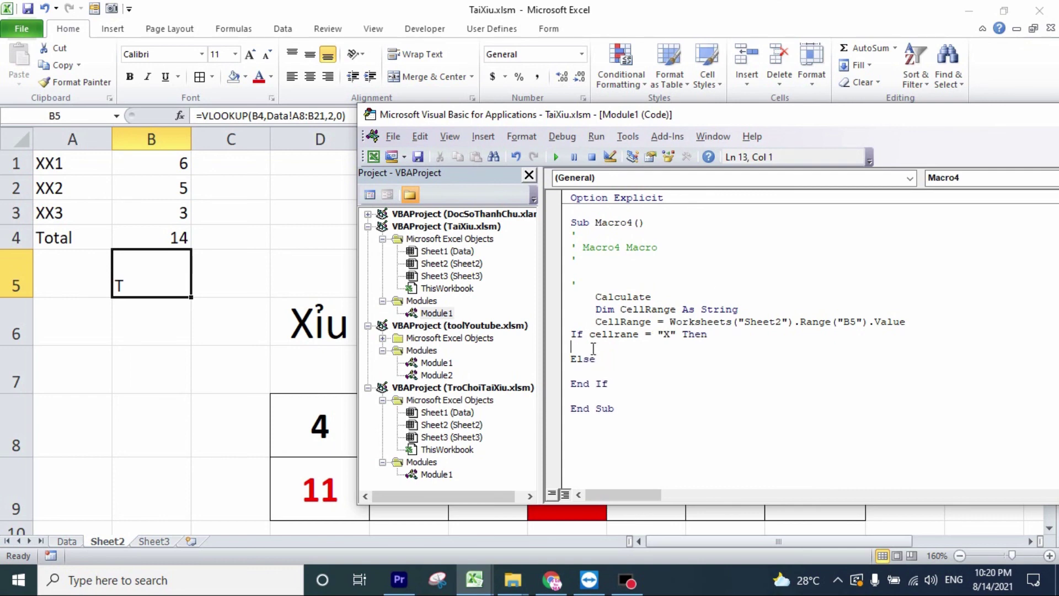
pyautogui.click(670, 335)
pyautogui.click(598, 345)
pyautogui.write('w')
pyautogui.write('sheets(')
pyautogui.write('Sheet2").Shapes("')
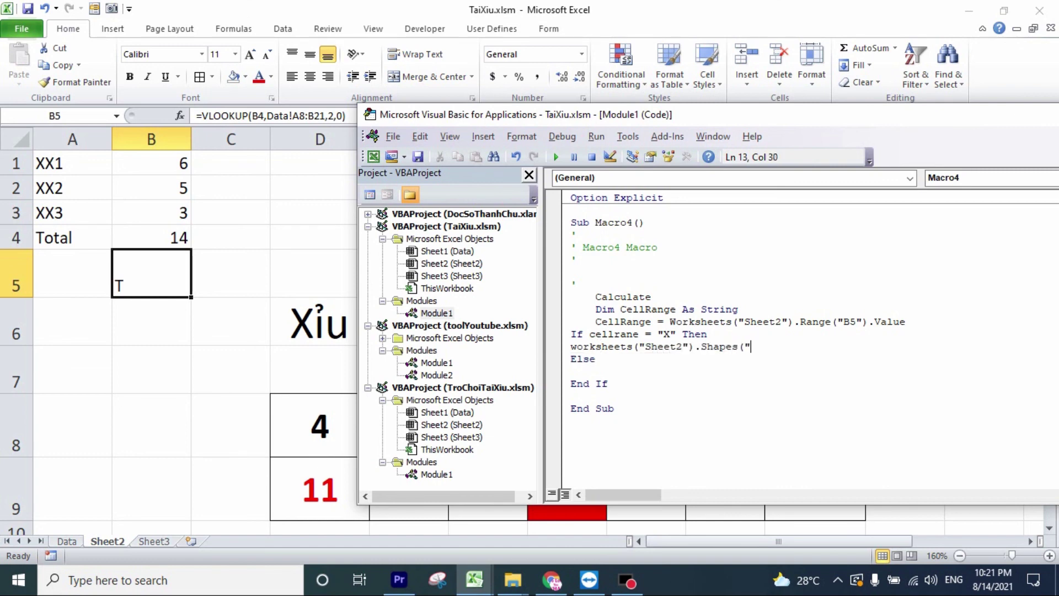
pyautogui.write('RX')
pyautogui.write('").visible =true')
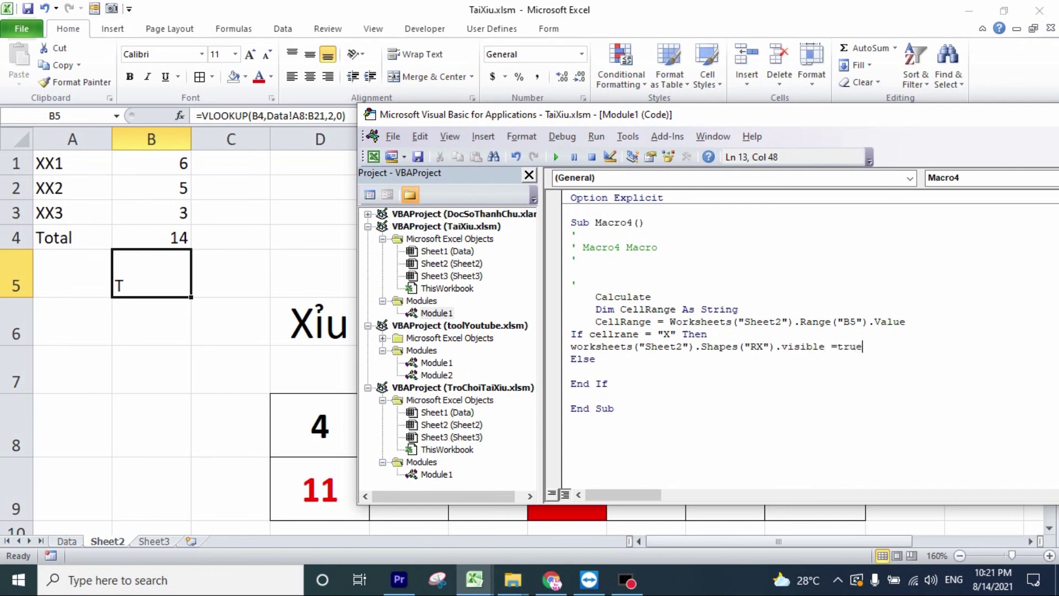
pyautogui.press('Return')
# Add a copy of that line setting the RT shape's Visible to False.
pyautogui.moveTo(886, 343); pyautogui.dragTo(554, 346)
pyautogui.hotkey('ctrl', 'c')
pyautogui.click(625, 360)
pyautogui.hotkey('ctrl', 'v')
pyautogui.doubleClick(756, 359)
pyautogui.write('RT')
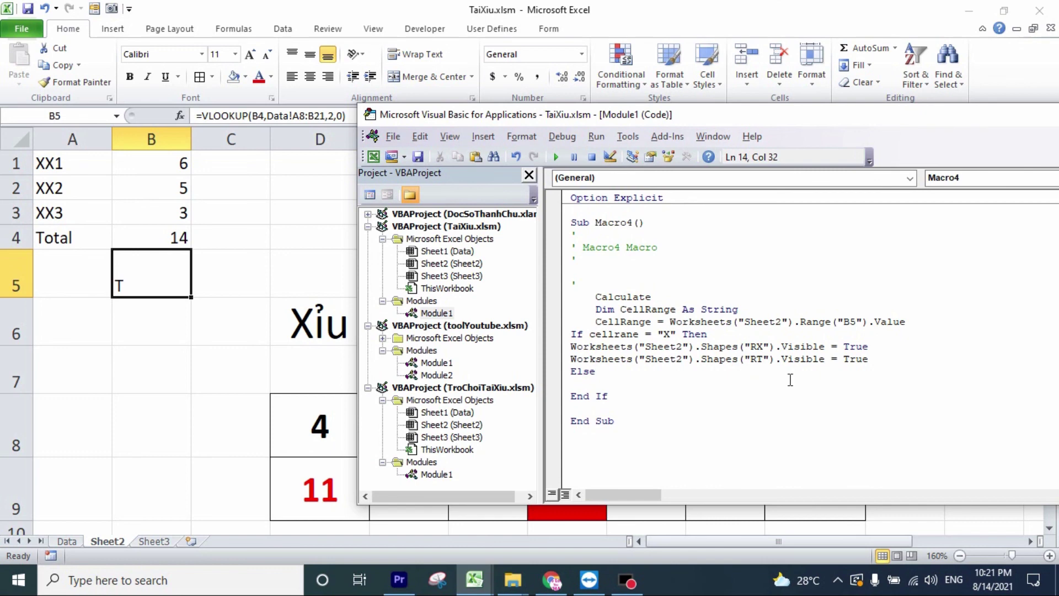
pyautogui.doubleClick(857, 360)
pyautogui.write('False')
# Under Else, set RT Visible to True and RX Visible to False.
pyautogui.moveTo(878, 359); pyautogui.dragTo(570, 346)
pyautogui.hotkey('ctrl', 'c')
pyautogui.click(712, 384)
pyautogui.hotkey('ctrl', 'v')
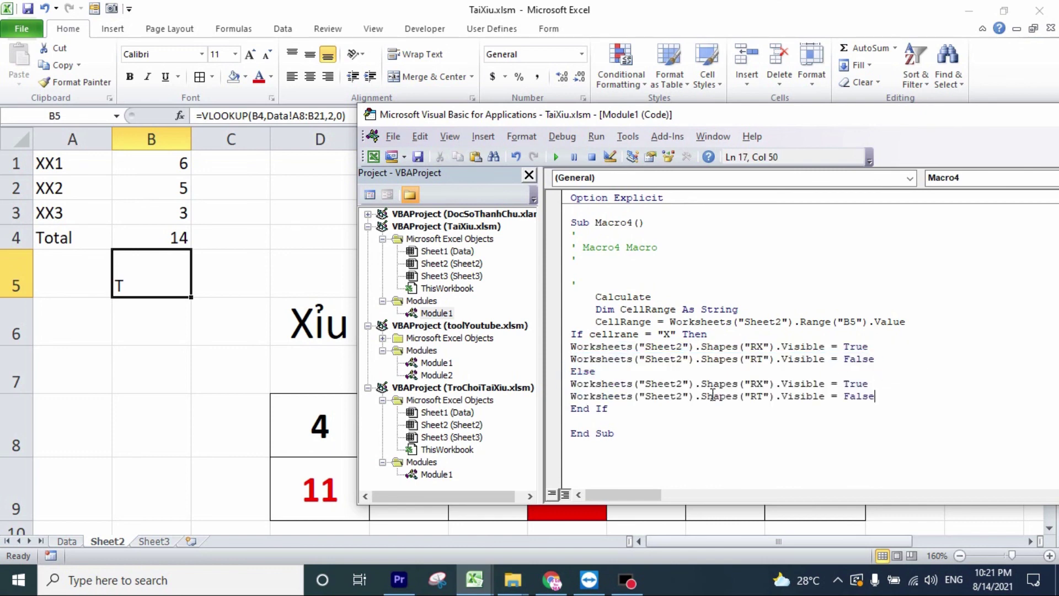
pyautogui.doubleClick(757, 383)
pyautogui.write('RT')
pyautogui.press('BackSpace')
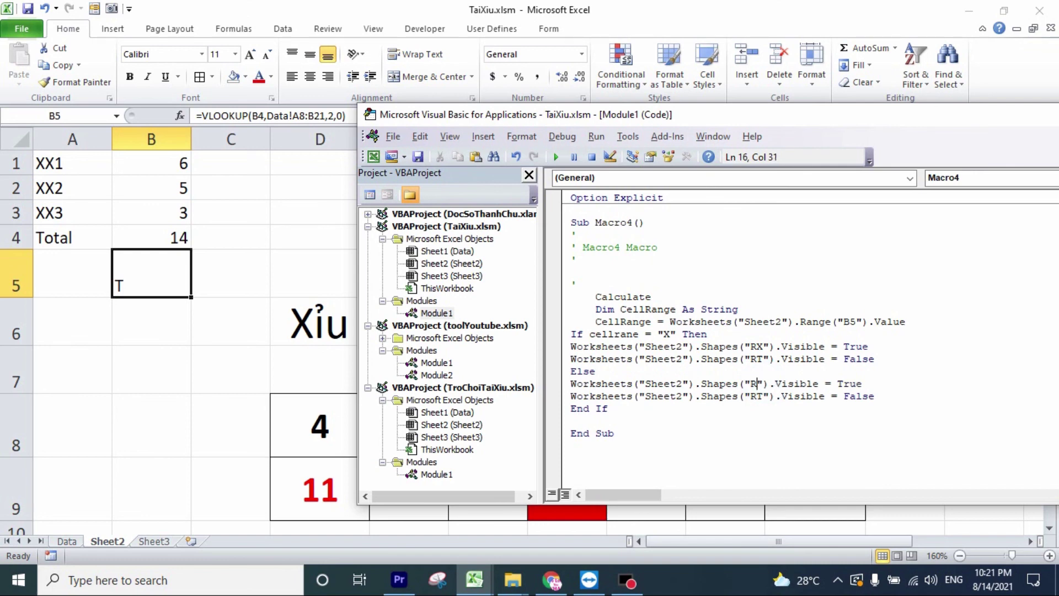
pyautogui.write('T')
pyautogui.press('Down')
pyautogui.press('BackSpace')
pyautogui.write('X')
# Maximize the Visual Basic editor, then close it.
pyautogui.click(809, 433)
pyautogui.doubleClick(669, 114)
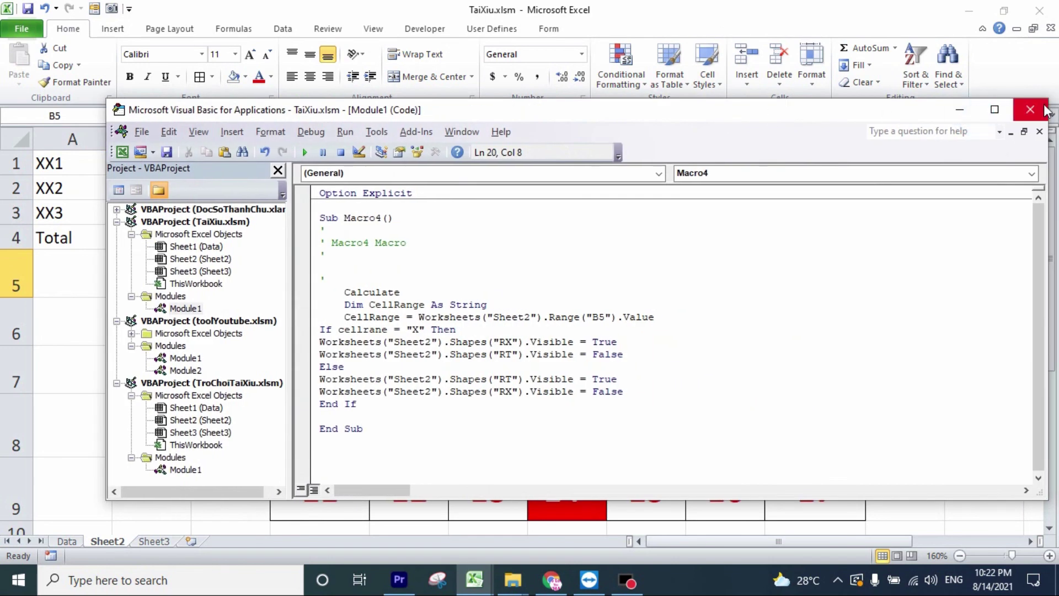
pyautogui.click(1046, 112)
# Run the roll macro, dismiss the error, and fix cellrane to CellRange in the If test.
pyautogui.click(620, 347)
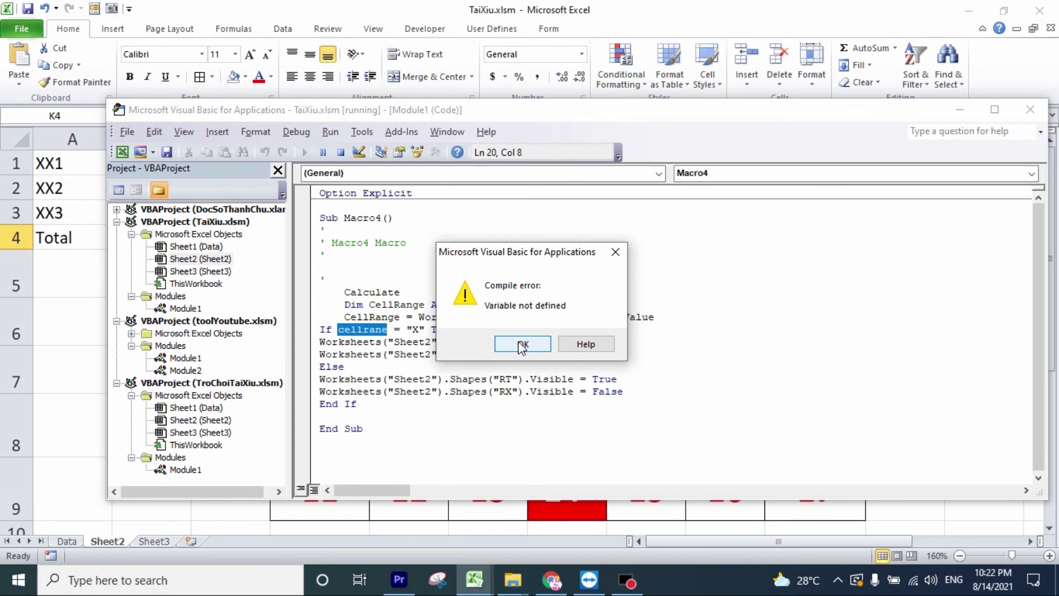
pyautogui.click(521, 344)
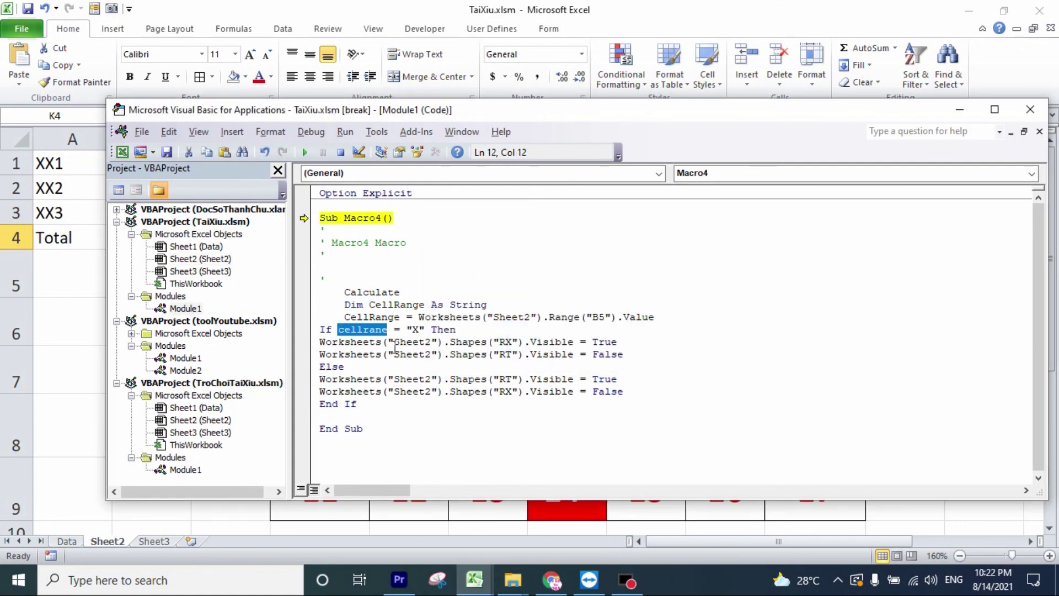
pyautogui.doubleClick(390, 316)
pyautogui.doubleClick(362, 329)
pyautogui.hotkey('ctrl', 'v')
pyautogui.click(601, 403)
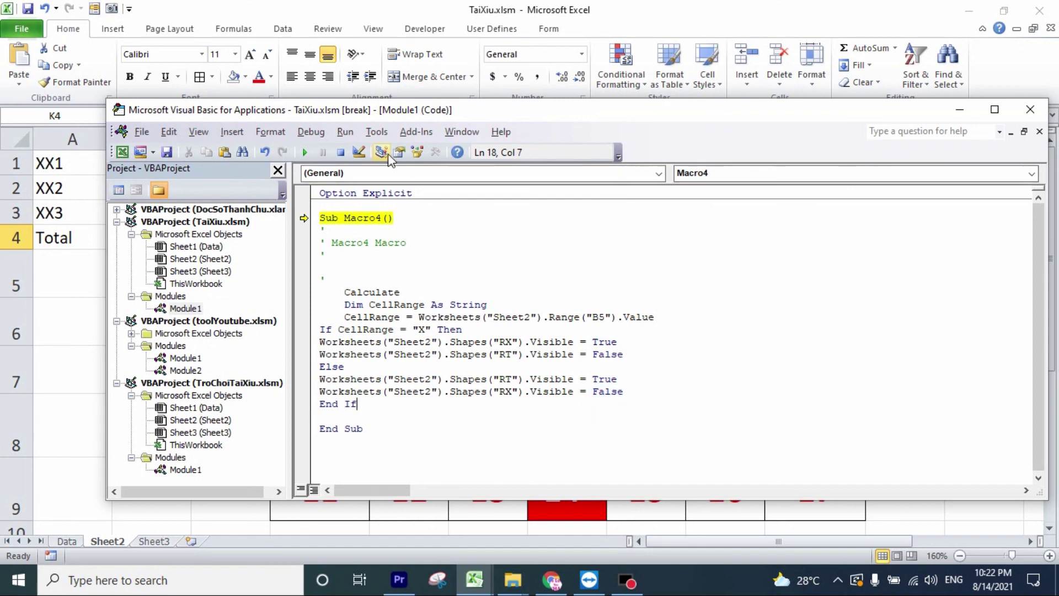
# Reset the macro, close the editor, and roll the dice to test.
pyautogui.click(340, 152)
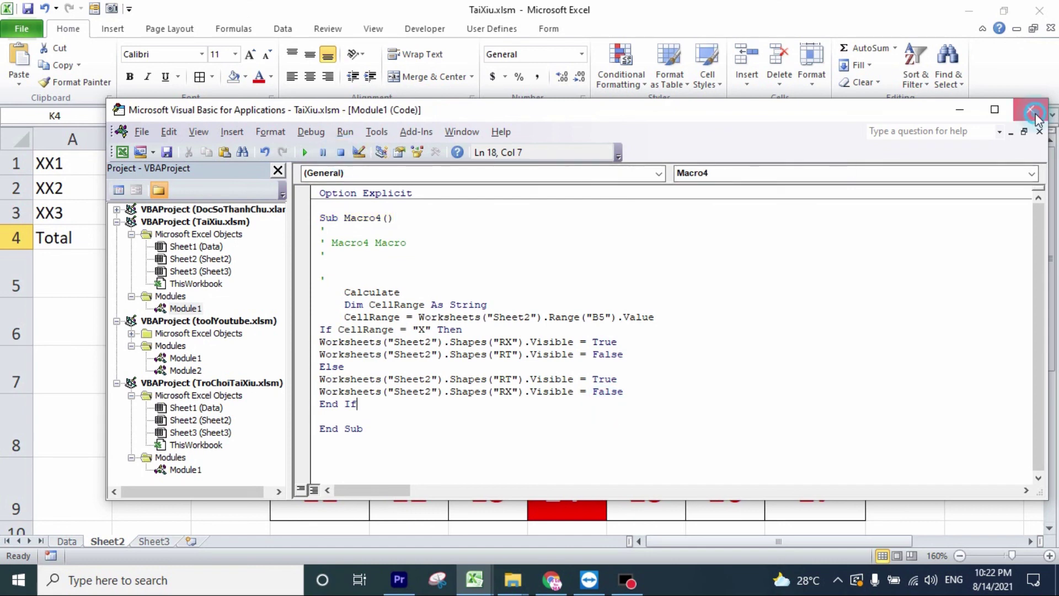
pyautogui.click(1030, 110)
pyautogui.click(594, 326)
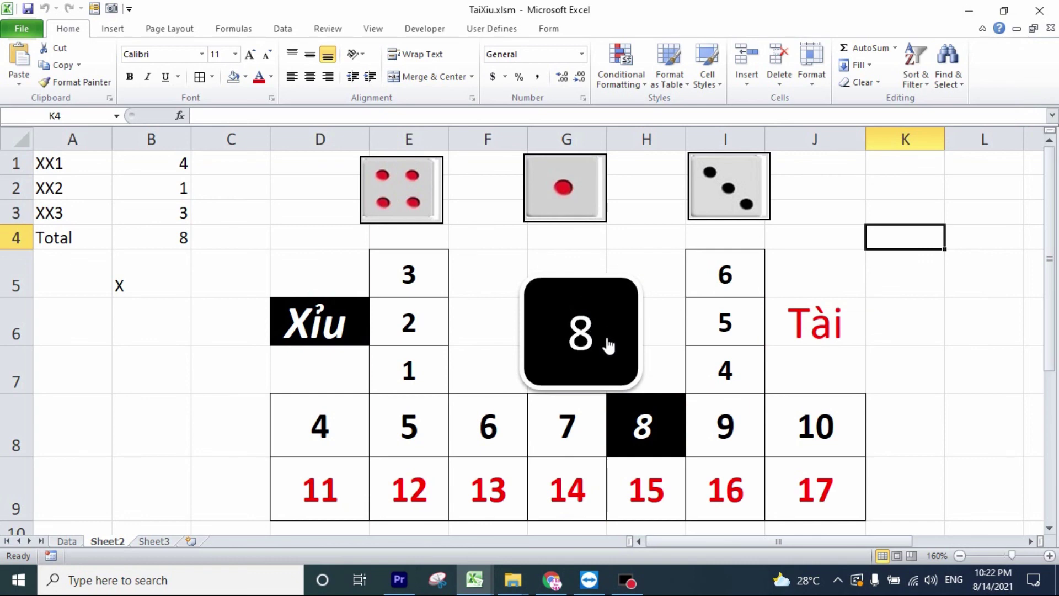
# Collapse the ribbon and roll repeatedly, checking red for Tài and black for Xỉu totals.
pyautogui.click(983, 28)
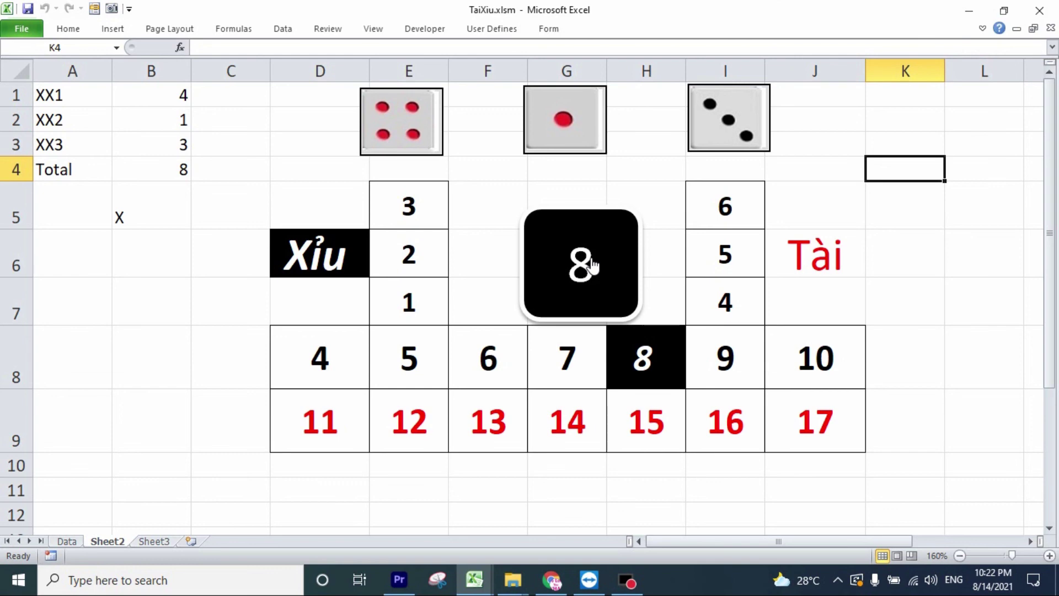
pyautogui.click(591, 266)
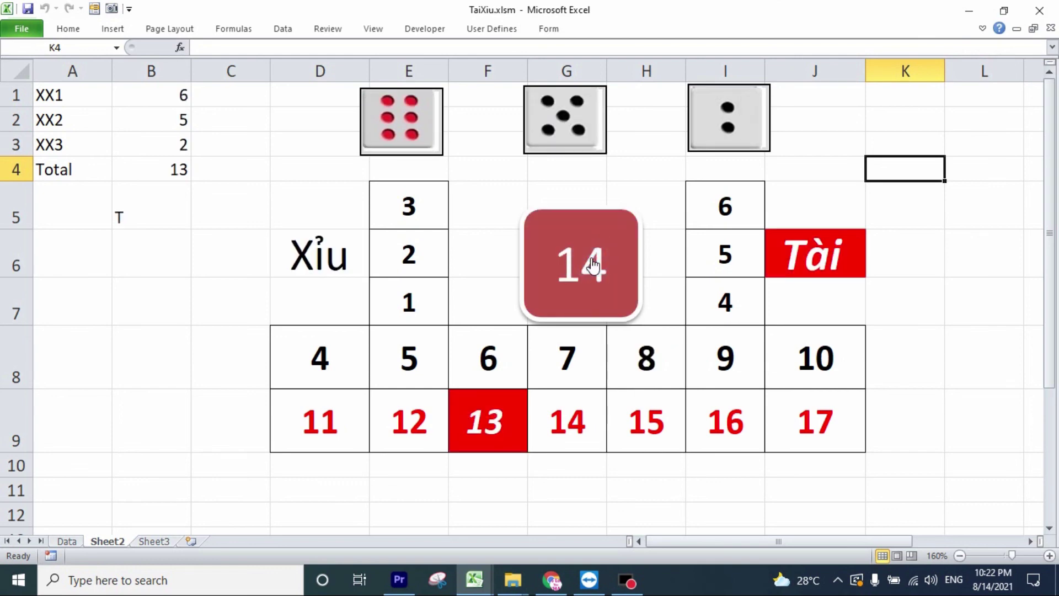
pyautogui.click(592, 266)
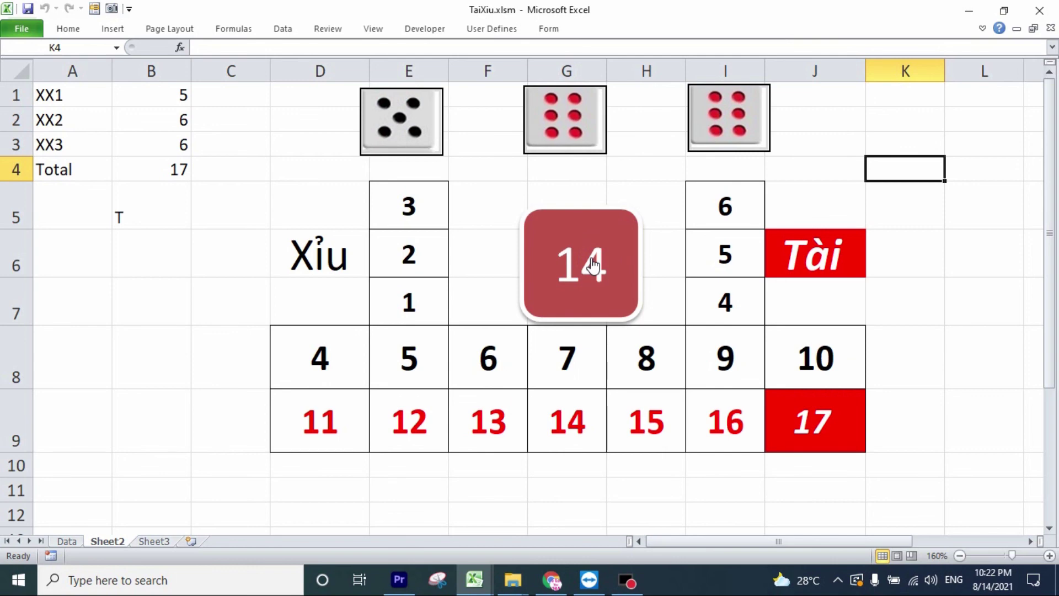
pyautogui.click(592, 266)
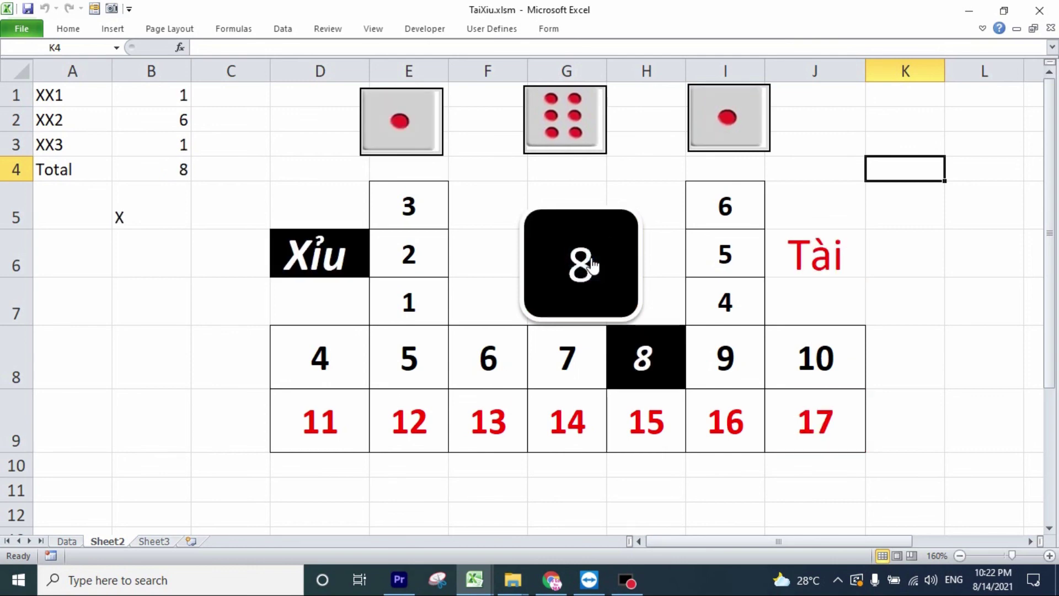
pyautogui.click(592, 265)
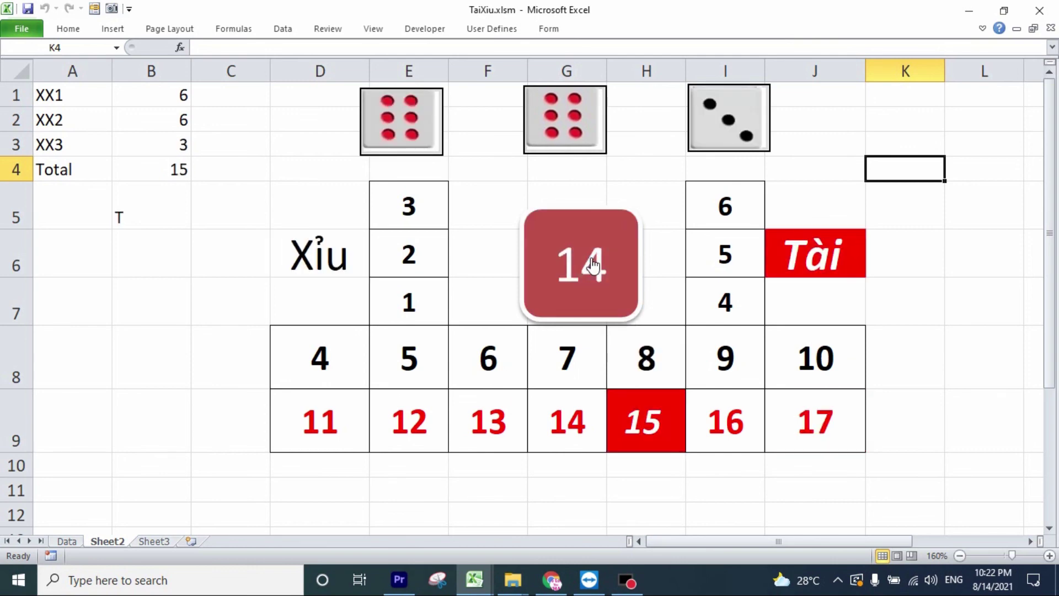
pyautogui.click(592, 265)
pyautogui.click(593, 266)
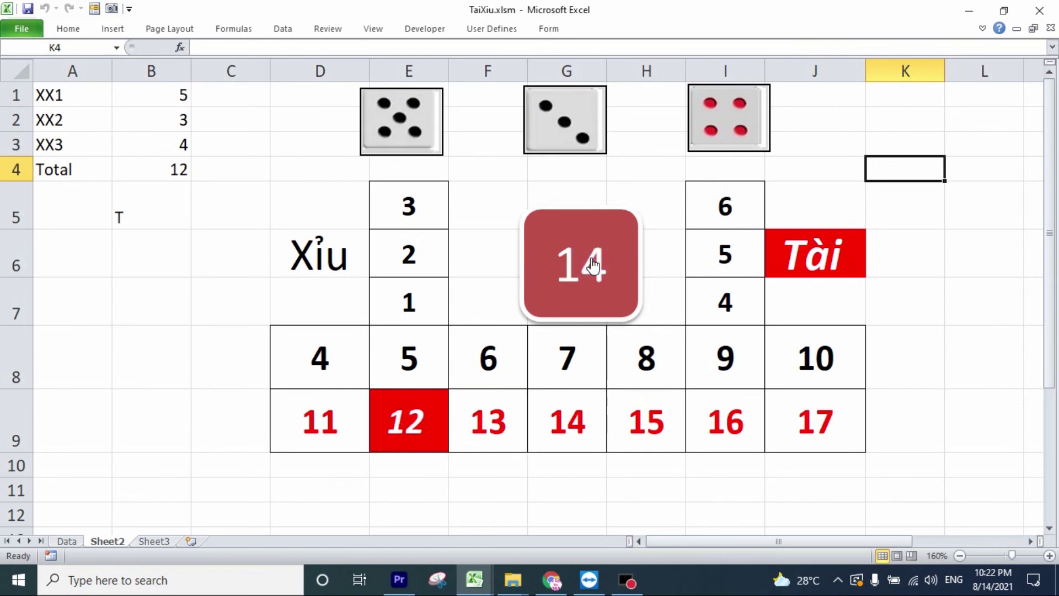
pyautogui.click(592, 265)
pyautogui.click(592, 265)
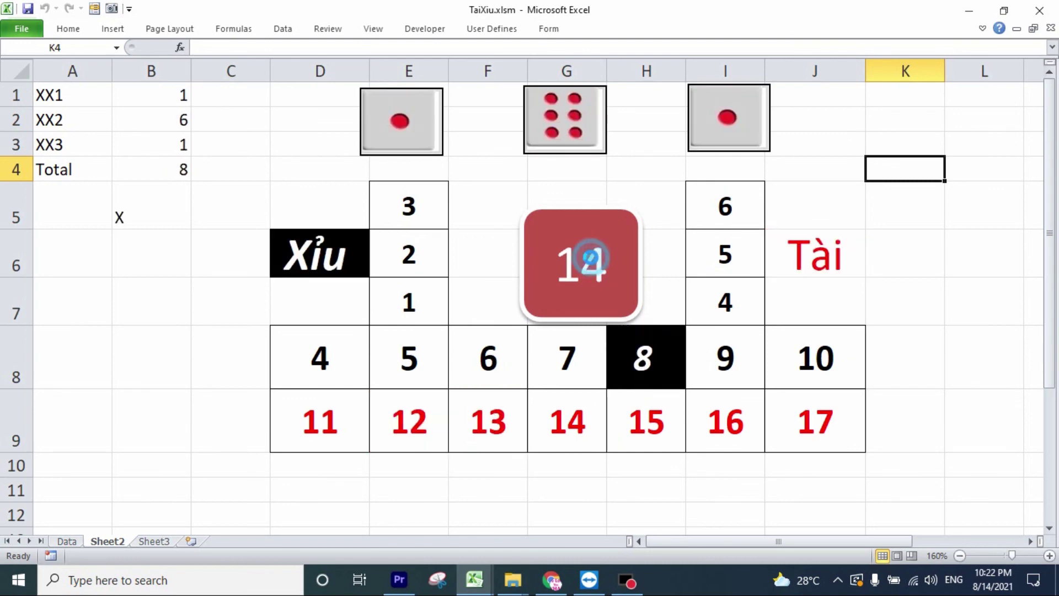
# Hide columns A and B, then roll the dice once more.
pyautogui.moveTo(141, 61); pyautogui.dragTo(72, 70)
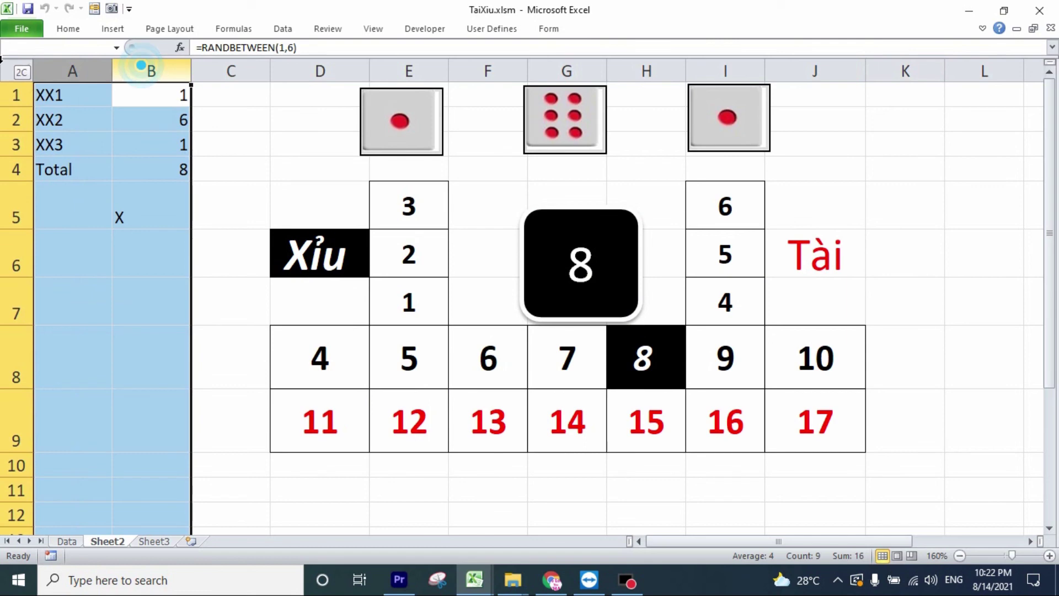
pyautogui.rightClick(98, 143)
pyautogui.click(136, 334)
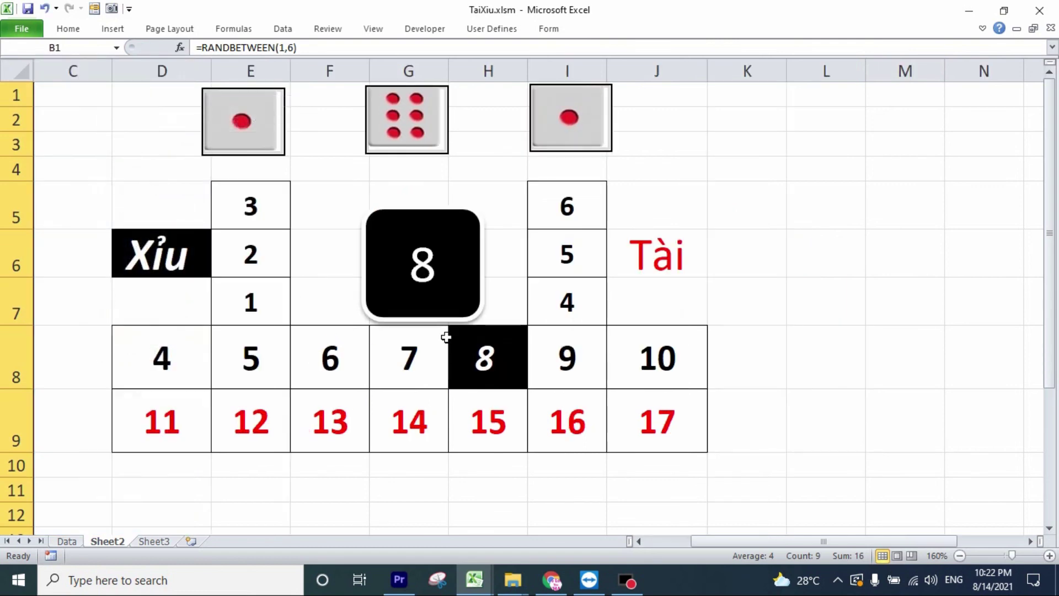
pyautogui.click(440, 292)
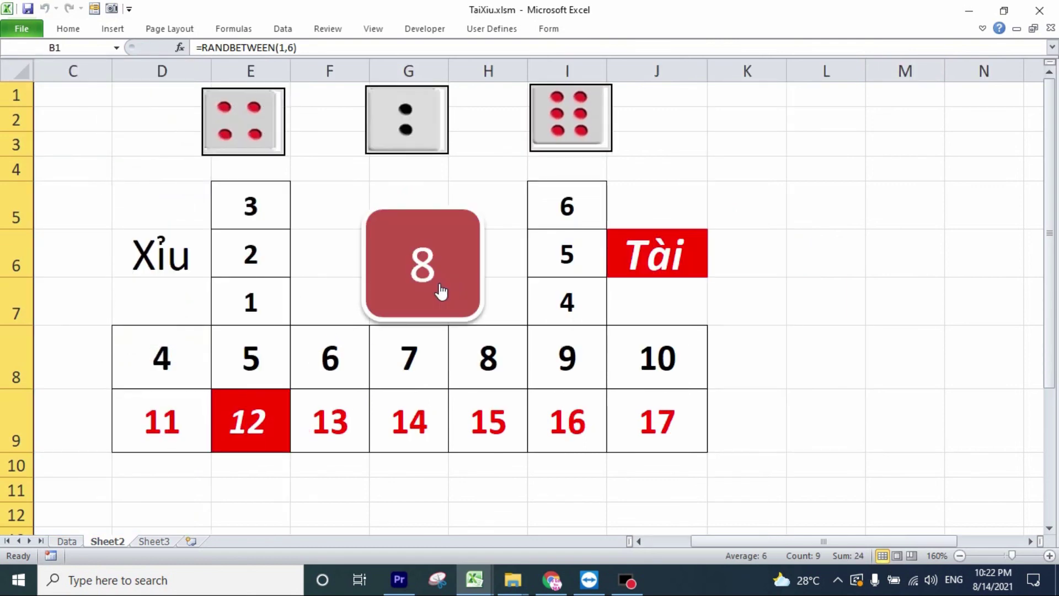